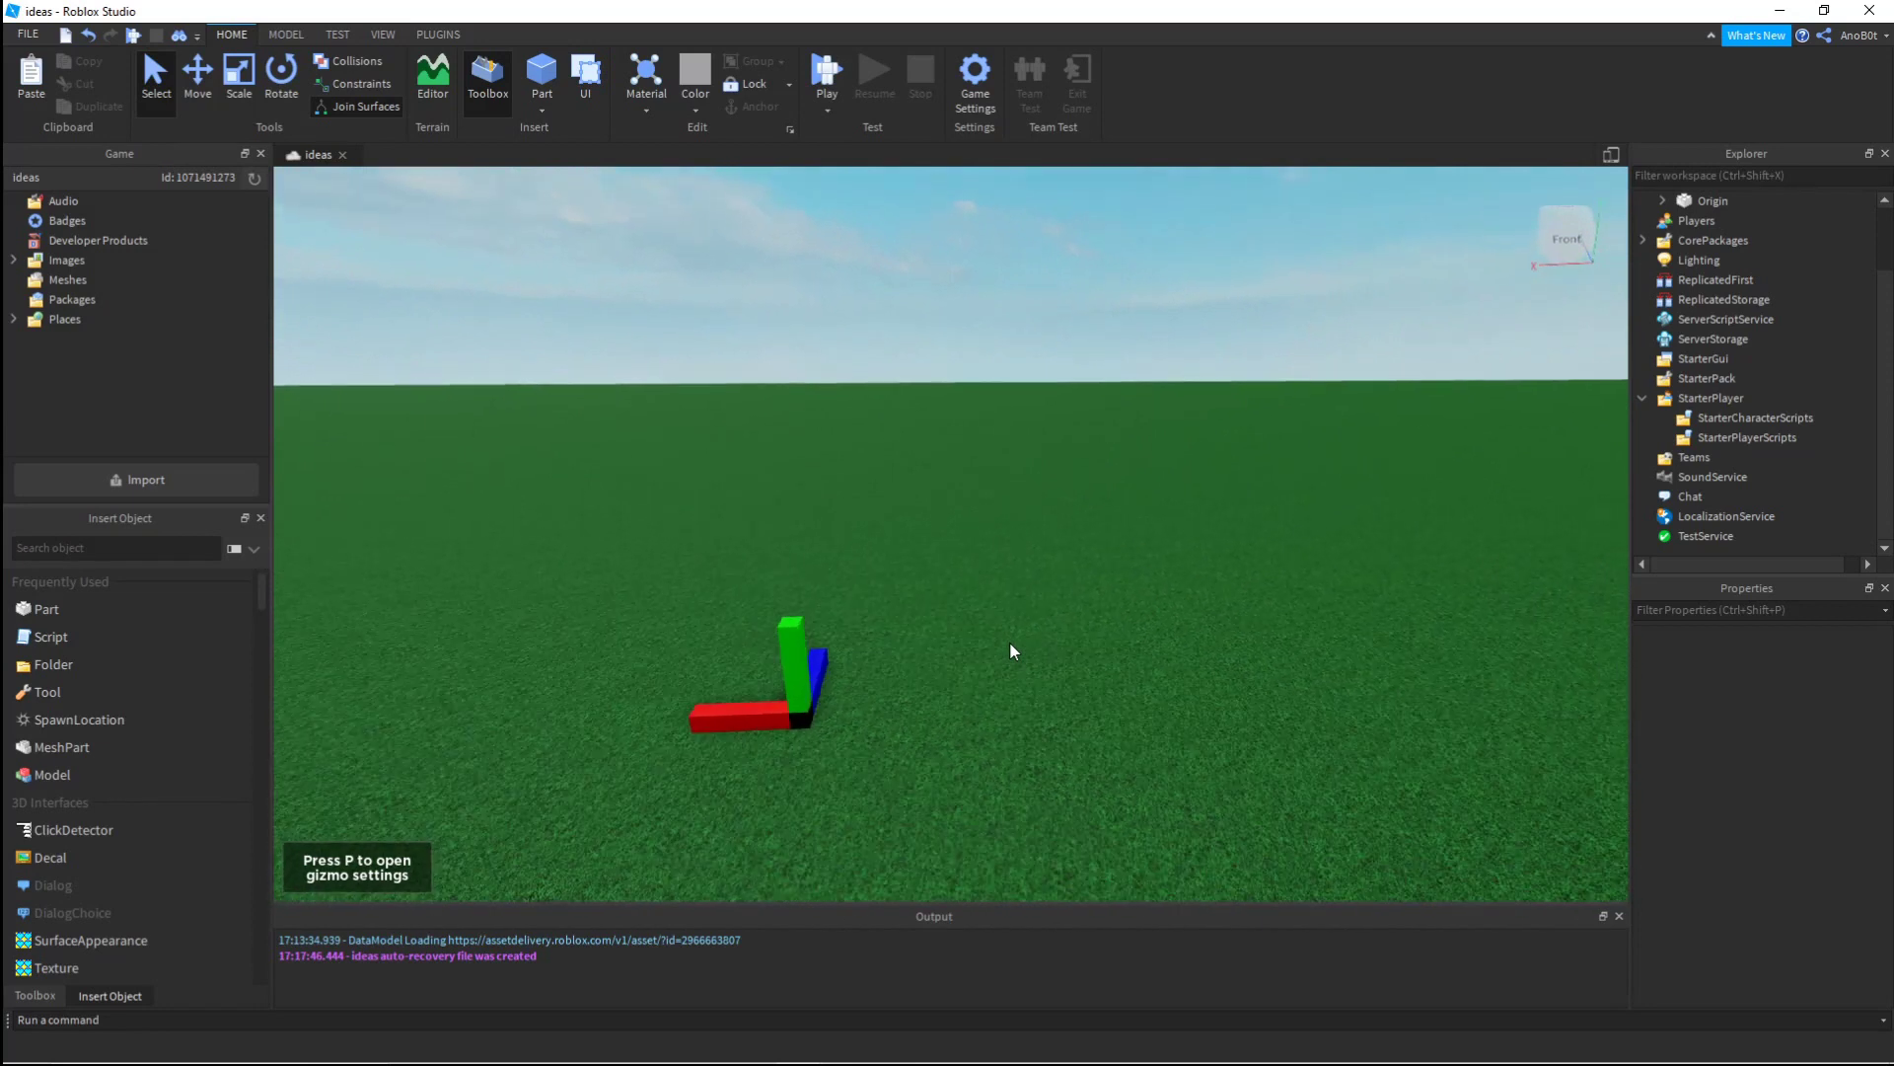
Step: Insert a new block Part into the workspace beside the axes model
key("w")
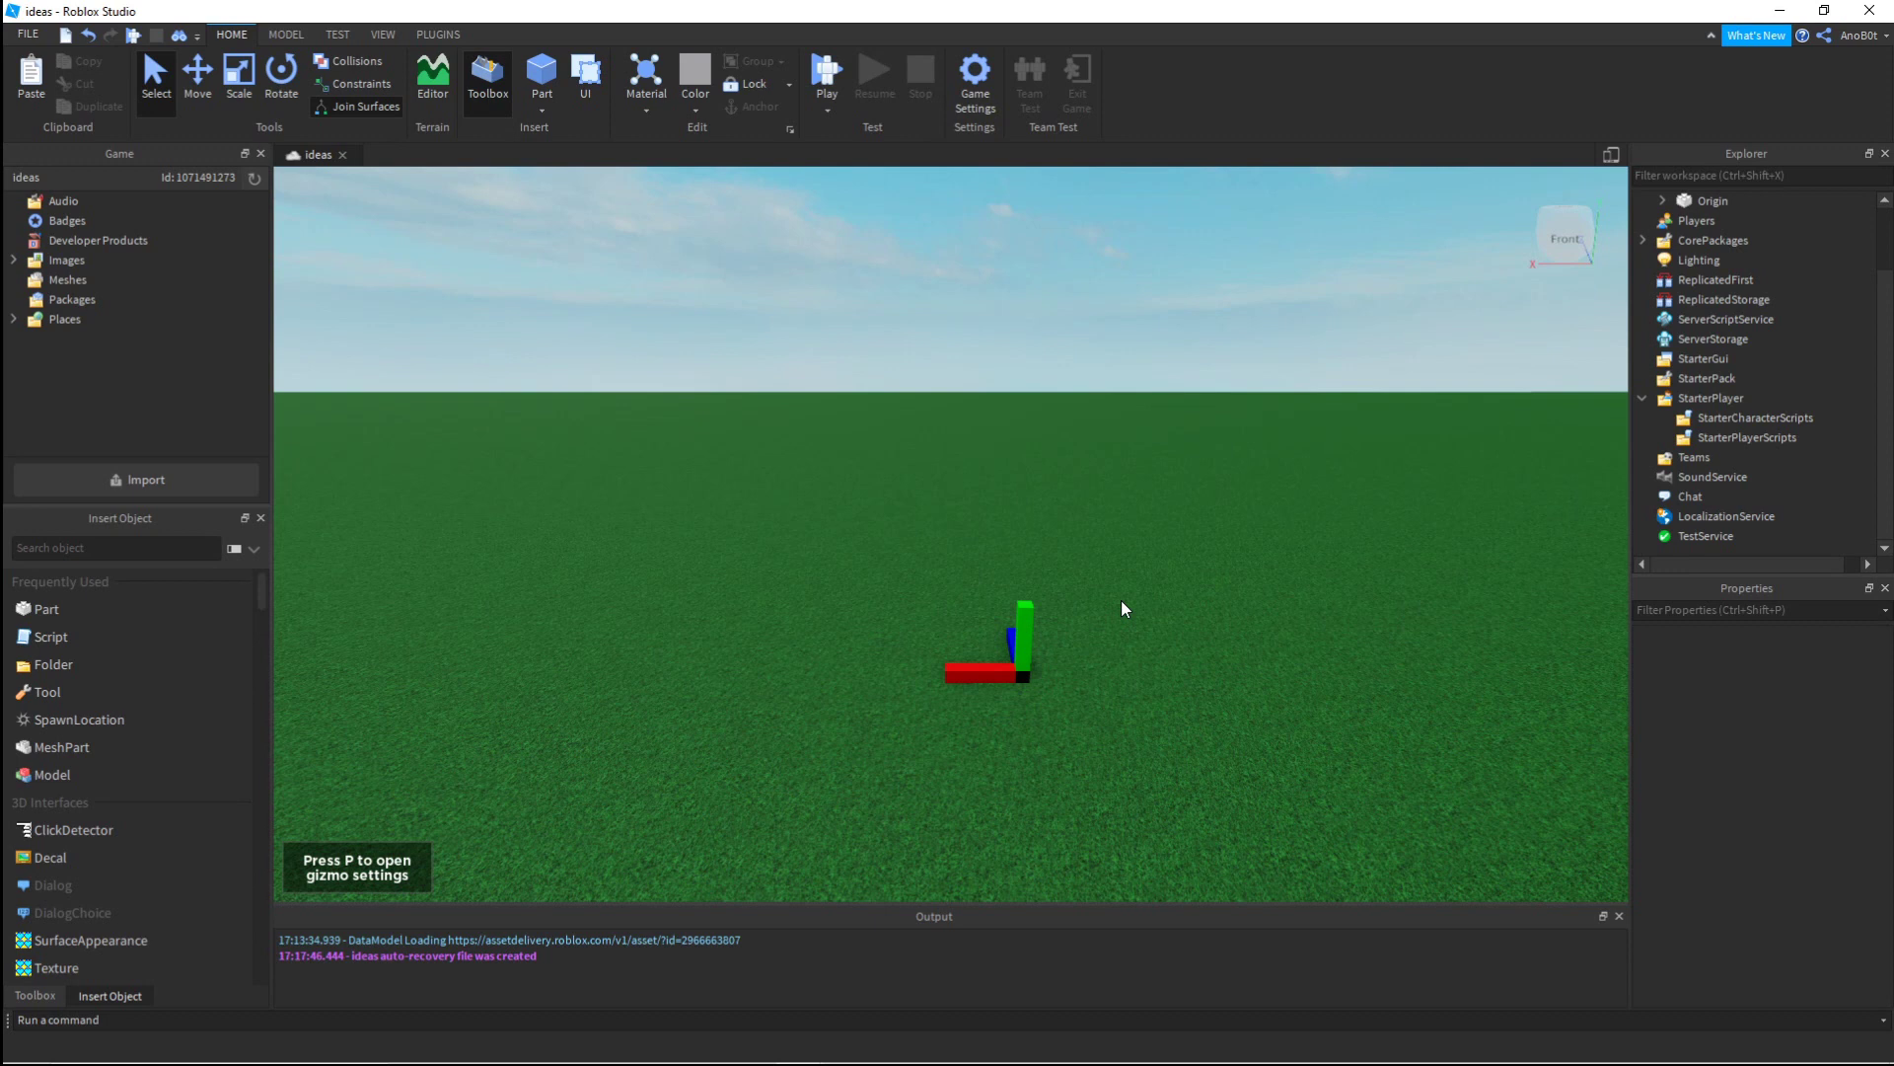
left_click(559, 76)
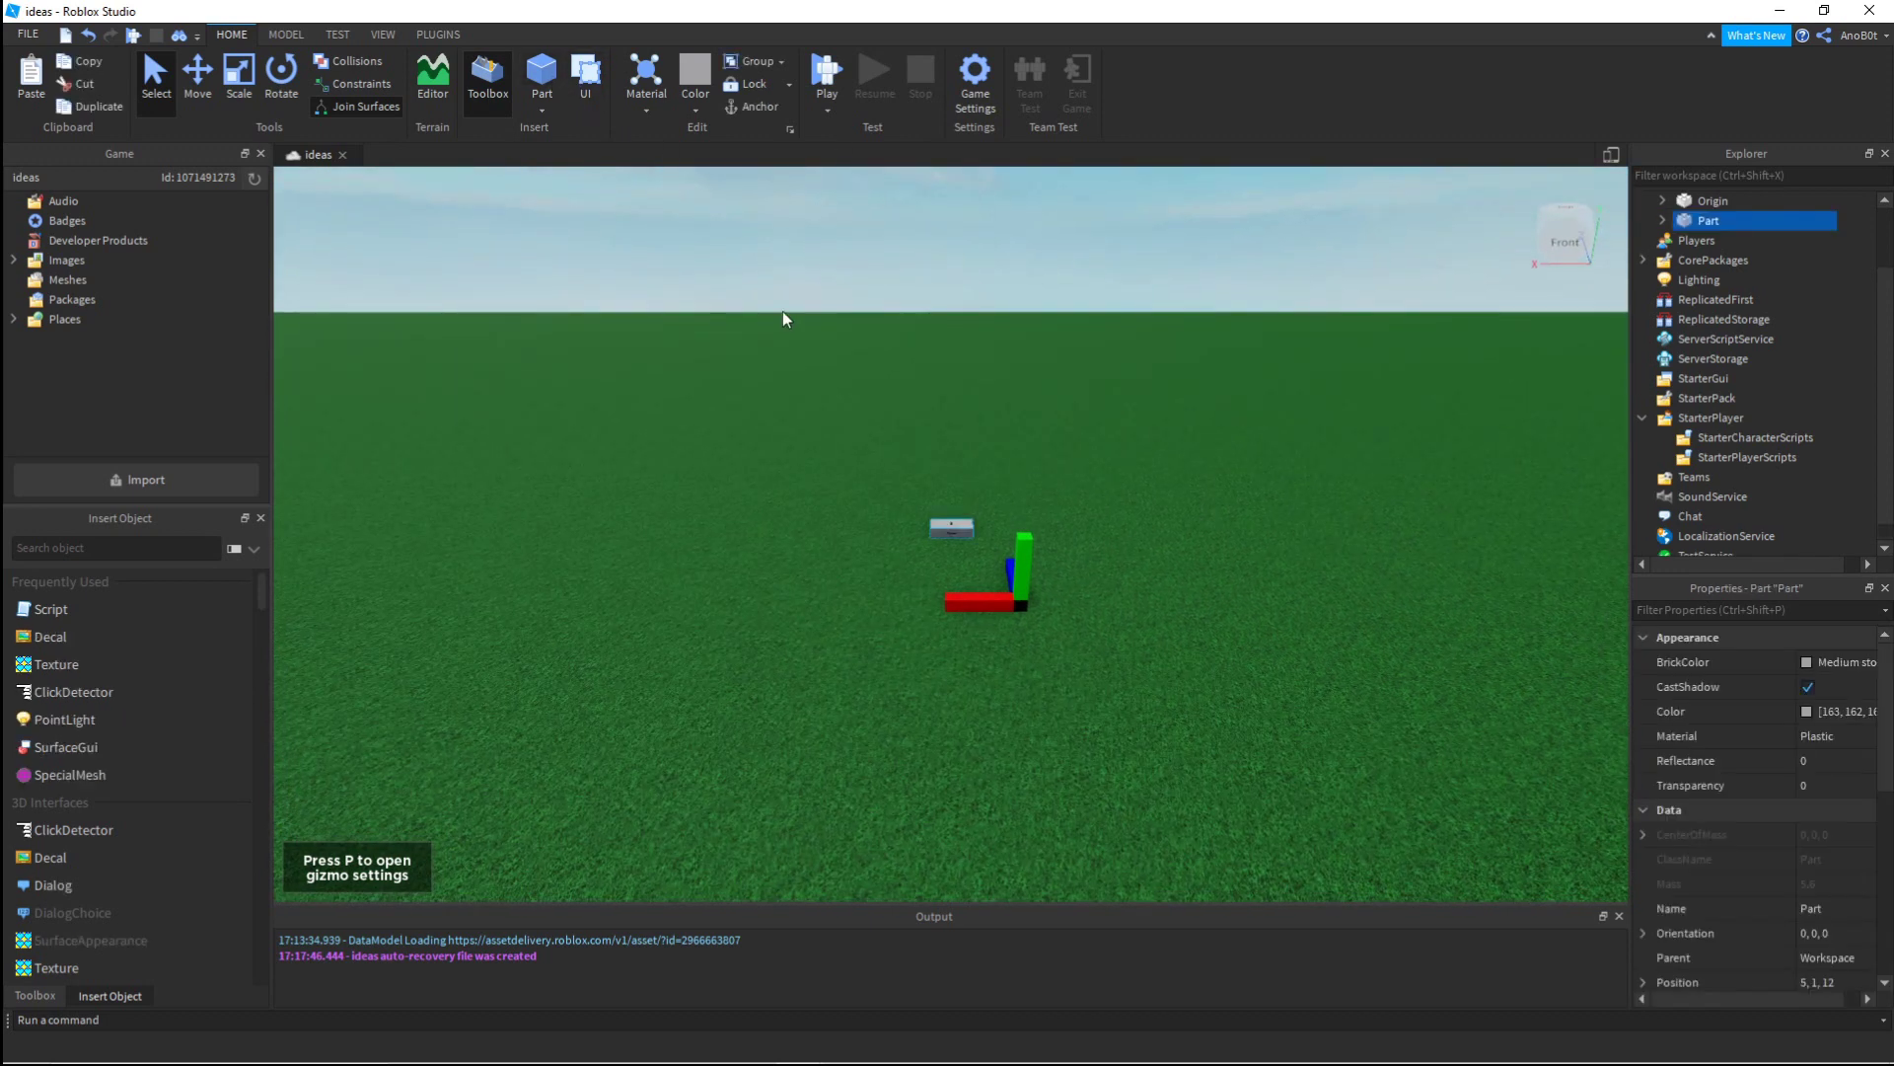
Step: Lift the Part off the ground and move it to position 5, 6, 13
key("w")
left_click(197, 83)
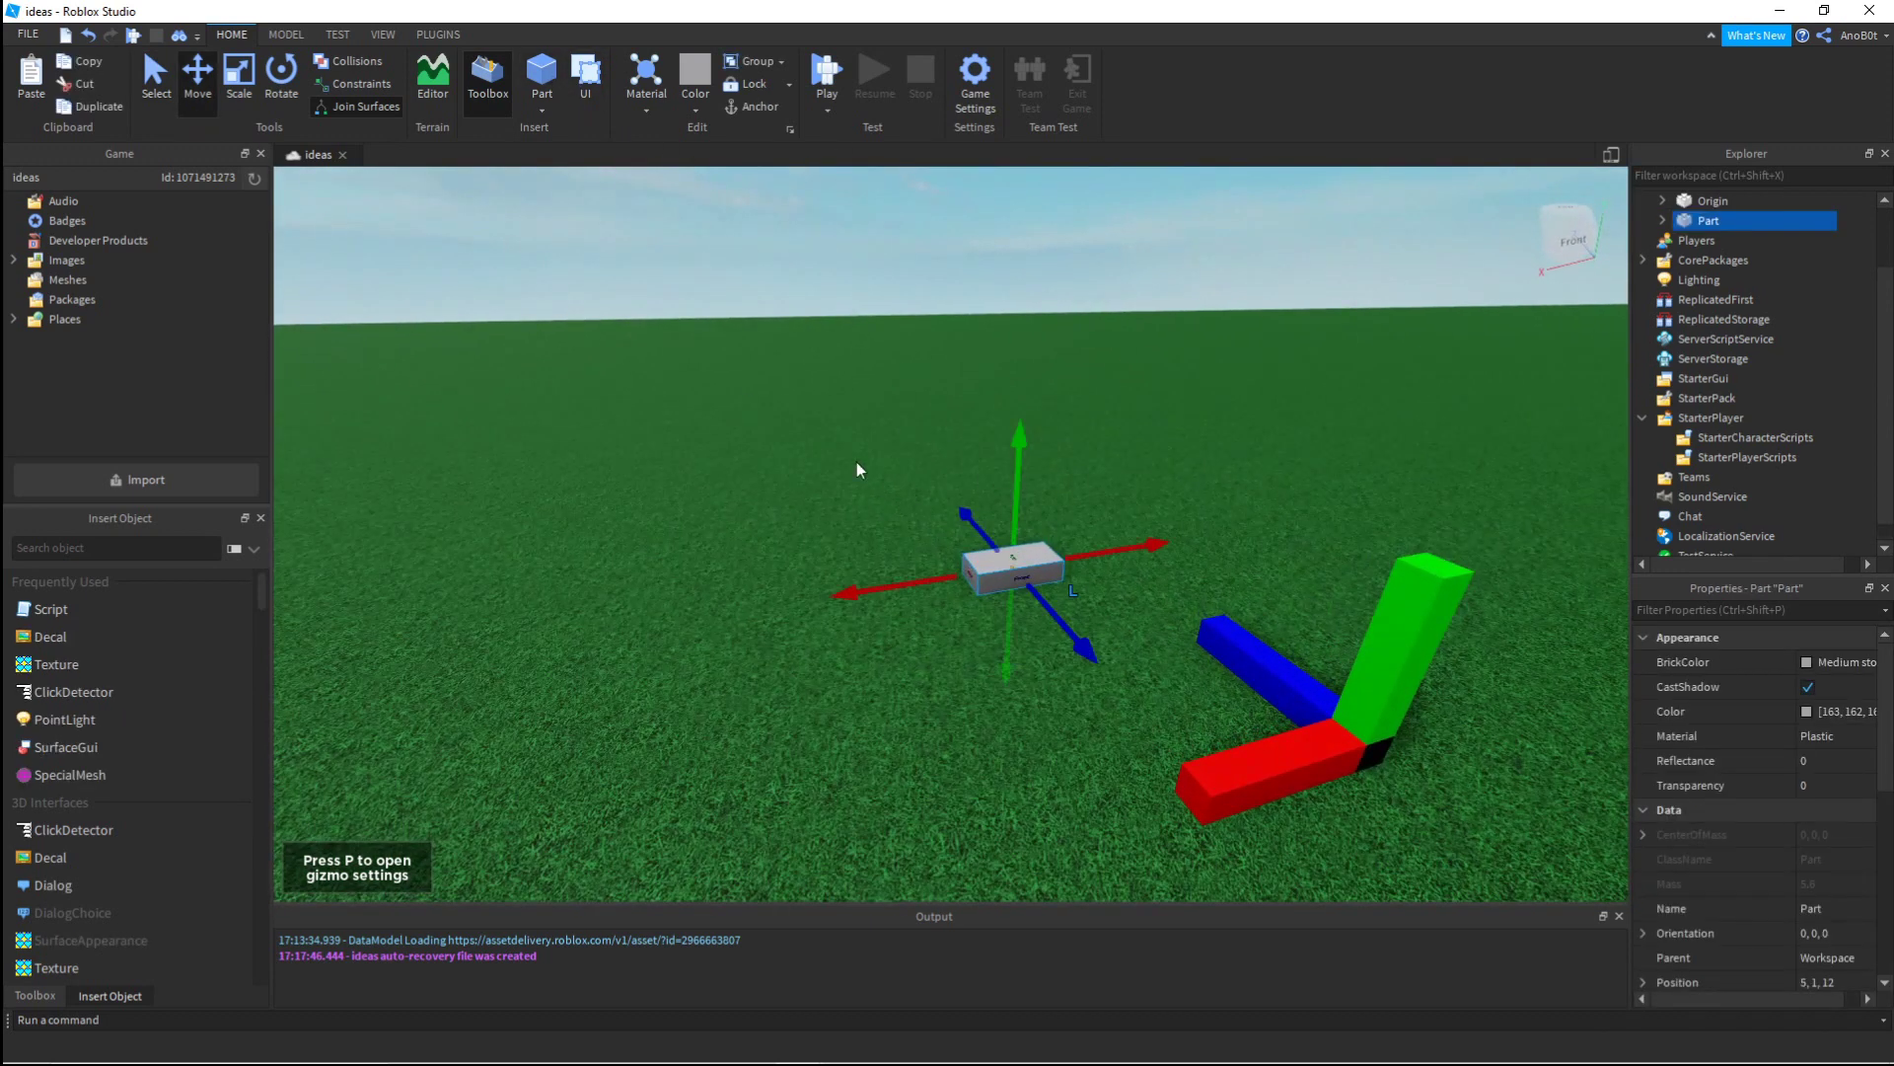
left_click_drag(998, 488, 1040, 371)
left_click_drag(1091, 507, 1040, 536)
right_click_drag(1040, 536, 894, 489)
scroll(894, 481, "down", 3)
scroll(894, 481, "up", 5)
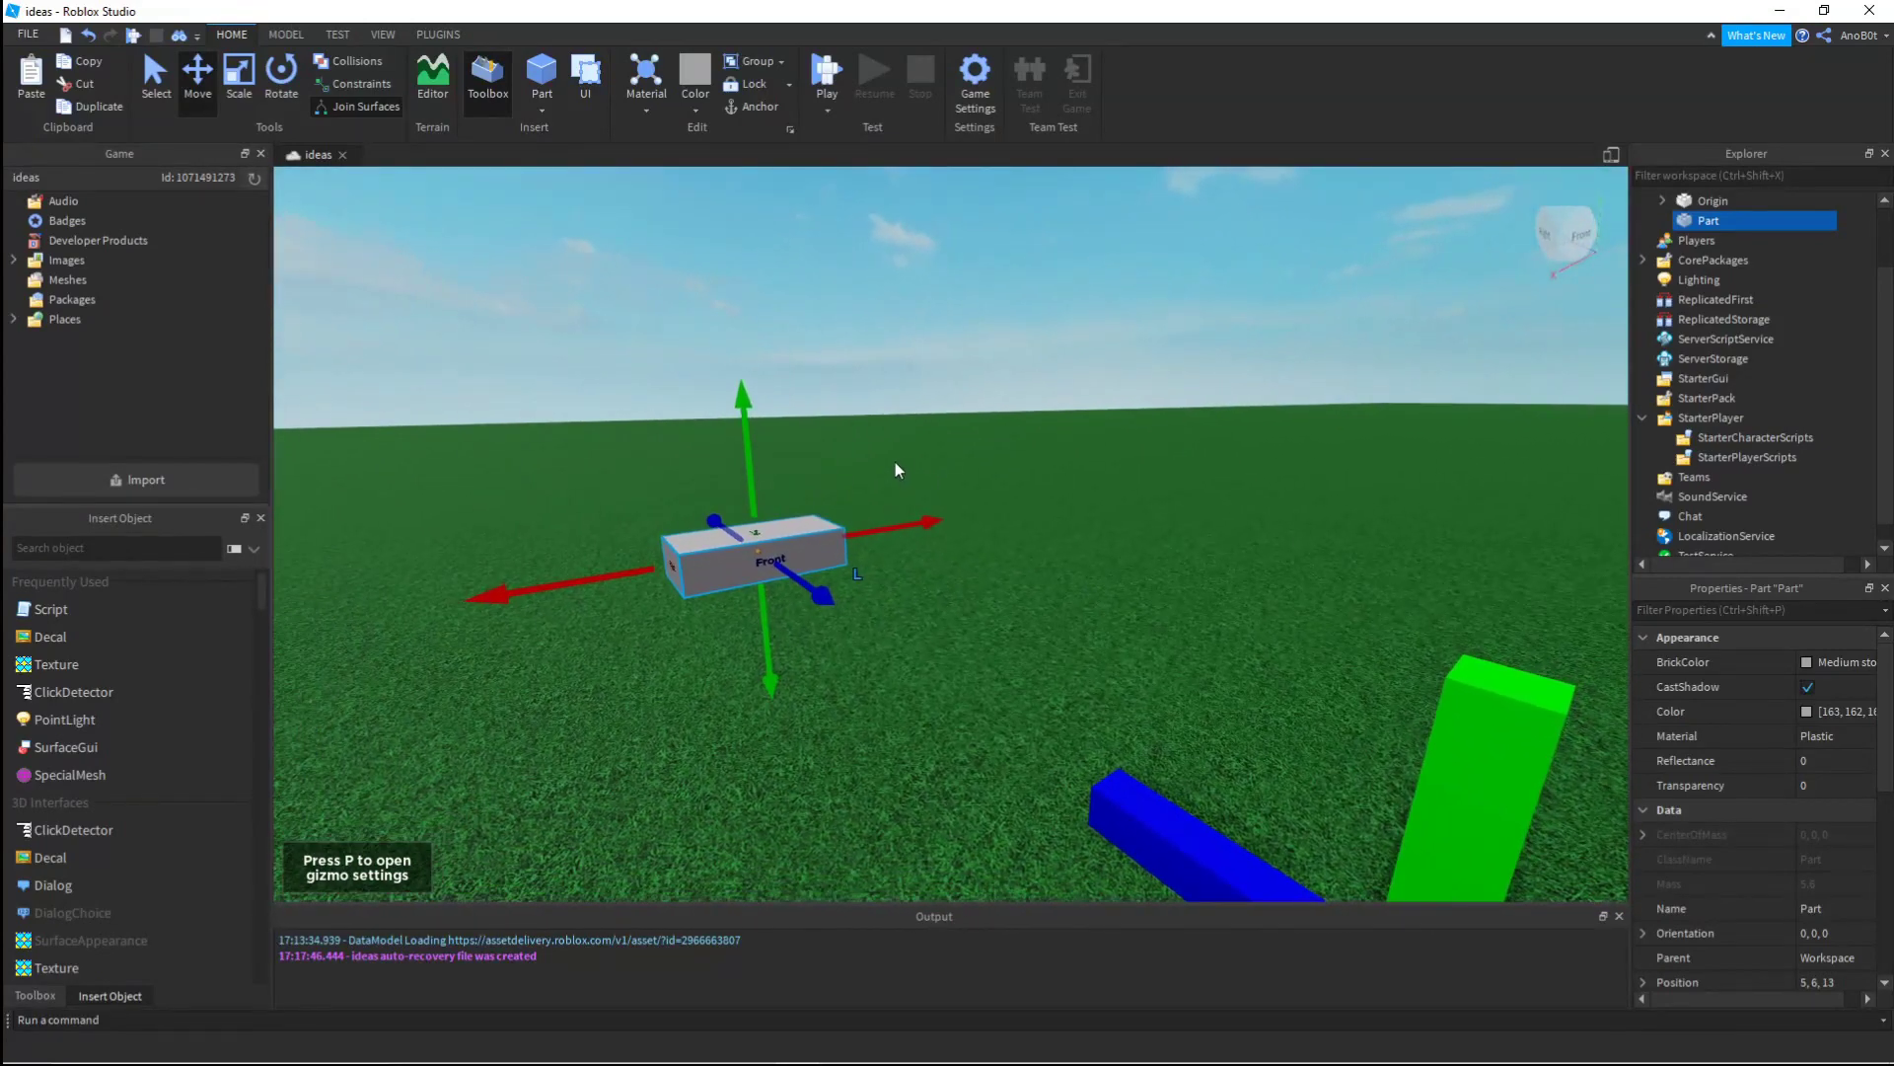
Step: Reselect the Part and bring up the Model tab tools
left_click(896, 463)
right_click_drag(896, 472, 906, 514)
scroll(897, 473, "down", 3)
left_click(943, 521)
scroll(905, 514, "up", 5)
left_click(285, 38)
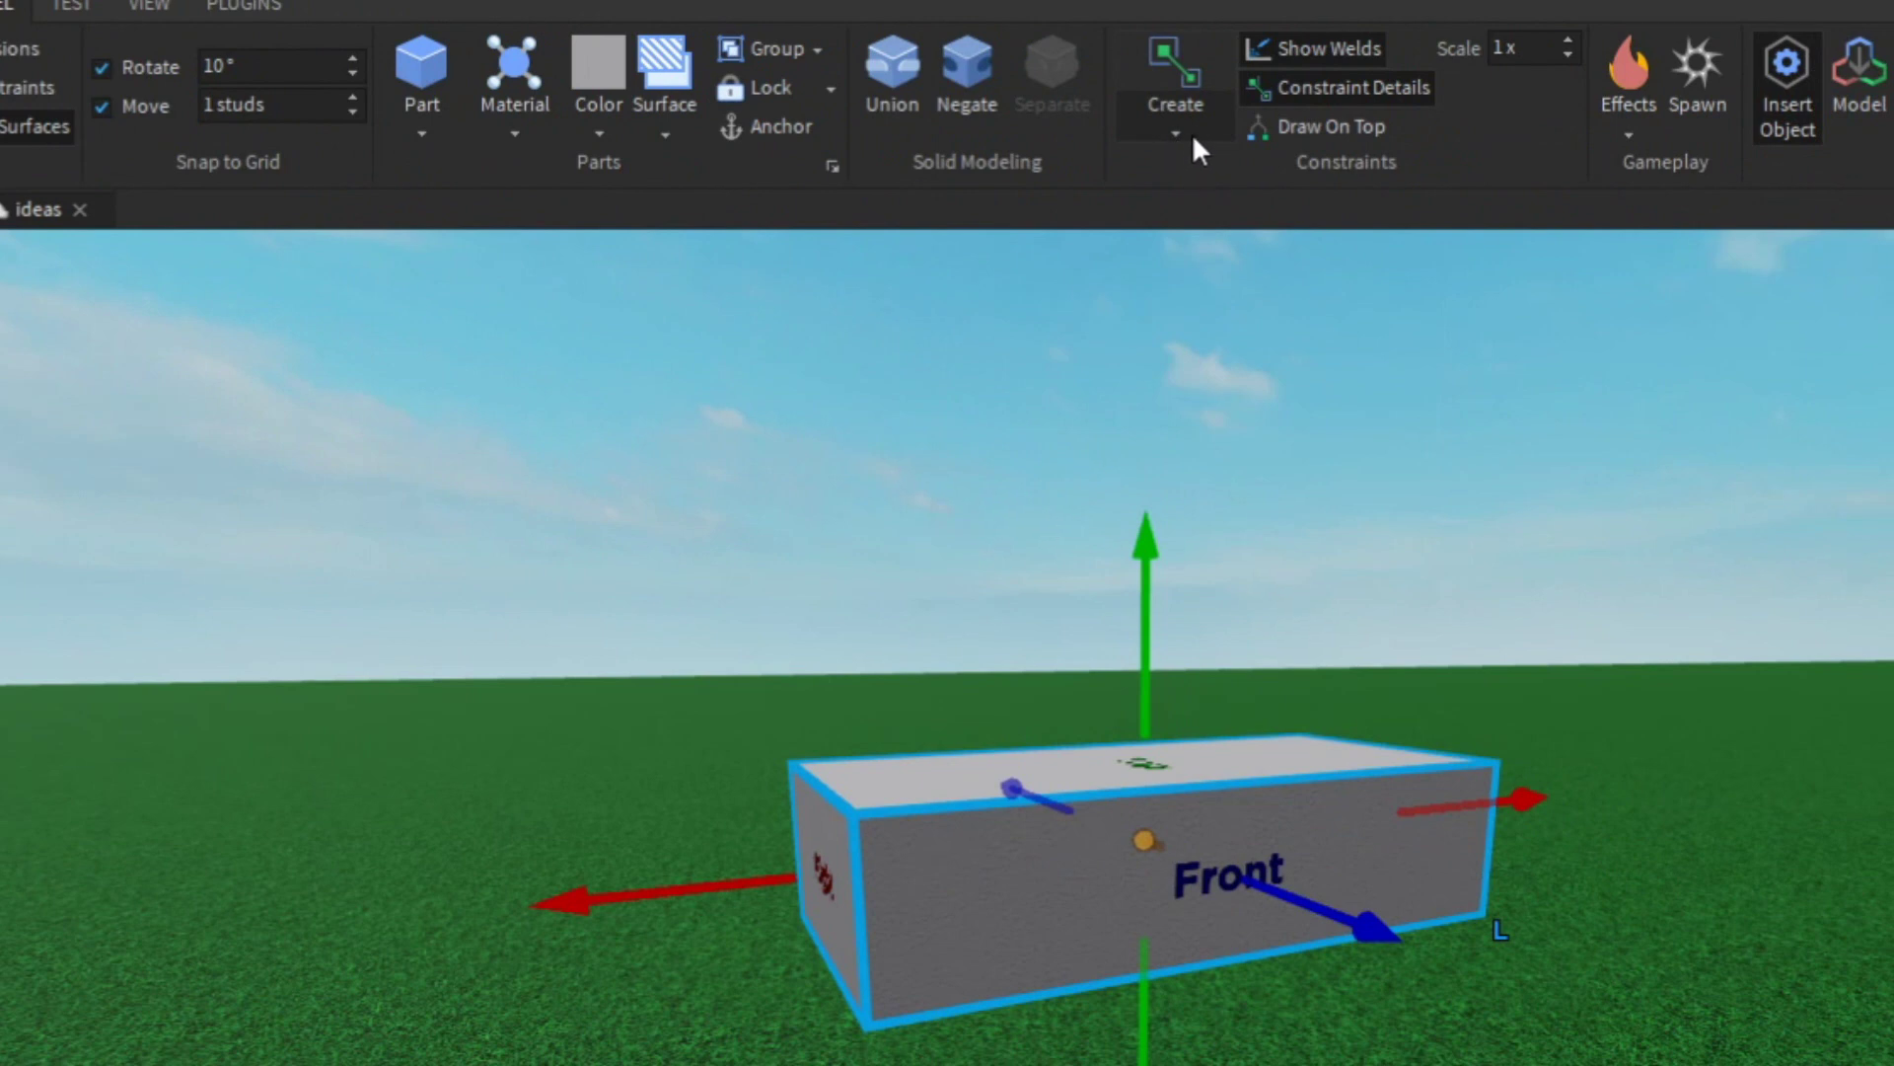
Step: Use Constraints > Attachment to put attachments on the Part's left and right end faces
left_click(1185, 126)
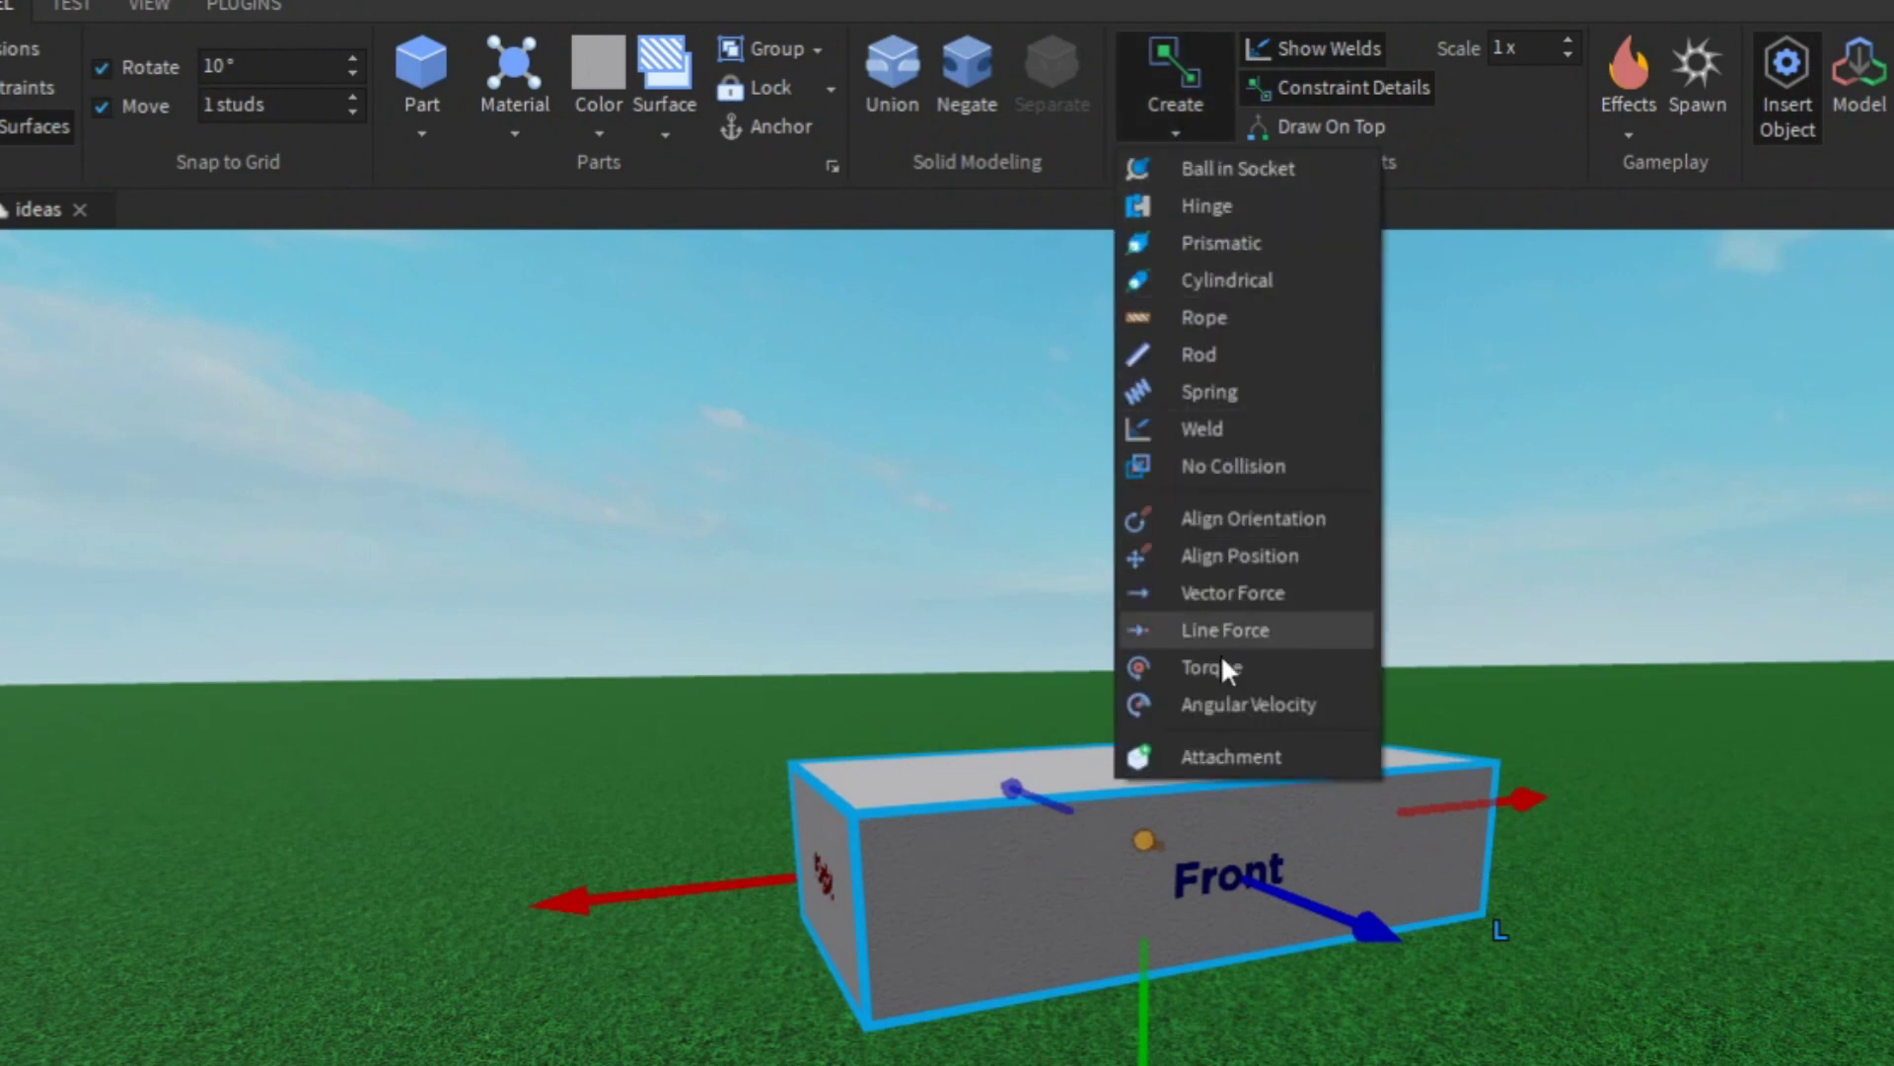
left_click(1223, 755)
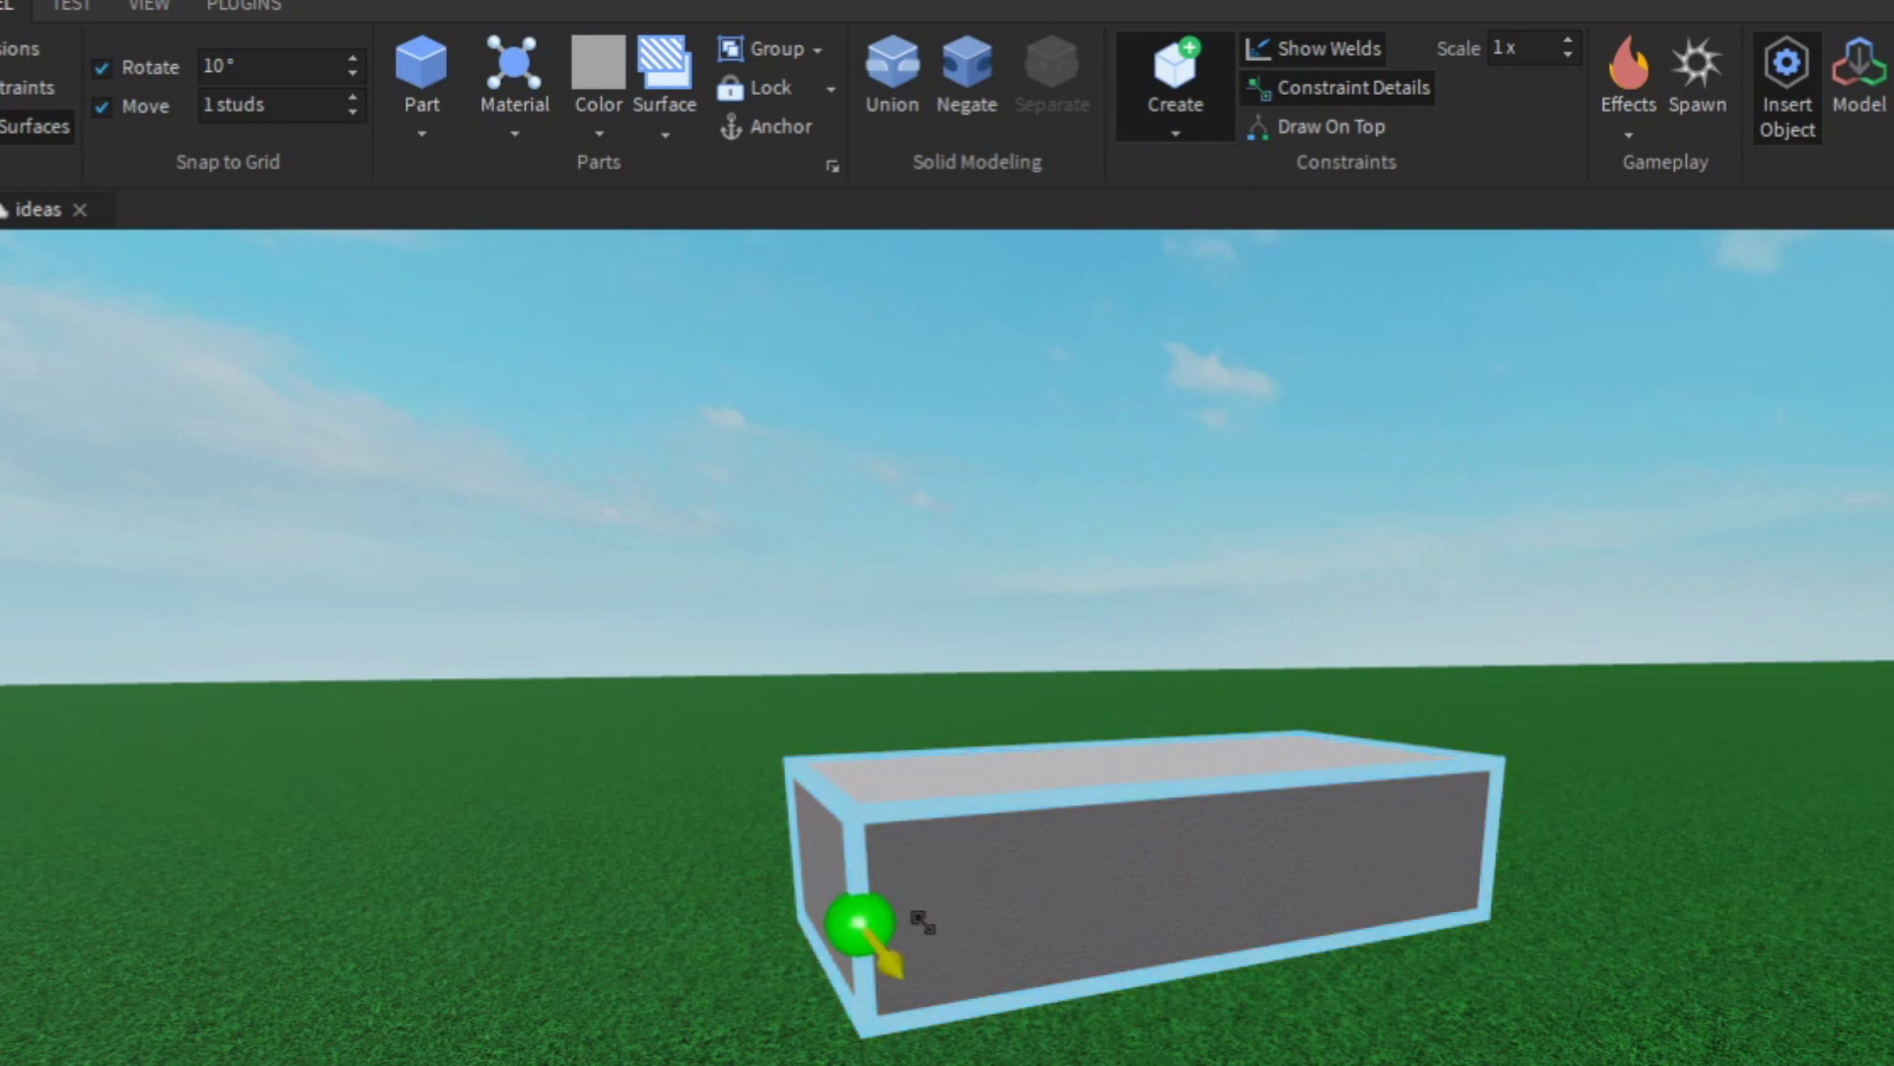
left_click(881, 942)
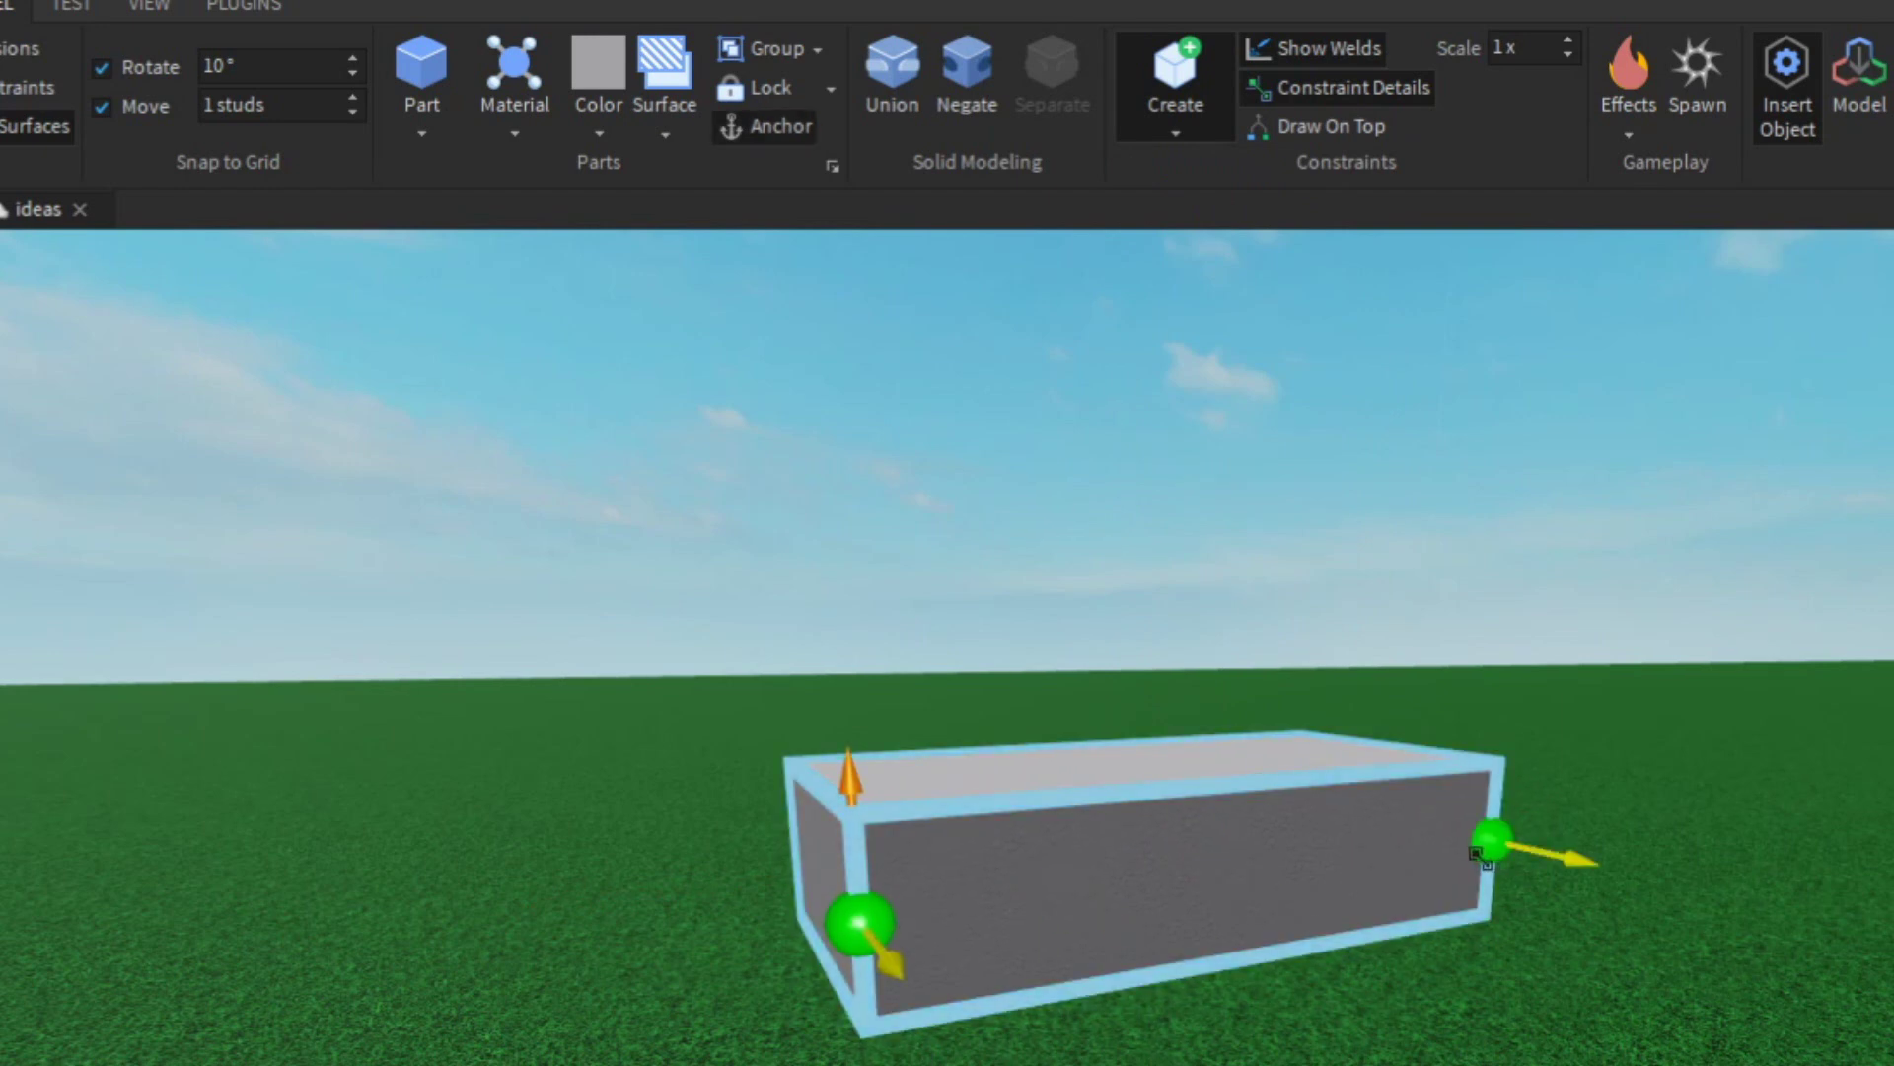
left_click(1490, 840)
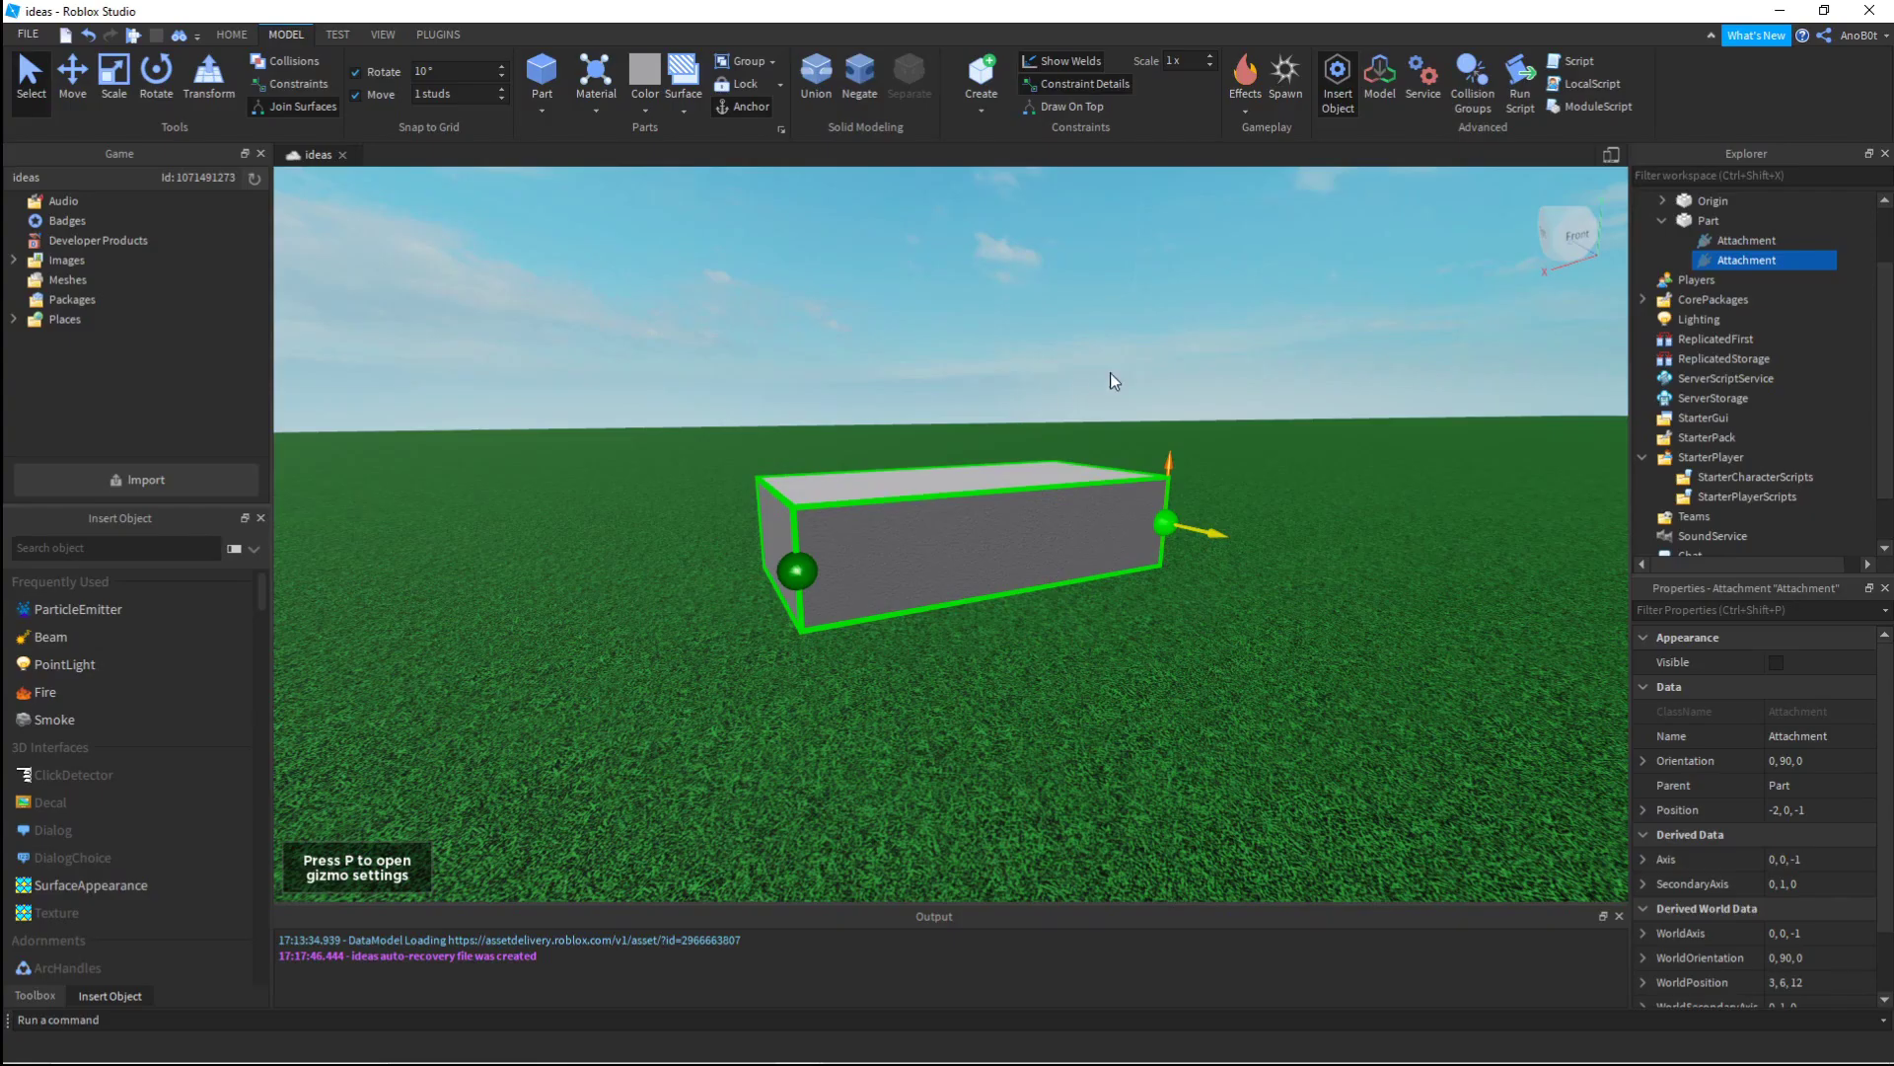
key("s")
key("w")
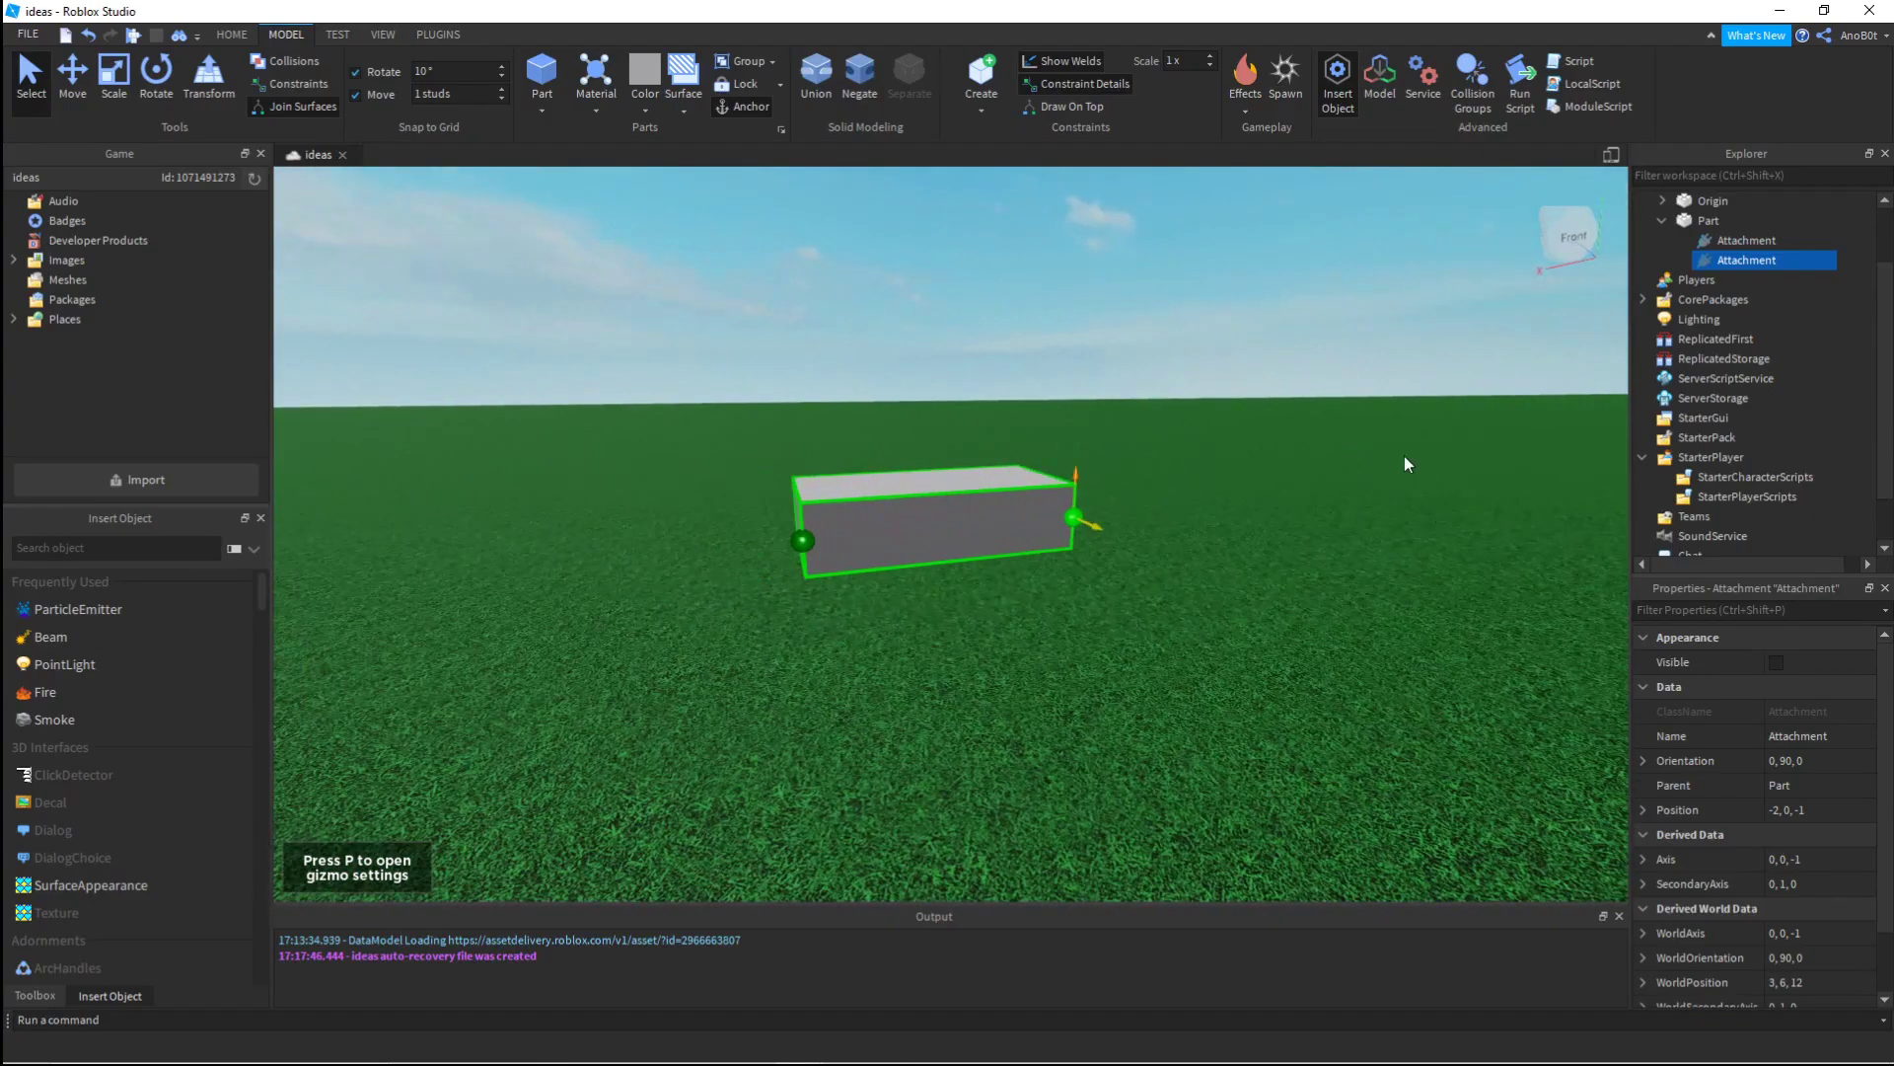
left_click(1405, 456)
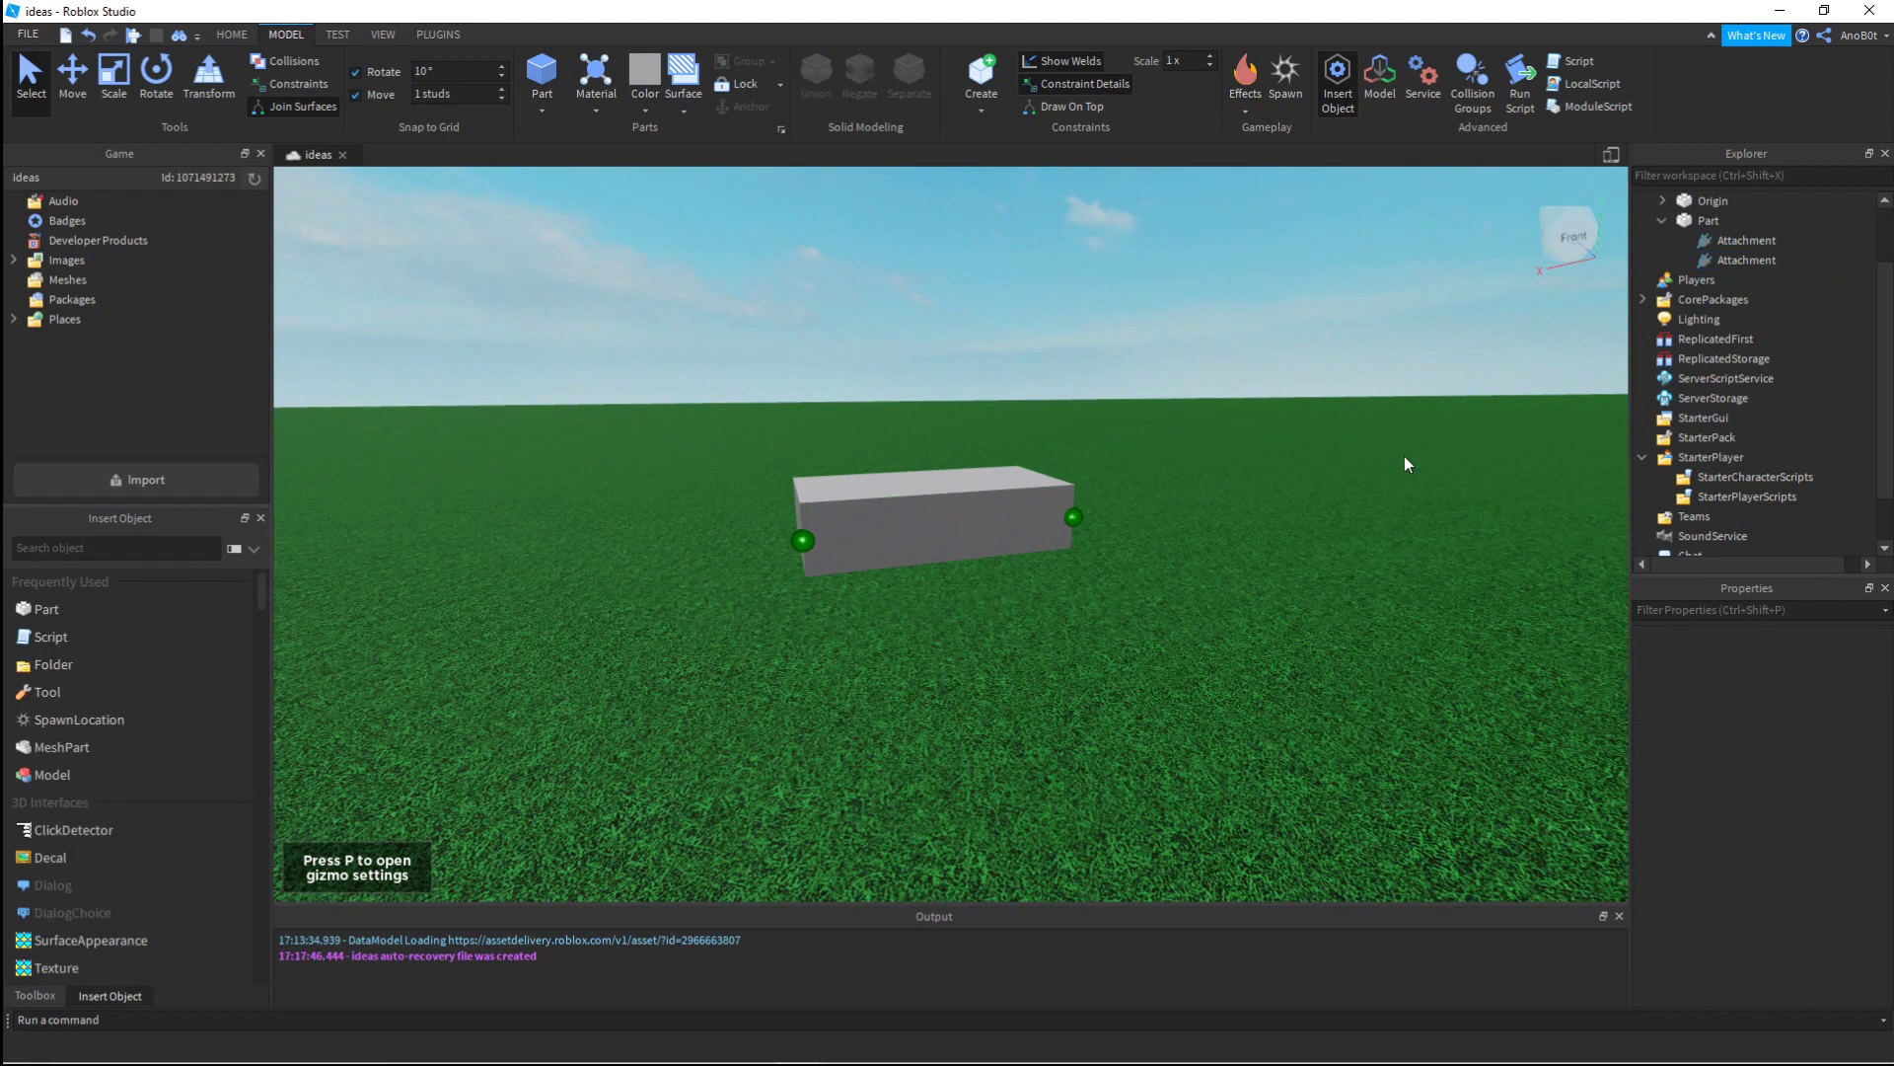
Step: Insert a Trail under the Part with Attachment0 and Attachment1 set to the two attachments
right_click(1708, 222)
left_click(1737, 589)
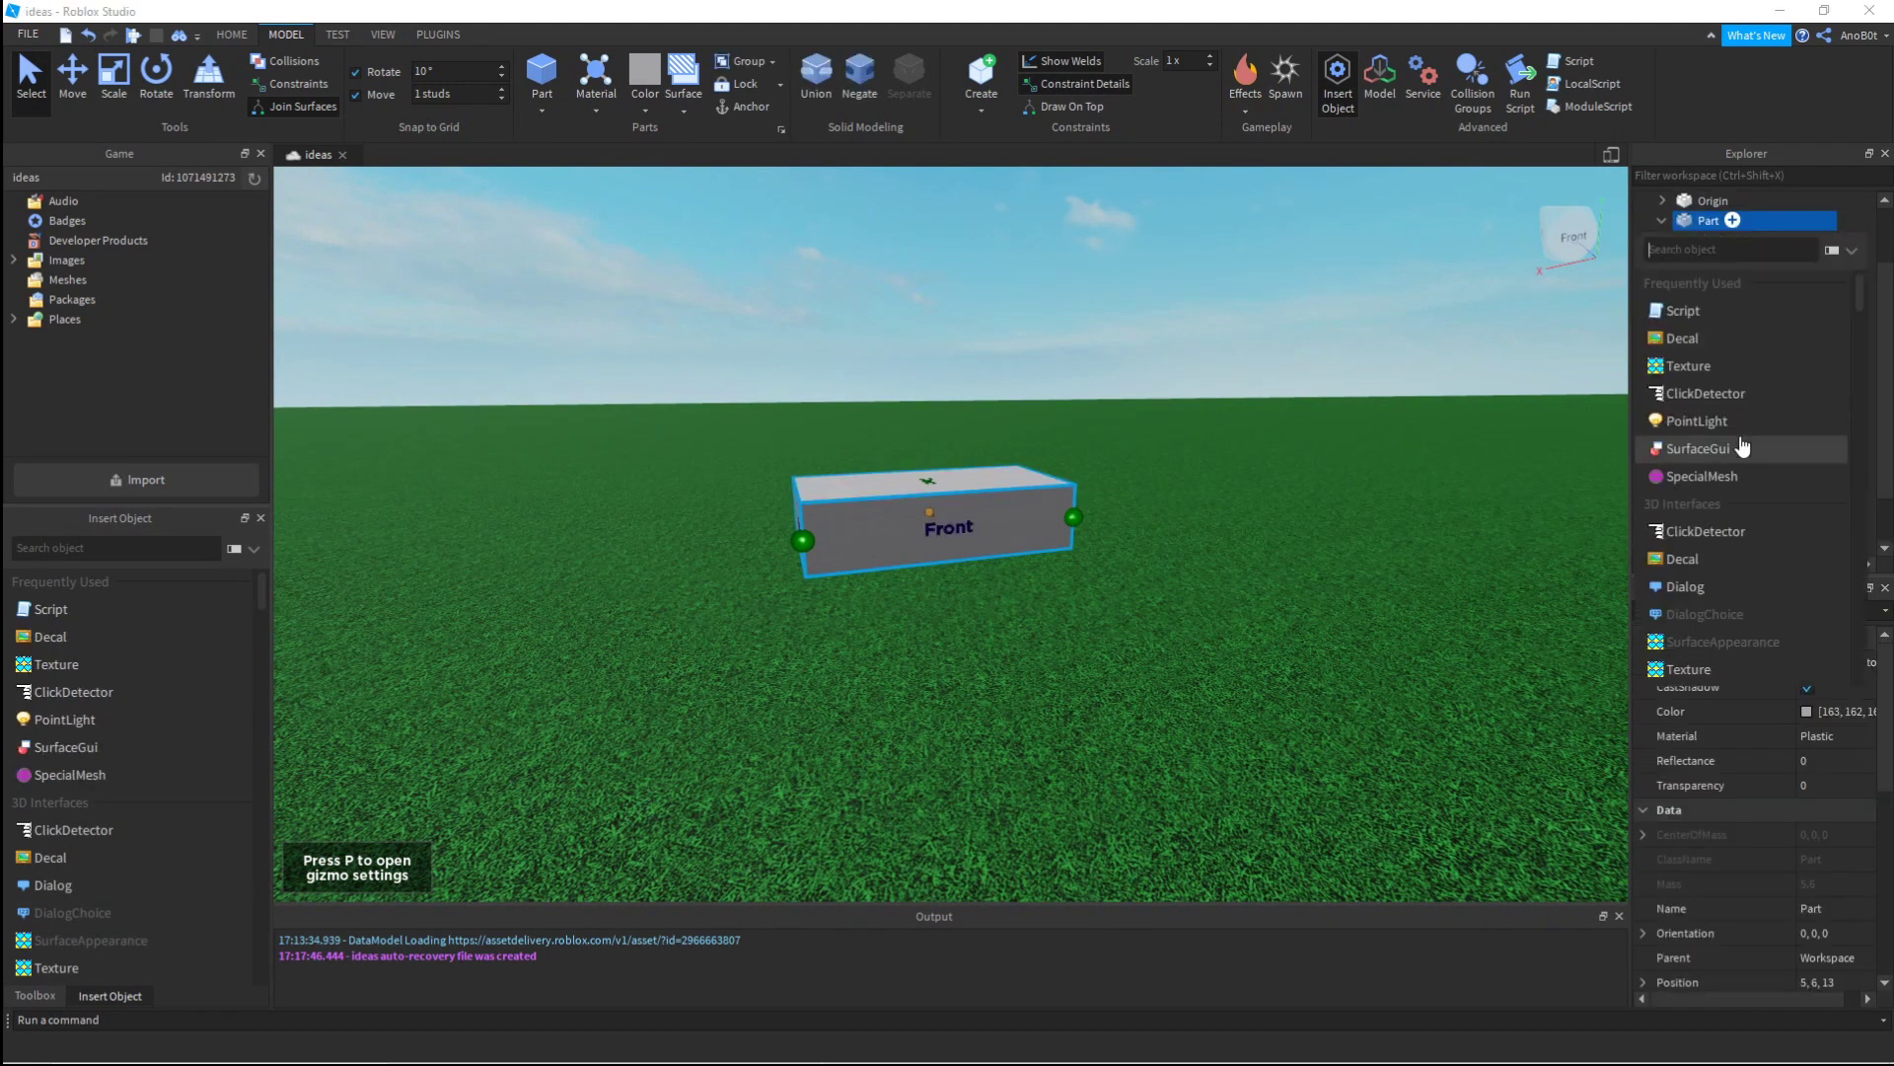
type("trail")
left_click(1725, 335)
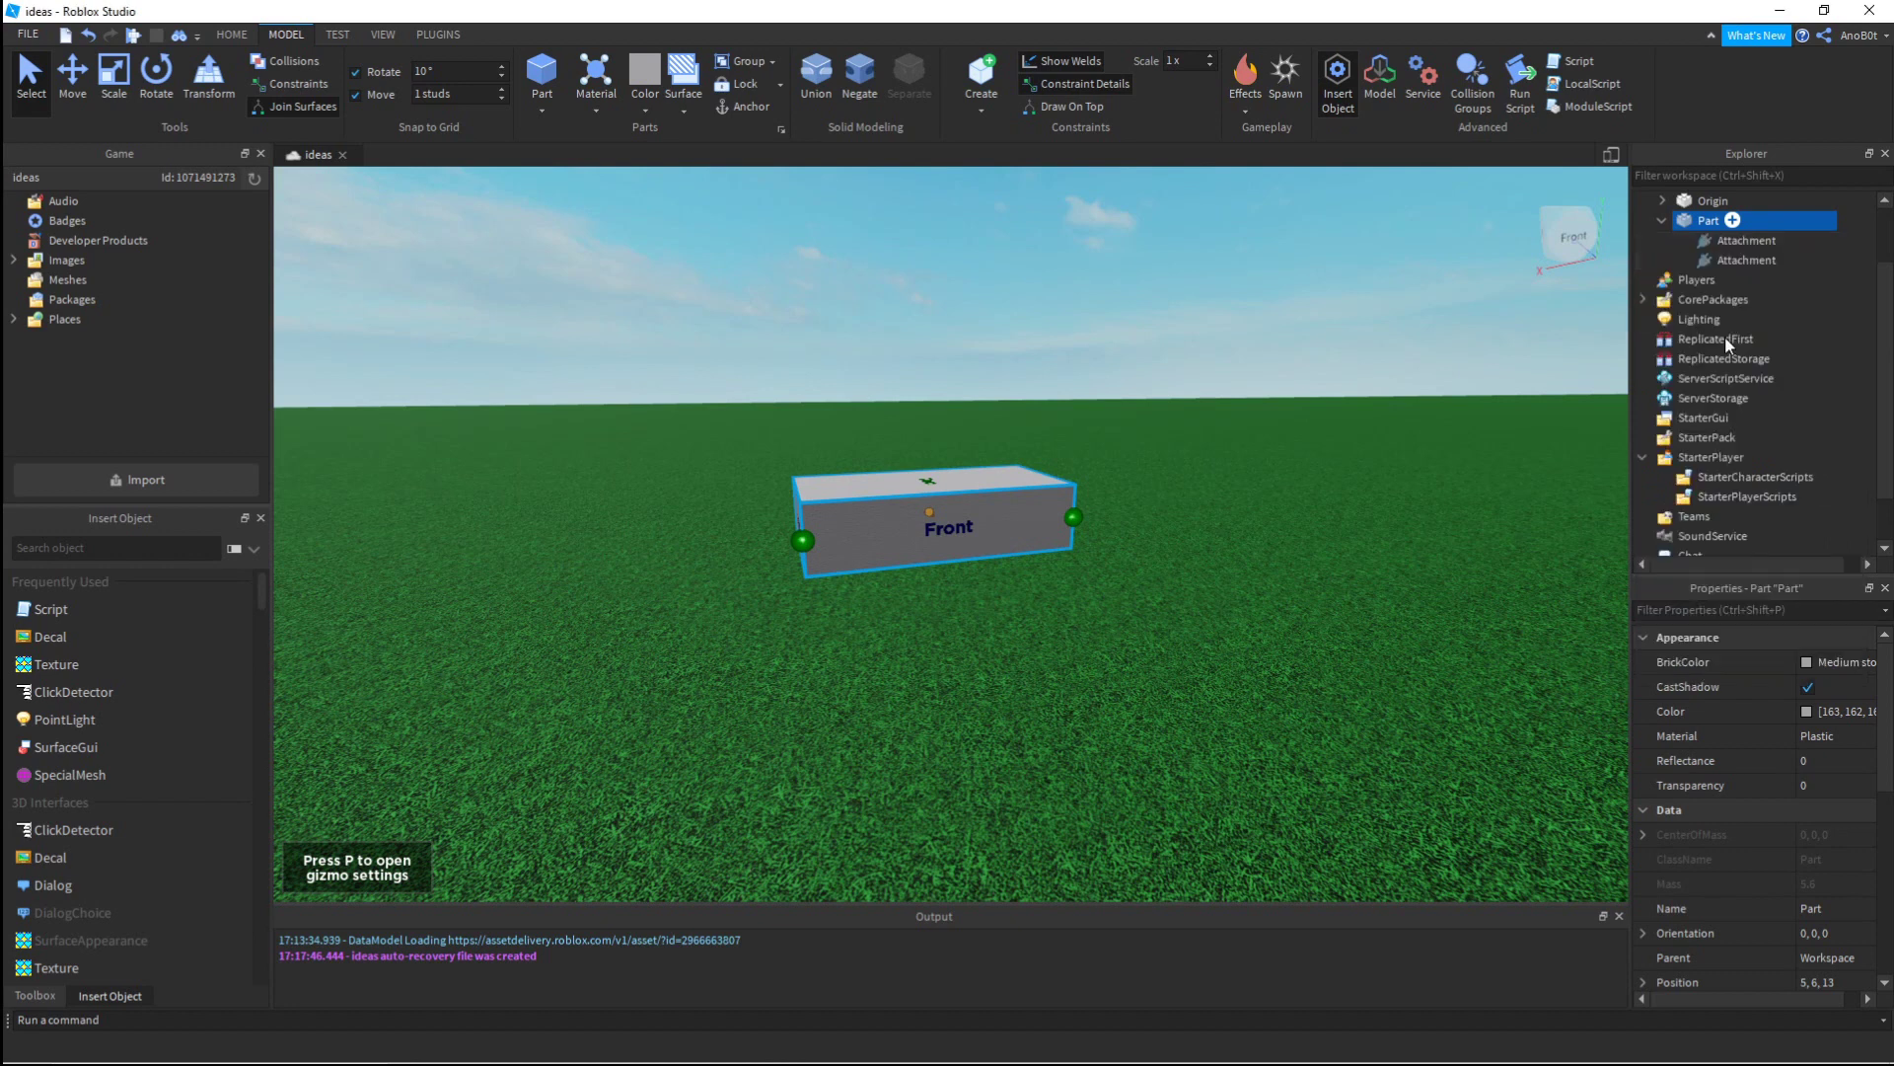
left_click(1722, 279)
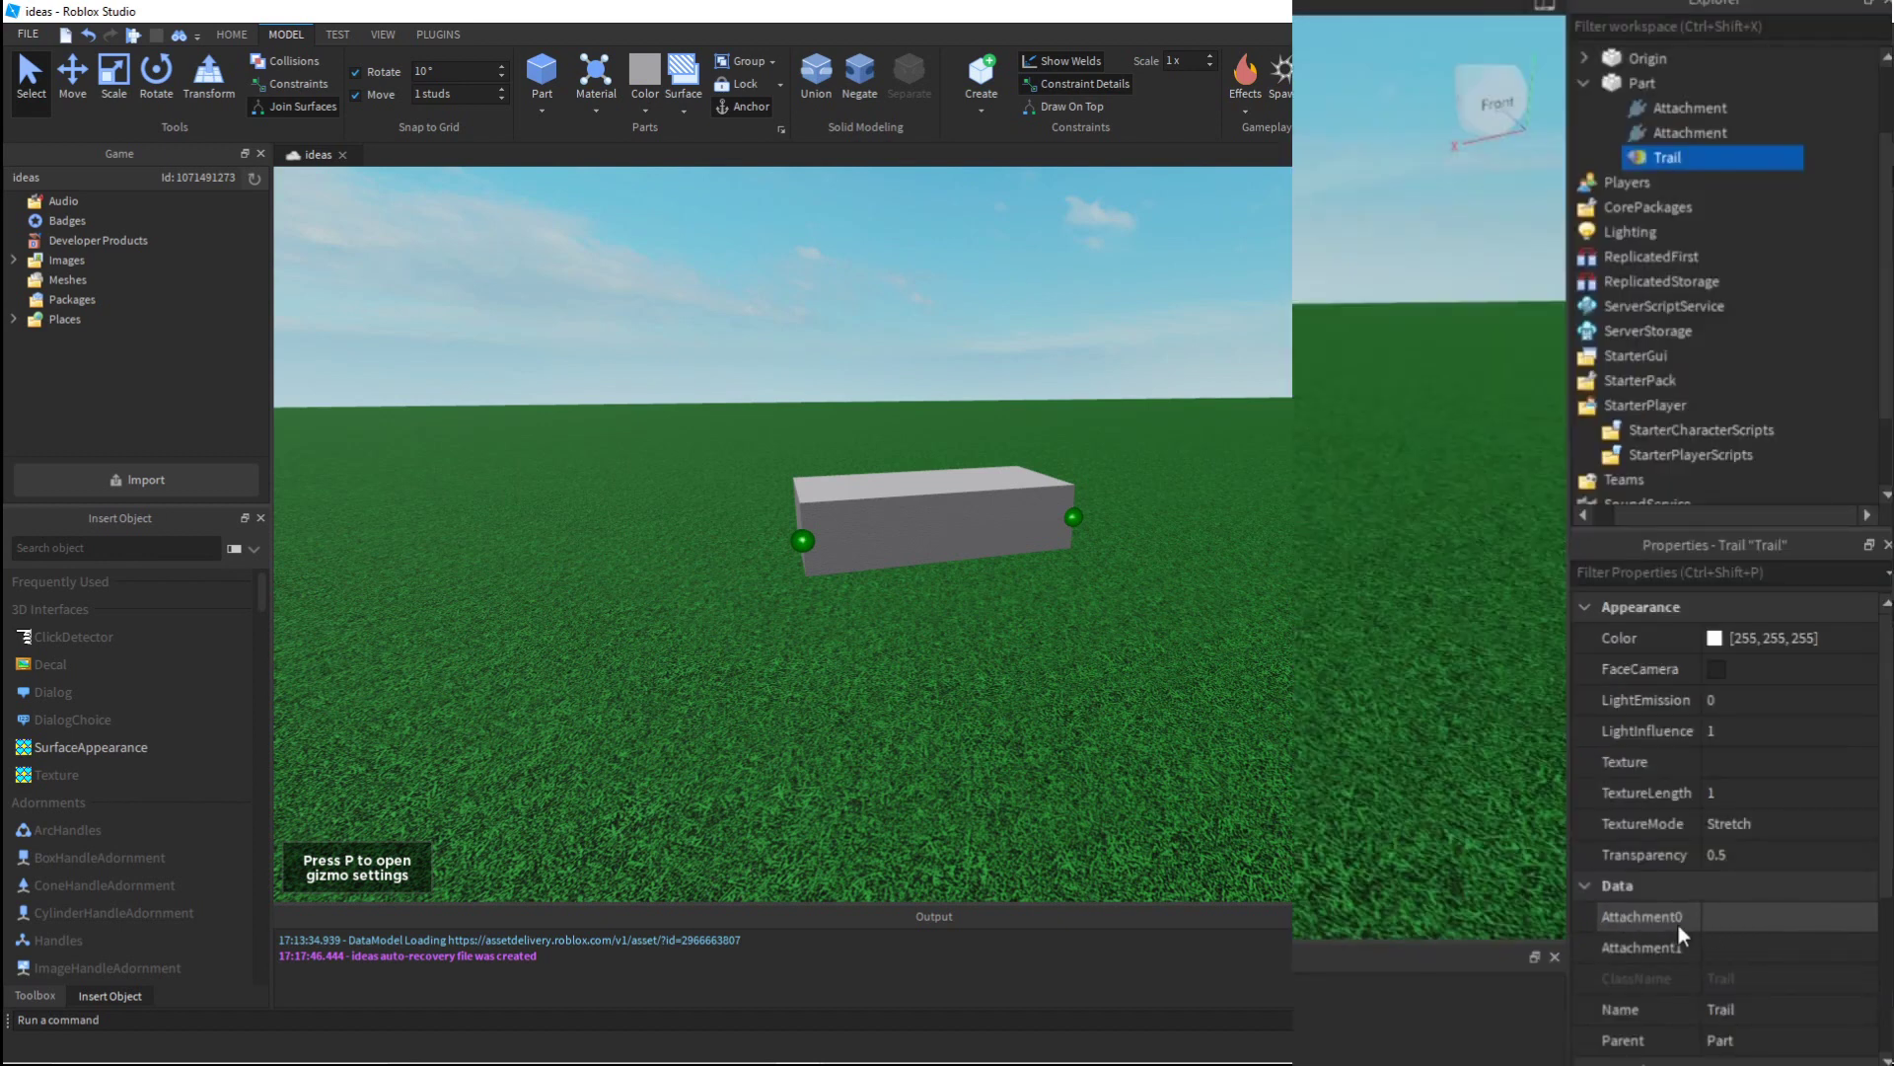
left_click(1755, 924)
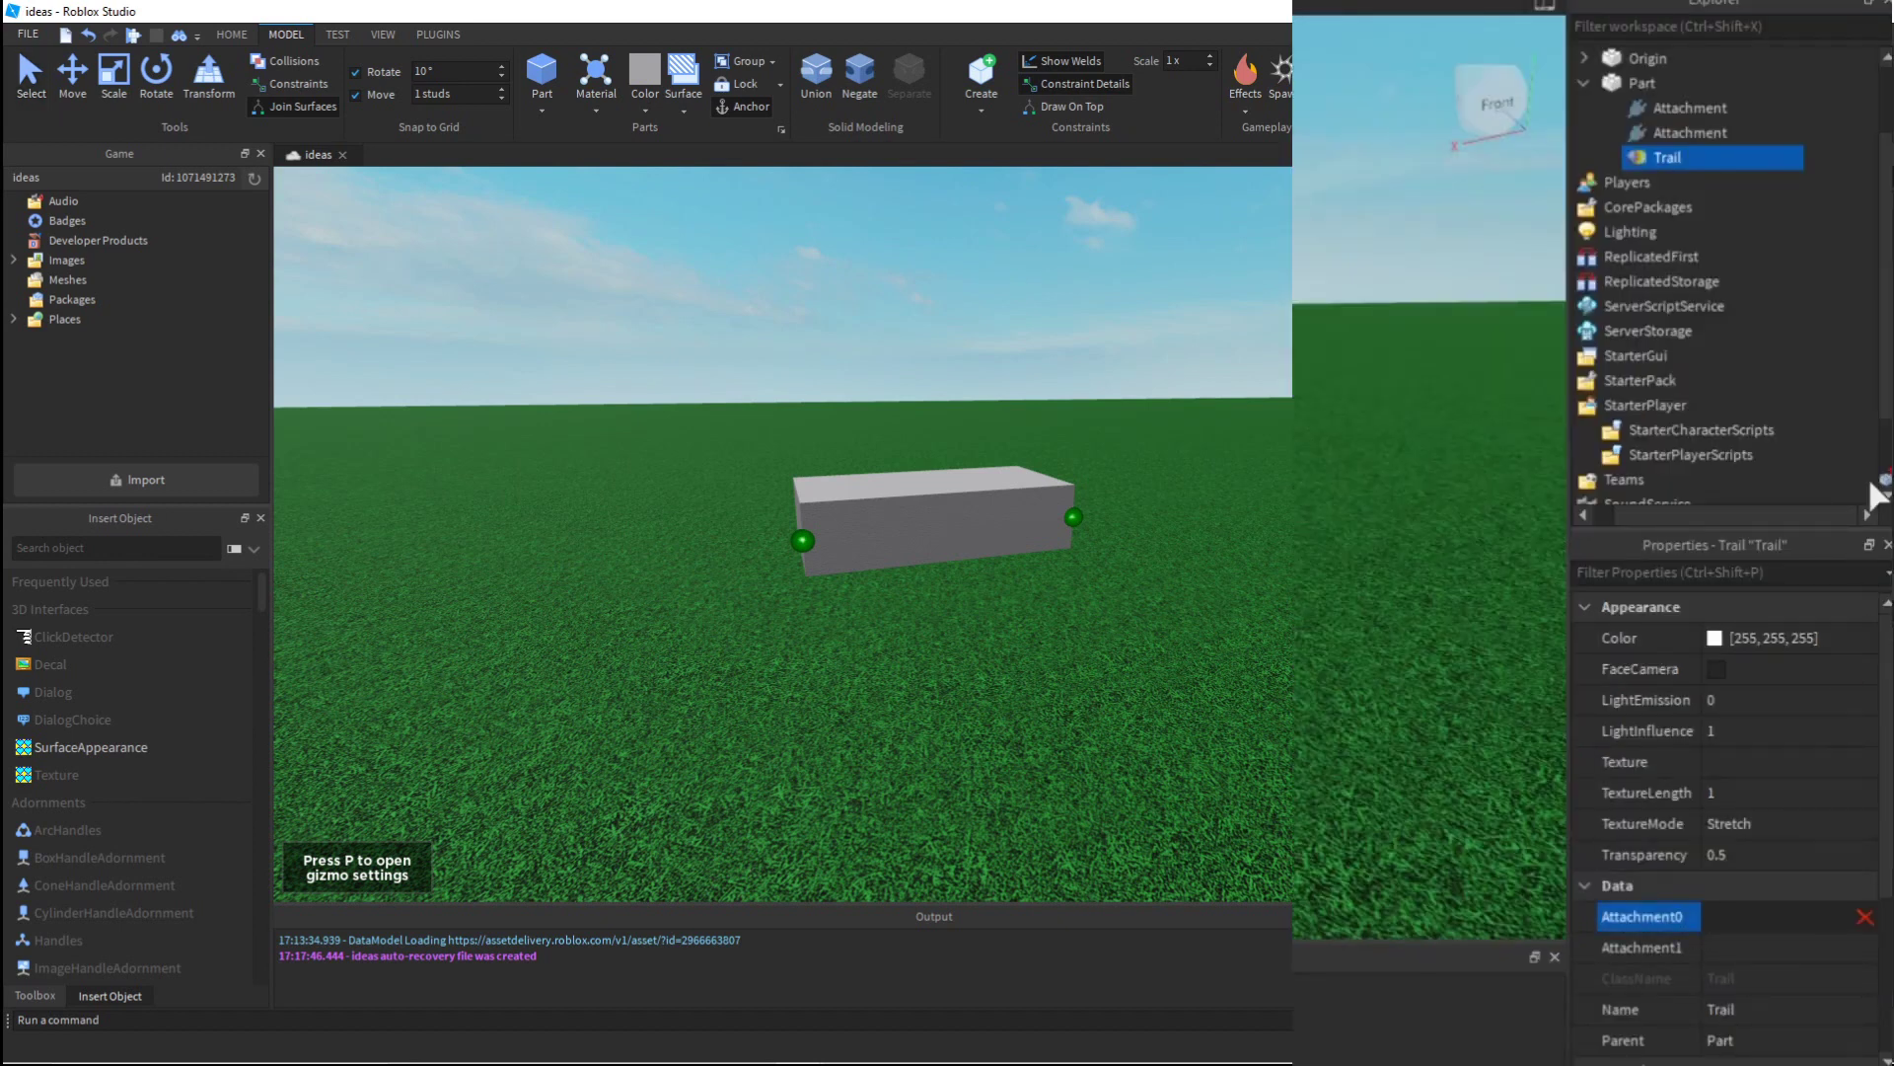
left_click(1701, 100)
left_click(1782, 943)
left_click(1707, 134)
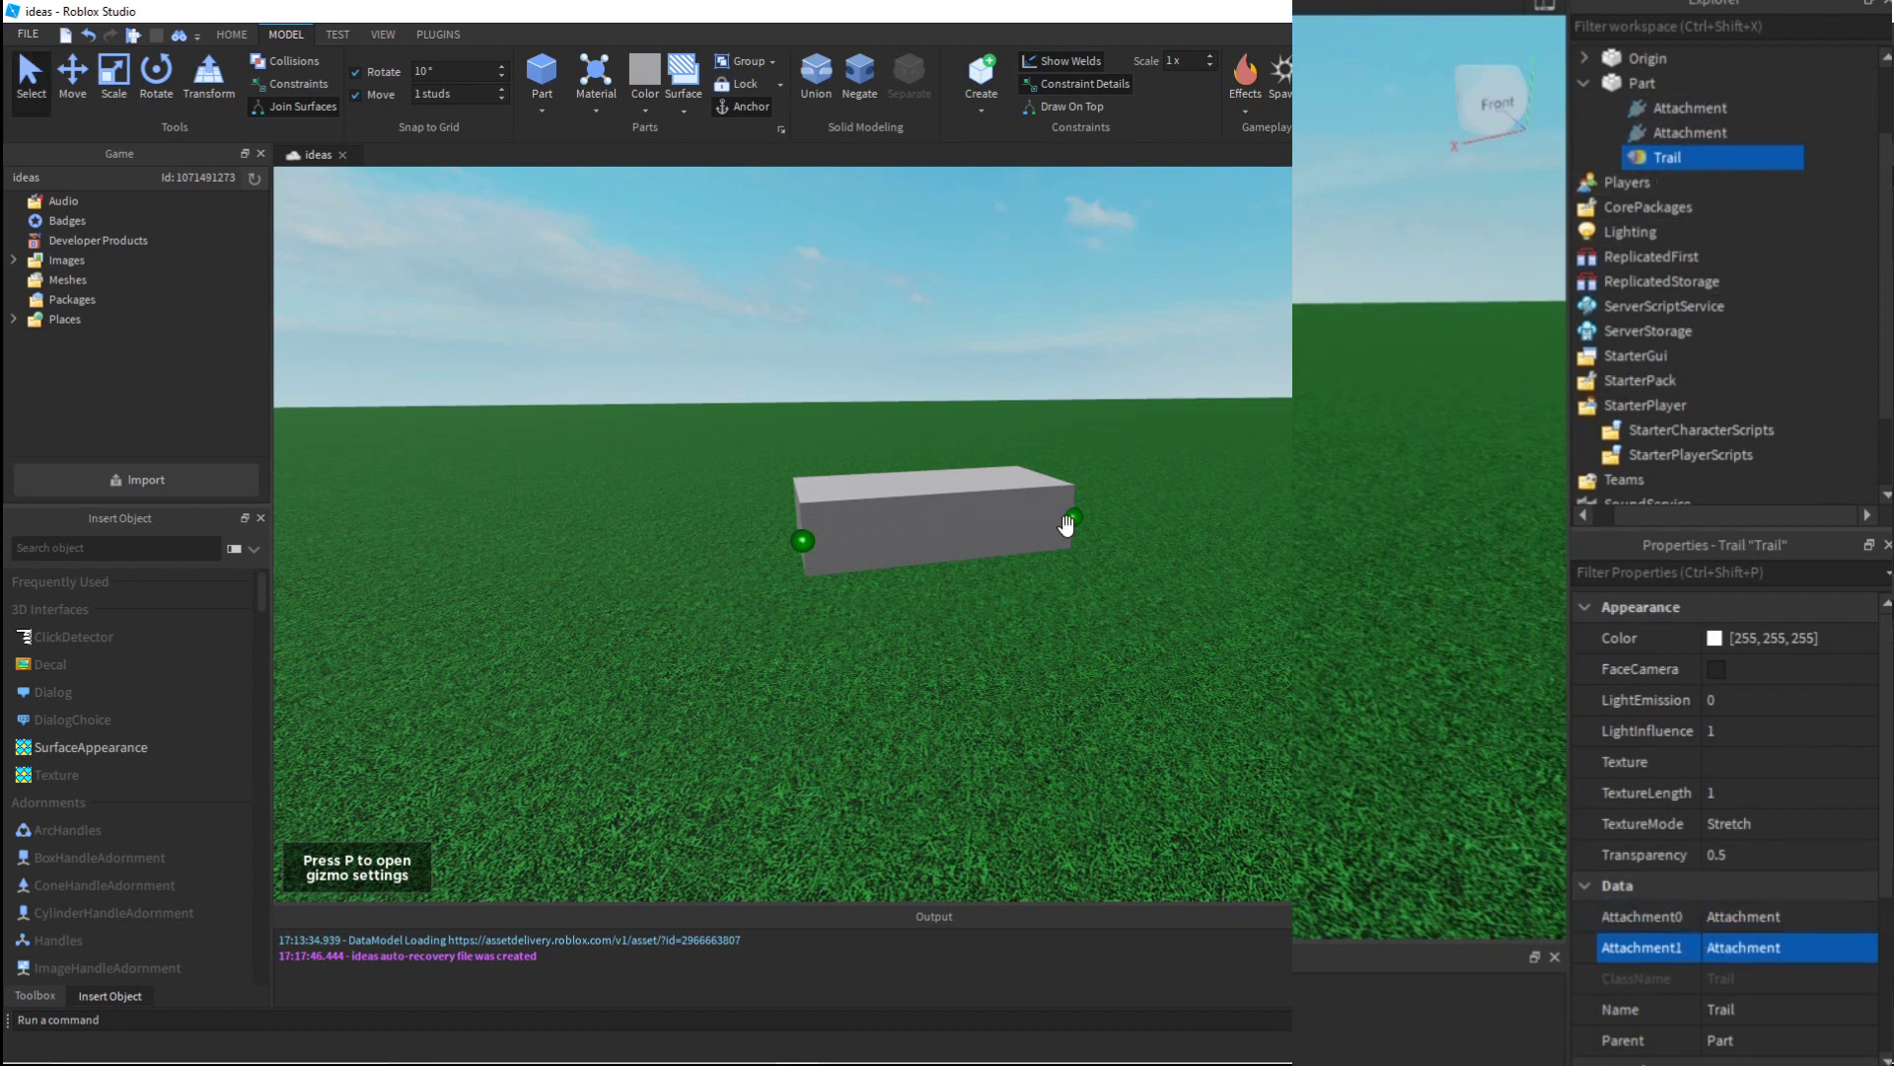
Step: Slide the Part along Z to preview the trail, leaving it at 5, 6, 25
left_click(1155, 465)
key("ctrl+2")
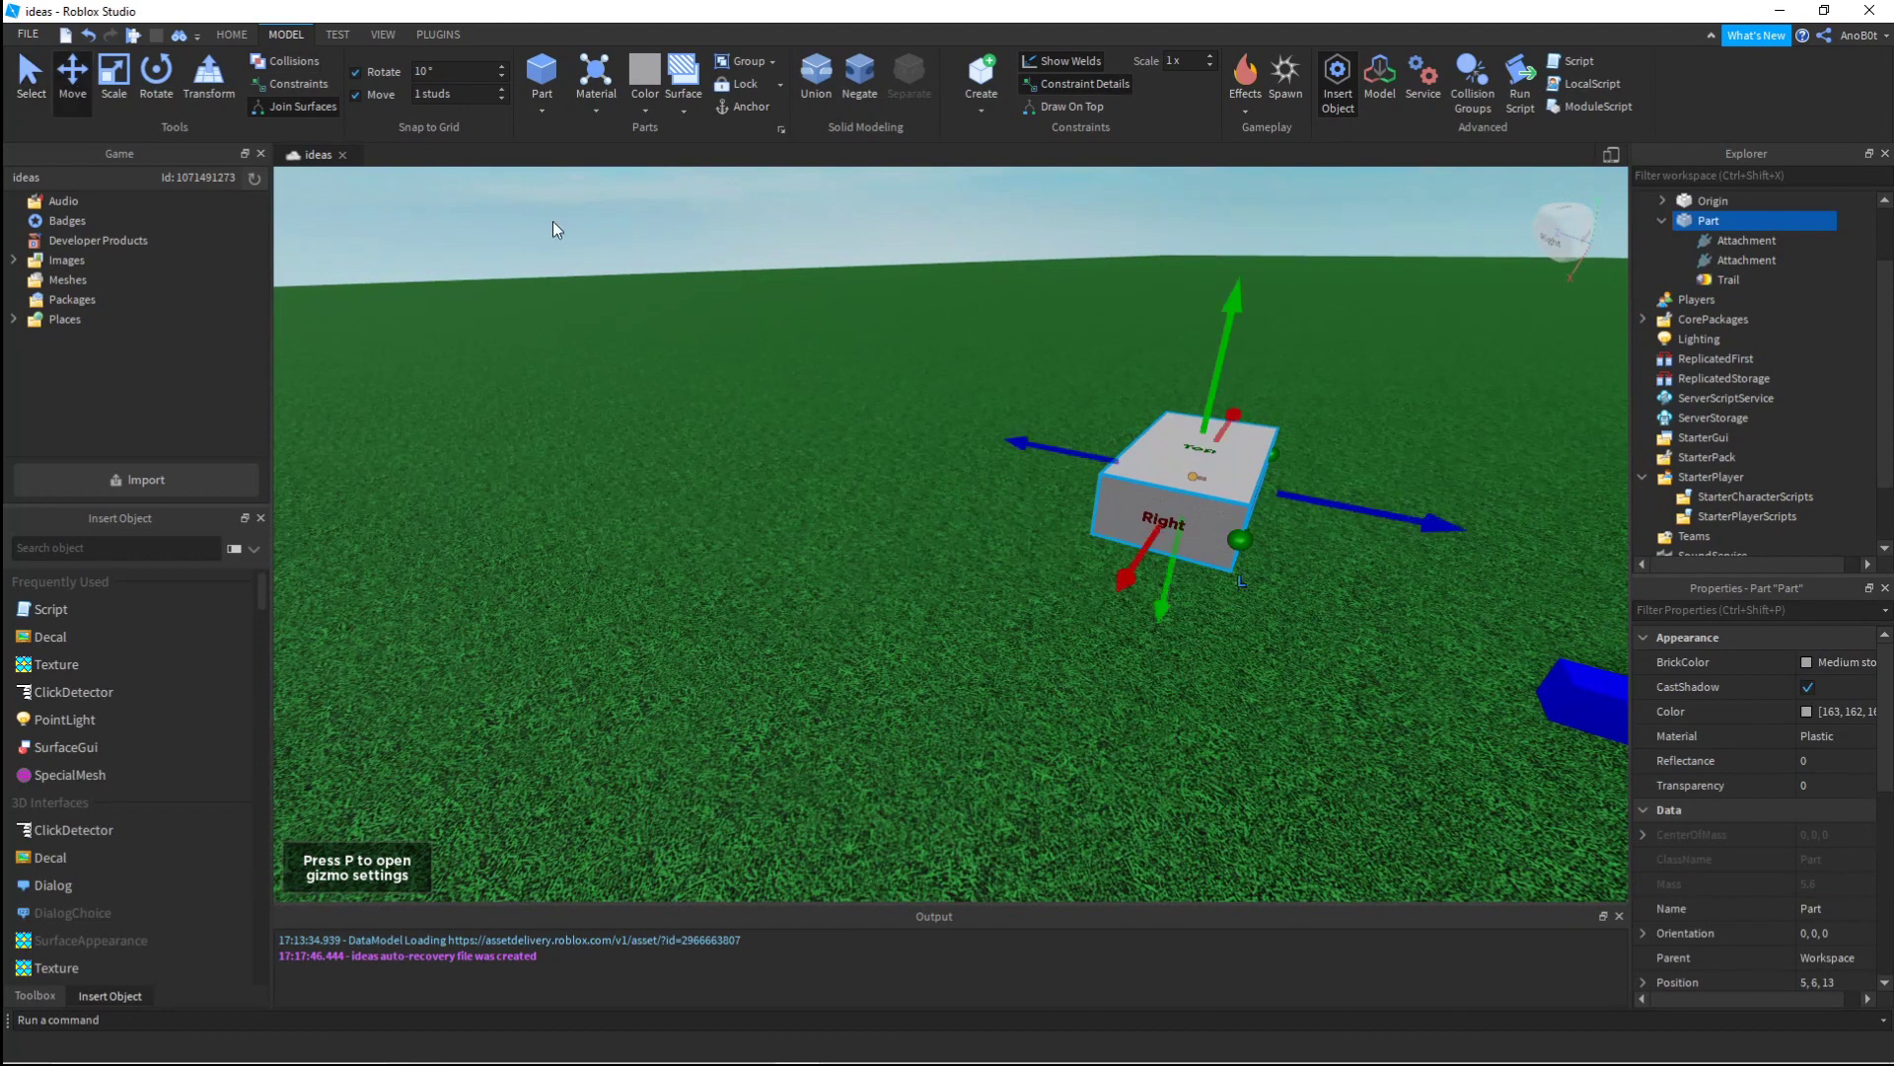
left_click_drag(1374, 516, 991, 513)
right_click_drag(991, 513, 977, 296)
scroll(981, 337, "up", 3)
scroll(976, 296, "down", 3)
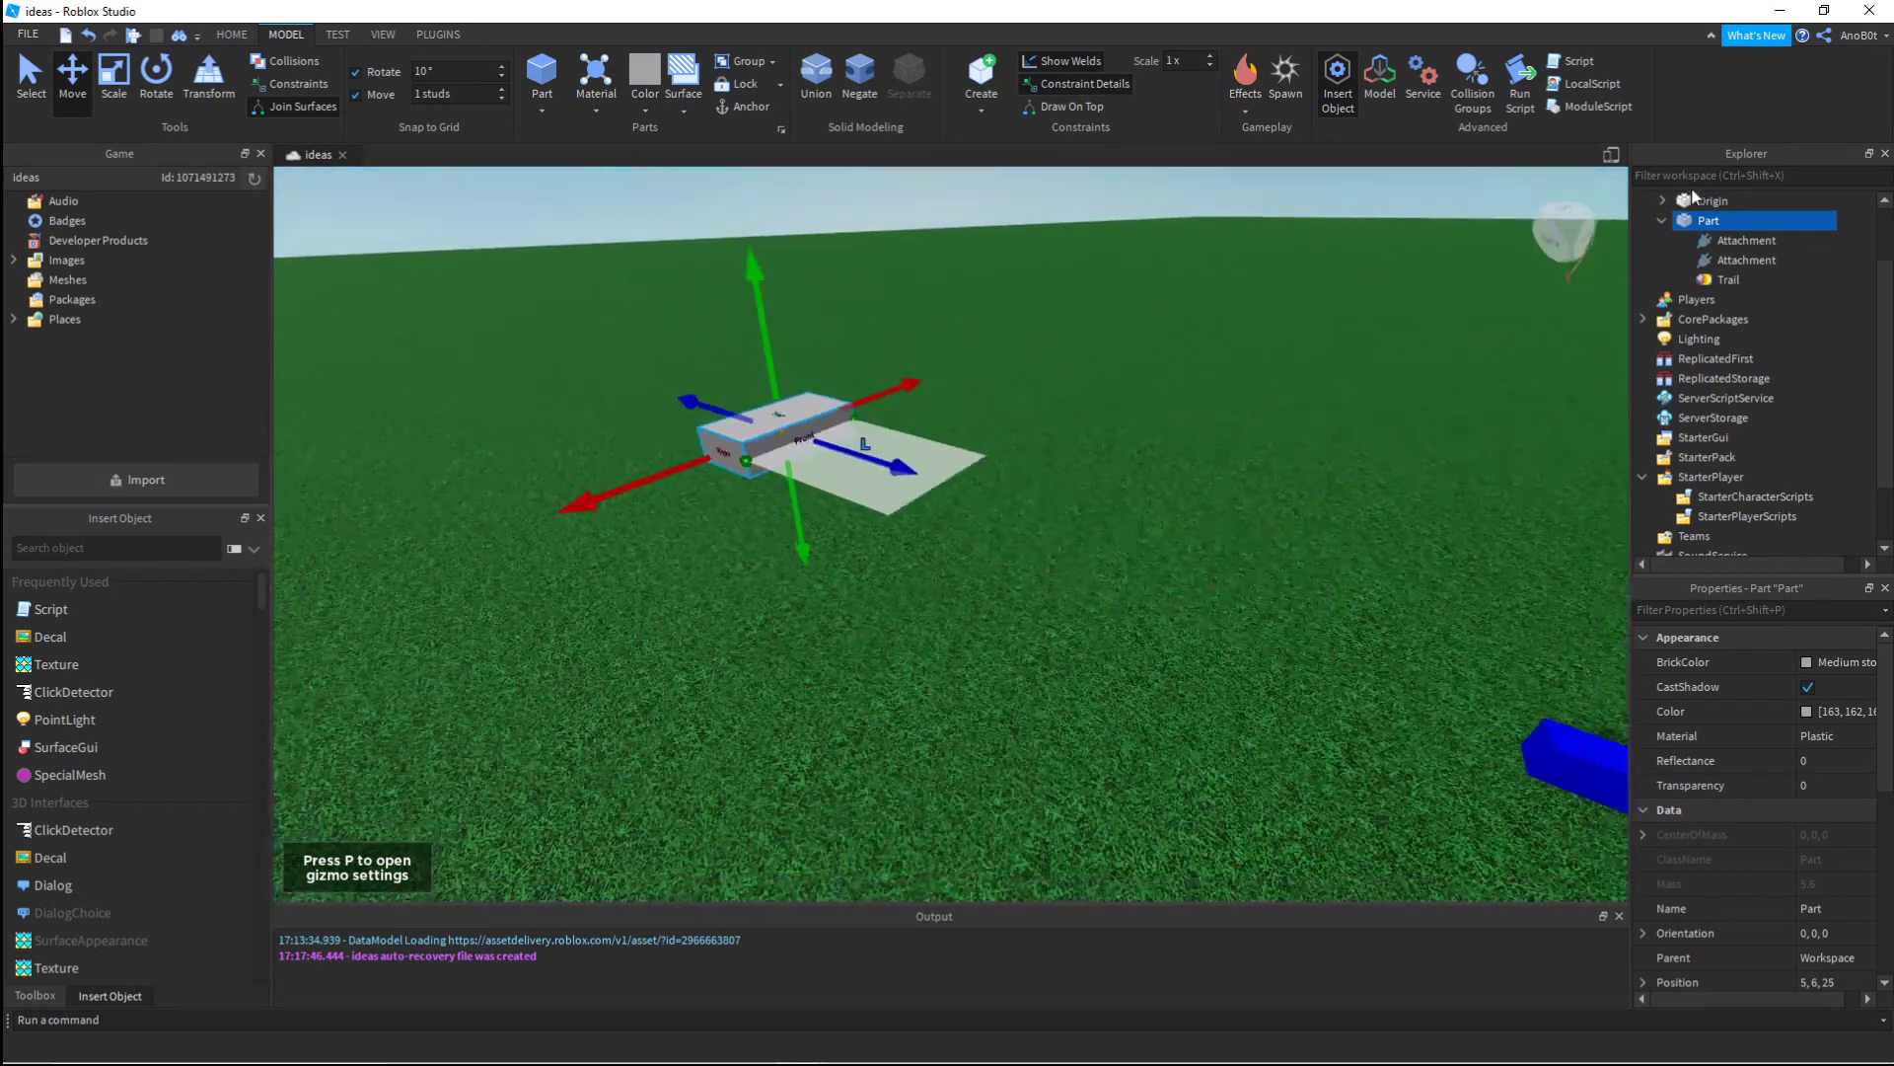
Step: Set the Trail's Color to red
left_click(1729, 279)
left_click(1746, 663)
left_click(1746, 662)
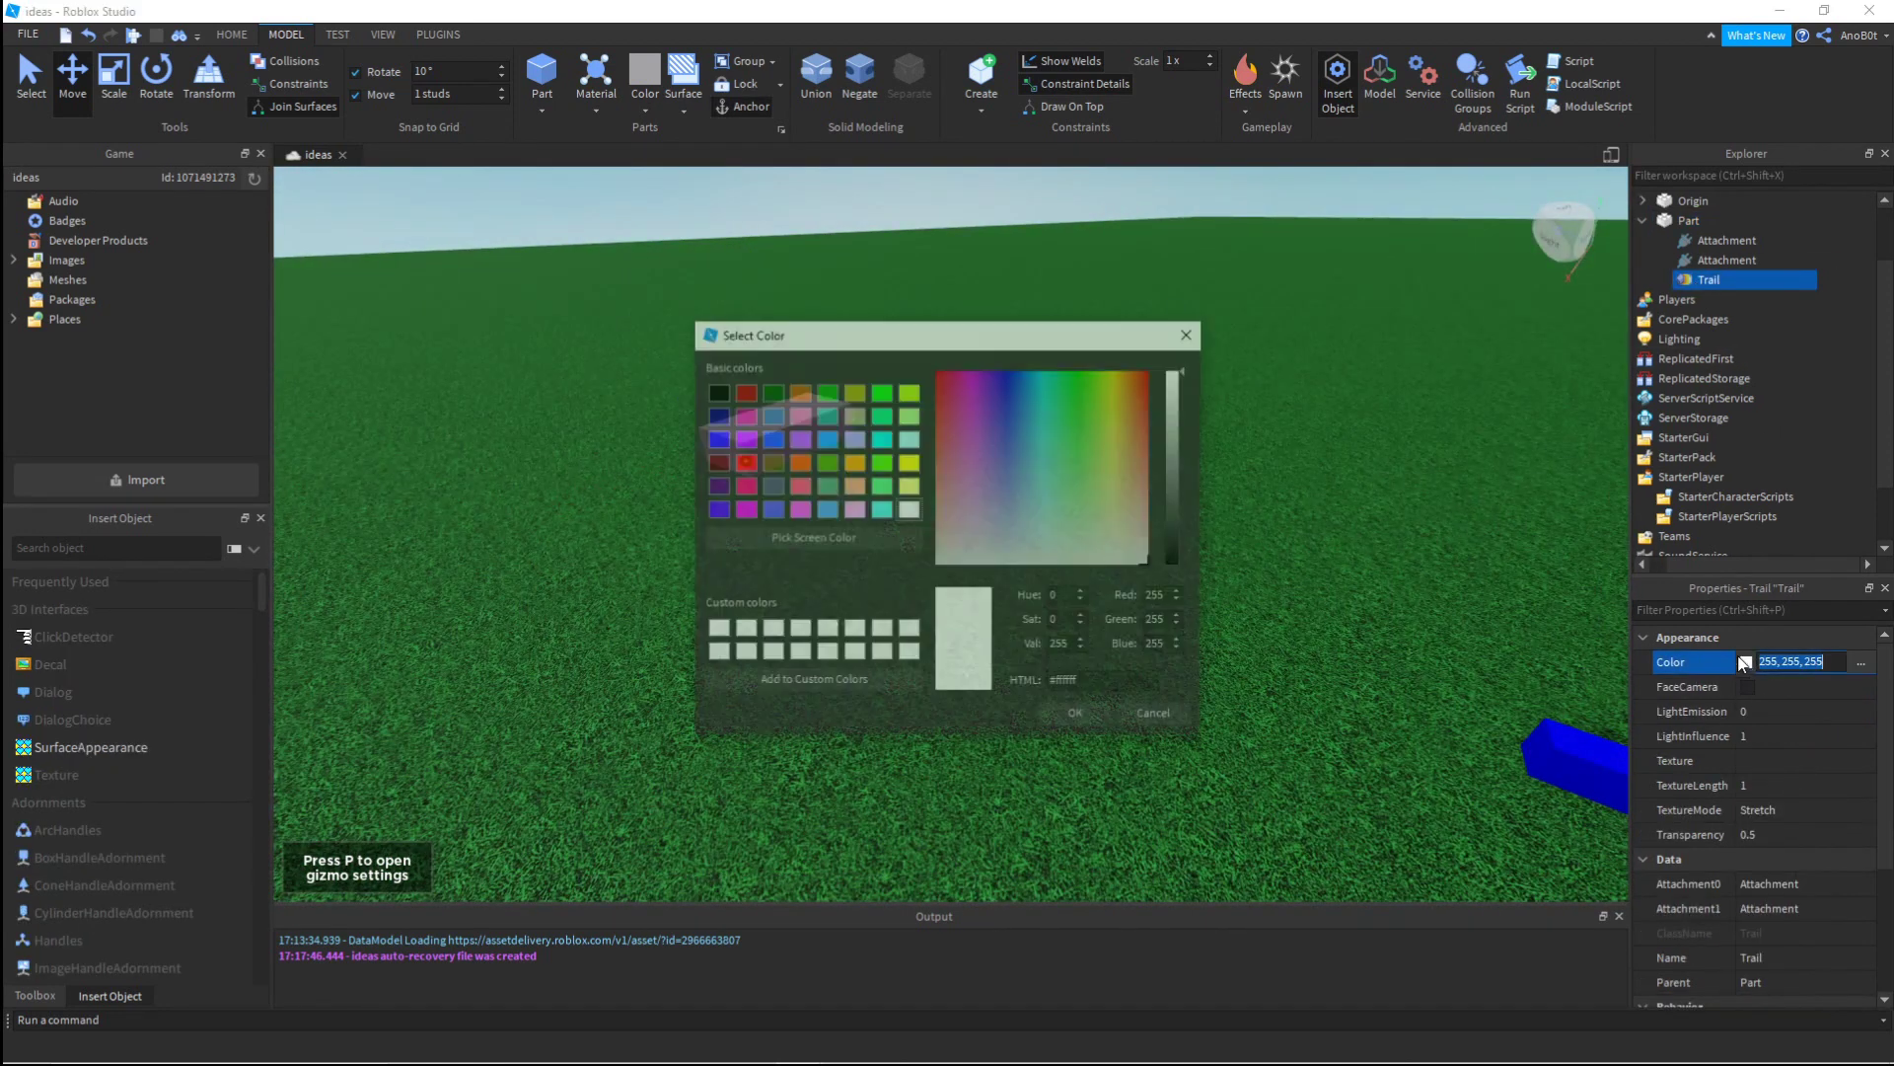
left_click(752, 463)
left_click(1078, 717)
Step: Make the Trail's colour sequence end in yellow
left_click(1868, 665)
left_click(1505, 611)
left_click(1132, 634)
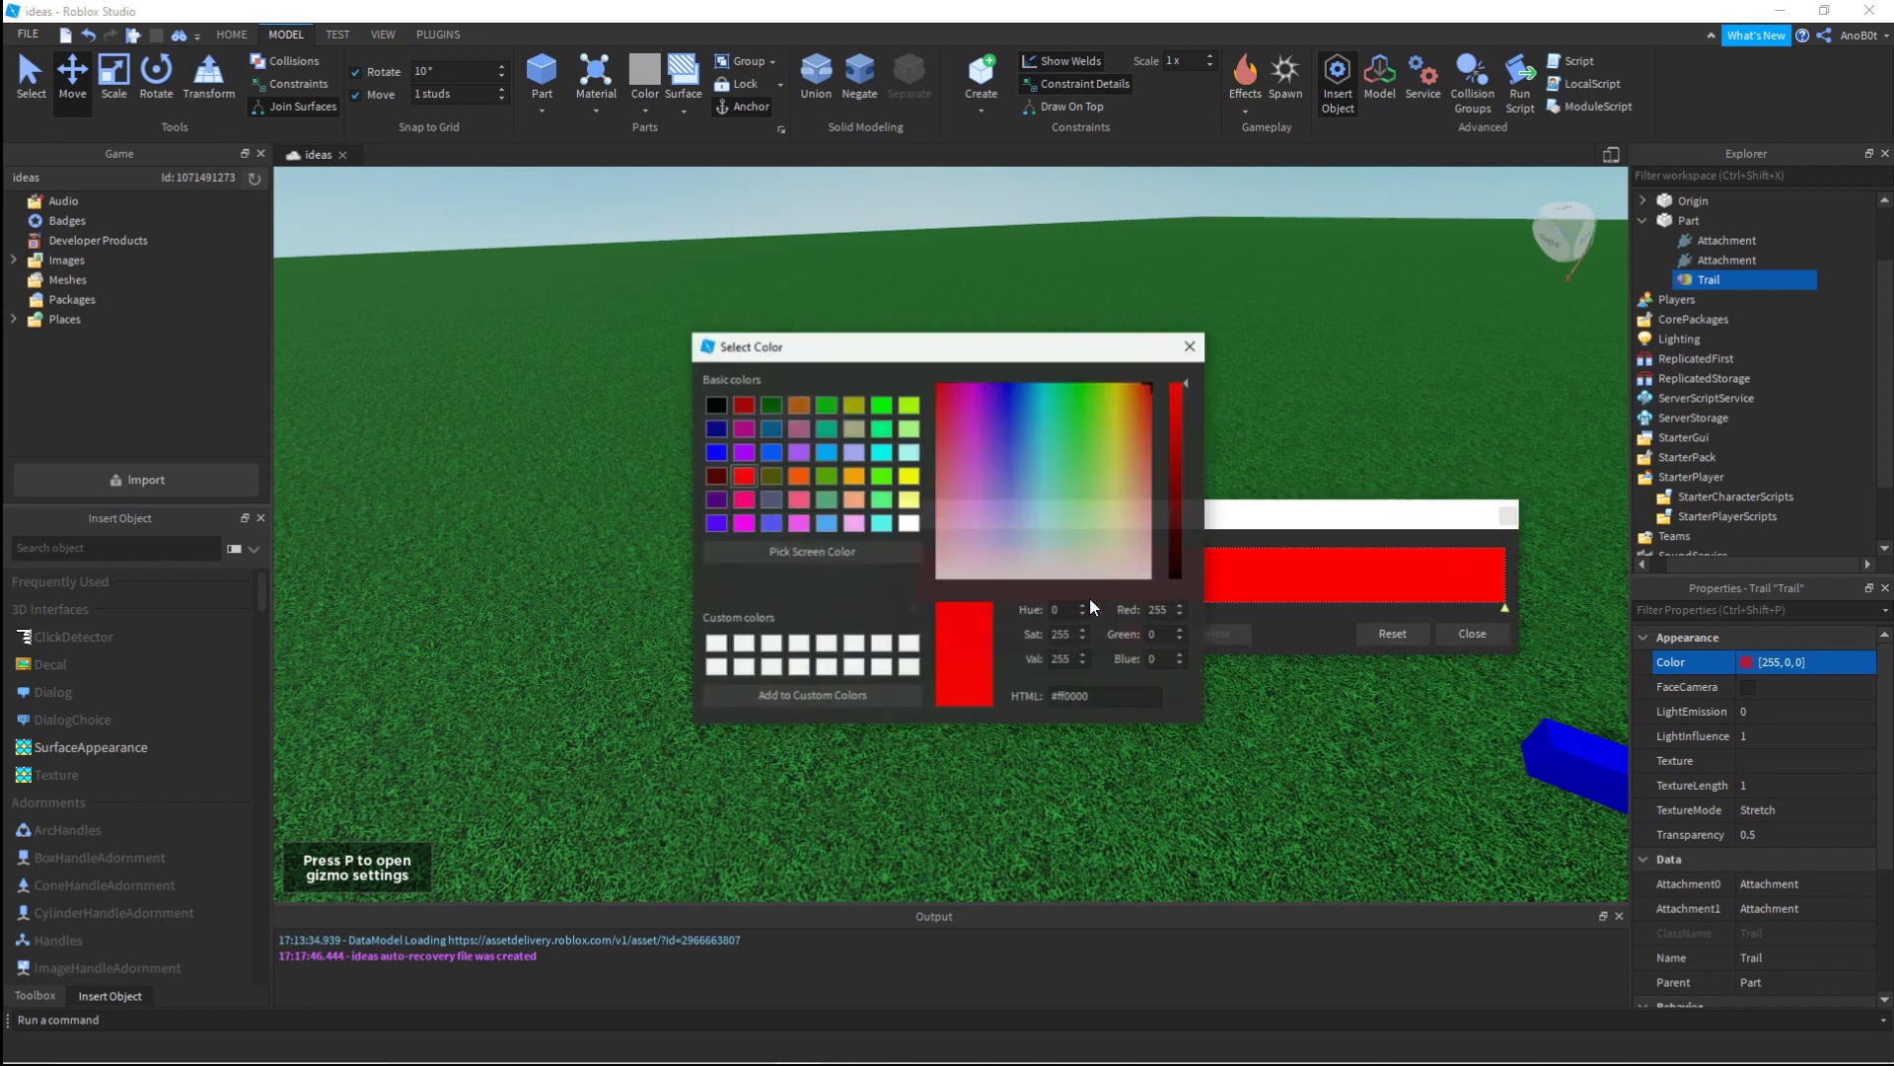
left_click(909, 476)
left_click(1191, 345)
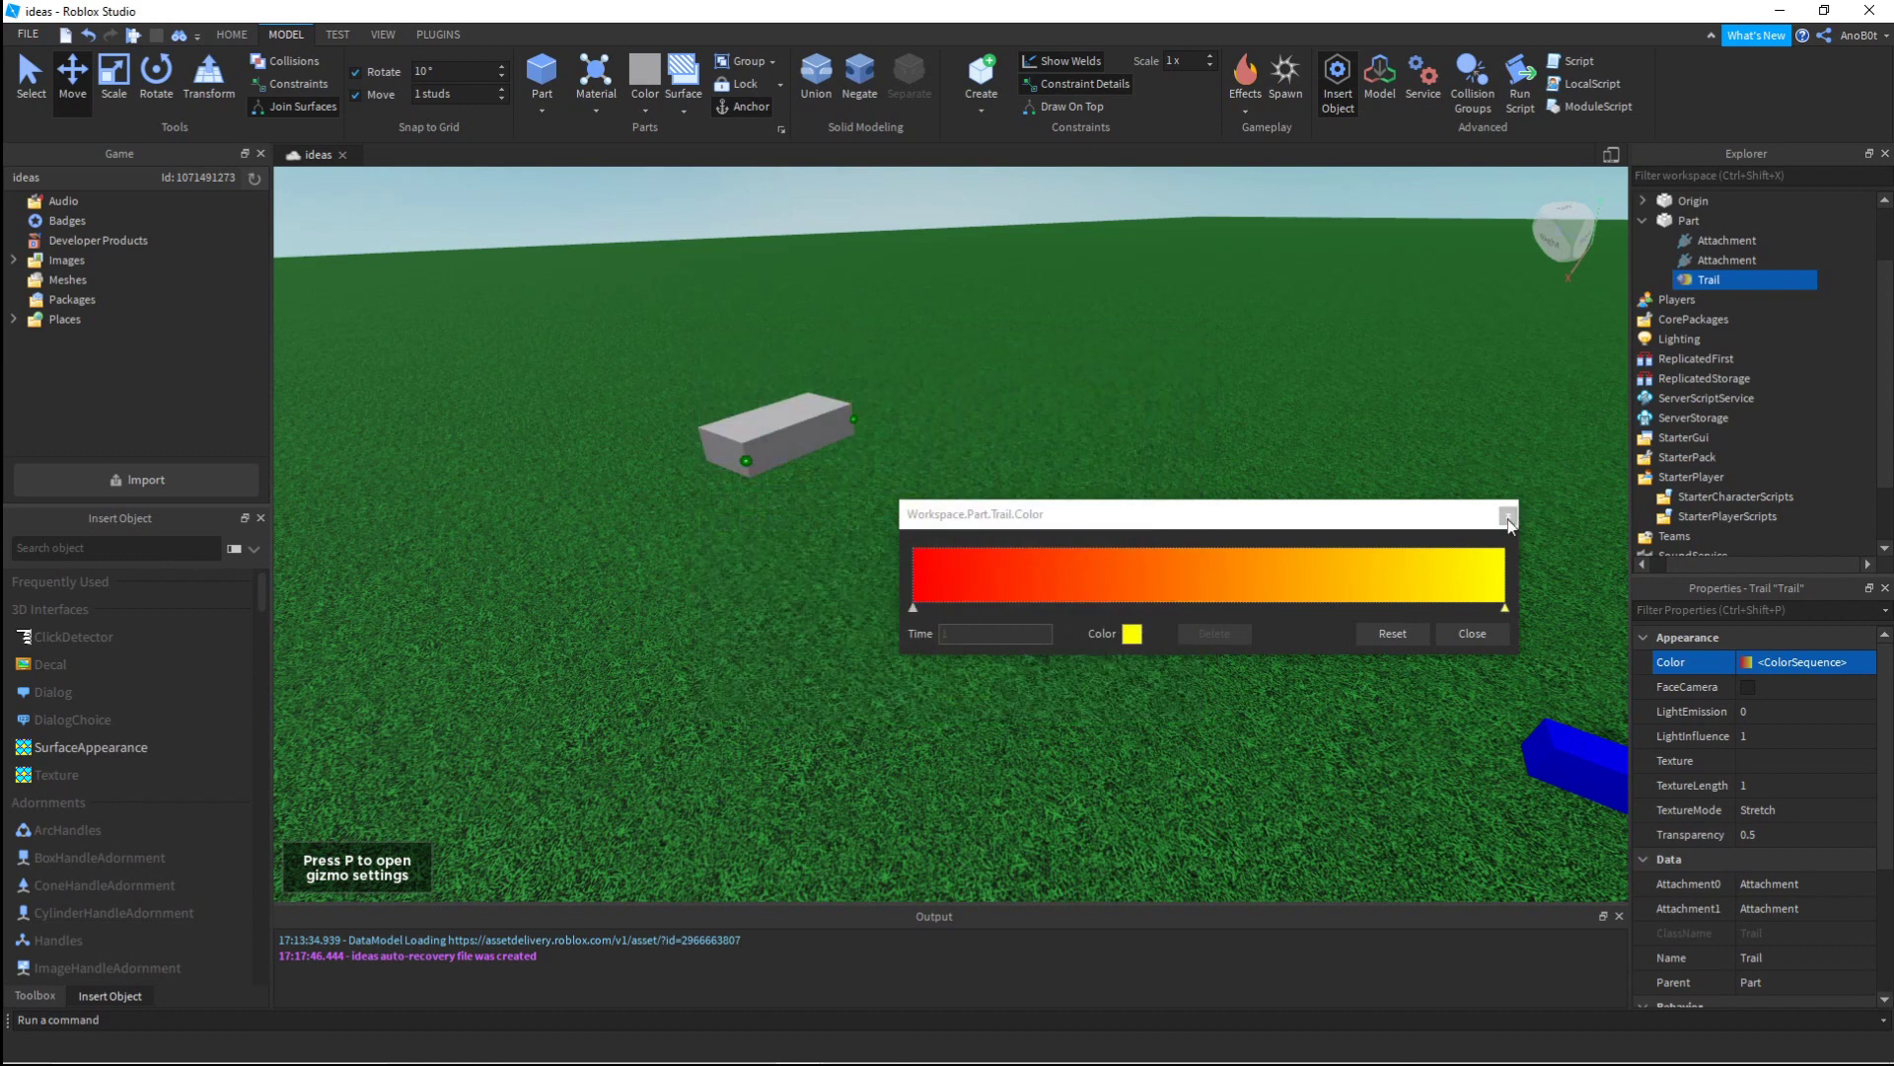
left_click(1508, 516)
Step: Edit the Trail's LightEmission value
left_click(1791, 712)
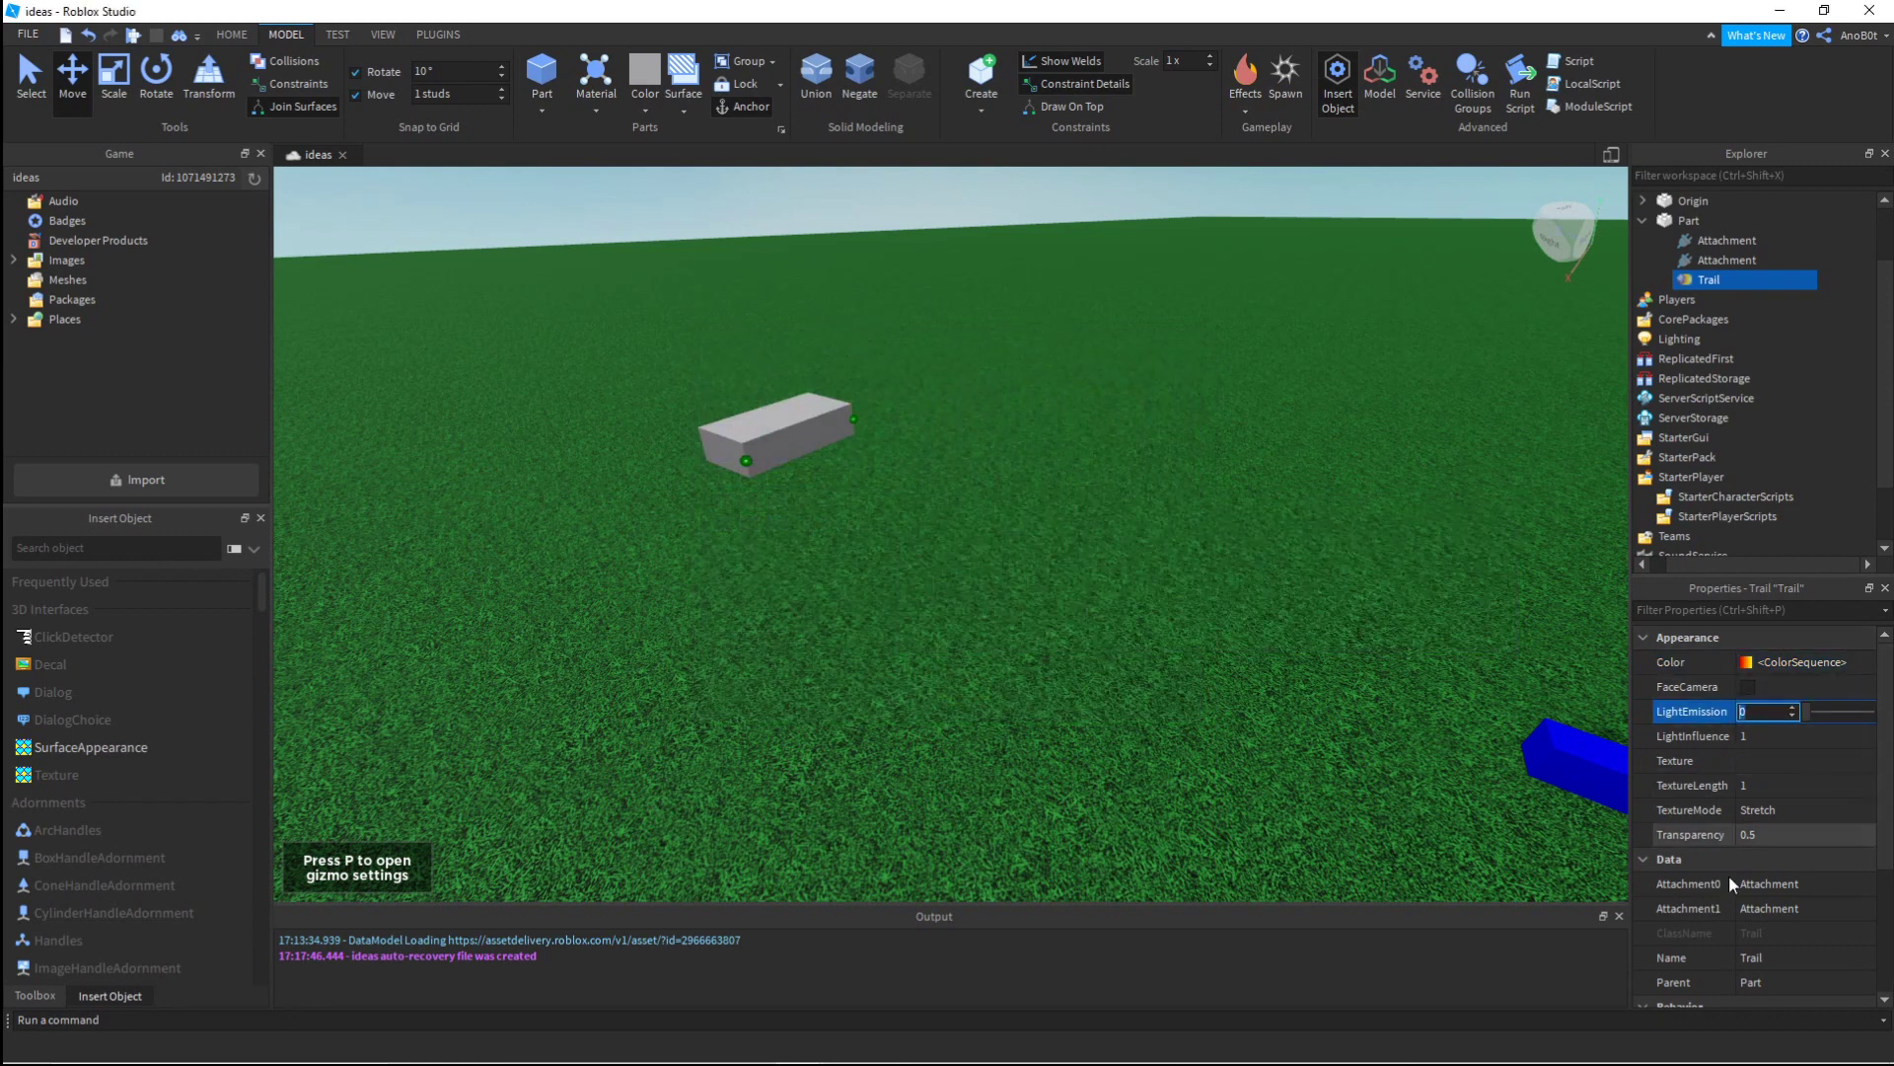
scroll(1780, 764, "down", 2)
scroll(1780, 763, "up", 2)
left_click(1786, 710)
right_click_drag(1272, 528, 1276, 524)
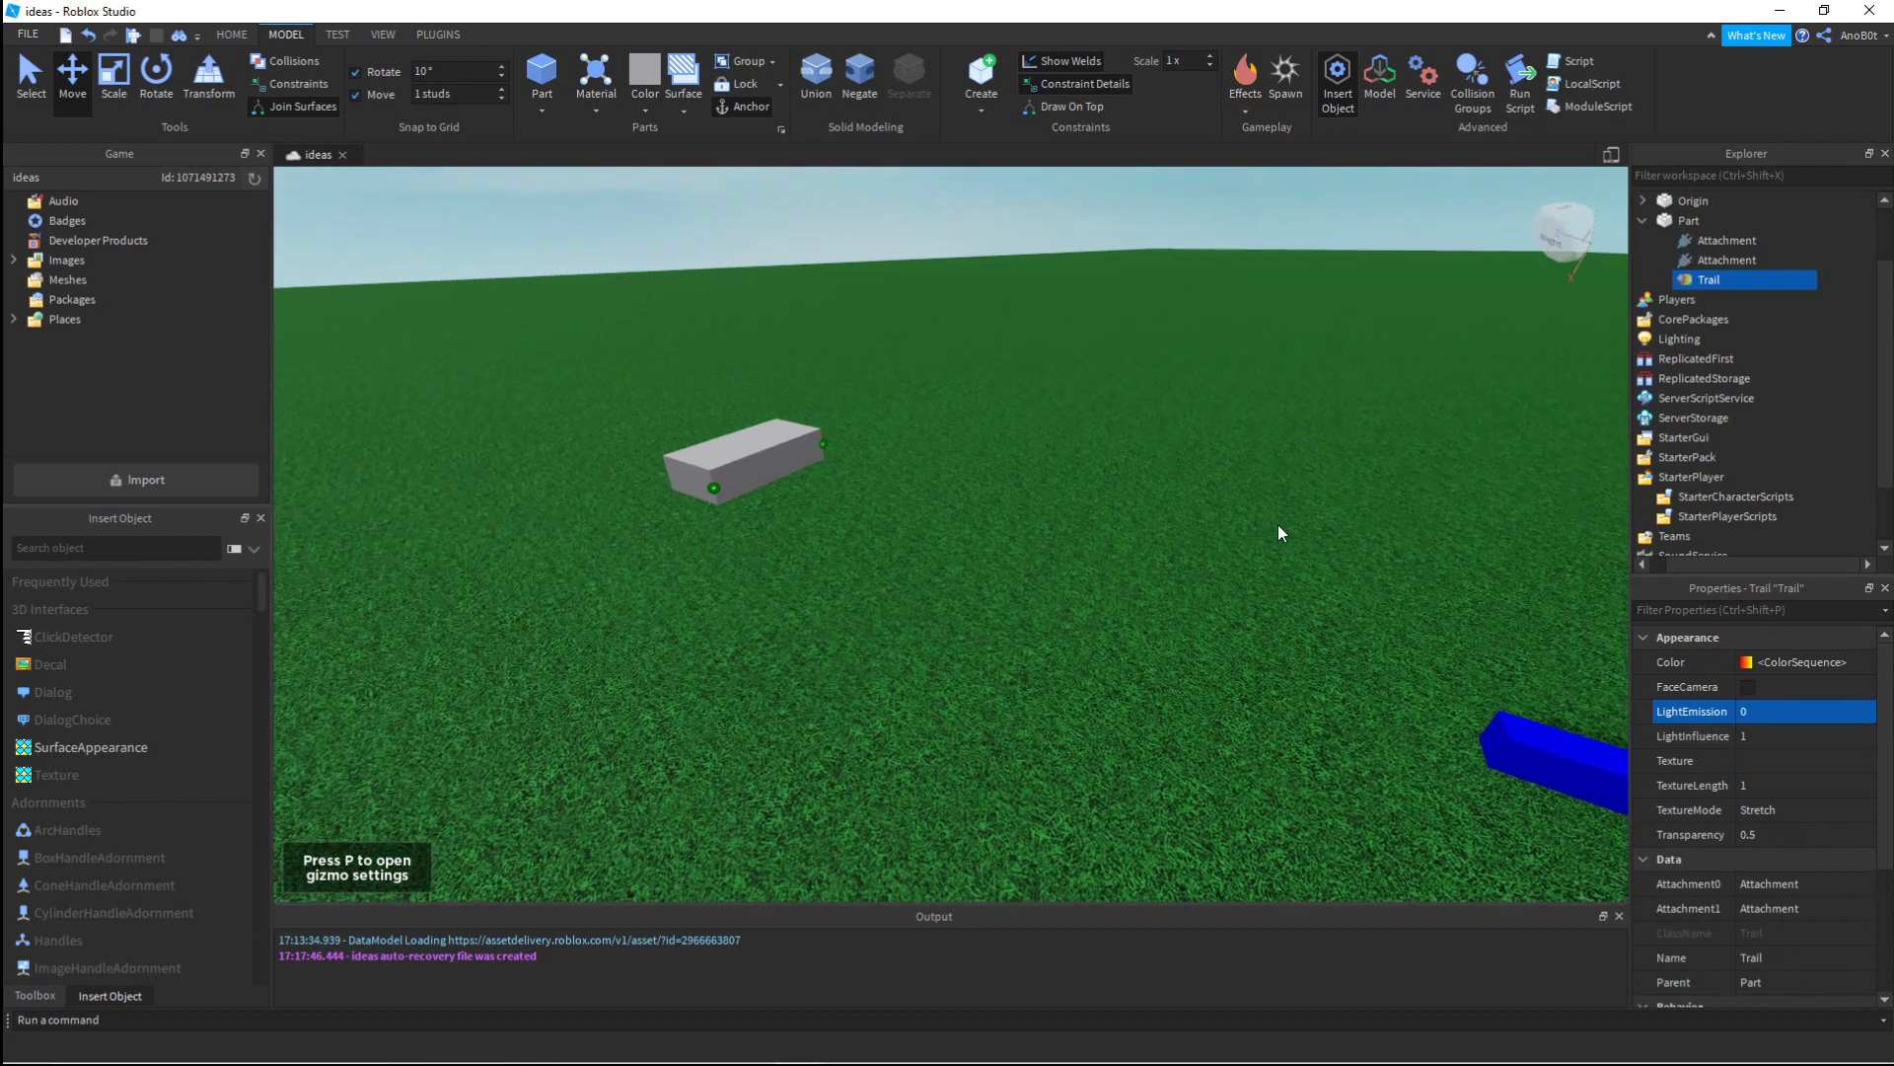
left_click(1299, 515)
right_click_drag(1168, 488, 1058, 484)
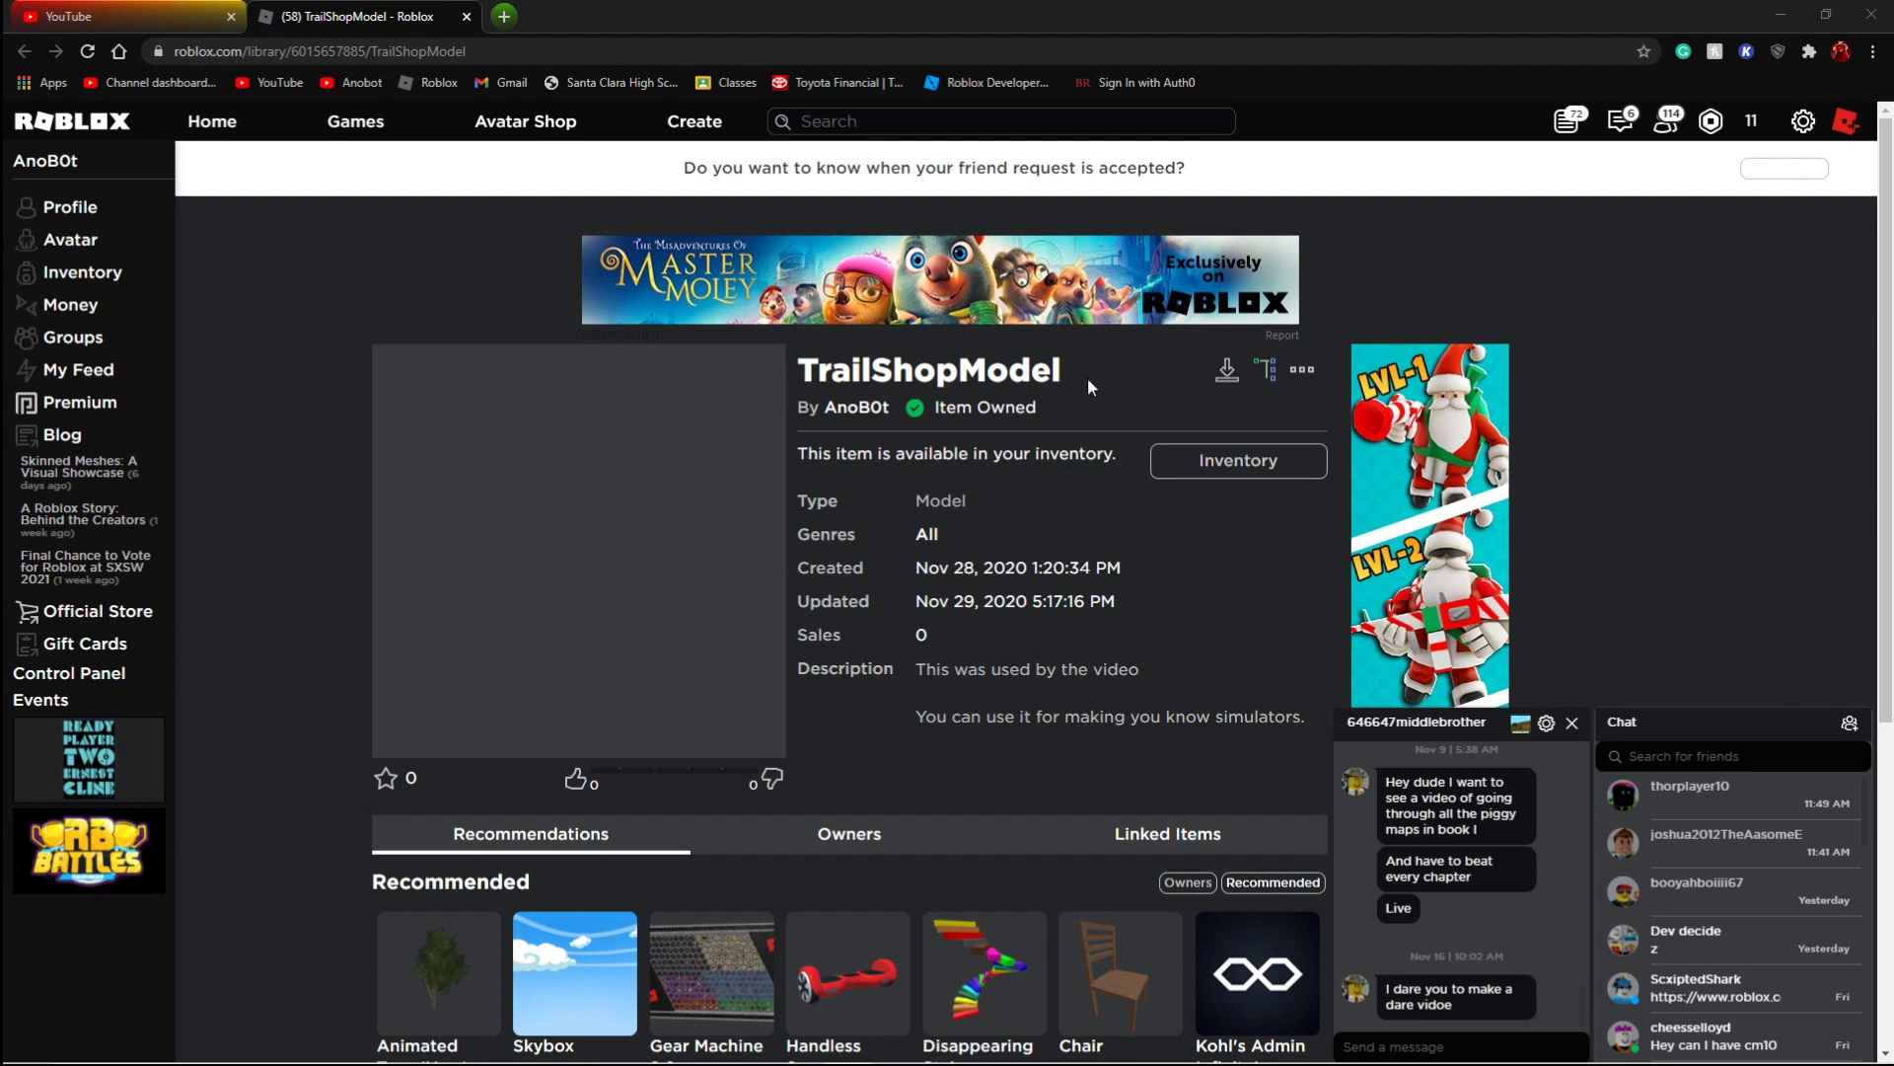
Step: Select the TrailShopModel title on its library page and return to Roblox Studio
left_click_drag(1087, 377, 823, 373)
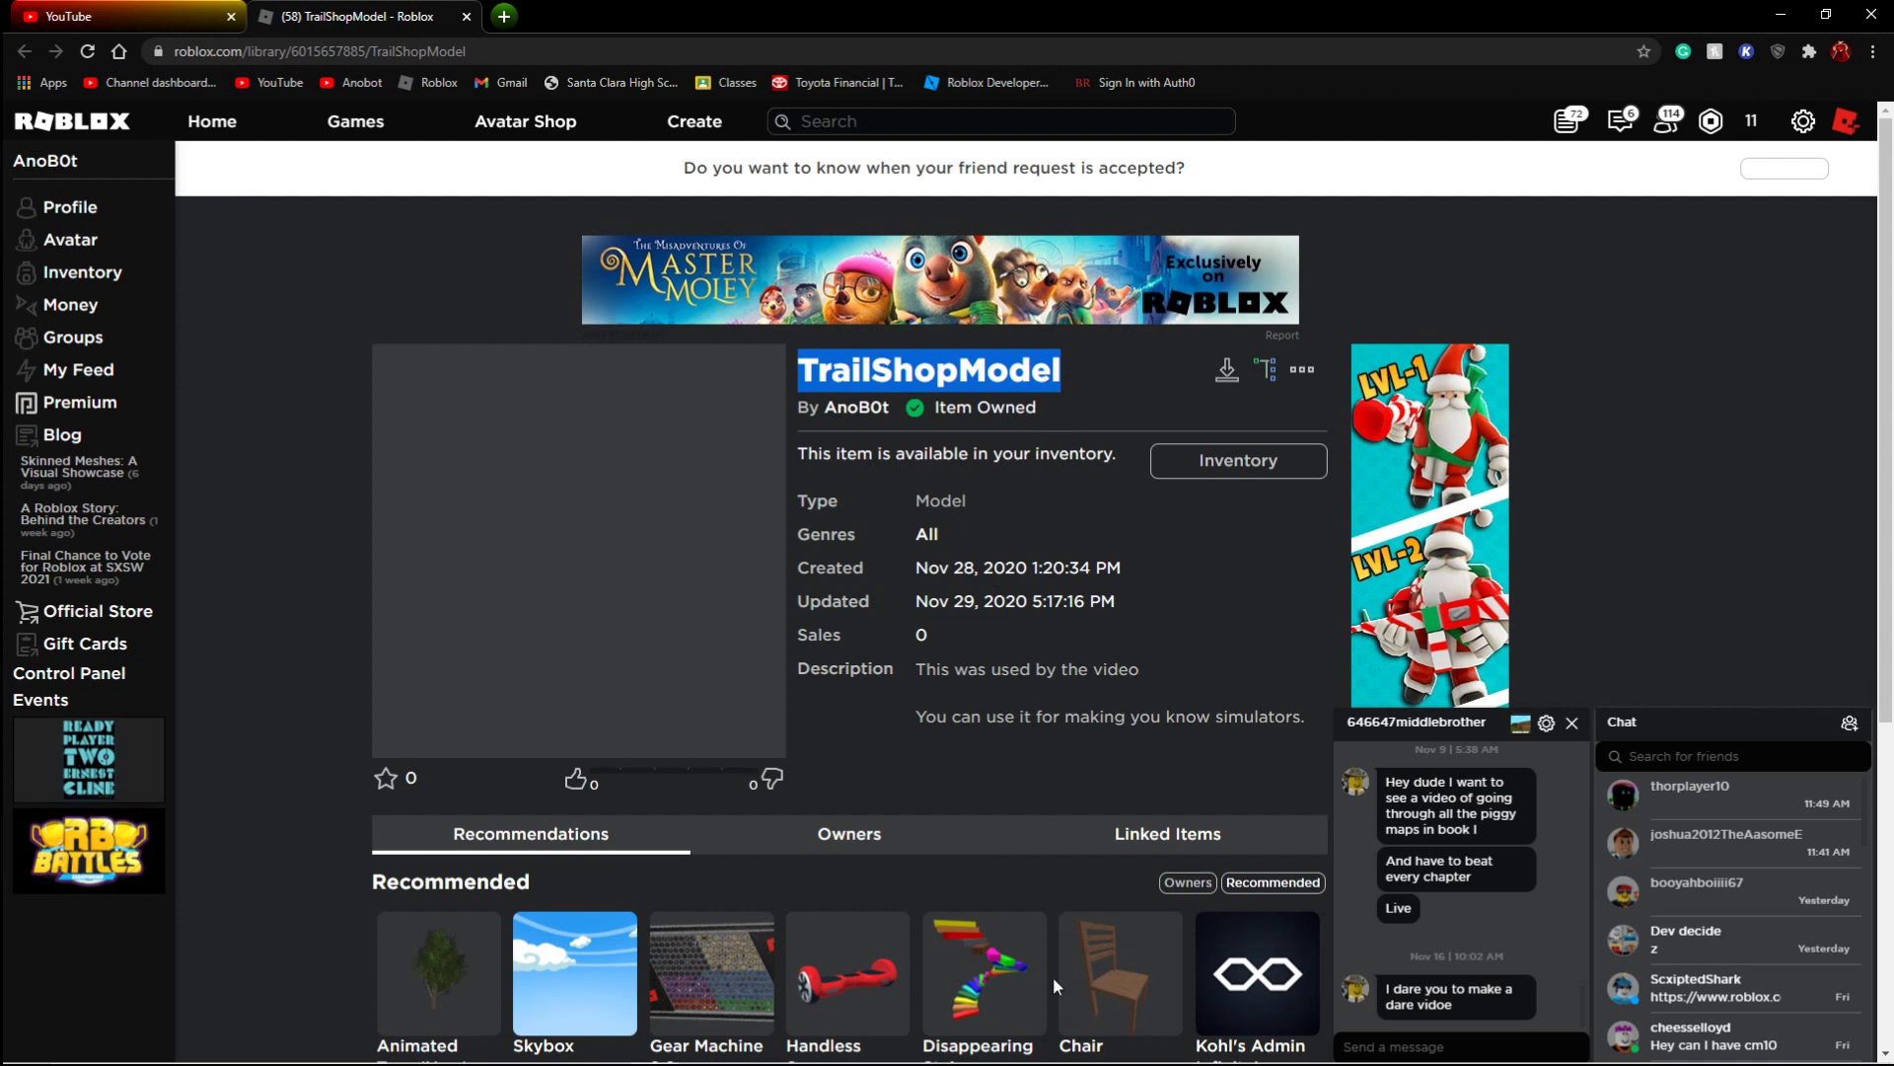
left_click(799, 952)
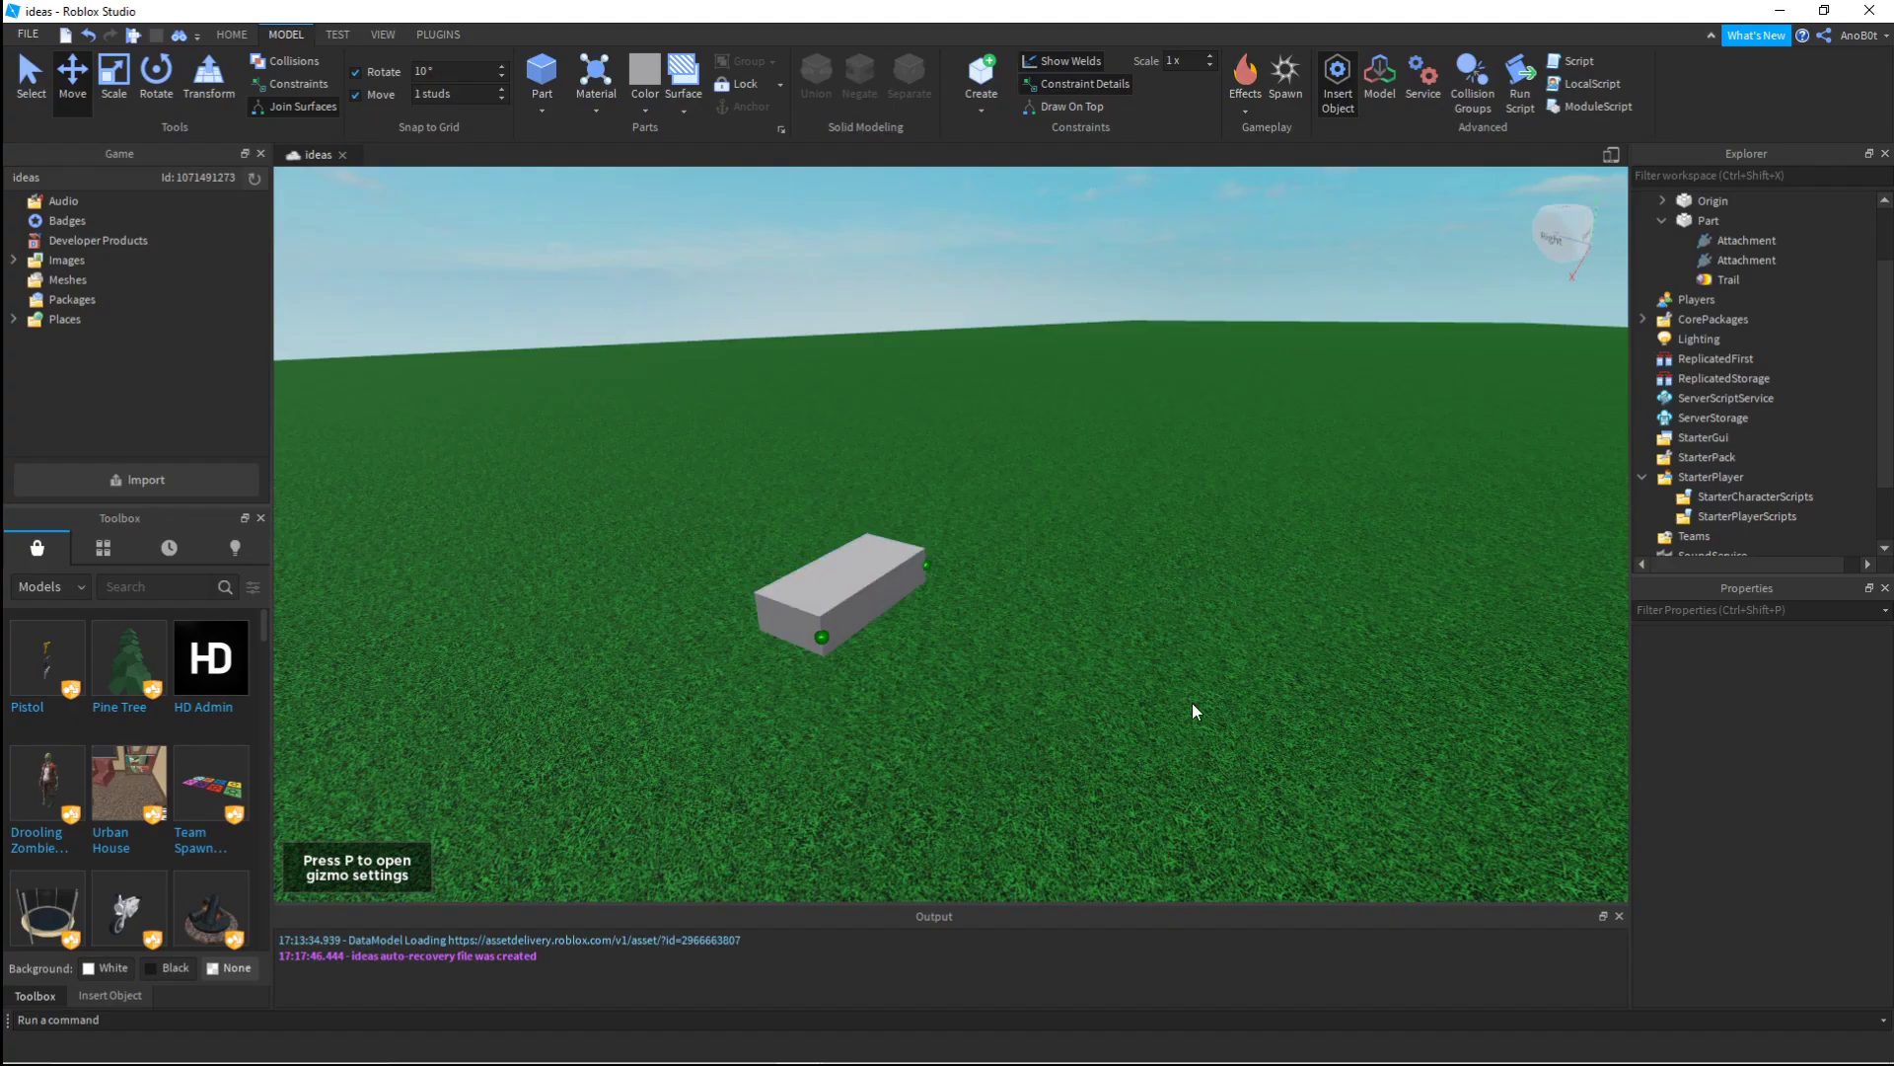
Step: Drag TrailShopModel from the inventory into the scene
left_click(103, 548)
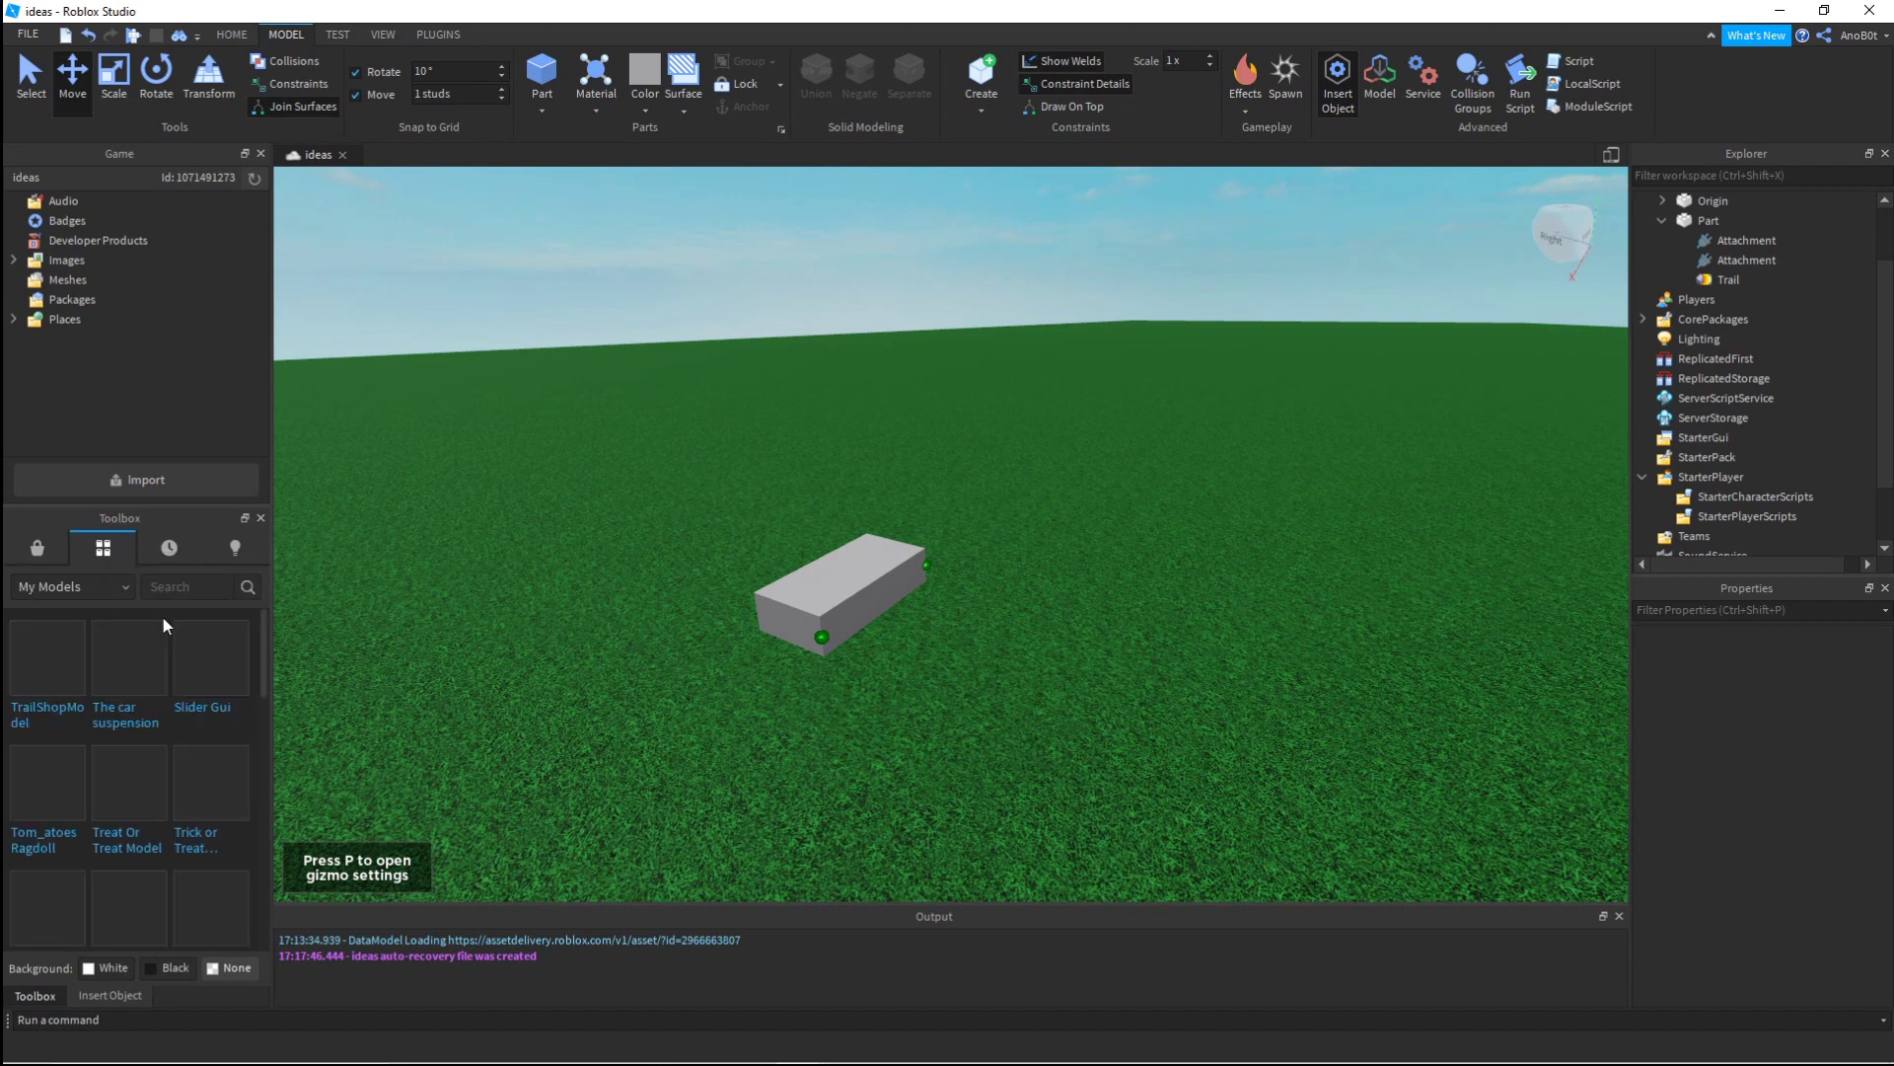
mouse_move(38, 666)
left_click_drag(53, 689, 977, 685)
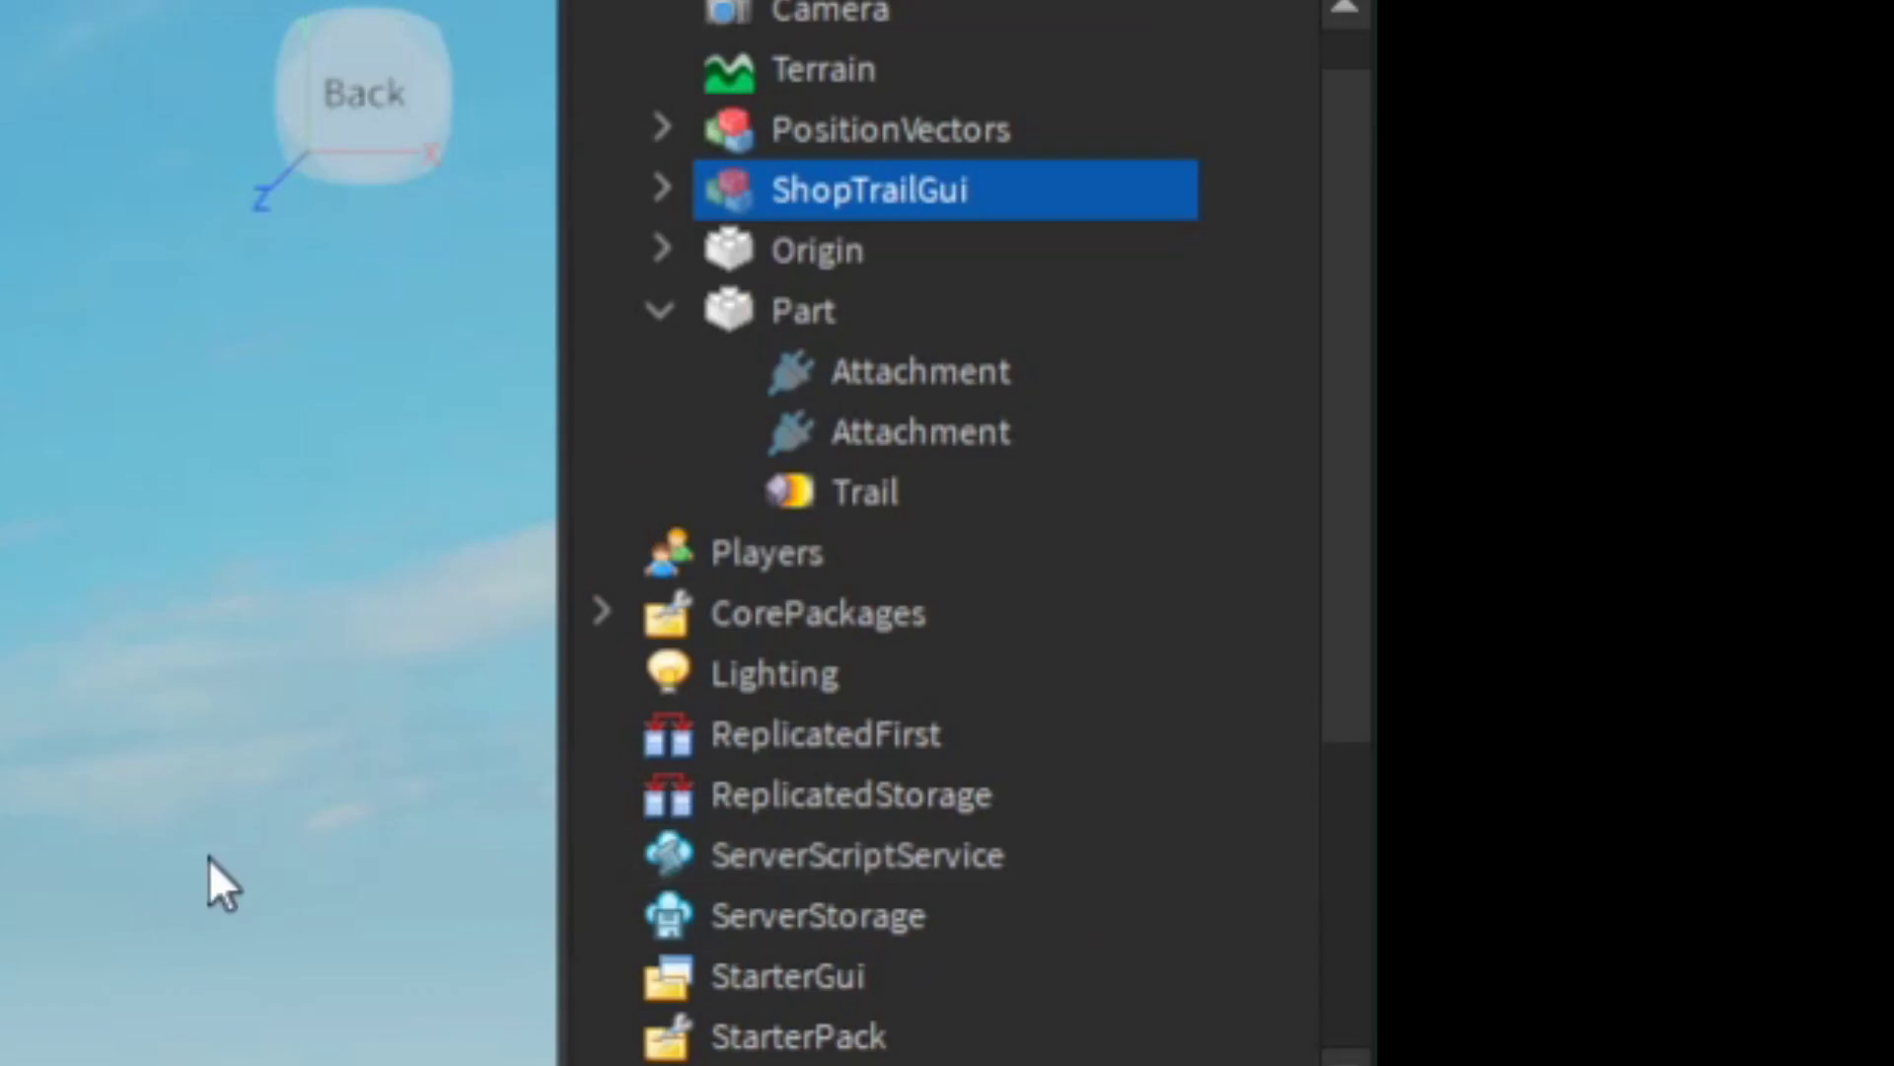
key("f")
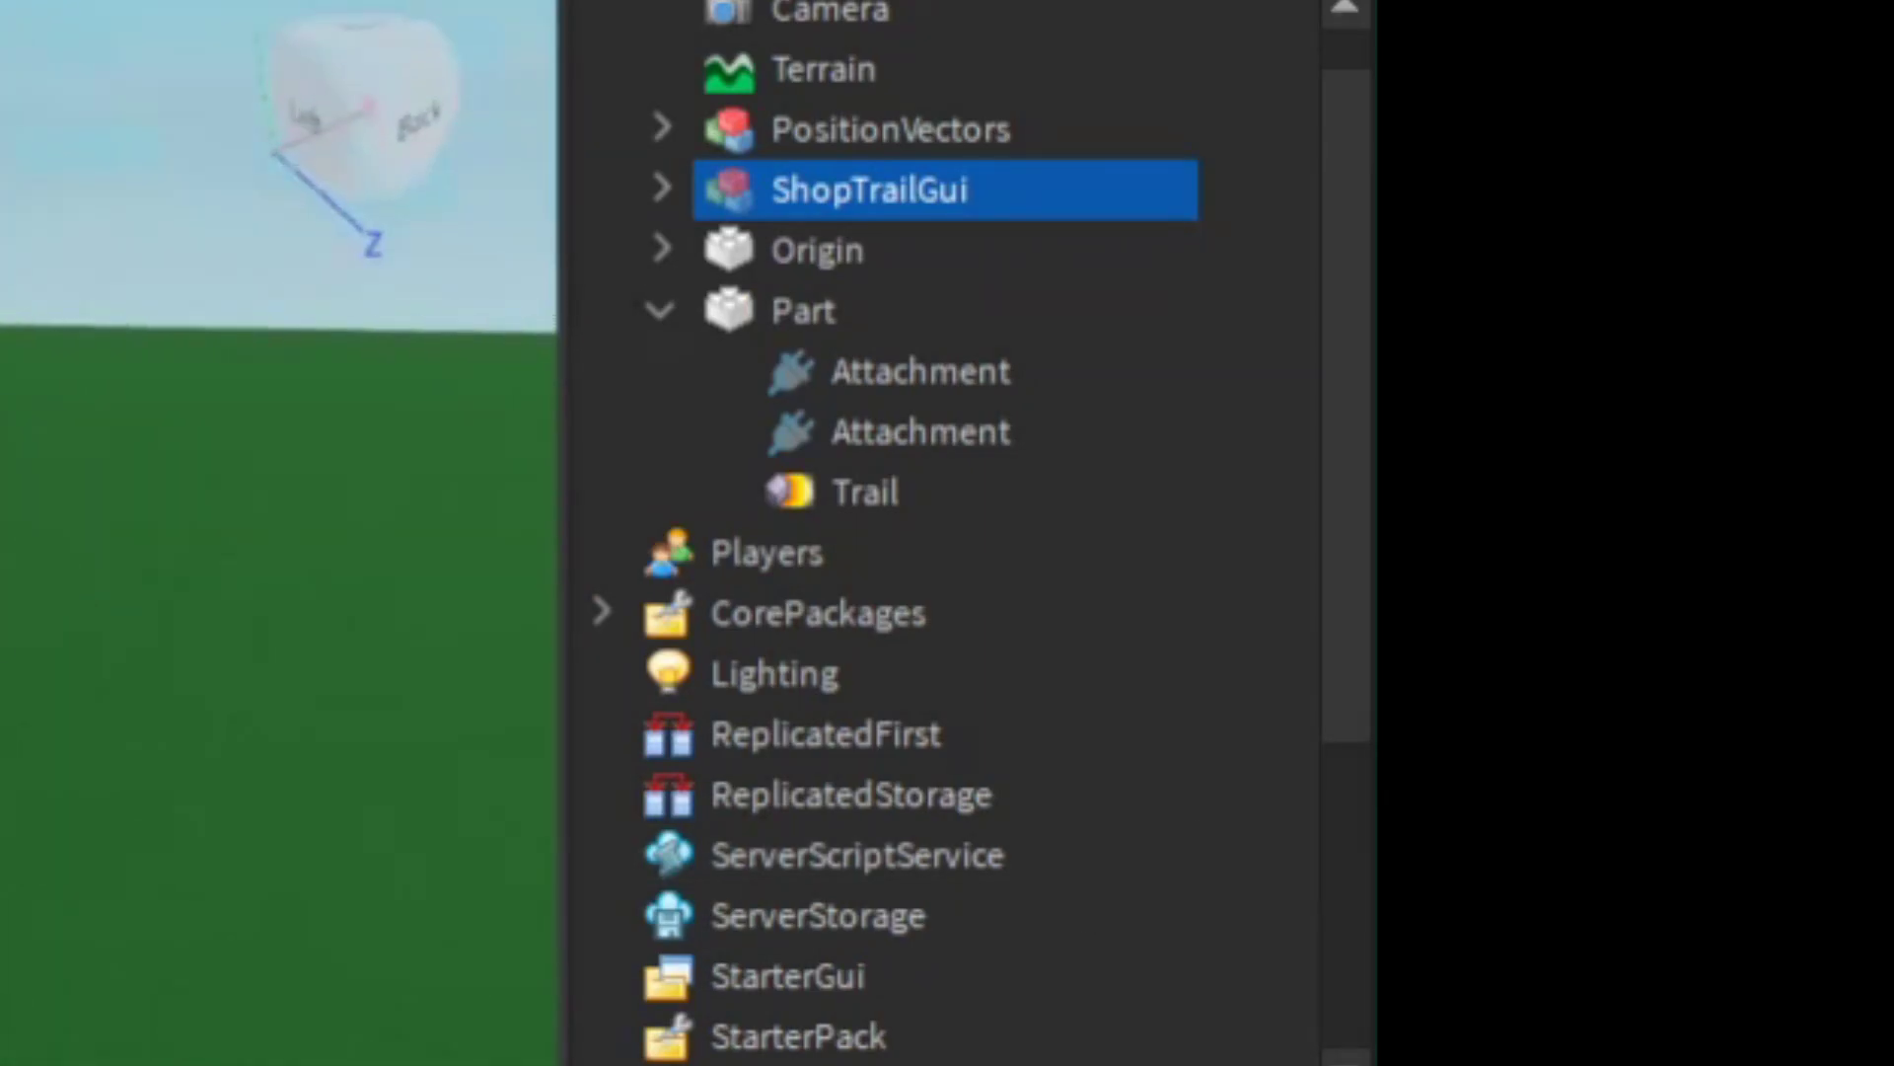
Step: Expand ShopTrailGui in the Explorer to show its three GoesTo groups
mouse_move(719, 163)
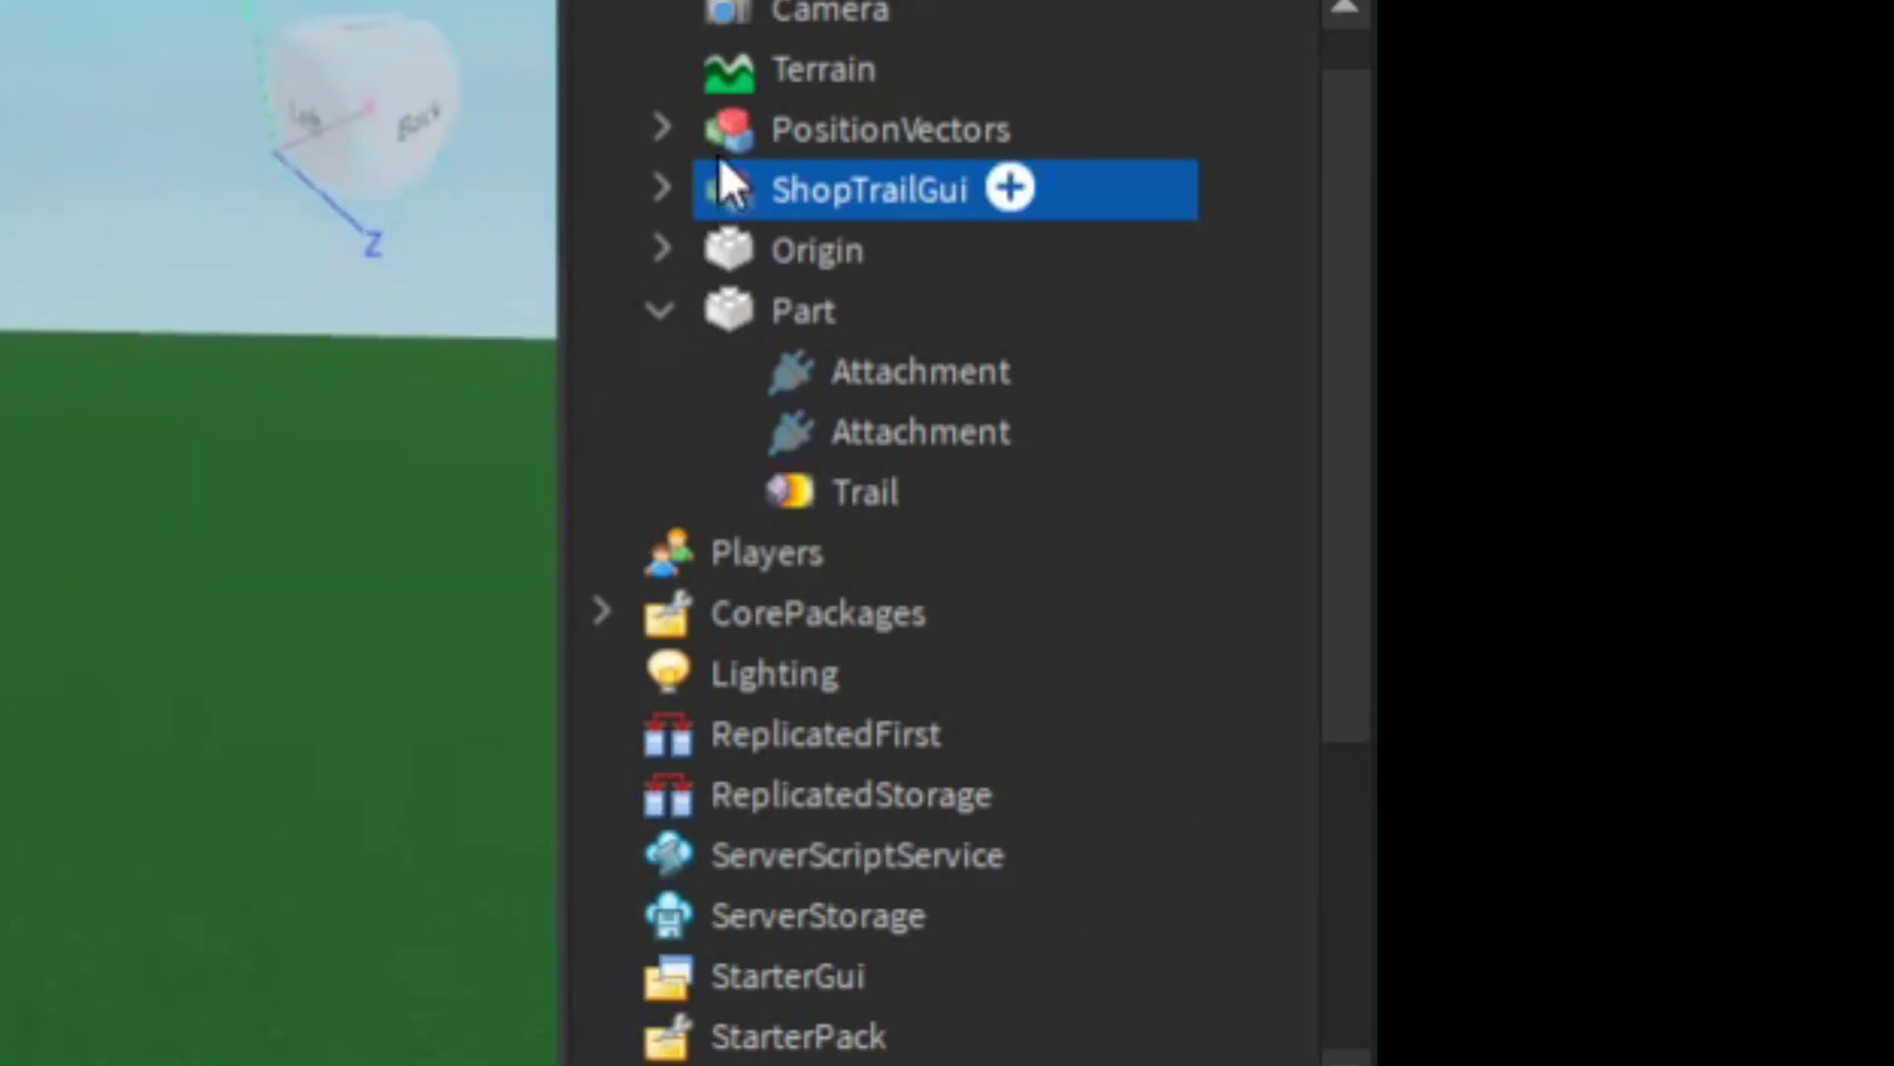
left_click(671, 192)
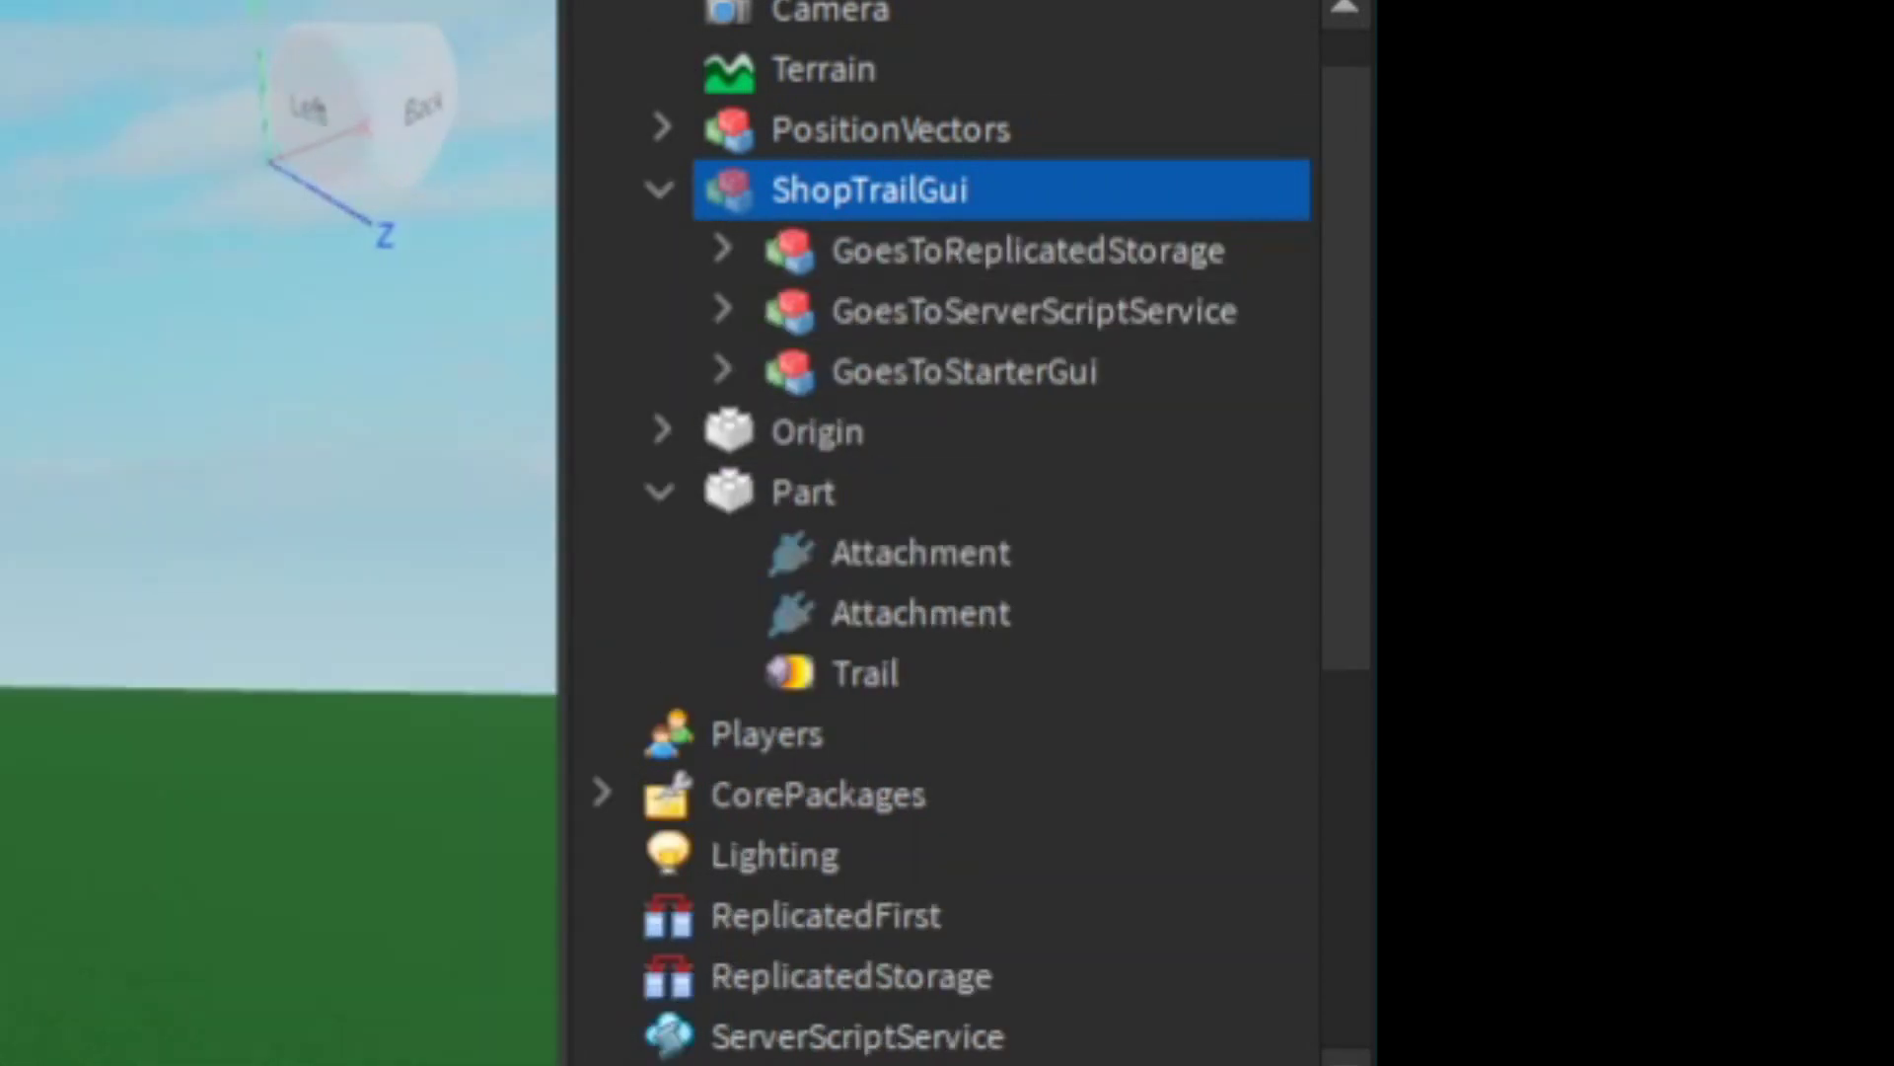
scroll(987, 834, "down", 1)
scroll(991, 829, "up", 1)
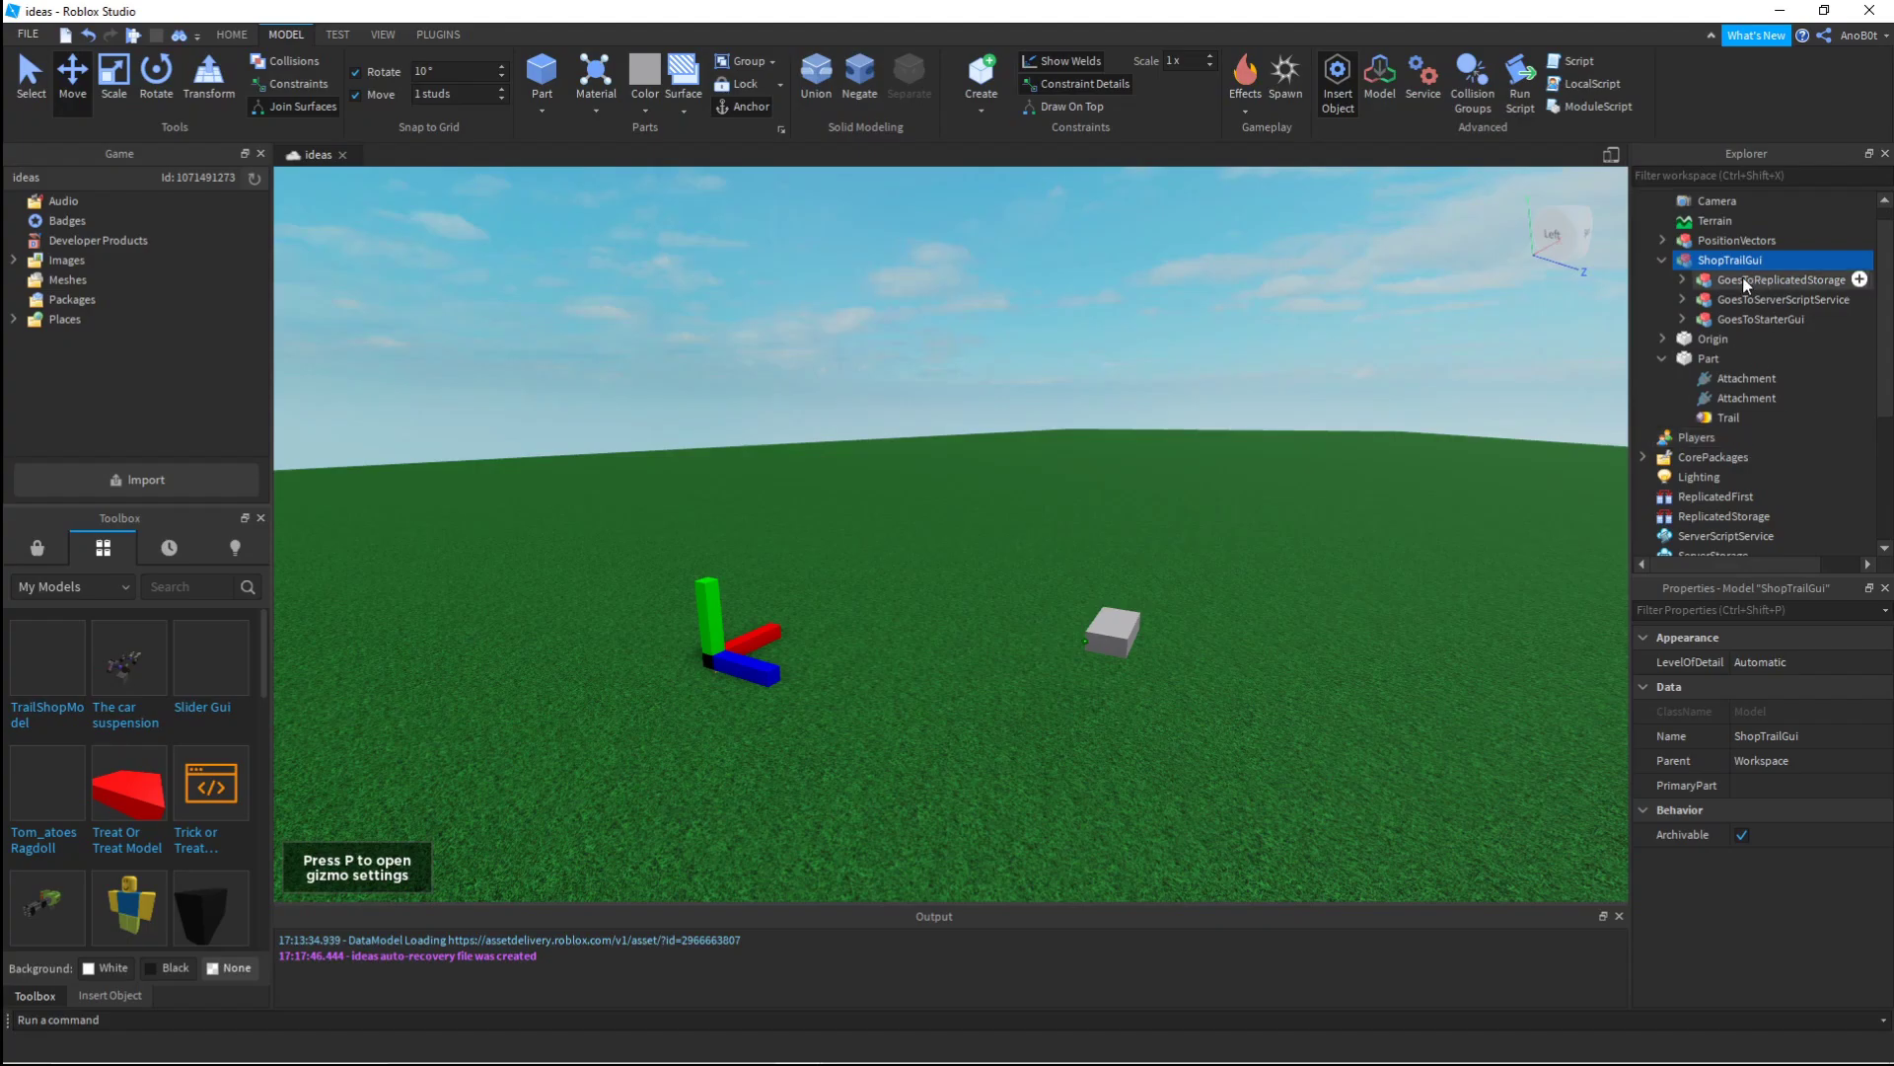
Step: Move each GoesTo group onto its matching service and ungroup it with Ctrl+U
left_click_drag(1742, 279, 1746, 518)
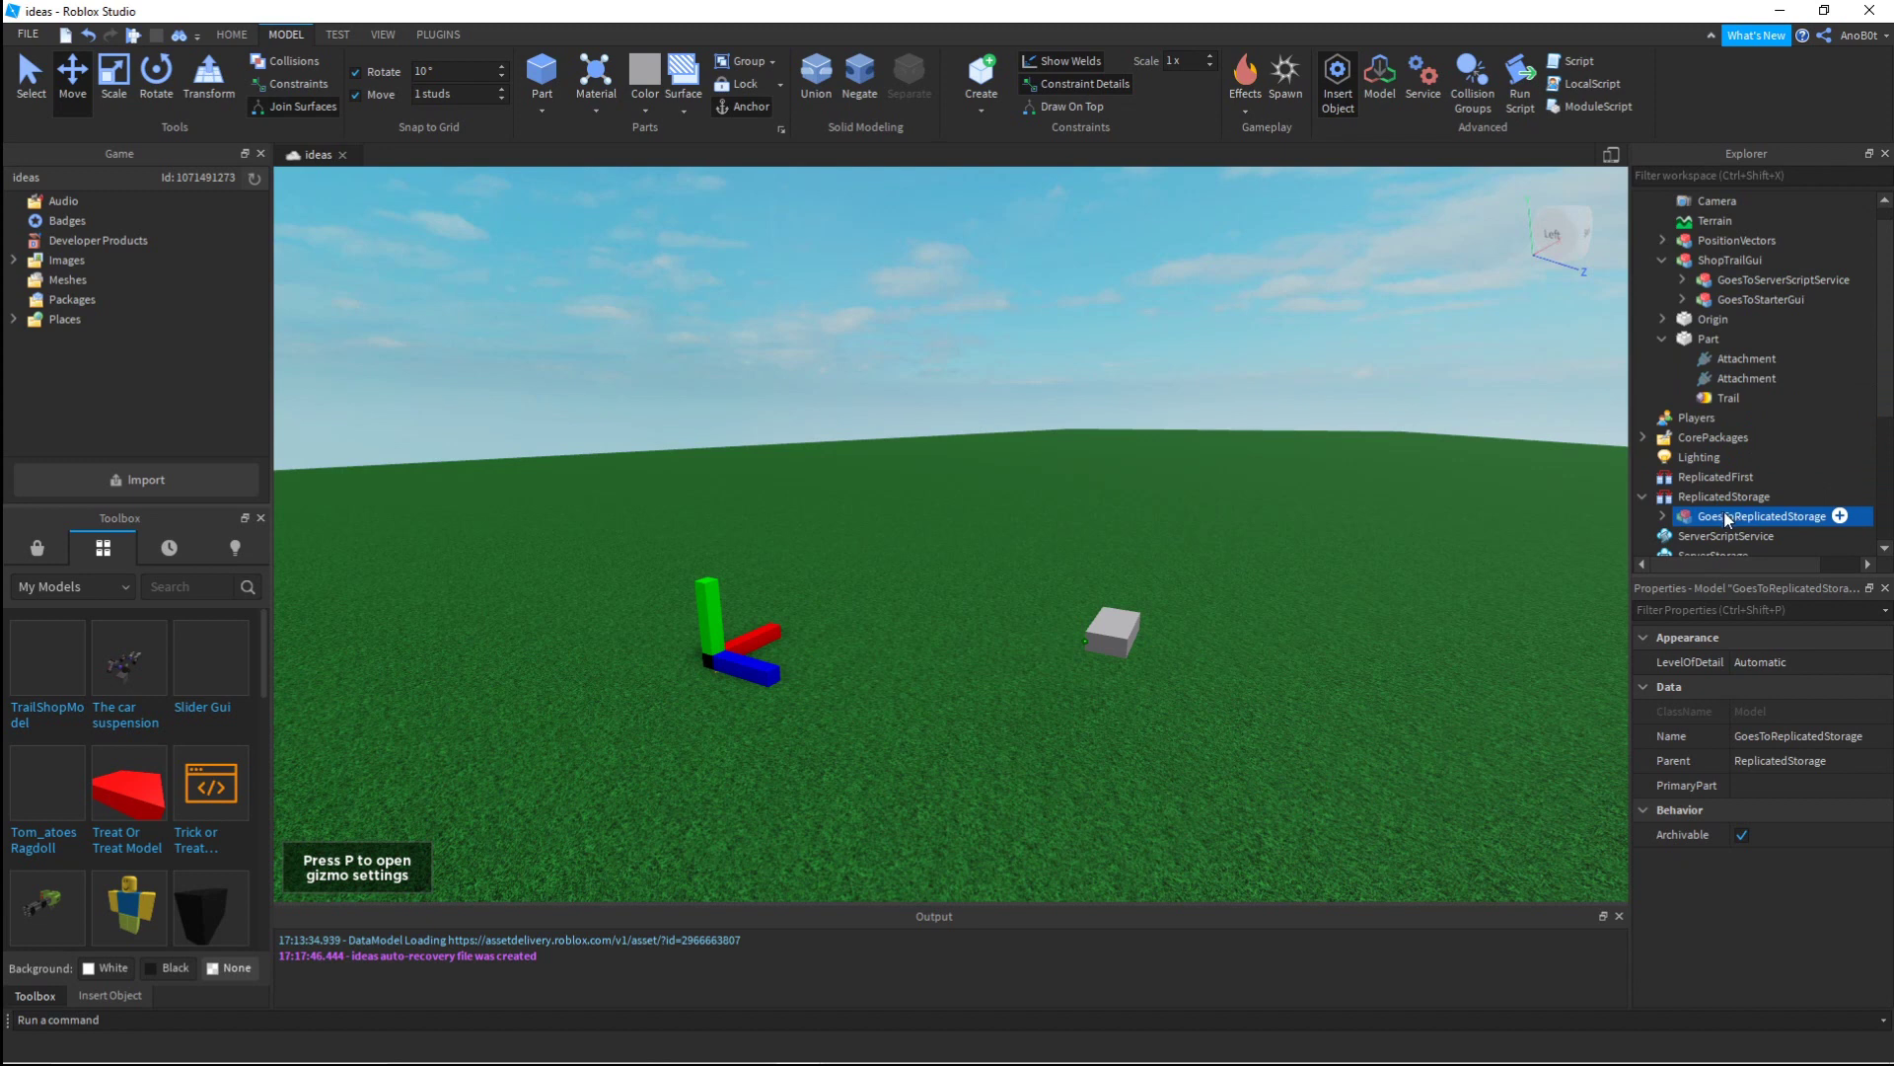
key("ctrl+u")
scroll(1736, 473, "down", 1)
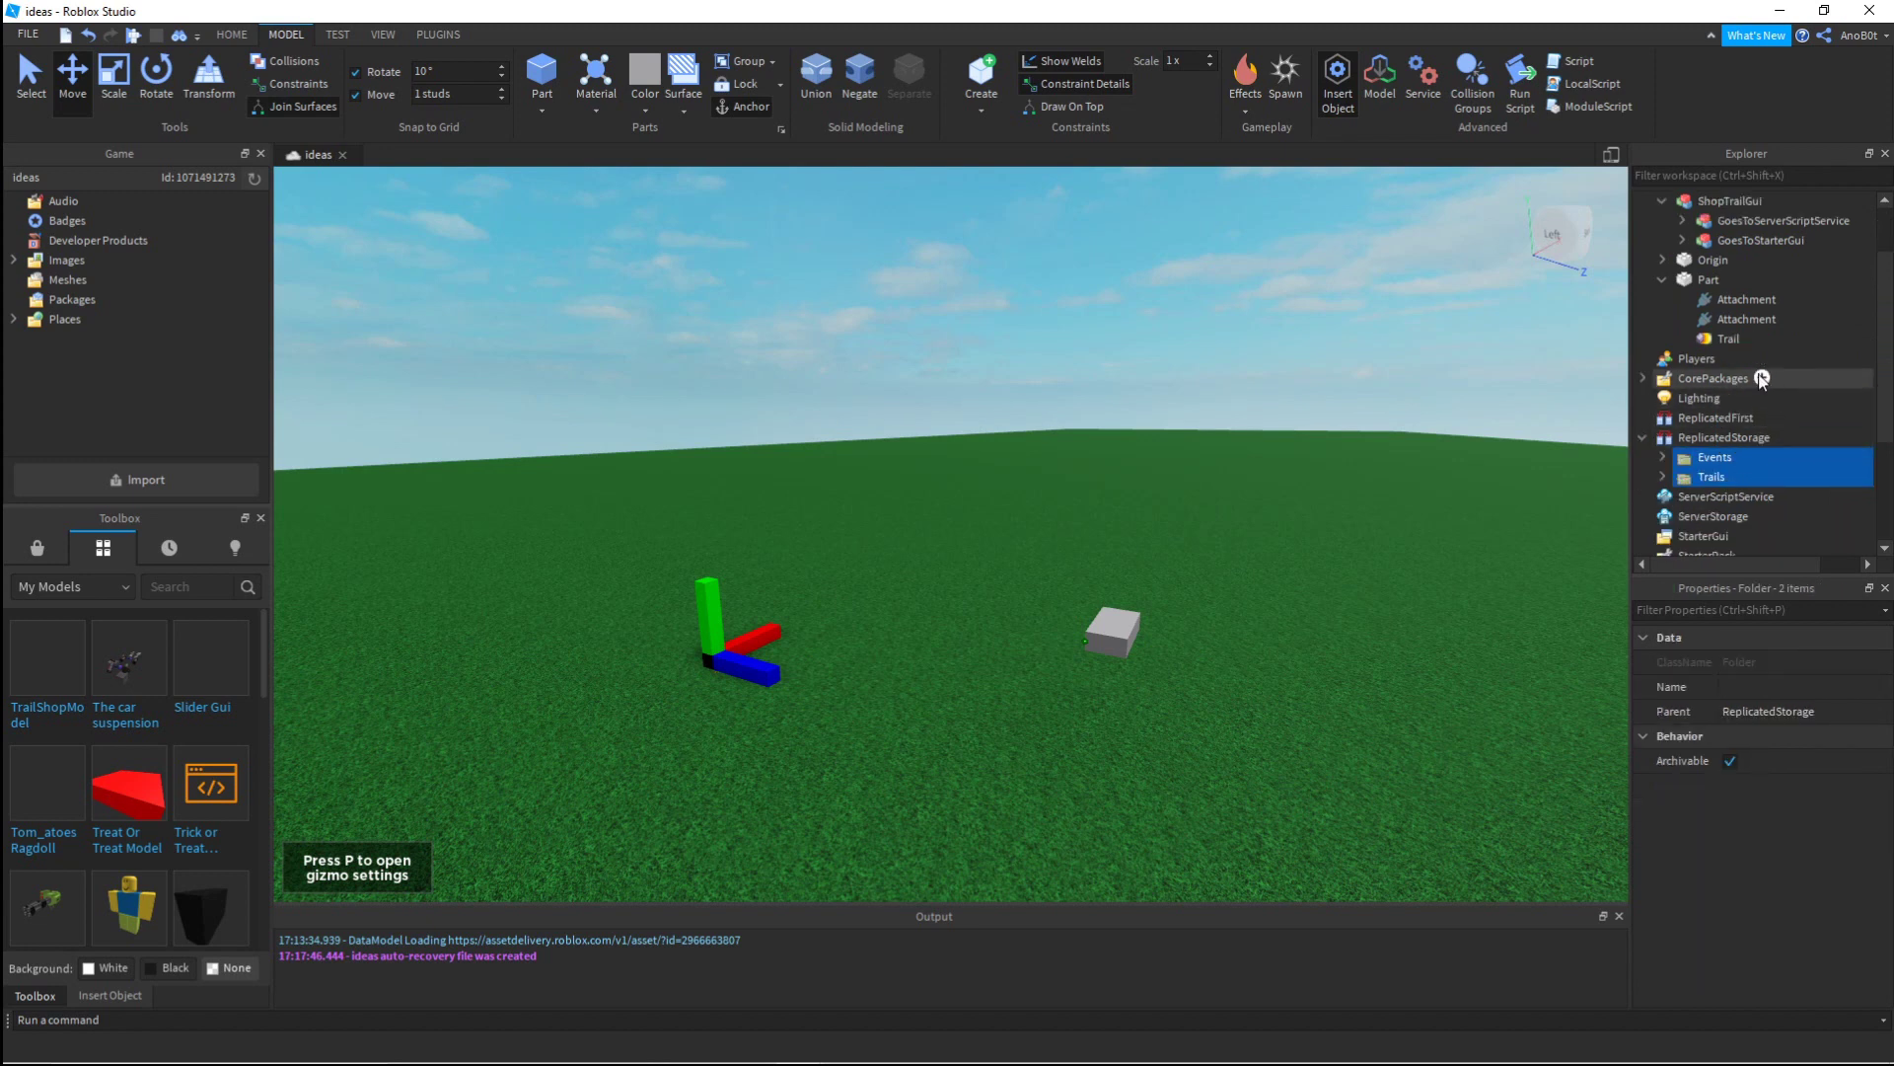
left_click_drag(1716, 223, 1762, 501)
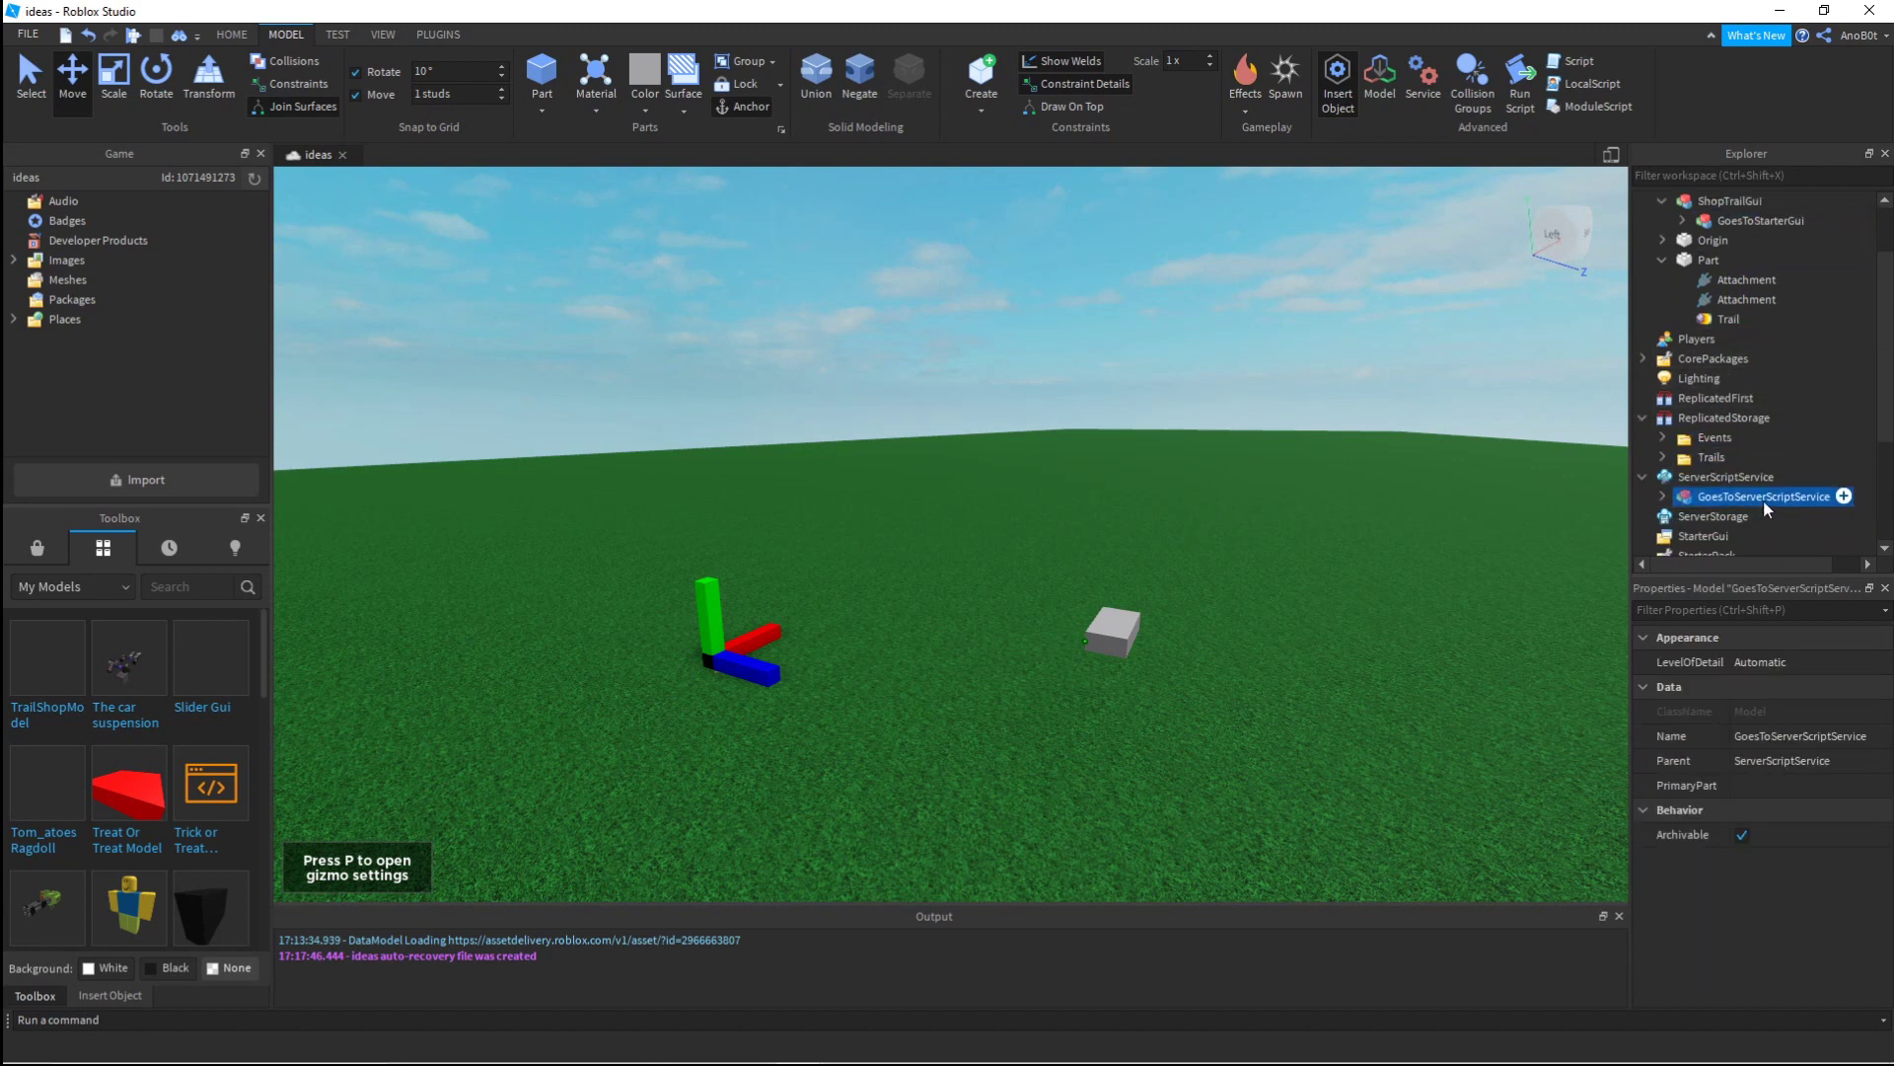
key("ctrl+u")
left_click_drag(1758, 221, 1782, 420)
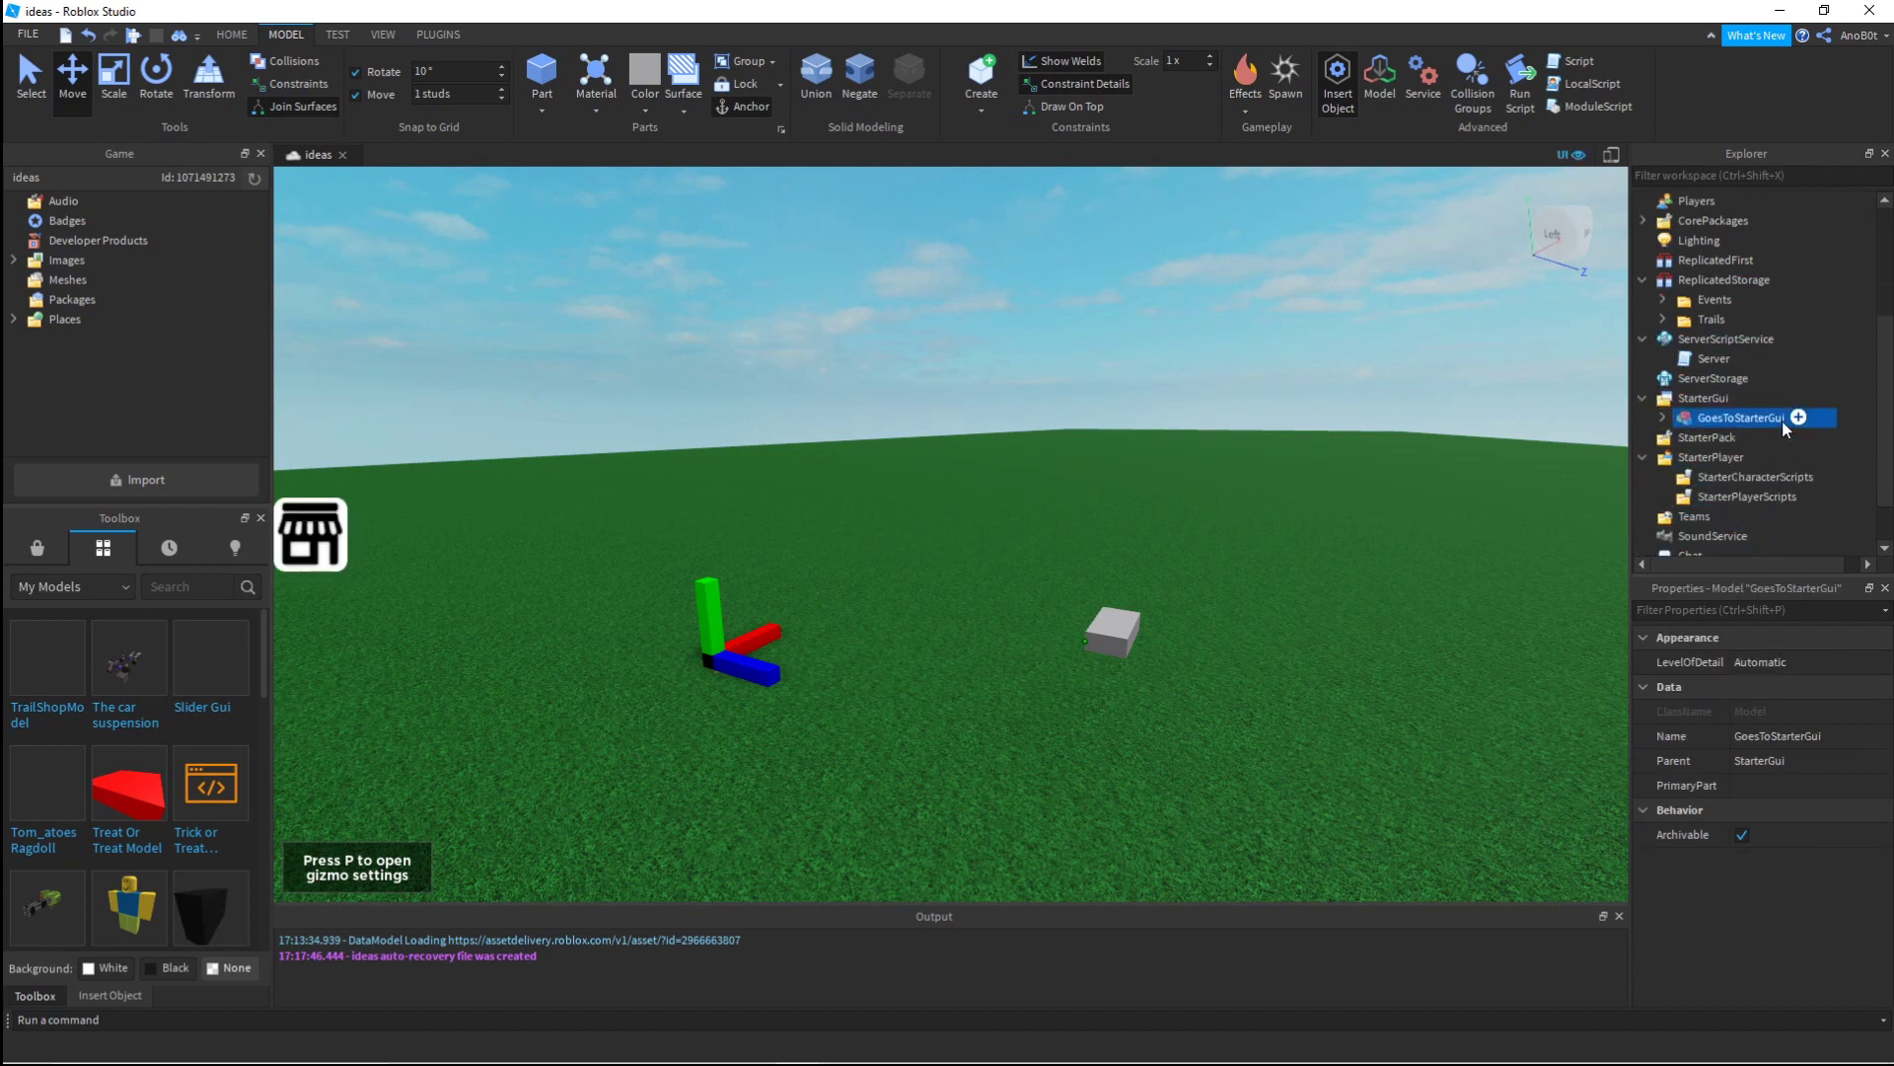
key("ctrl+u")
Step: Slide the Part further along Z to 34
key("w")
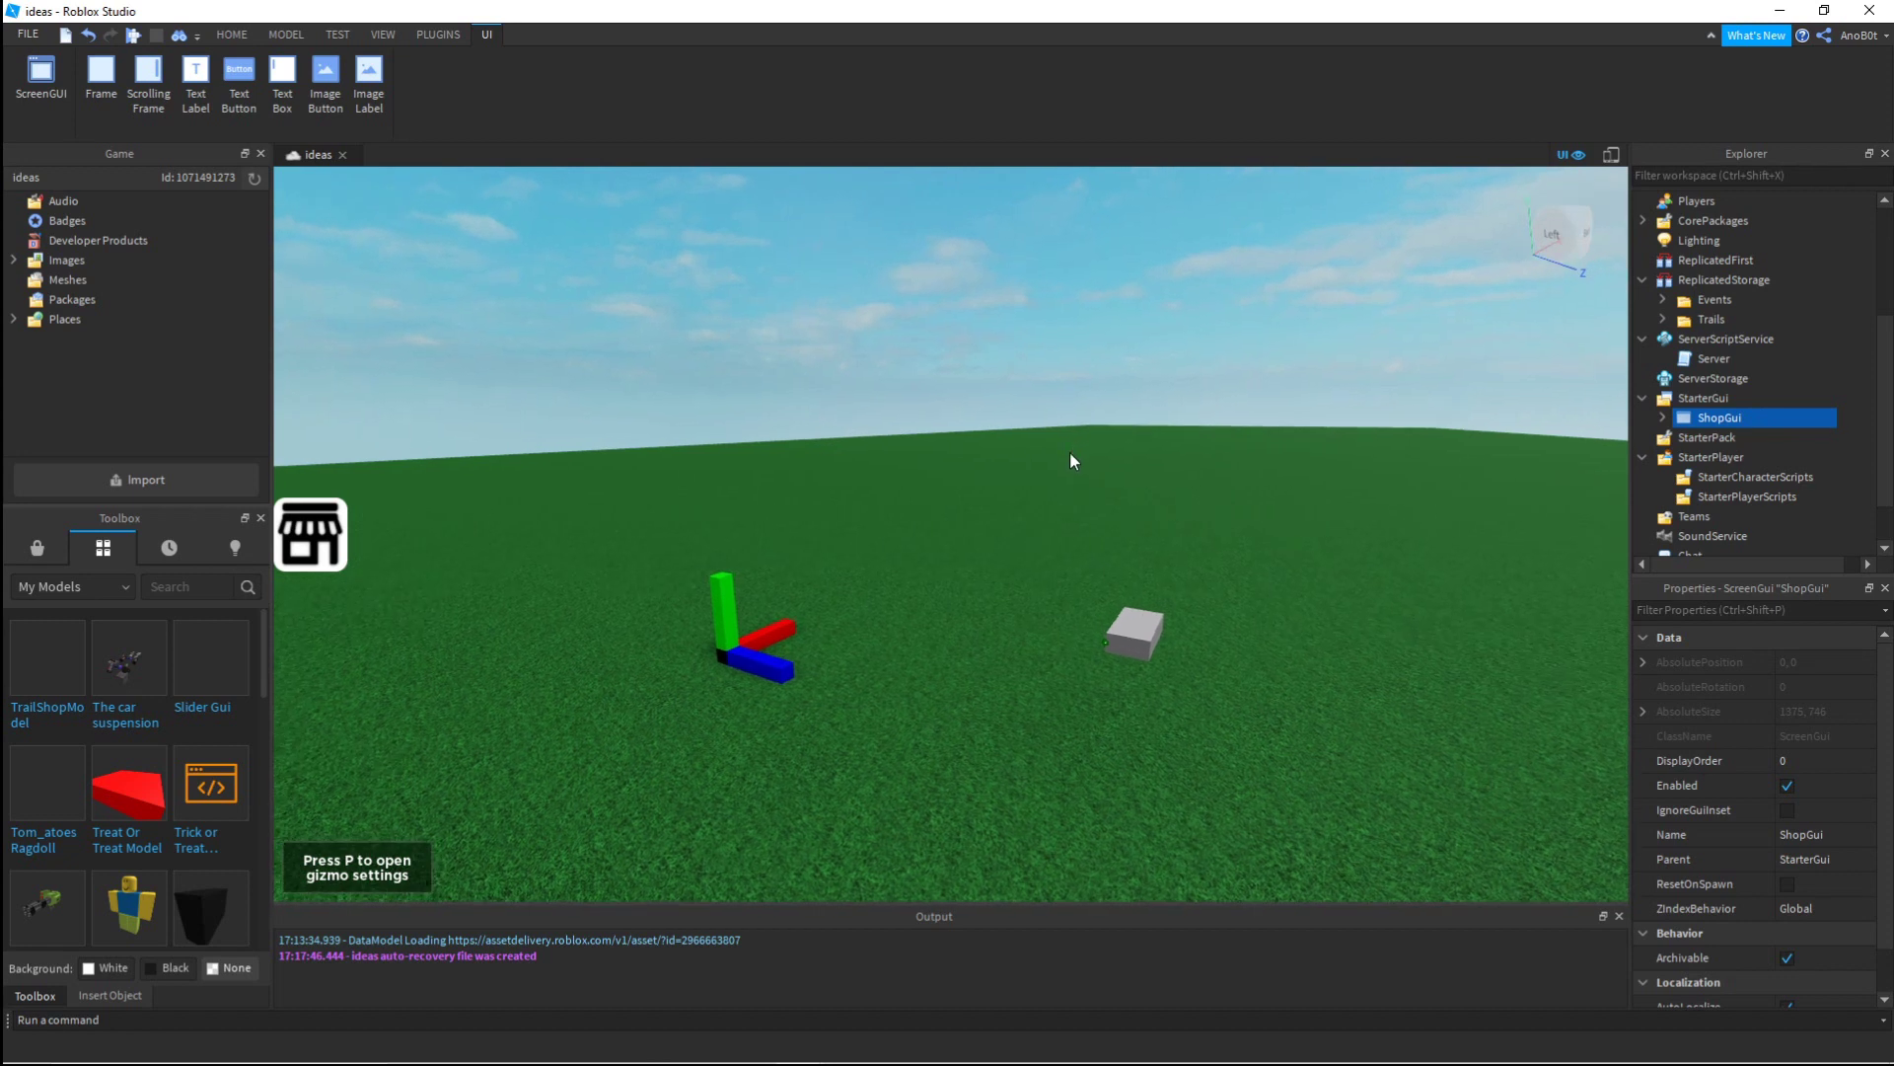
key("s")
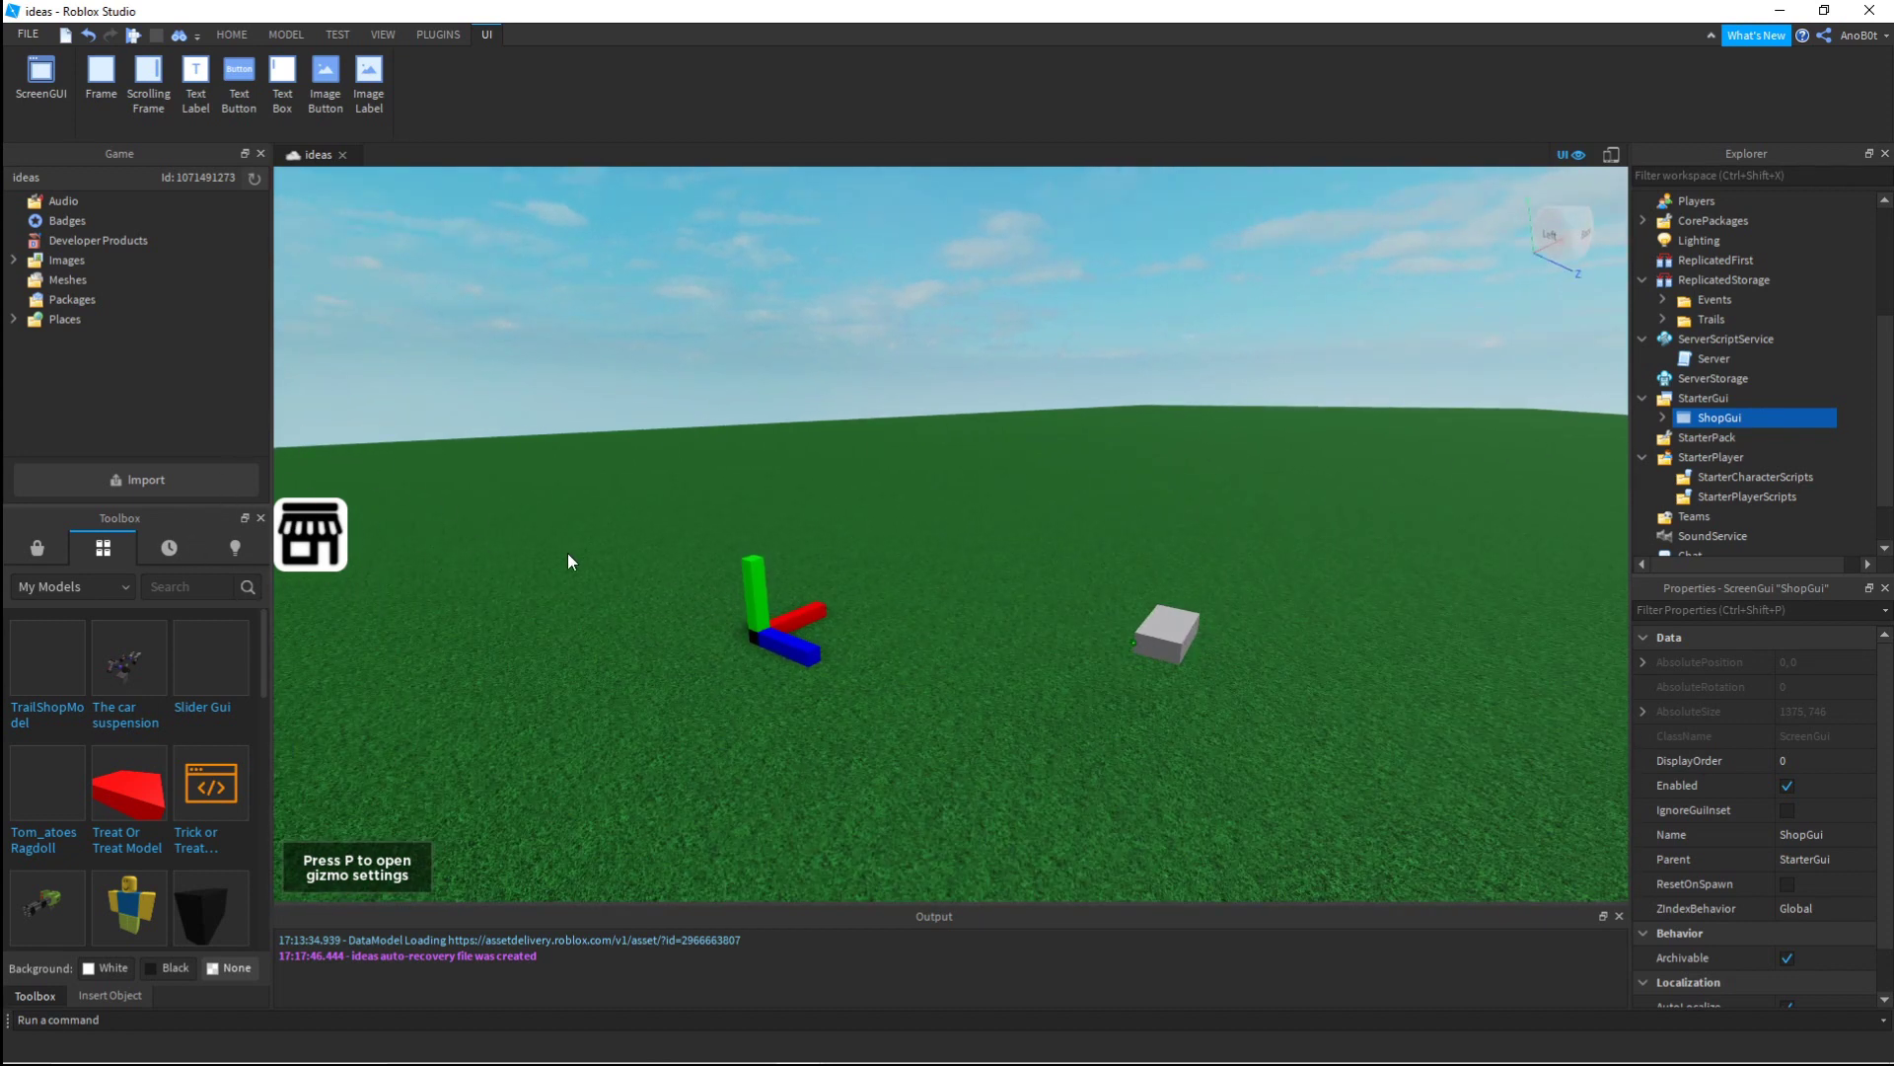
key("w")
key("s")
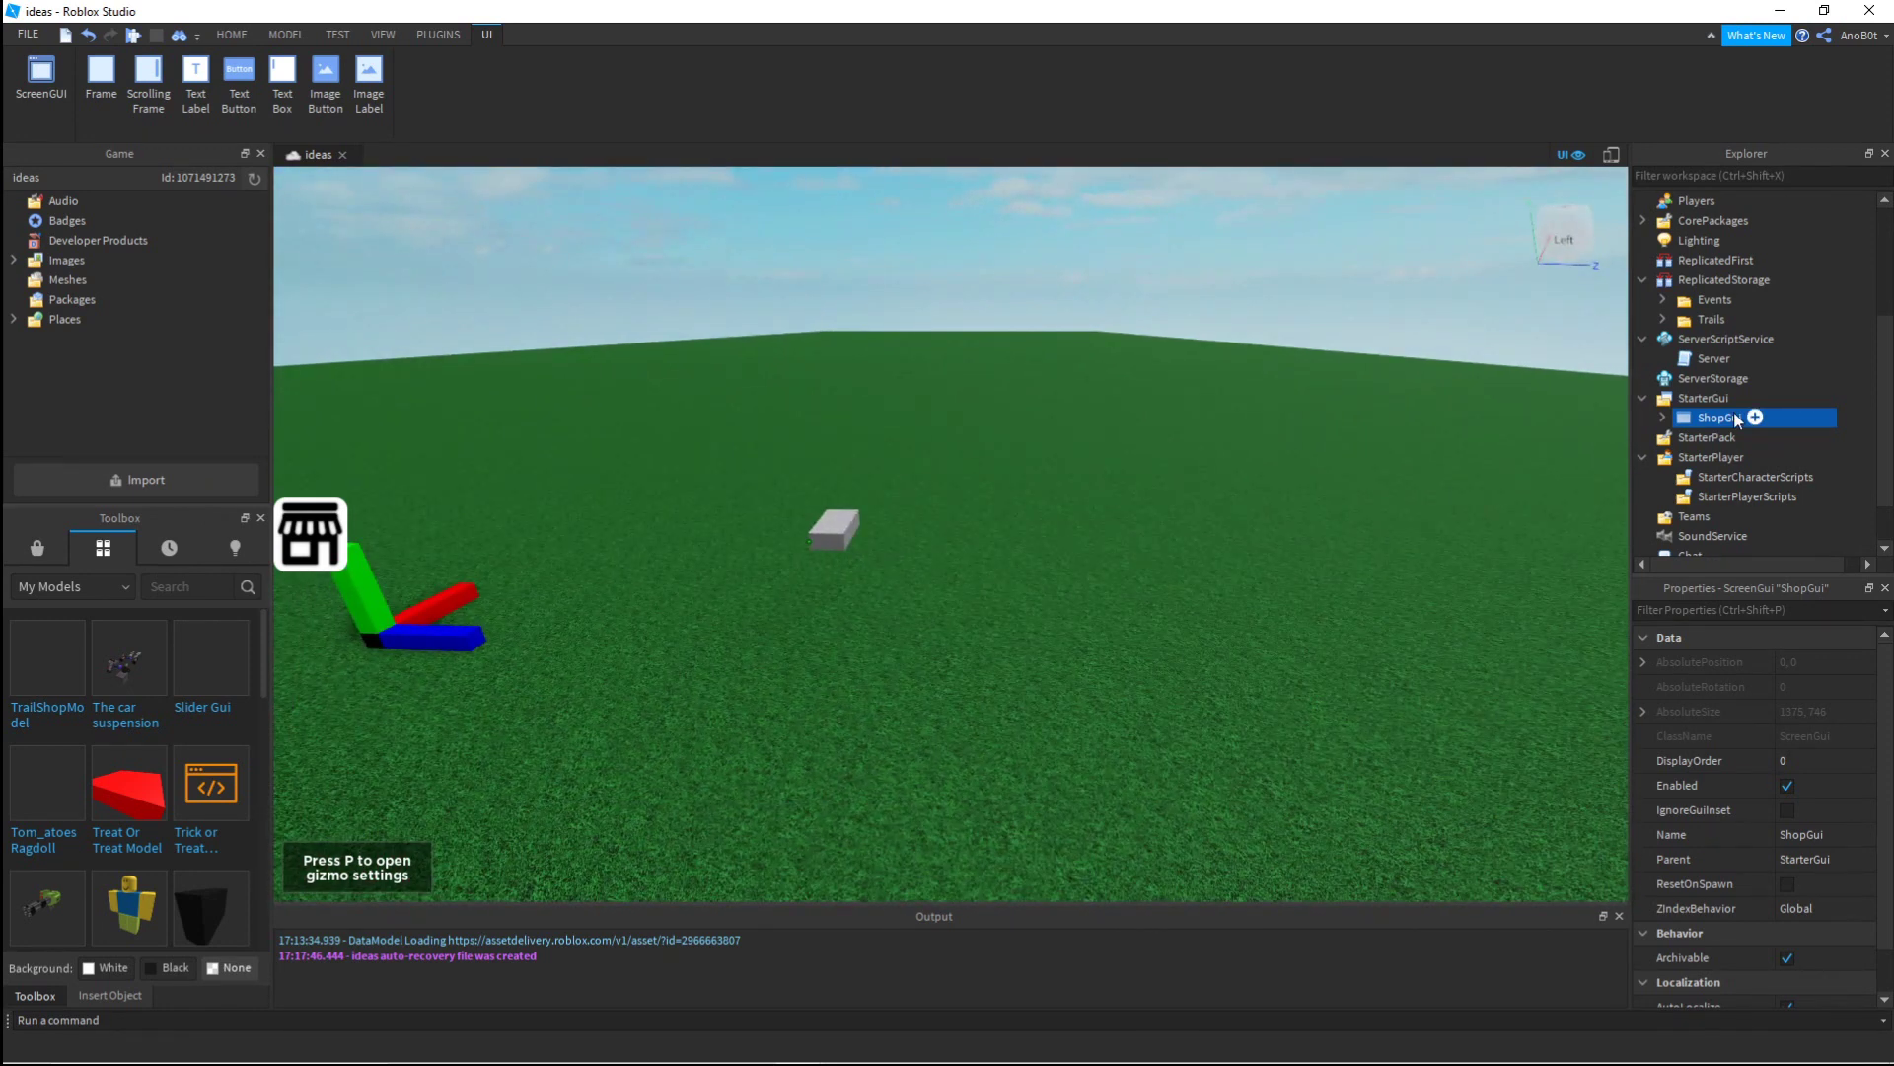
scroll(1732, 411, "up", 4)
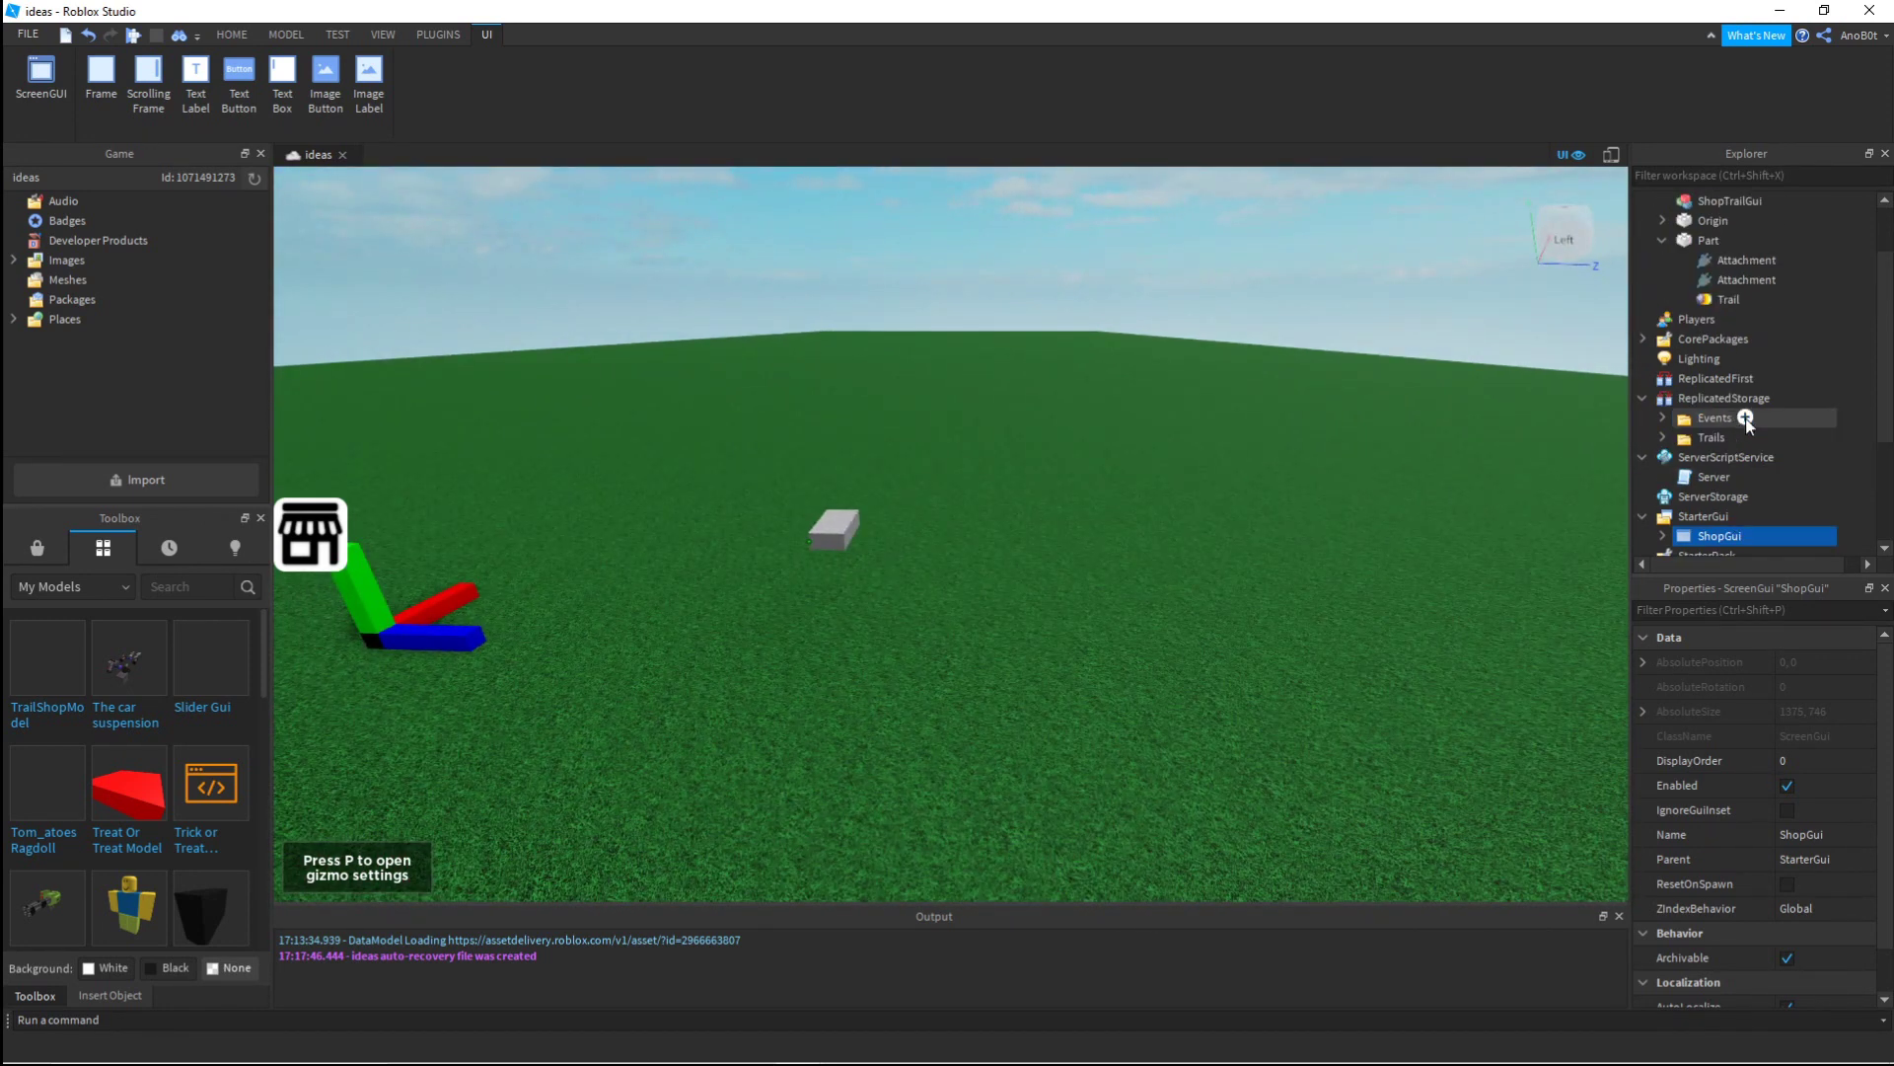
right_click_drag(1429, 483, 1429, 486)
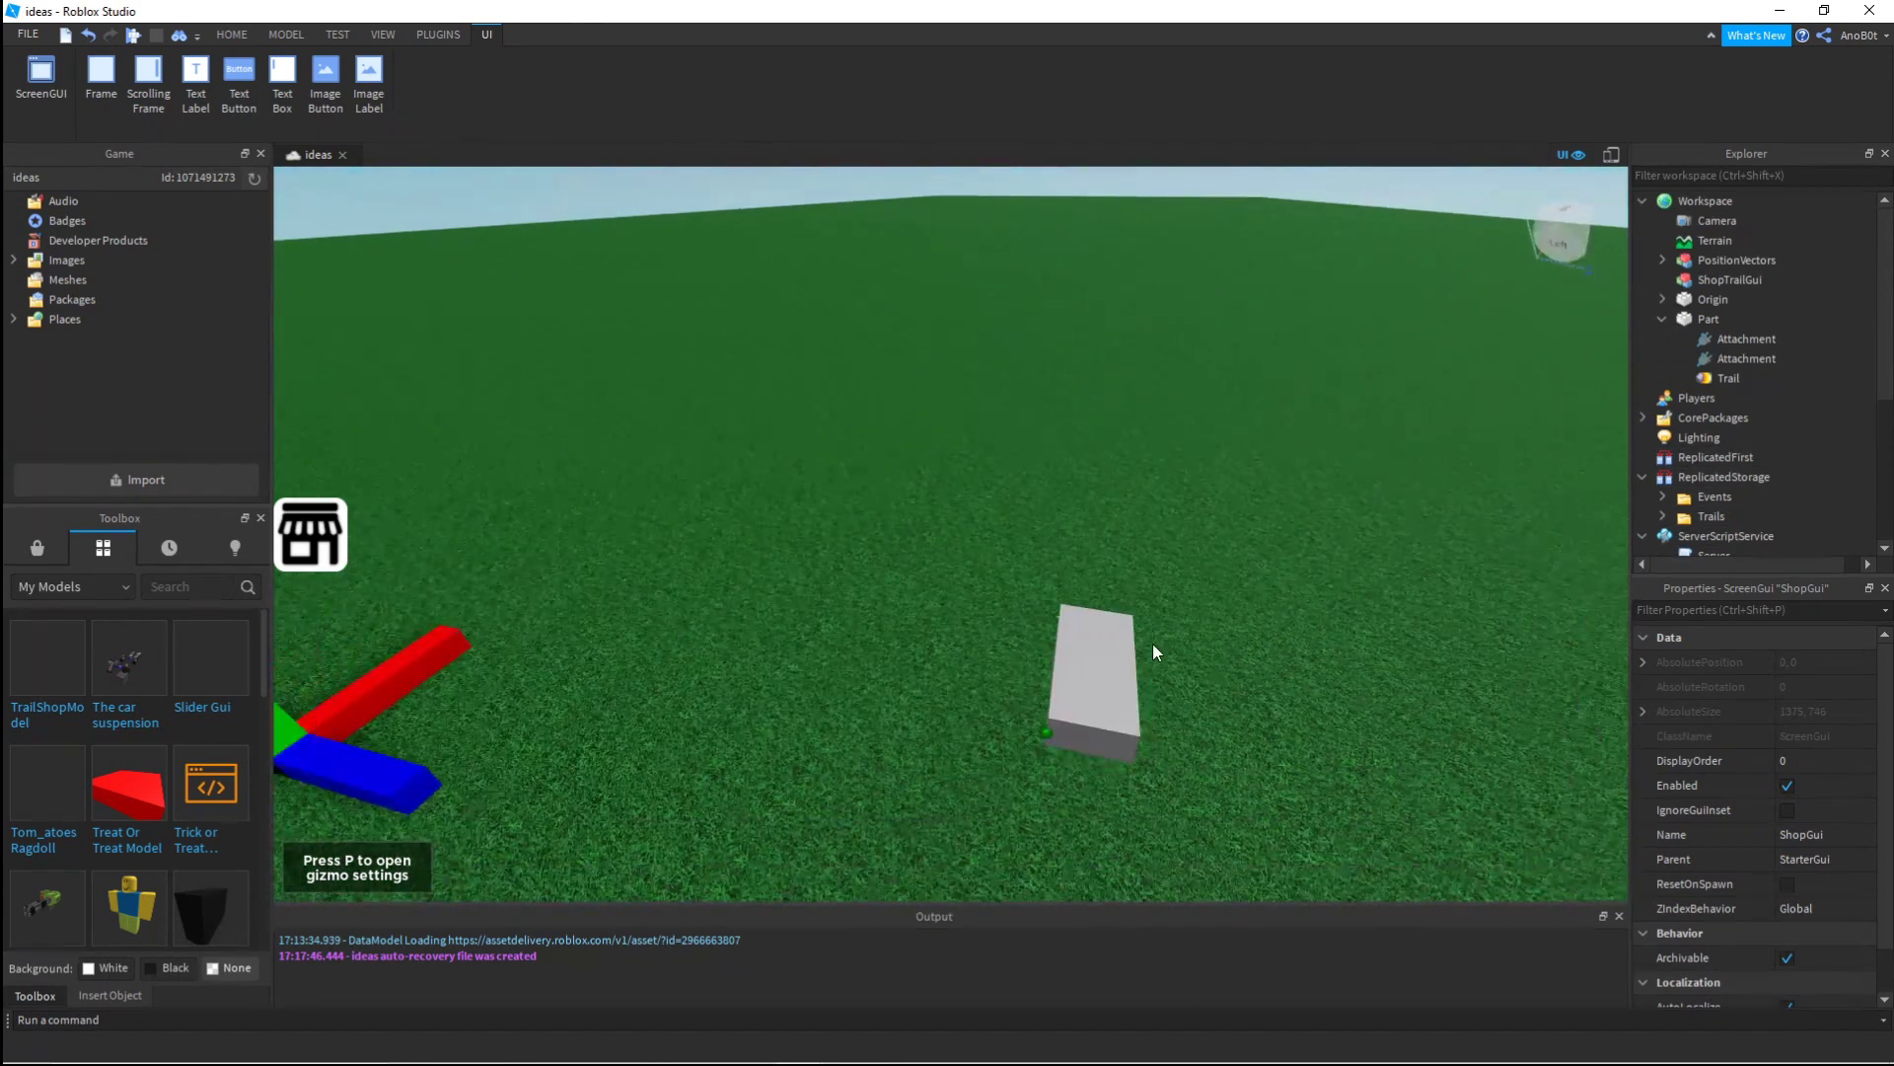
left_click(1100, 681)
left_click_drag(1172, 691, 1313, 706)
right_click_drag(1107, 552, 1105, 552)
scroll(1058, 462, "up", 3)
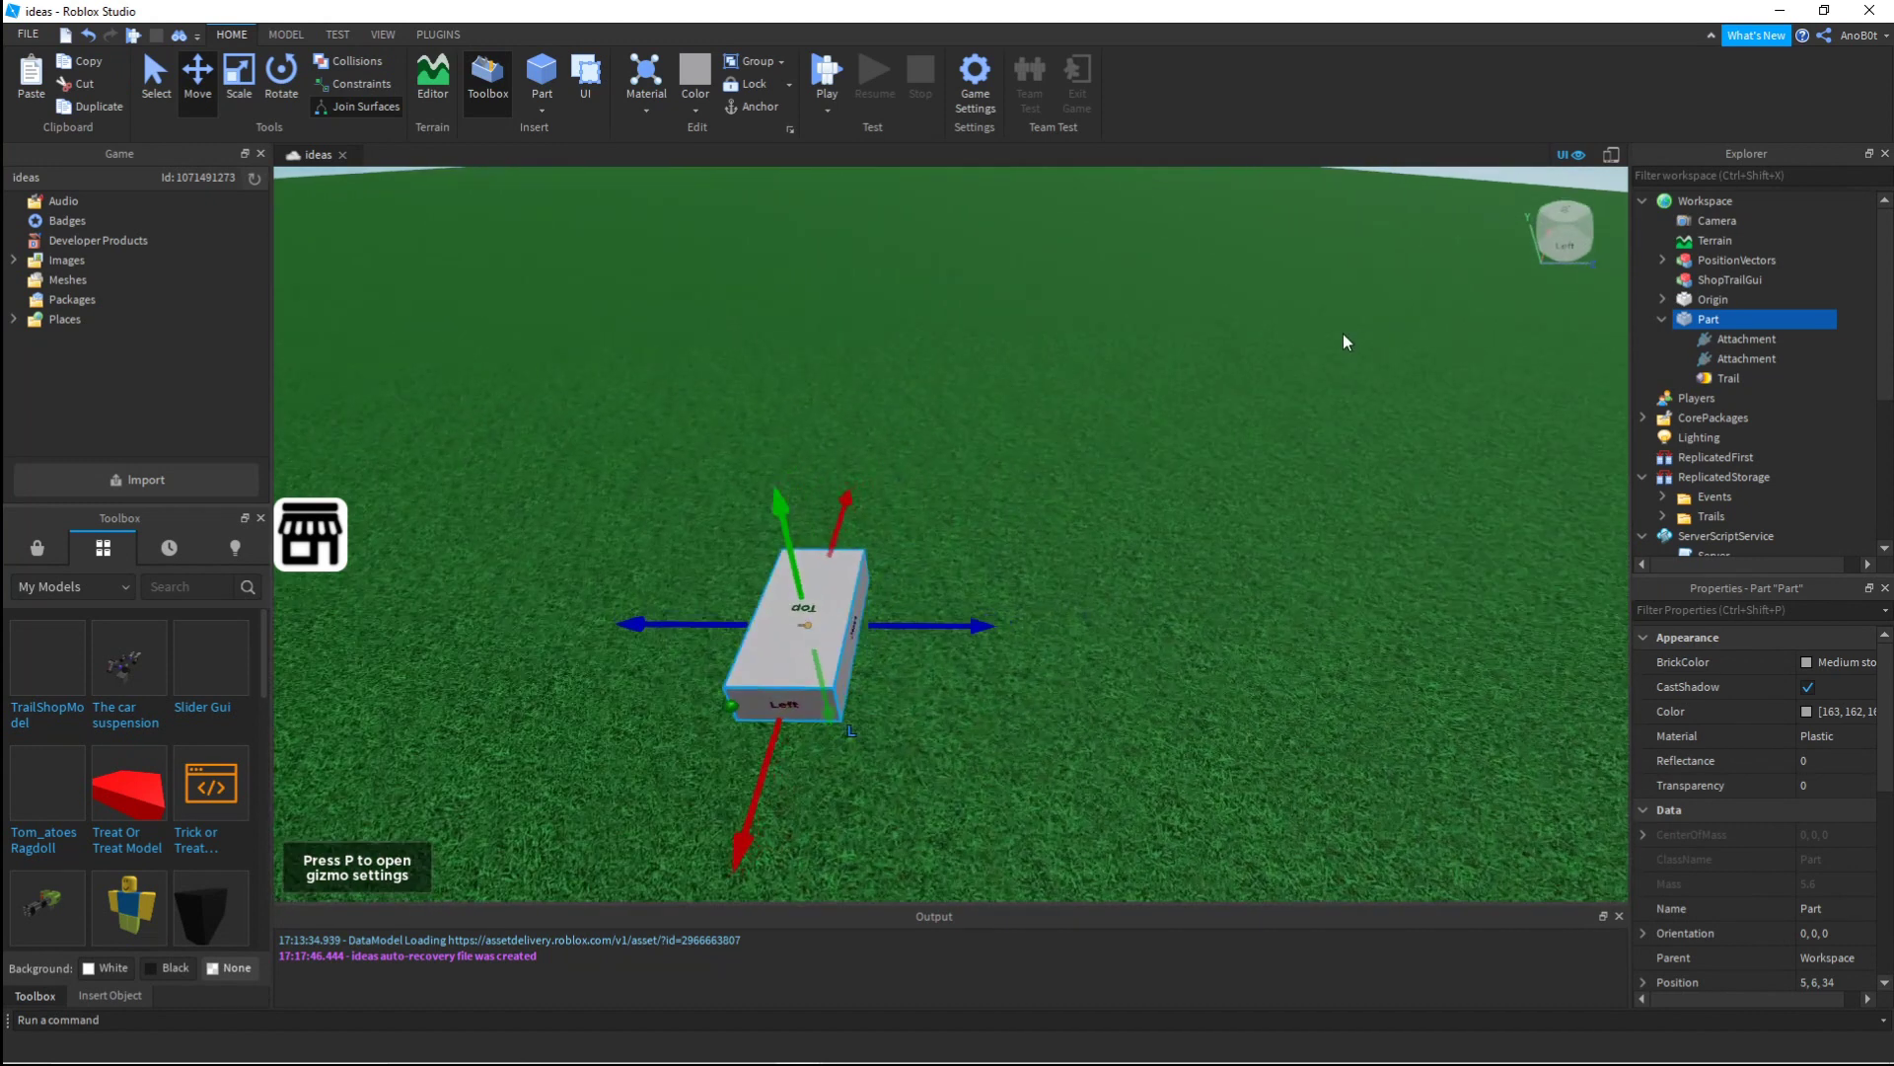
Step: Rename the Part's Trail to Fire and bring up its Insert Object list
scroll(1342, 334, "down", 3)
left_click(1330, 349)
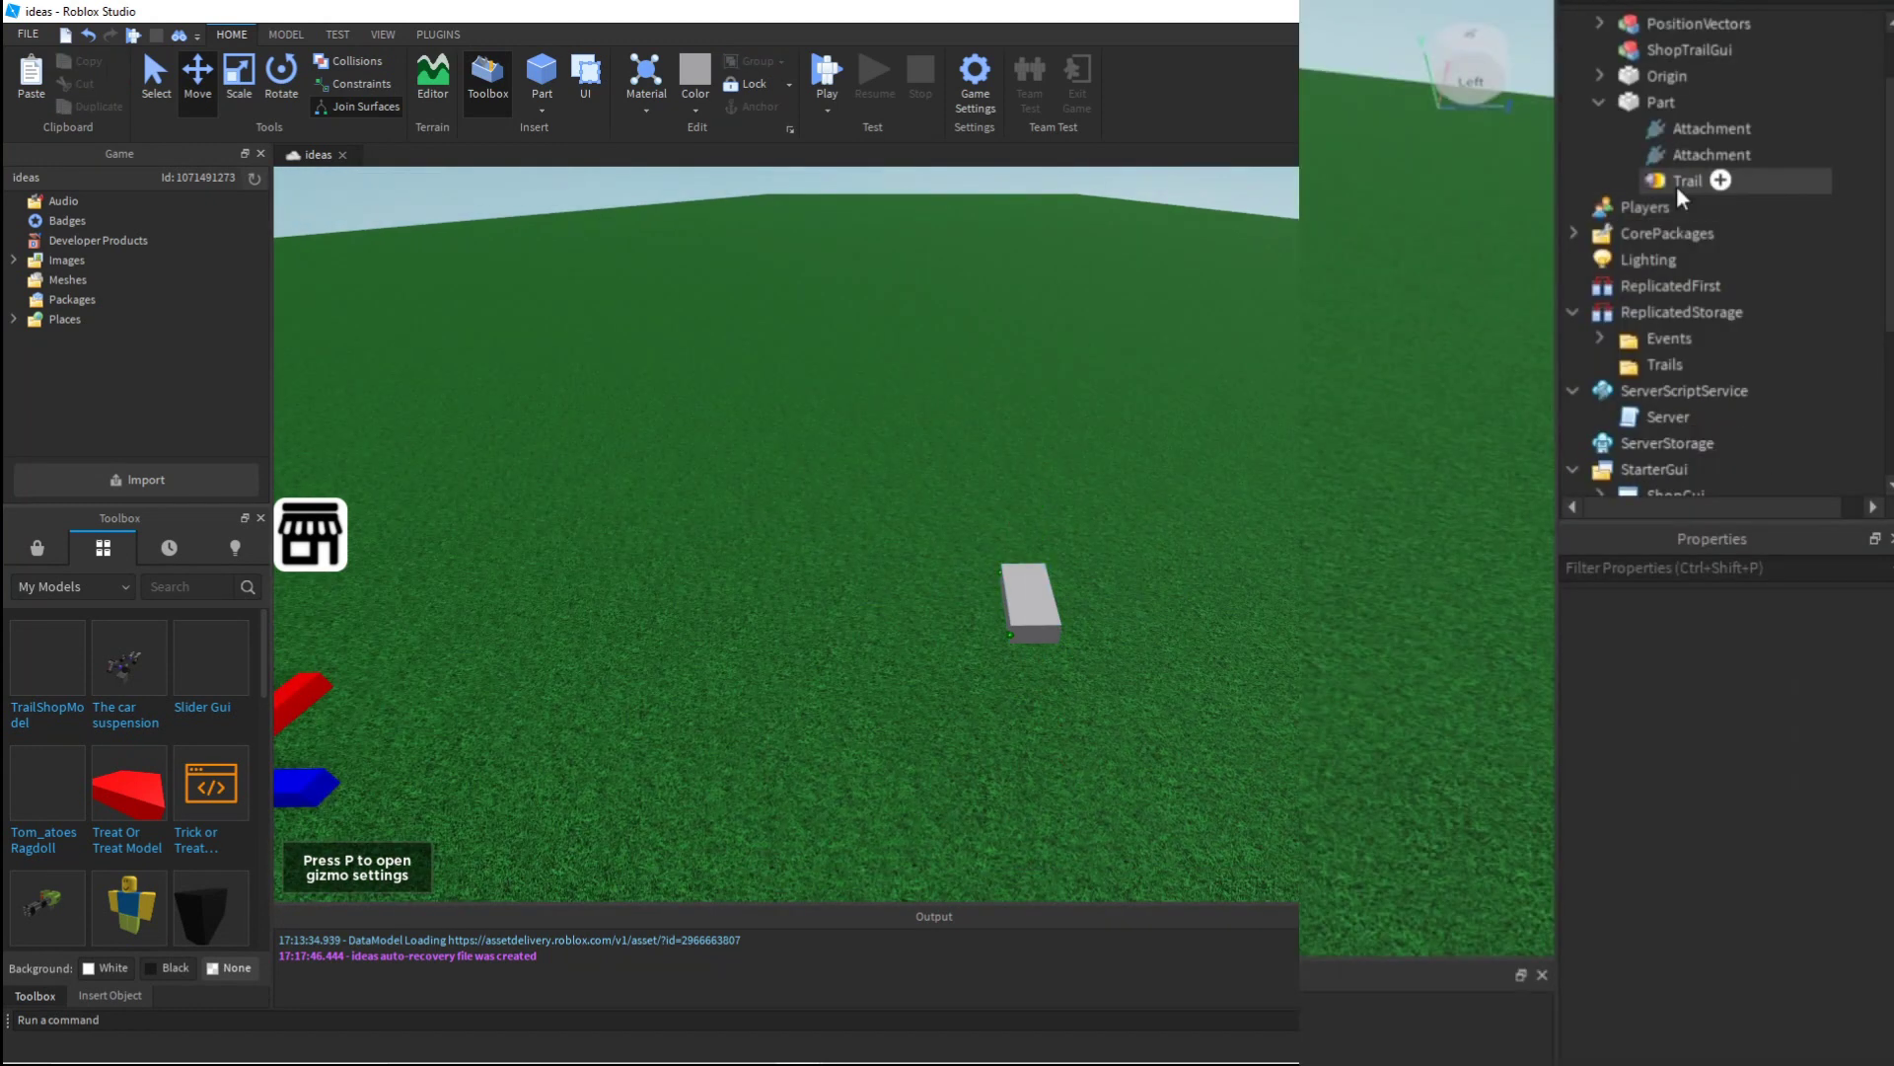
left_click(1677, 186)
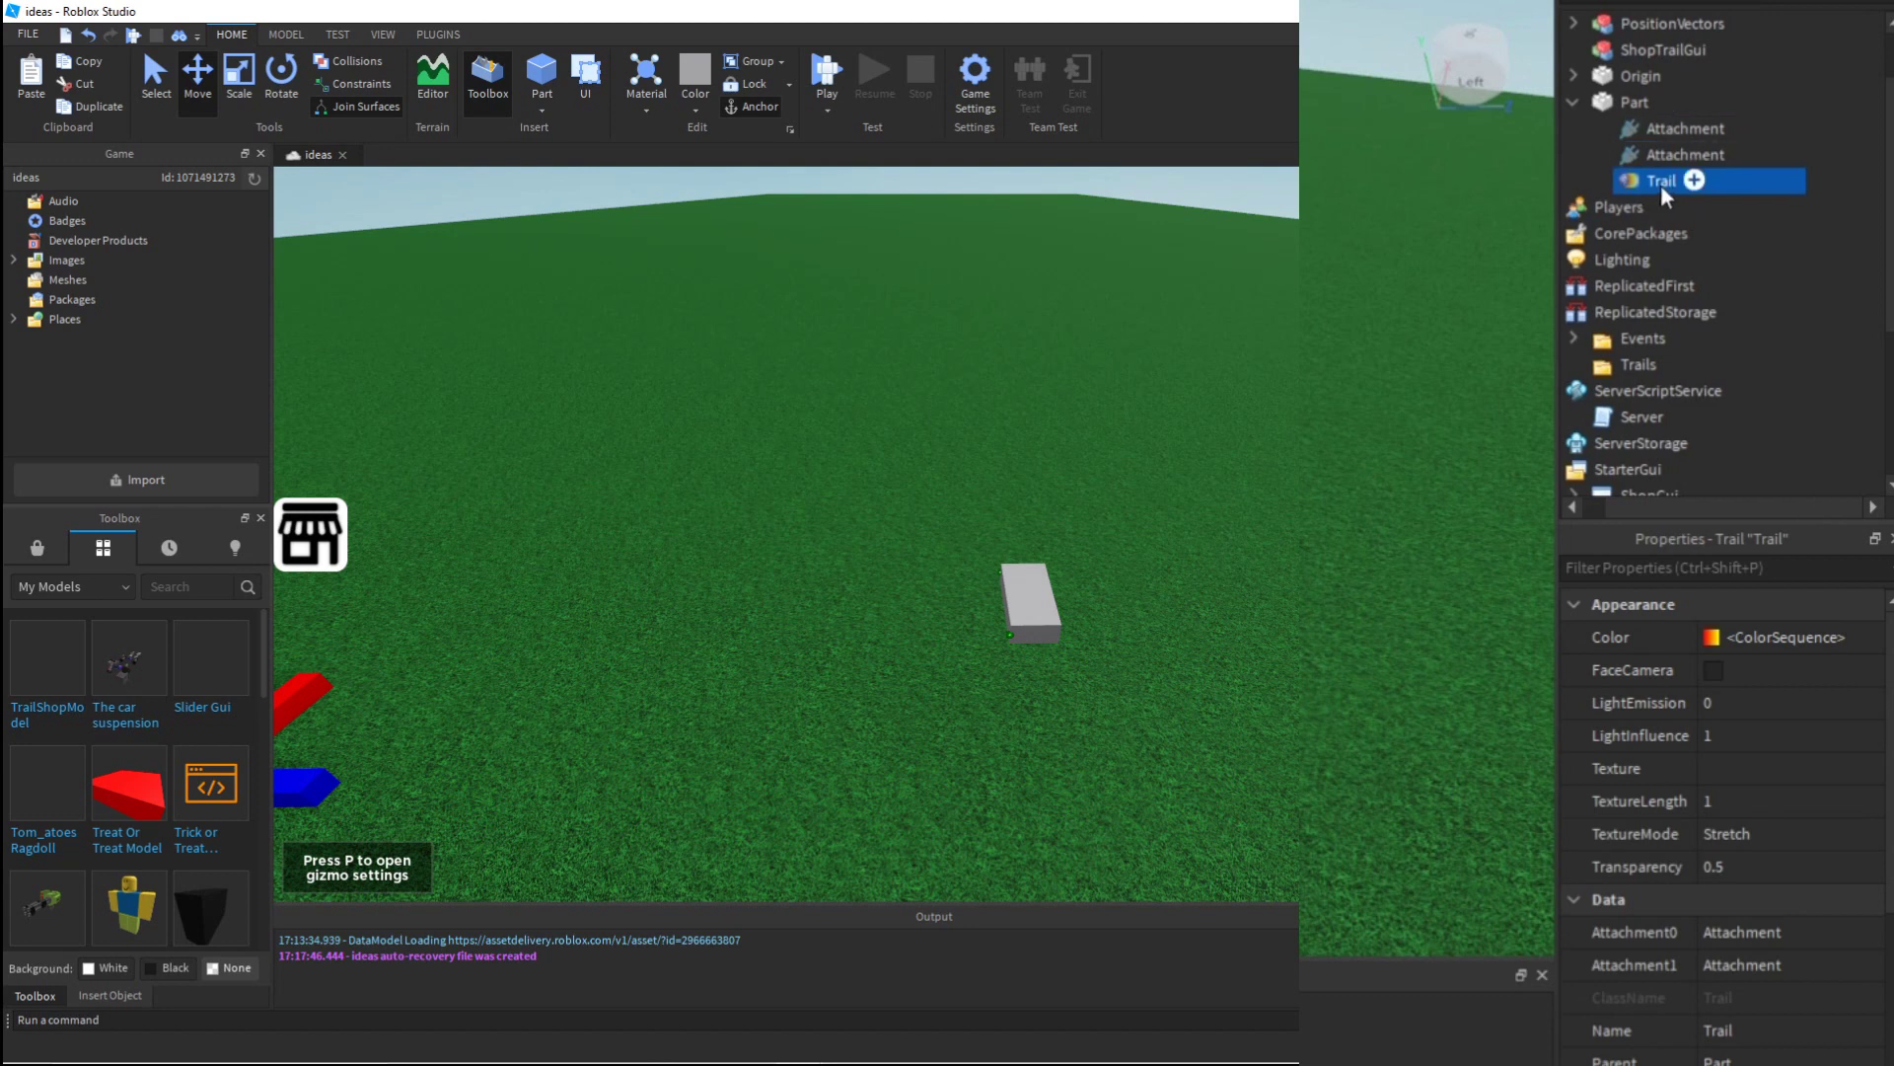
double_click(1661, 186)
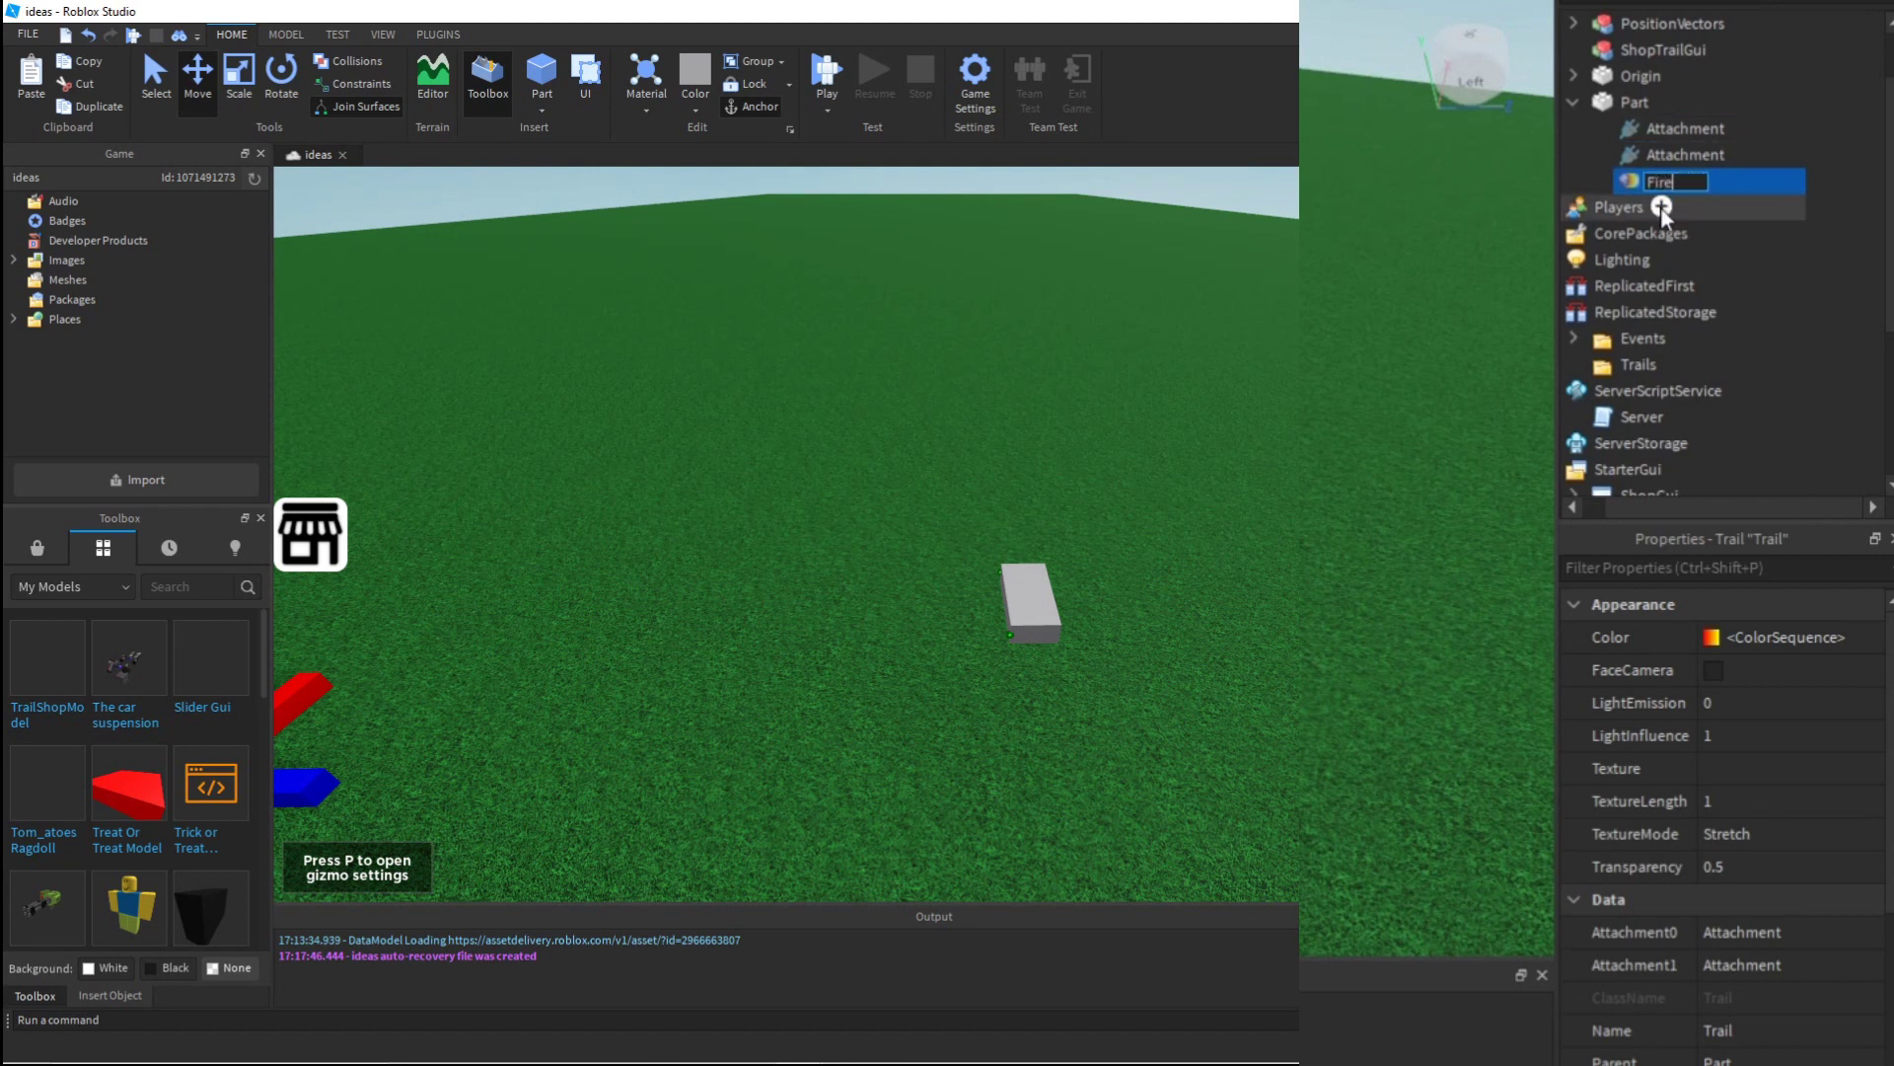
right_click(1642, 187)
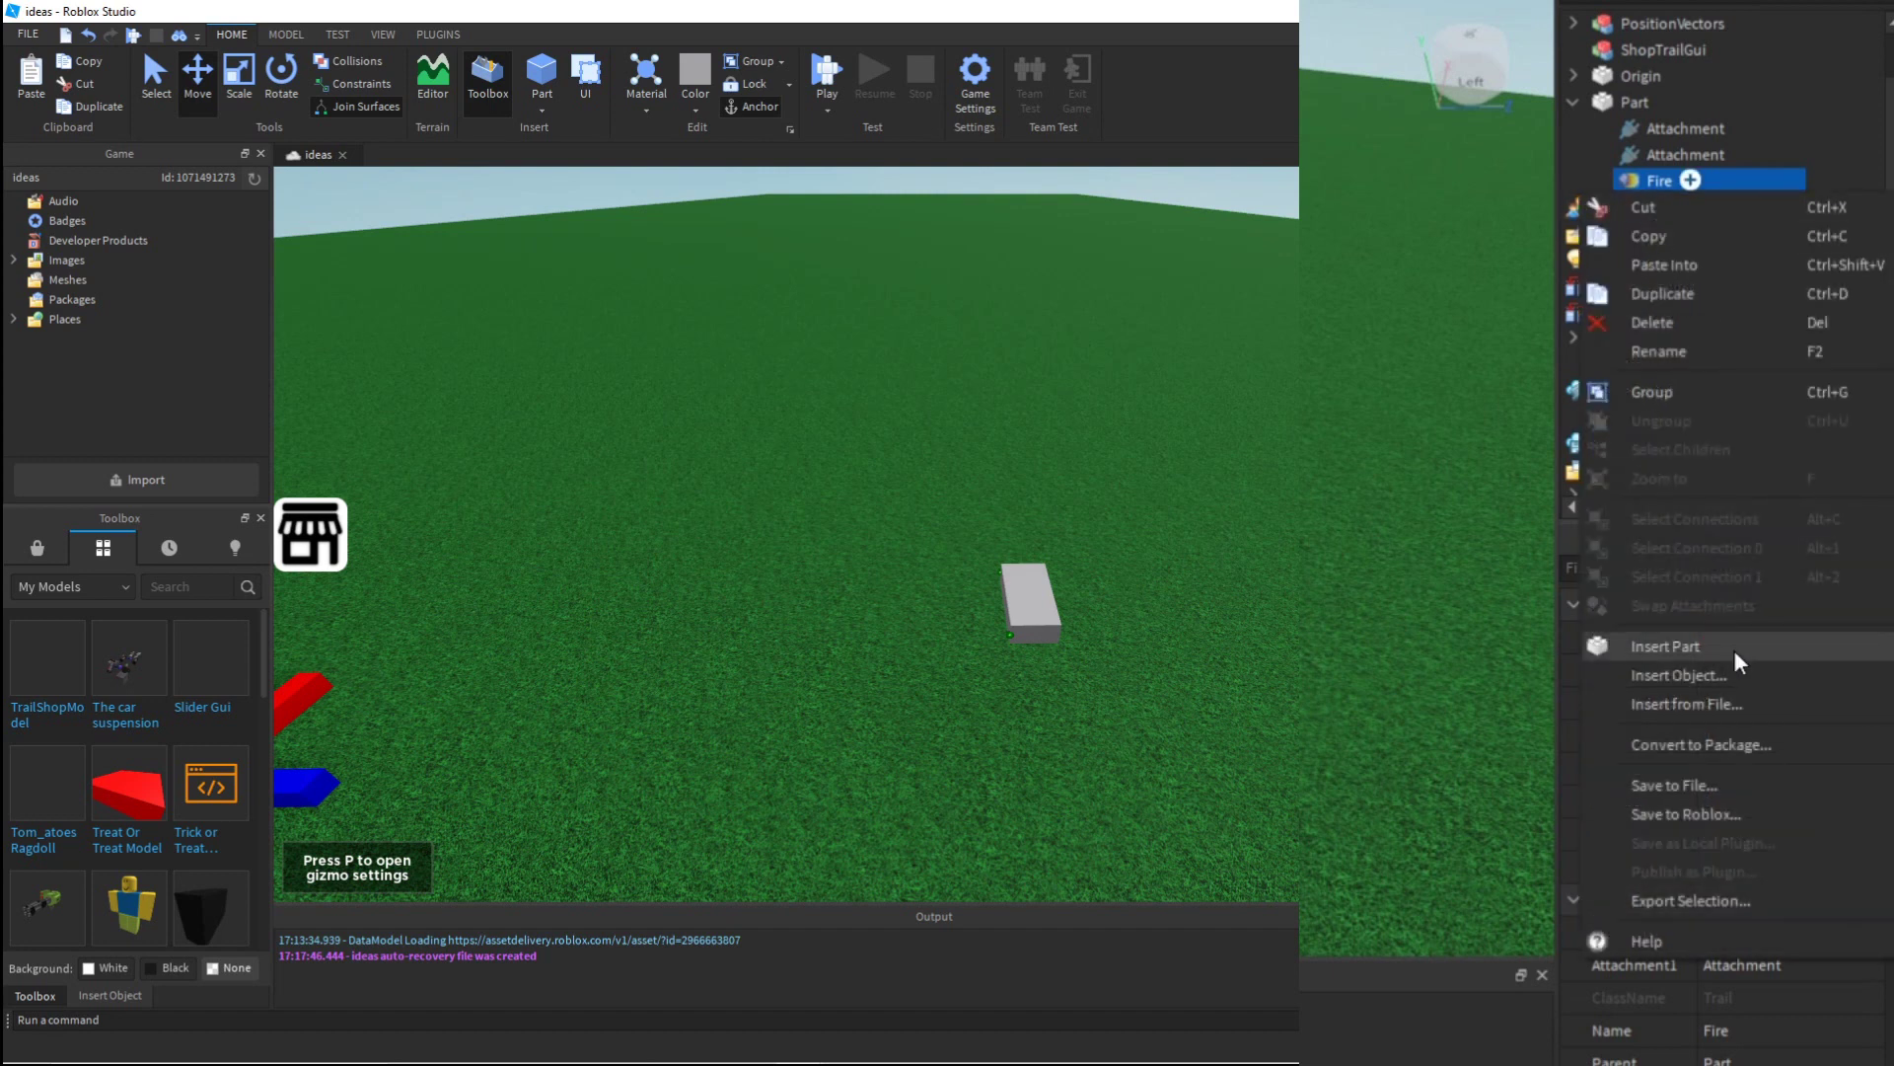
left_click(1720, 678)
Step: Add an IntValue named Price set to 150 under Fire, then move Fire into ReplicatedStorage > Trails
type("i")
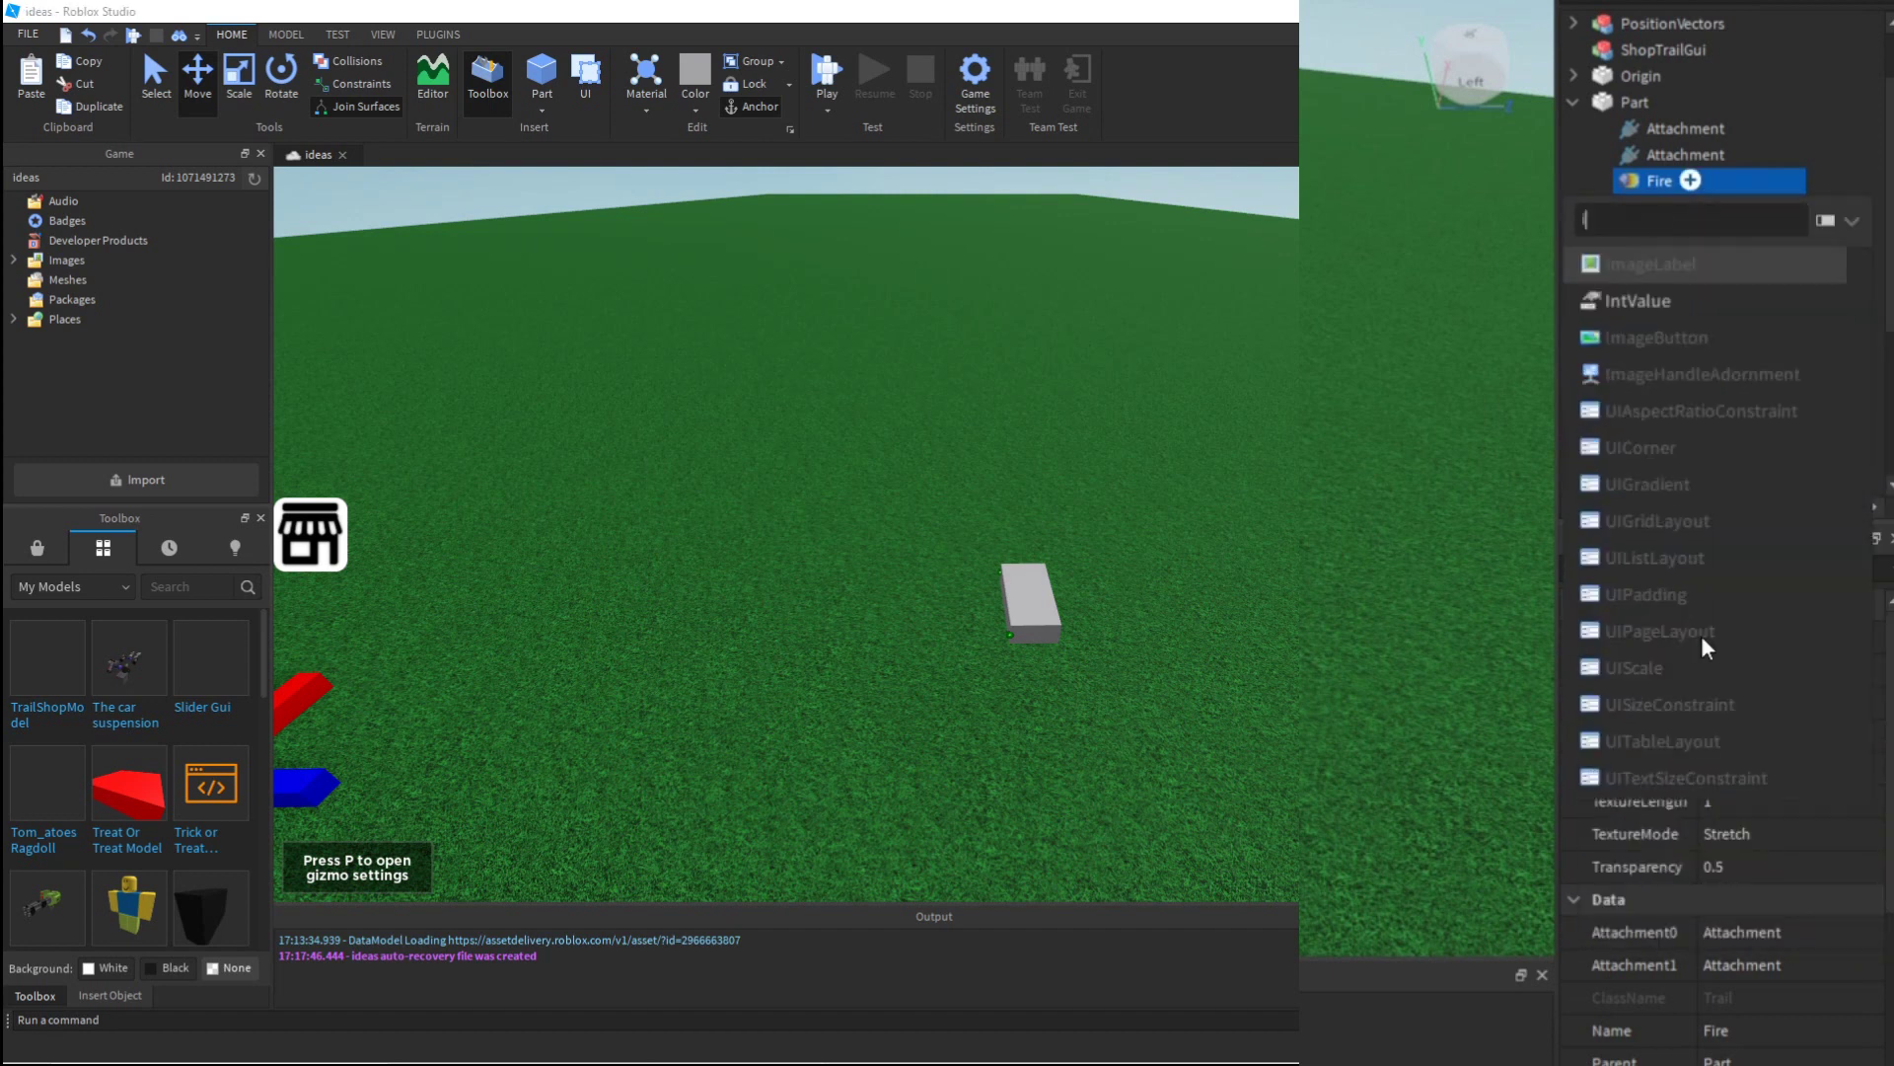
left_click(1707, 302)
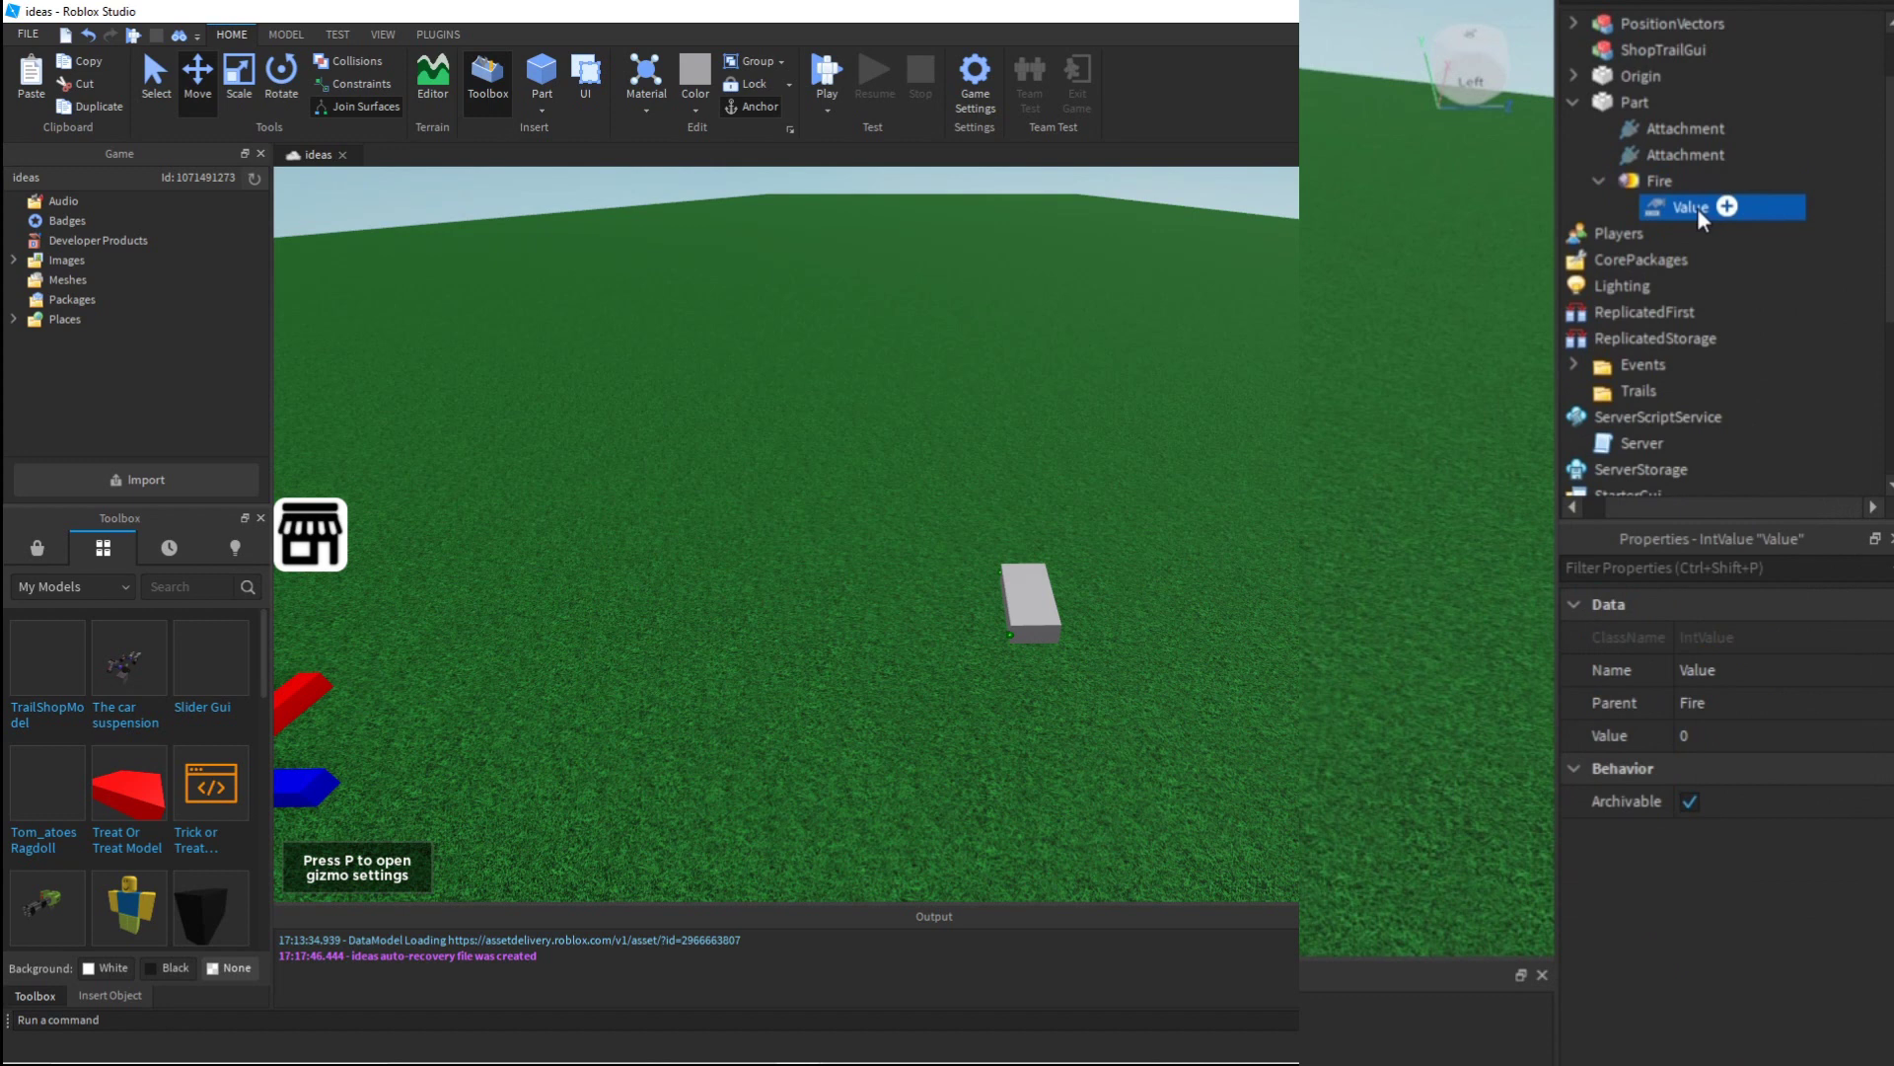
type("Price")
key("Return")
left_click(1745, 737)
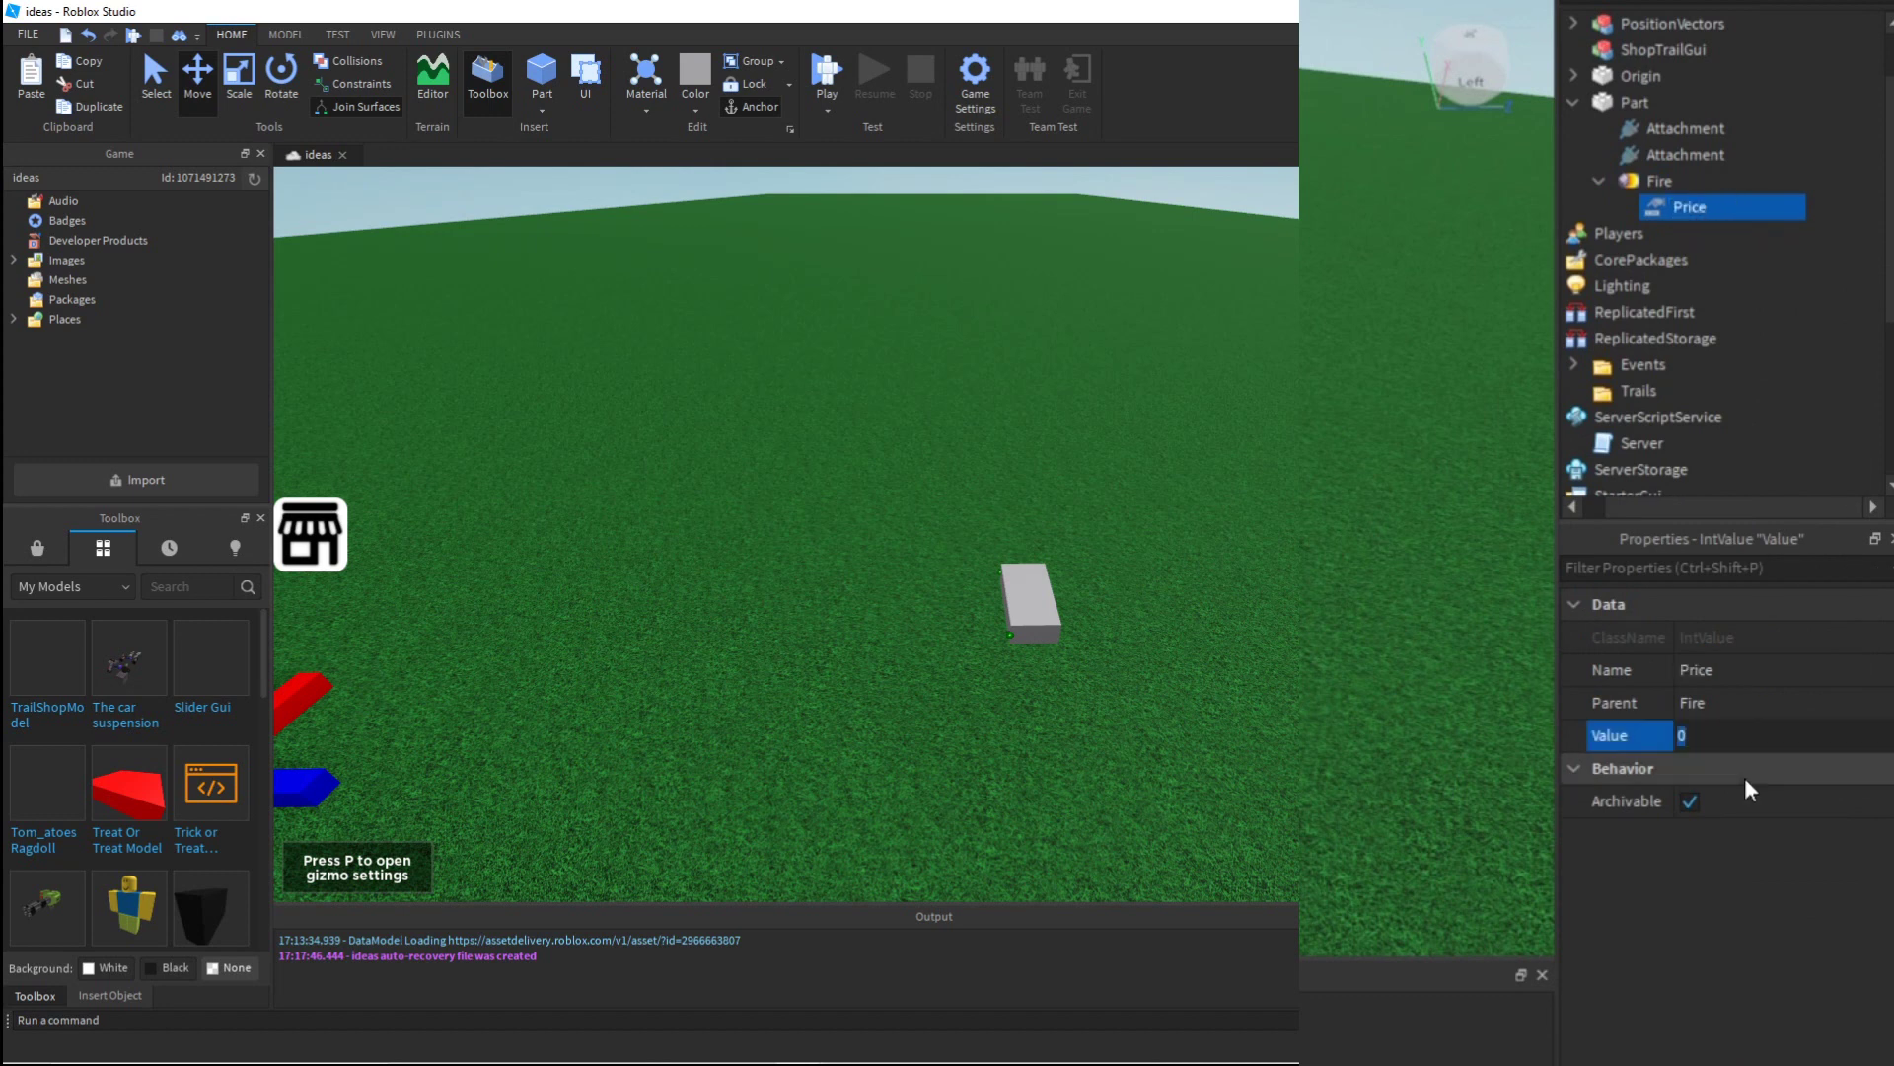
type("150")
key("Return")
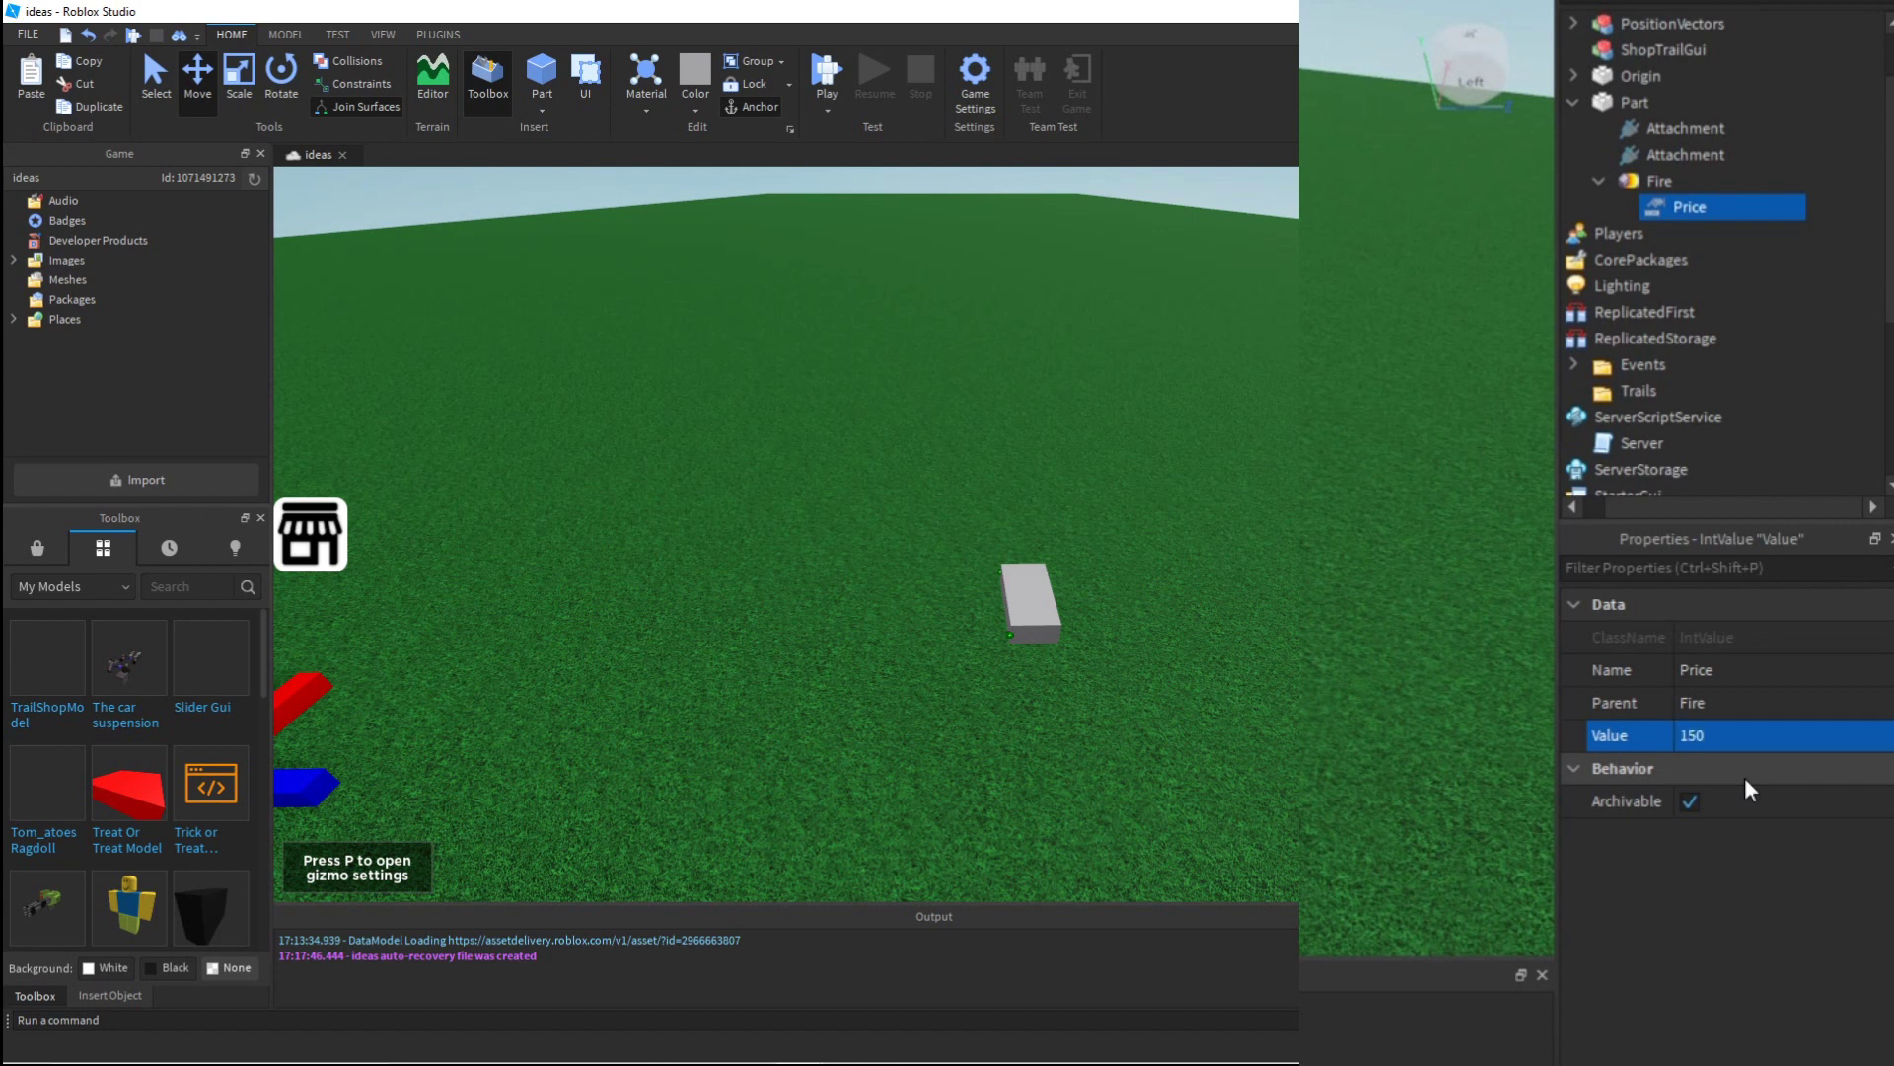
left_click_drag(1658, 181, 1640, 338)
left_click(1668, 370)
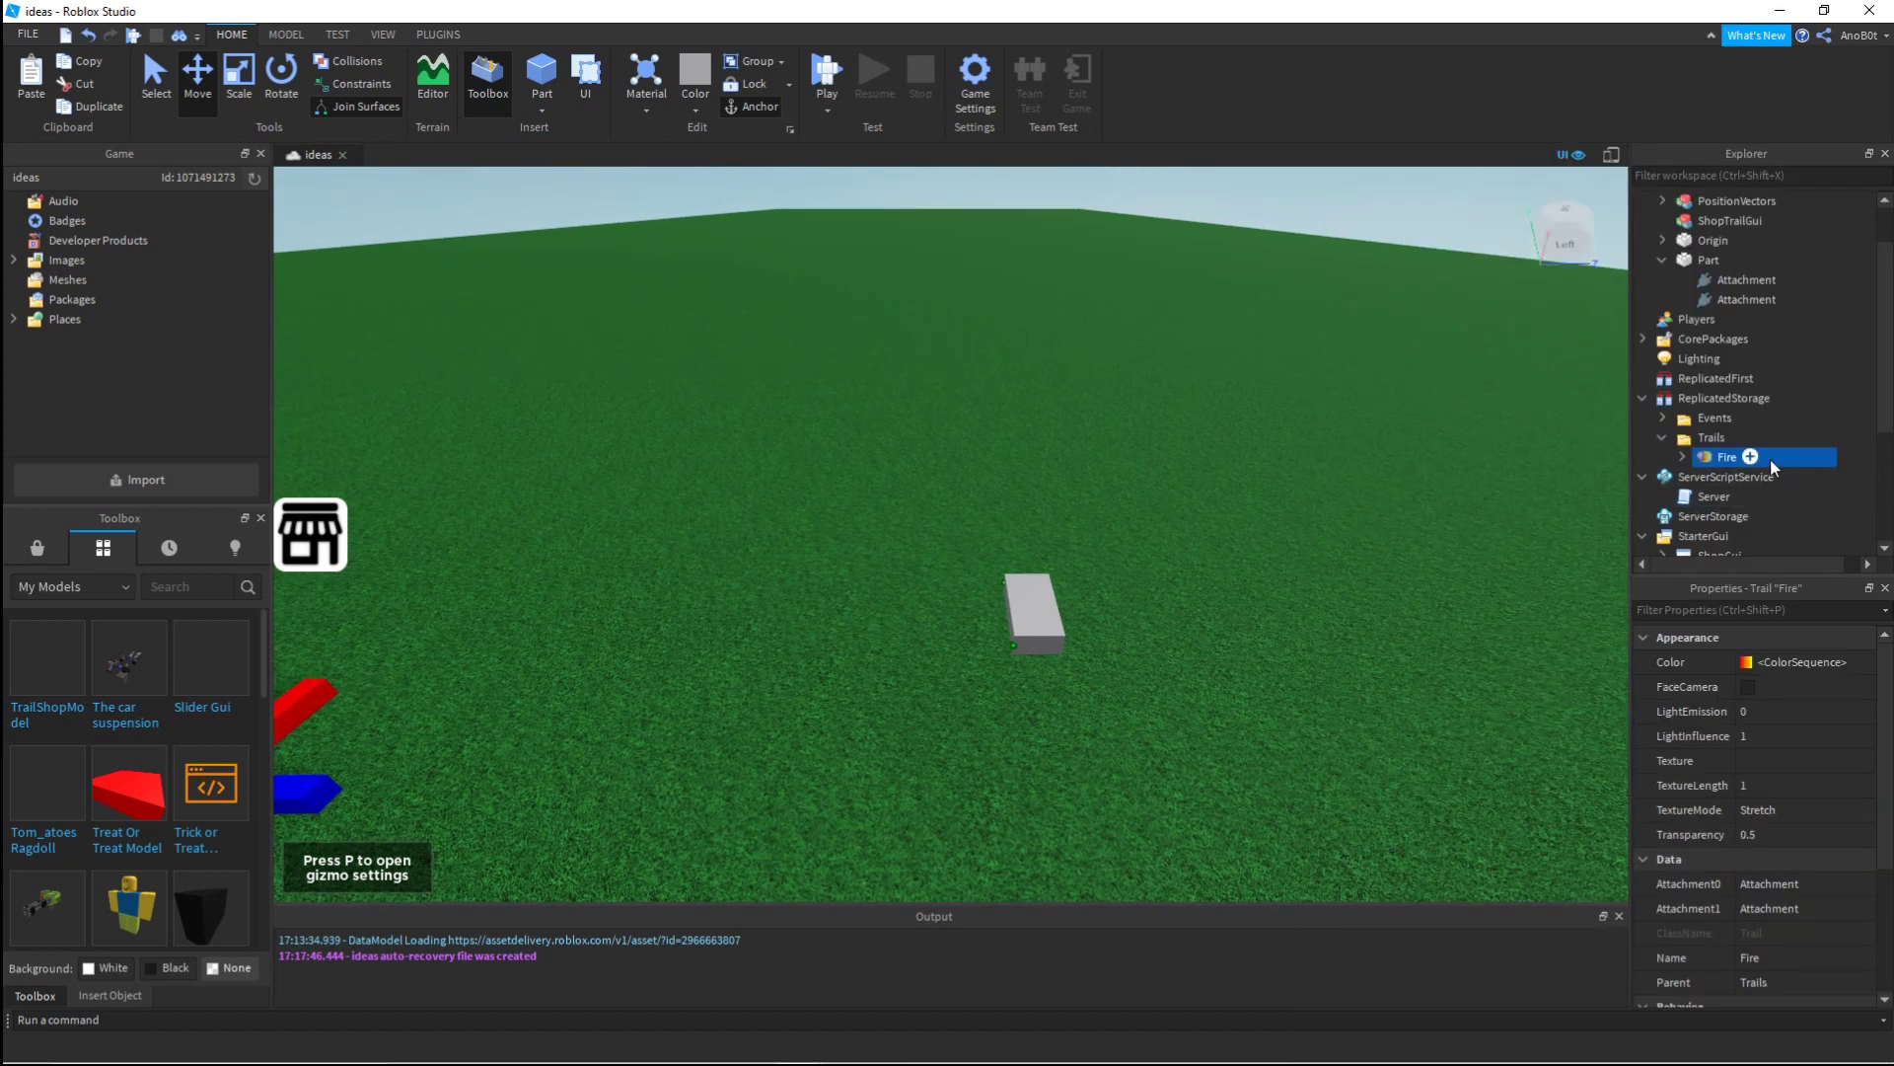
Step: Duplicate the Fire trail, rename the copy Red, and colour it pure red [255, 0, 0]
key("ctrl+d")
key("F2")
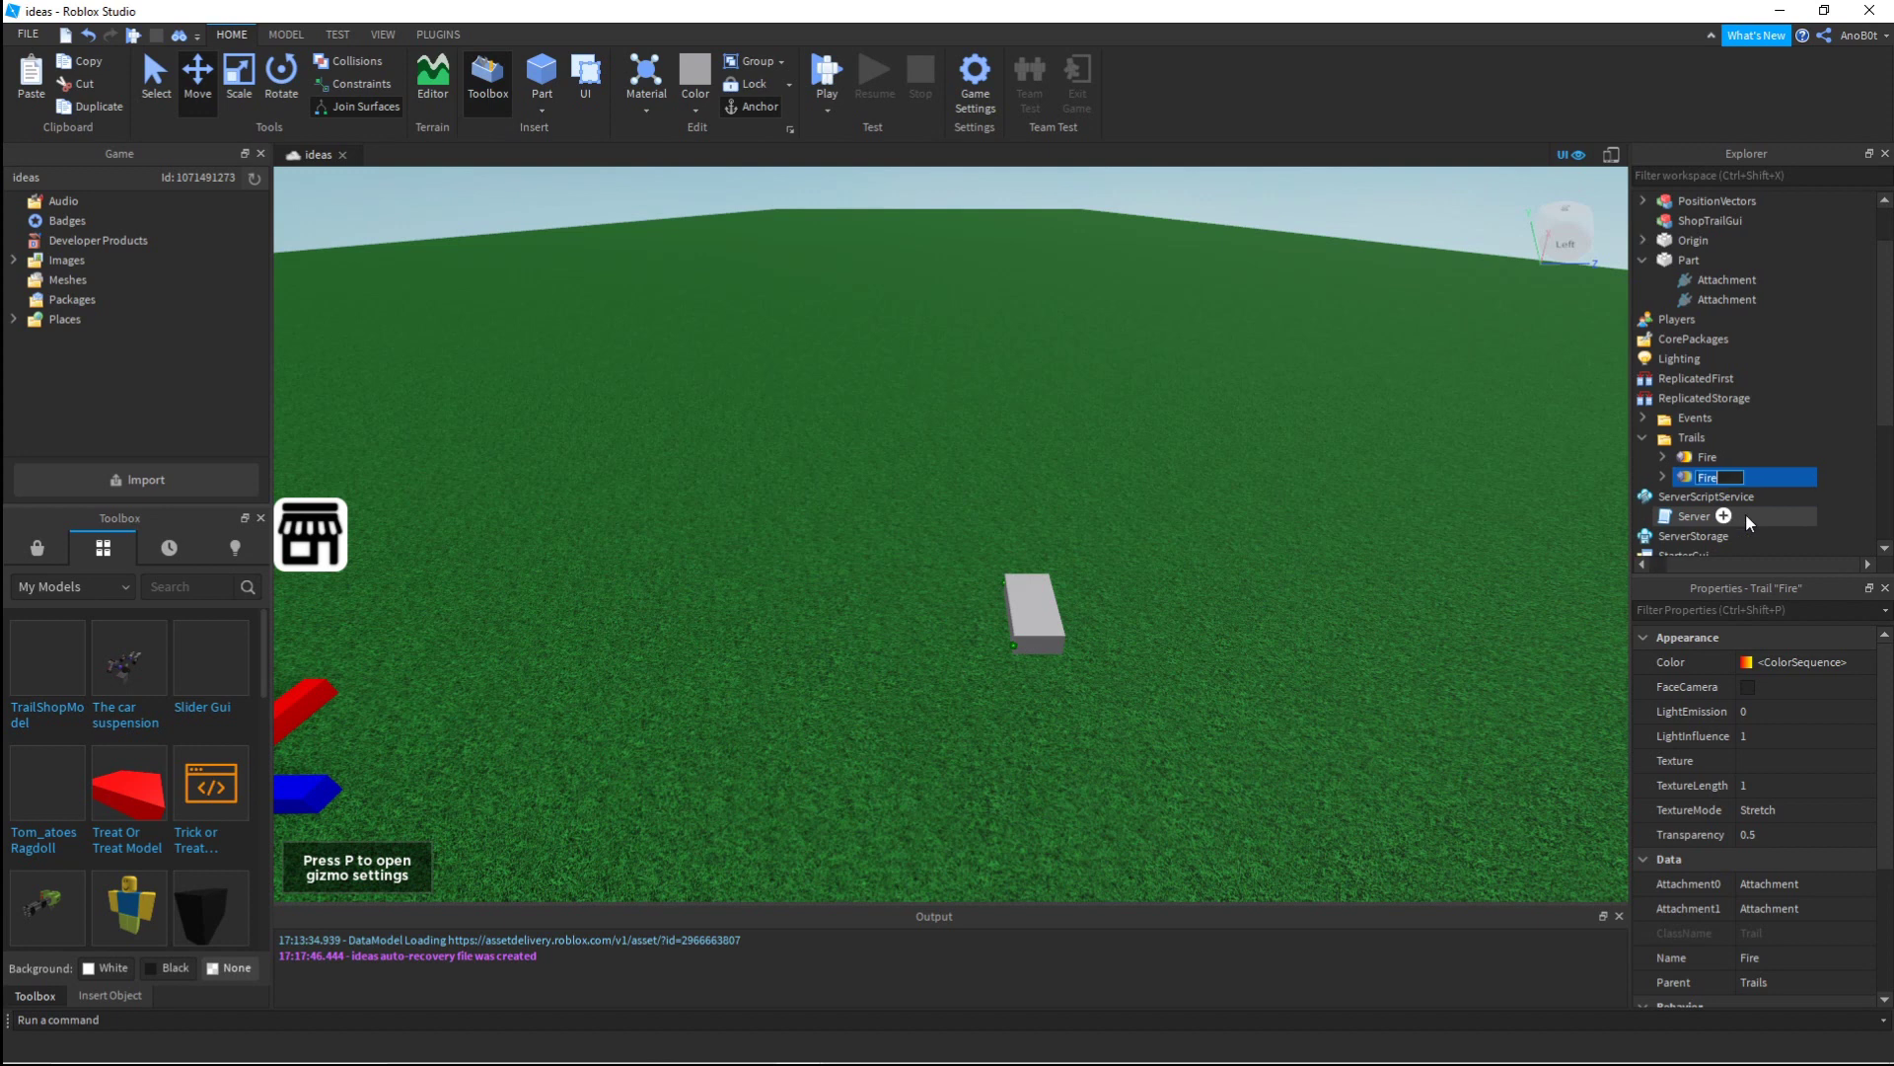
type("Red")
key("Return")
left_click(1746, 662)
left_click(1746, 662)
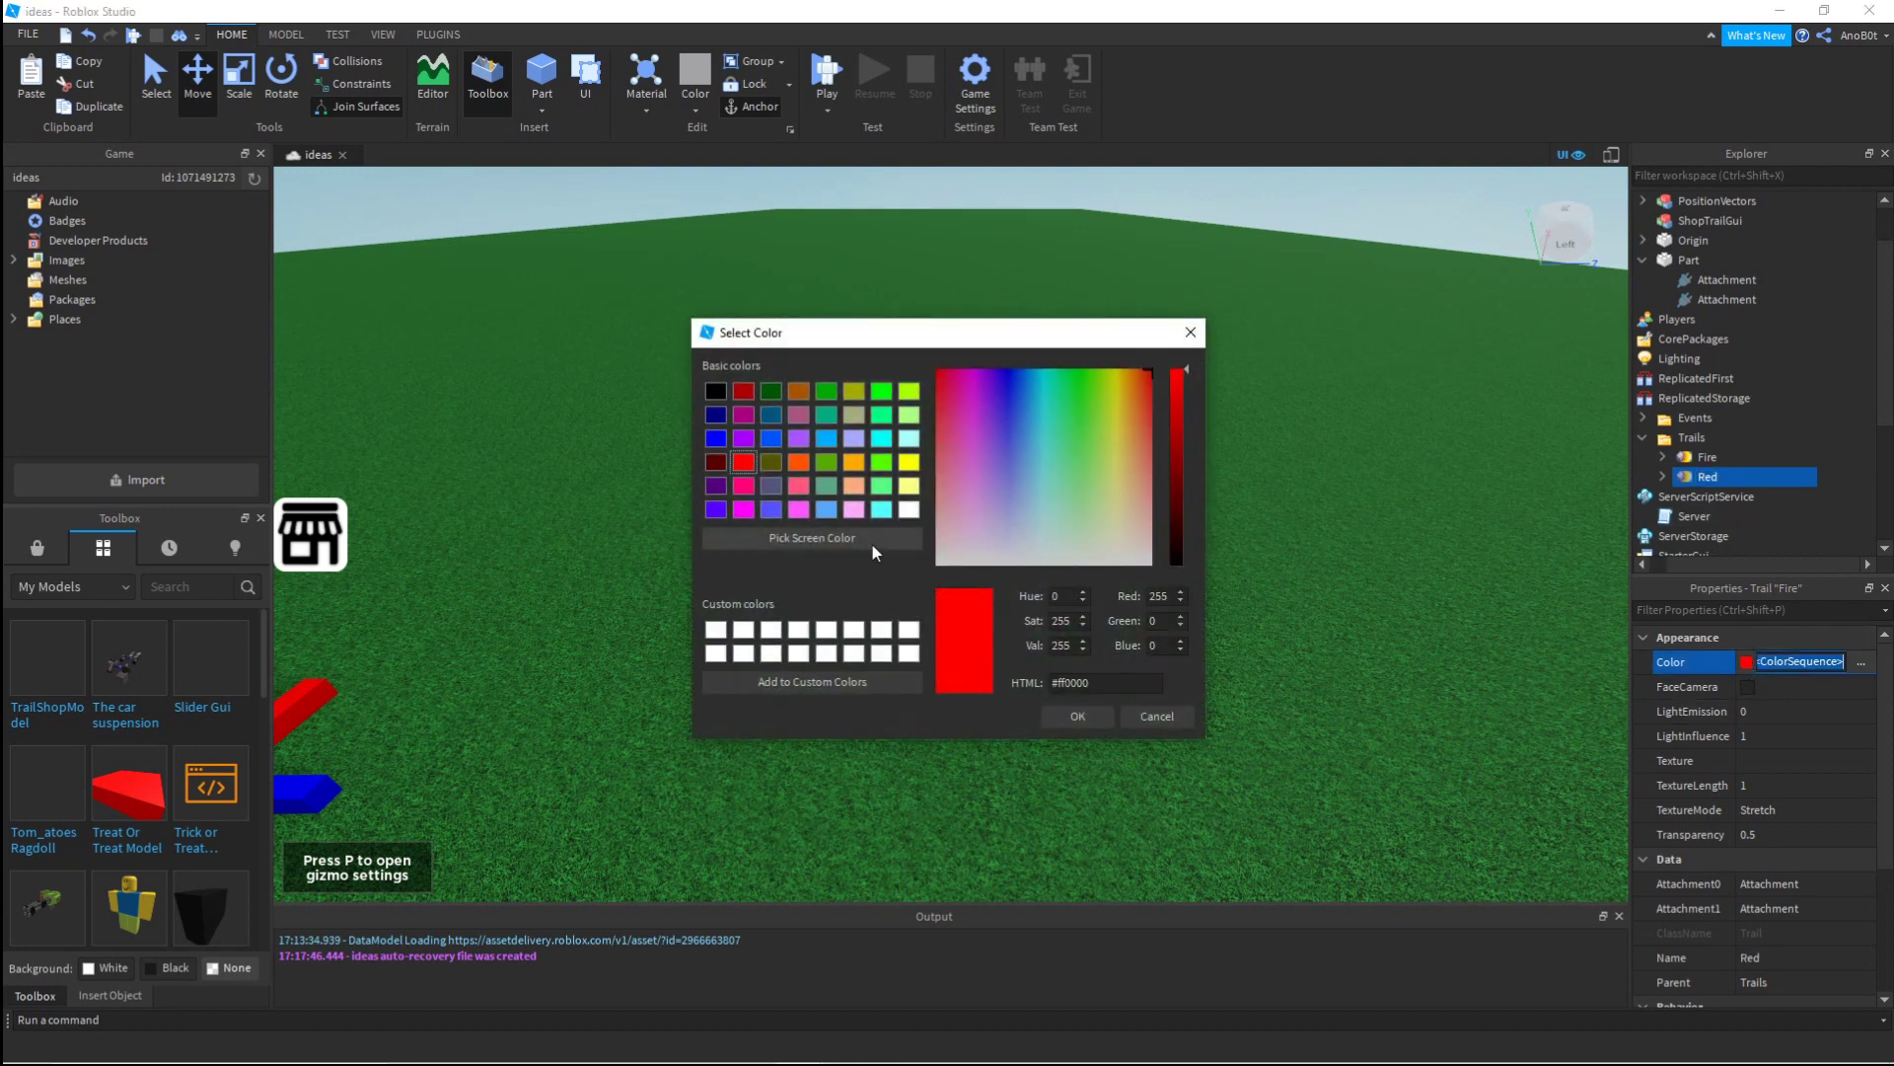
left_click(1078, 716)
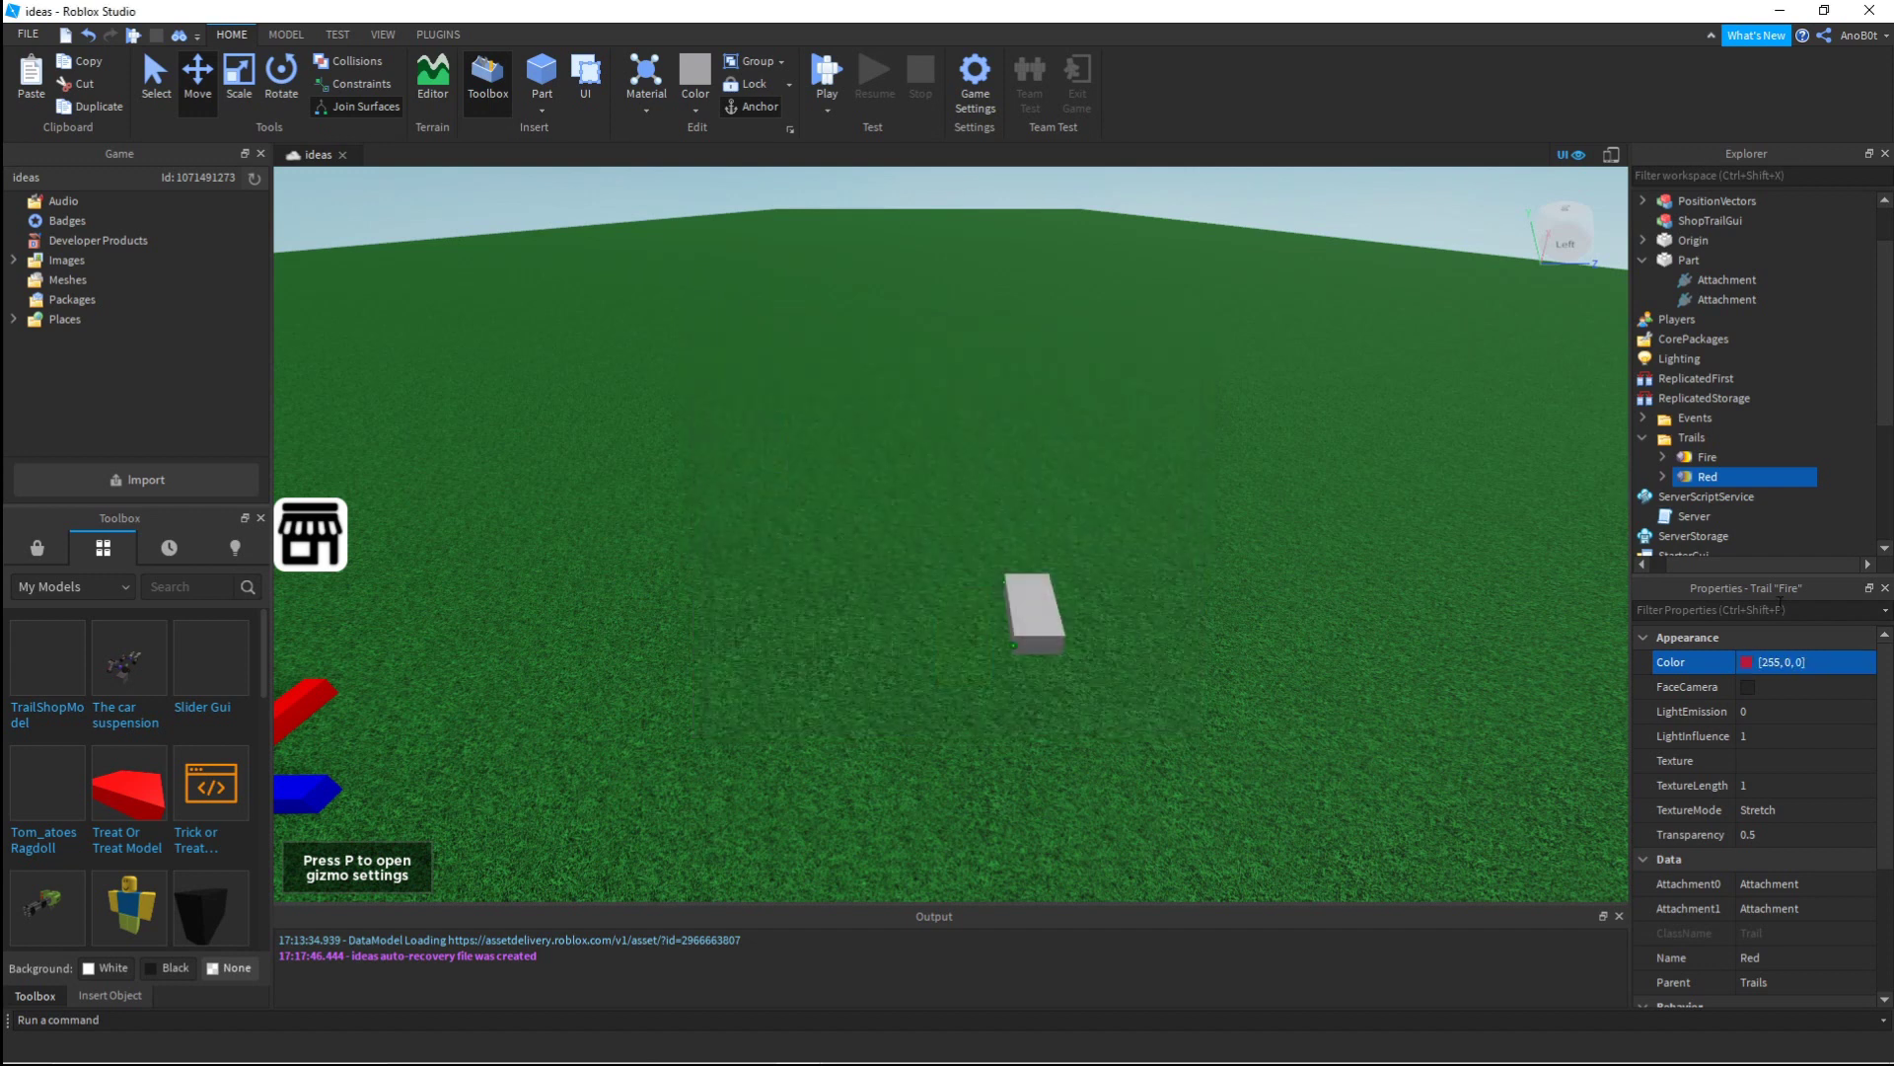
Step: Set the Red trail's Price value to 50
left_click(1663, 477)
left_click(1703, 496)
left_click(1766, 736)
type("50")
key("Return")
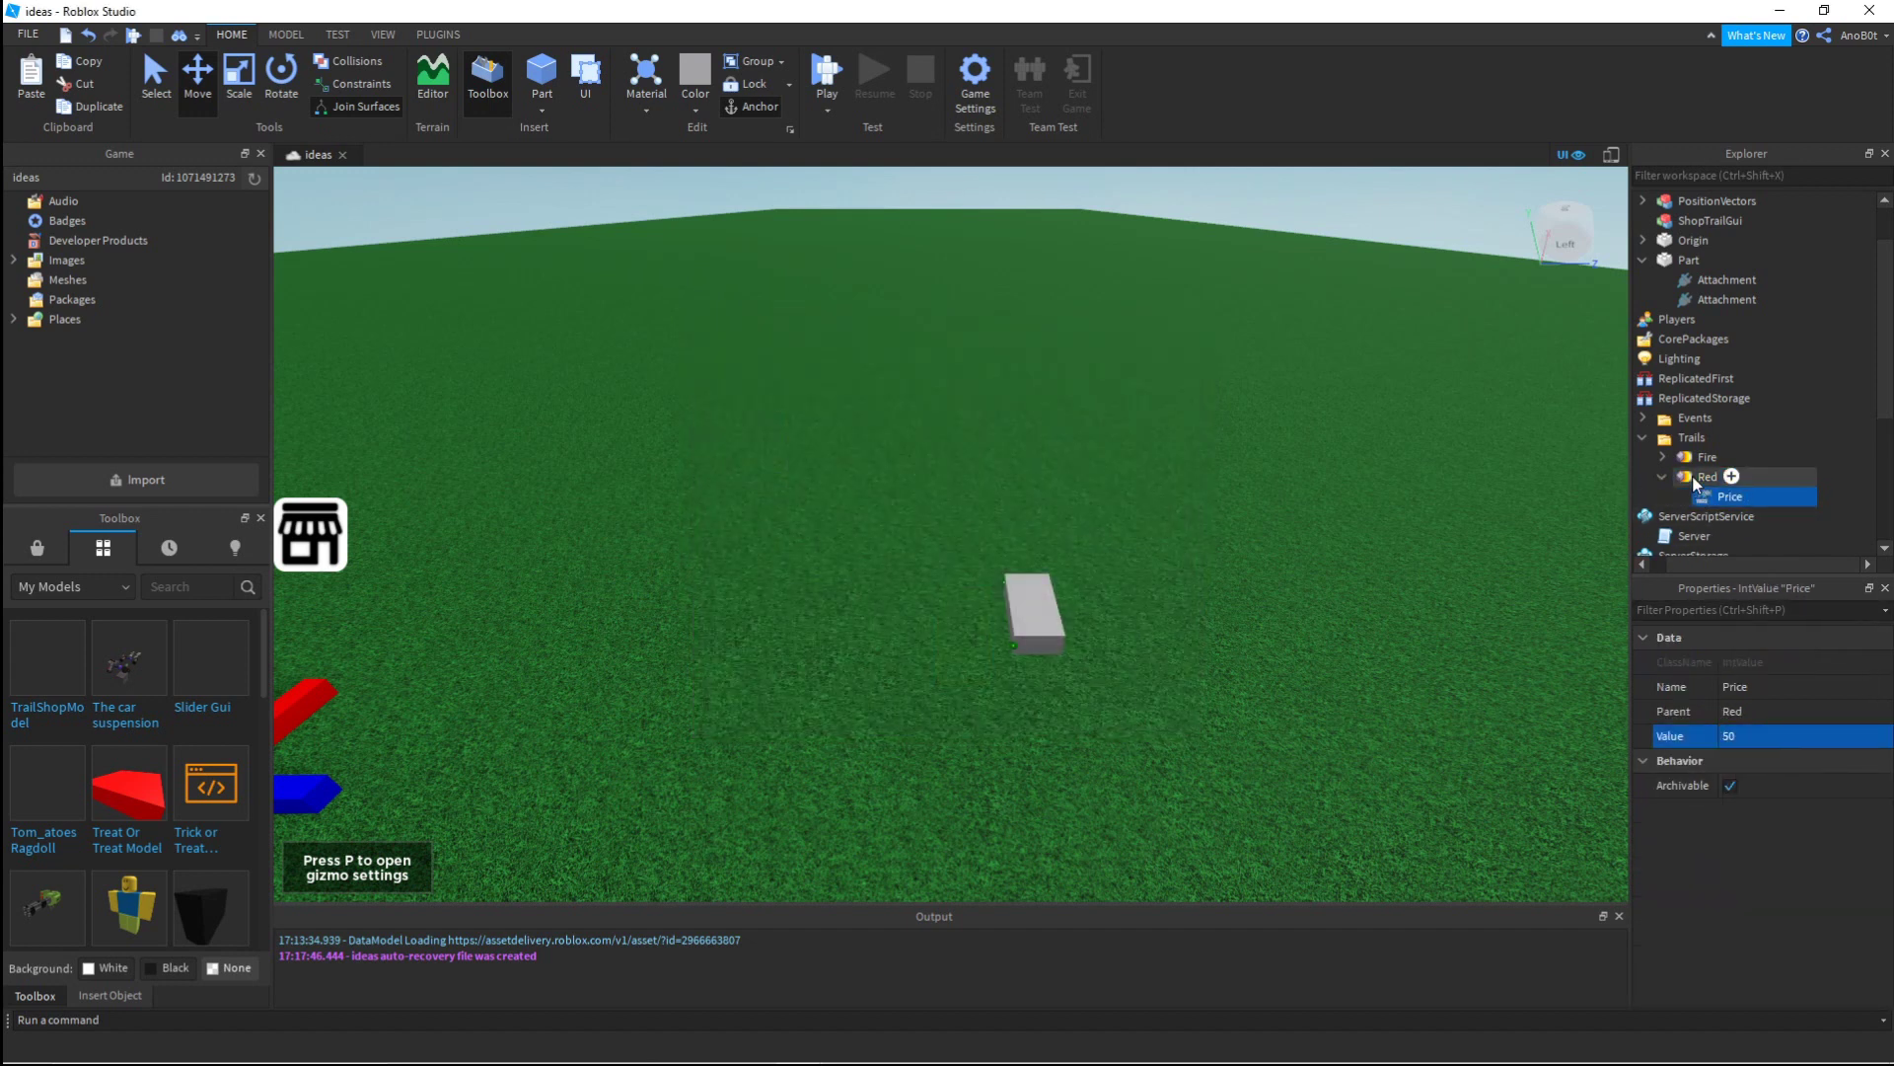
left_click(1663, 477)
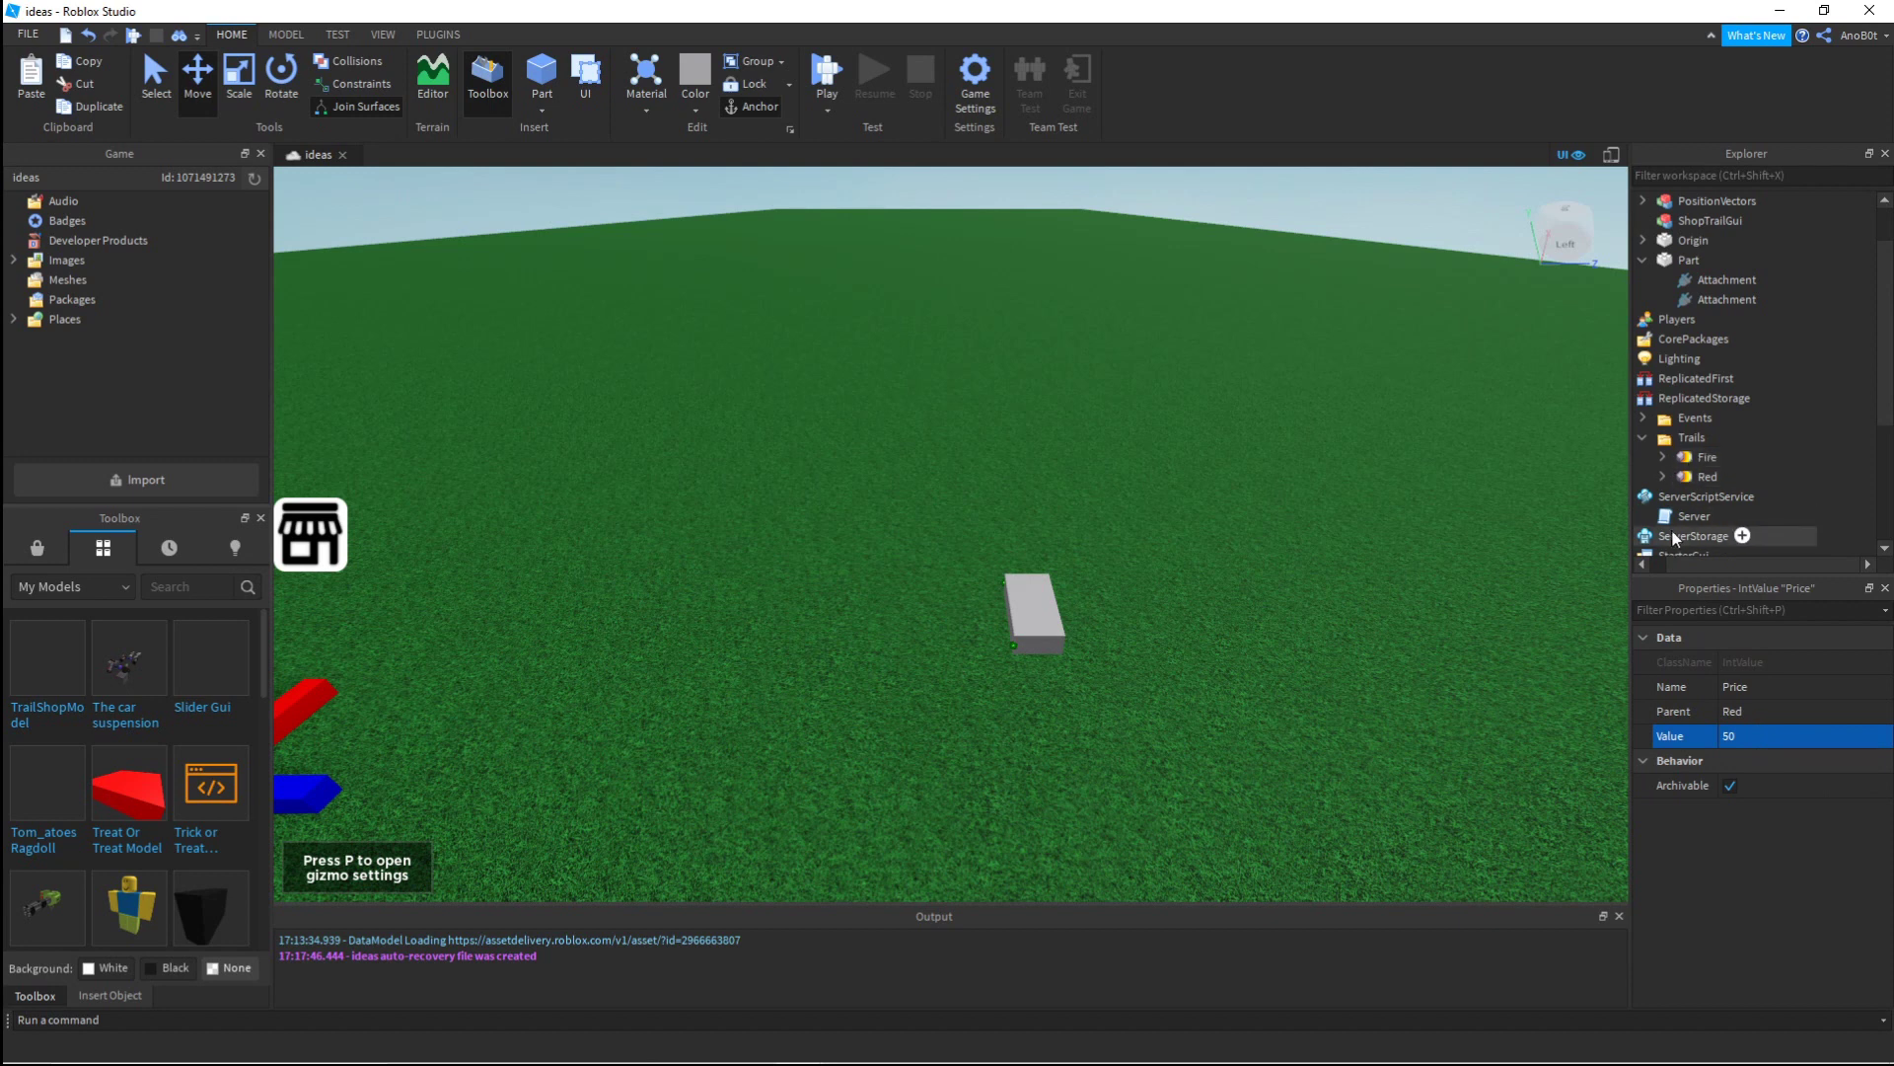
left_click(1700, 477)
Step: Duplicate the Red trail and name the copy Rainbow
key("ctrl+d")
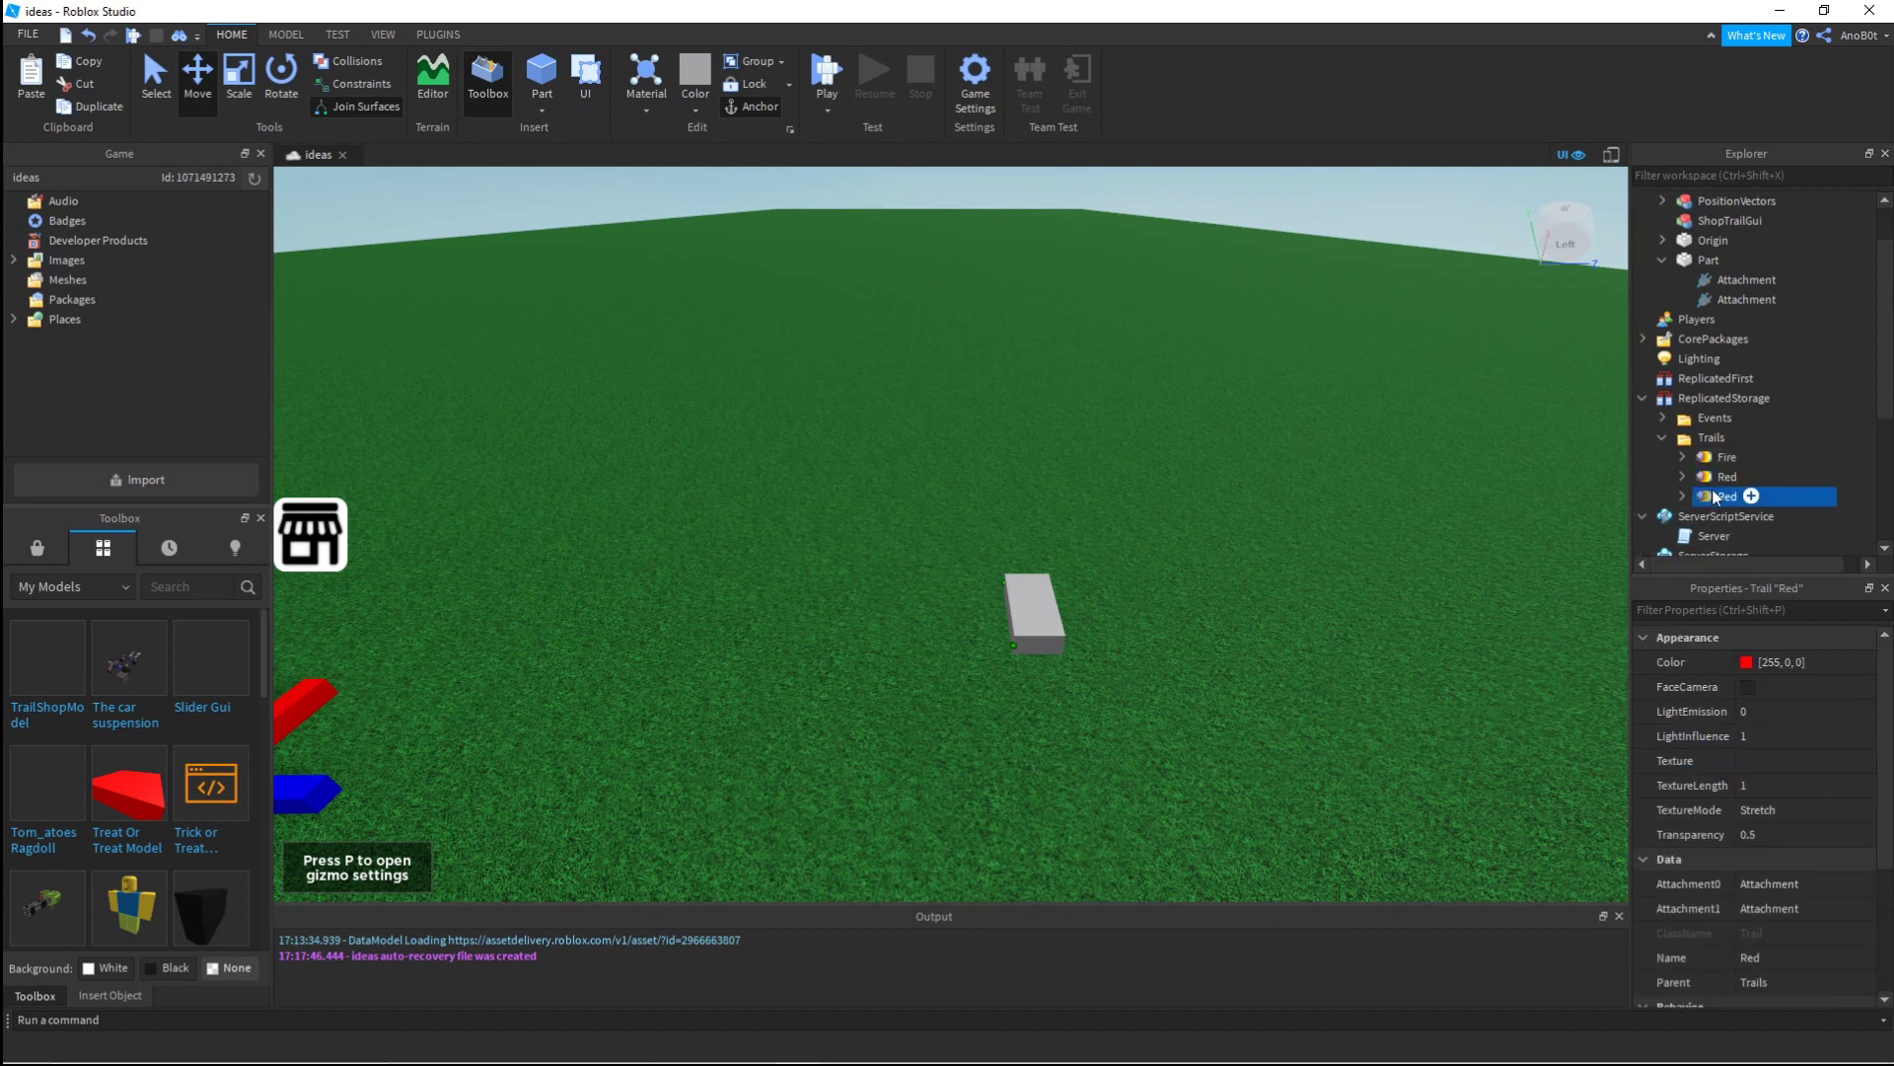
double_click(1728, 496)
type("Rainbow")
key("Return")
Step: Add a yellow keypoint early in the Rainbow trail's colour sequence
left_click(1860, 662)
left_click(1002, 607)
left_click(1131, 634)
left_click(908, 476)
left_click(1190, 346)
left_click_drag(1003, 607, 1096, 607)
left_click(1132, 633)
left_click_drag(1282, 515, 1484, 518)
Step: Add green and blue keypoints at mid-gradient and 0.606, and make the gradient's end purple
left_click(1382, 577)
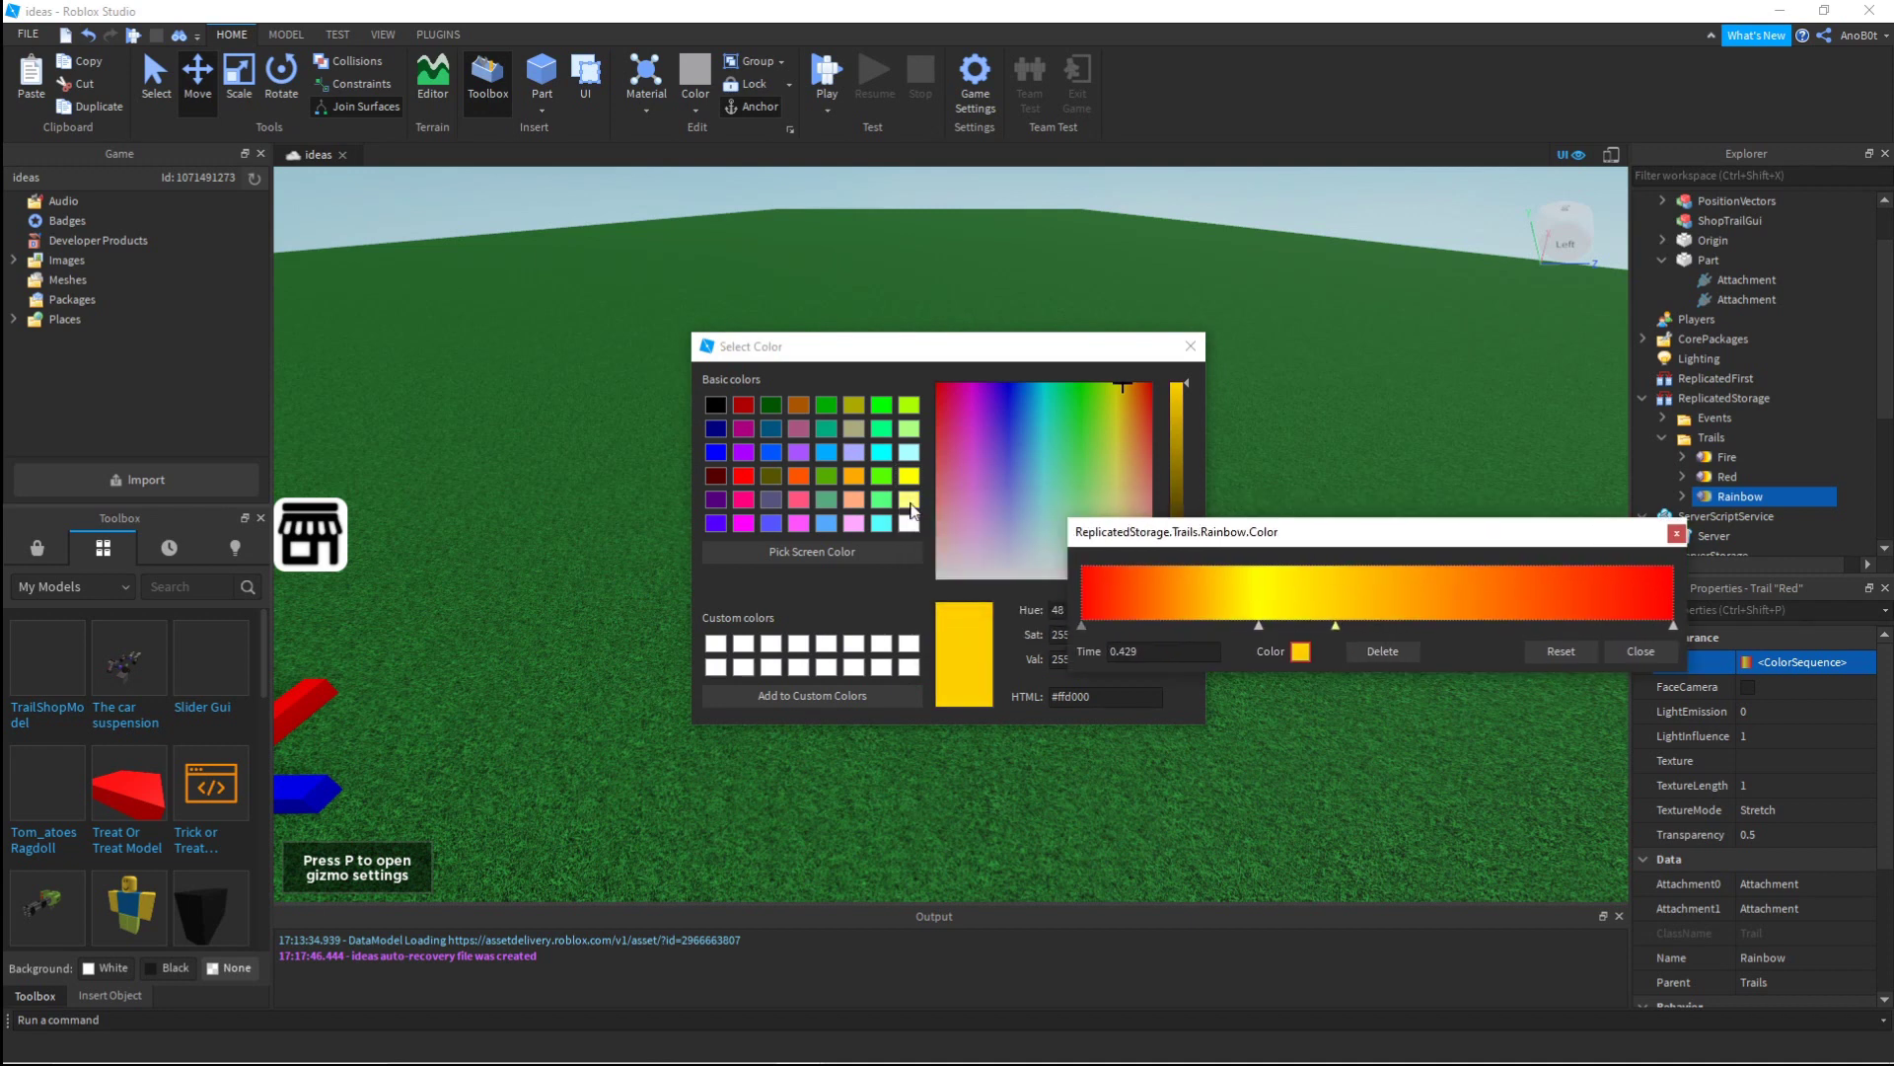
left_click(882, 476)
left_click(1473, 583)
left_click(715, 452)
left_click(1706, 612)
left_click(743, 452)
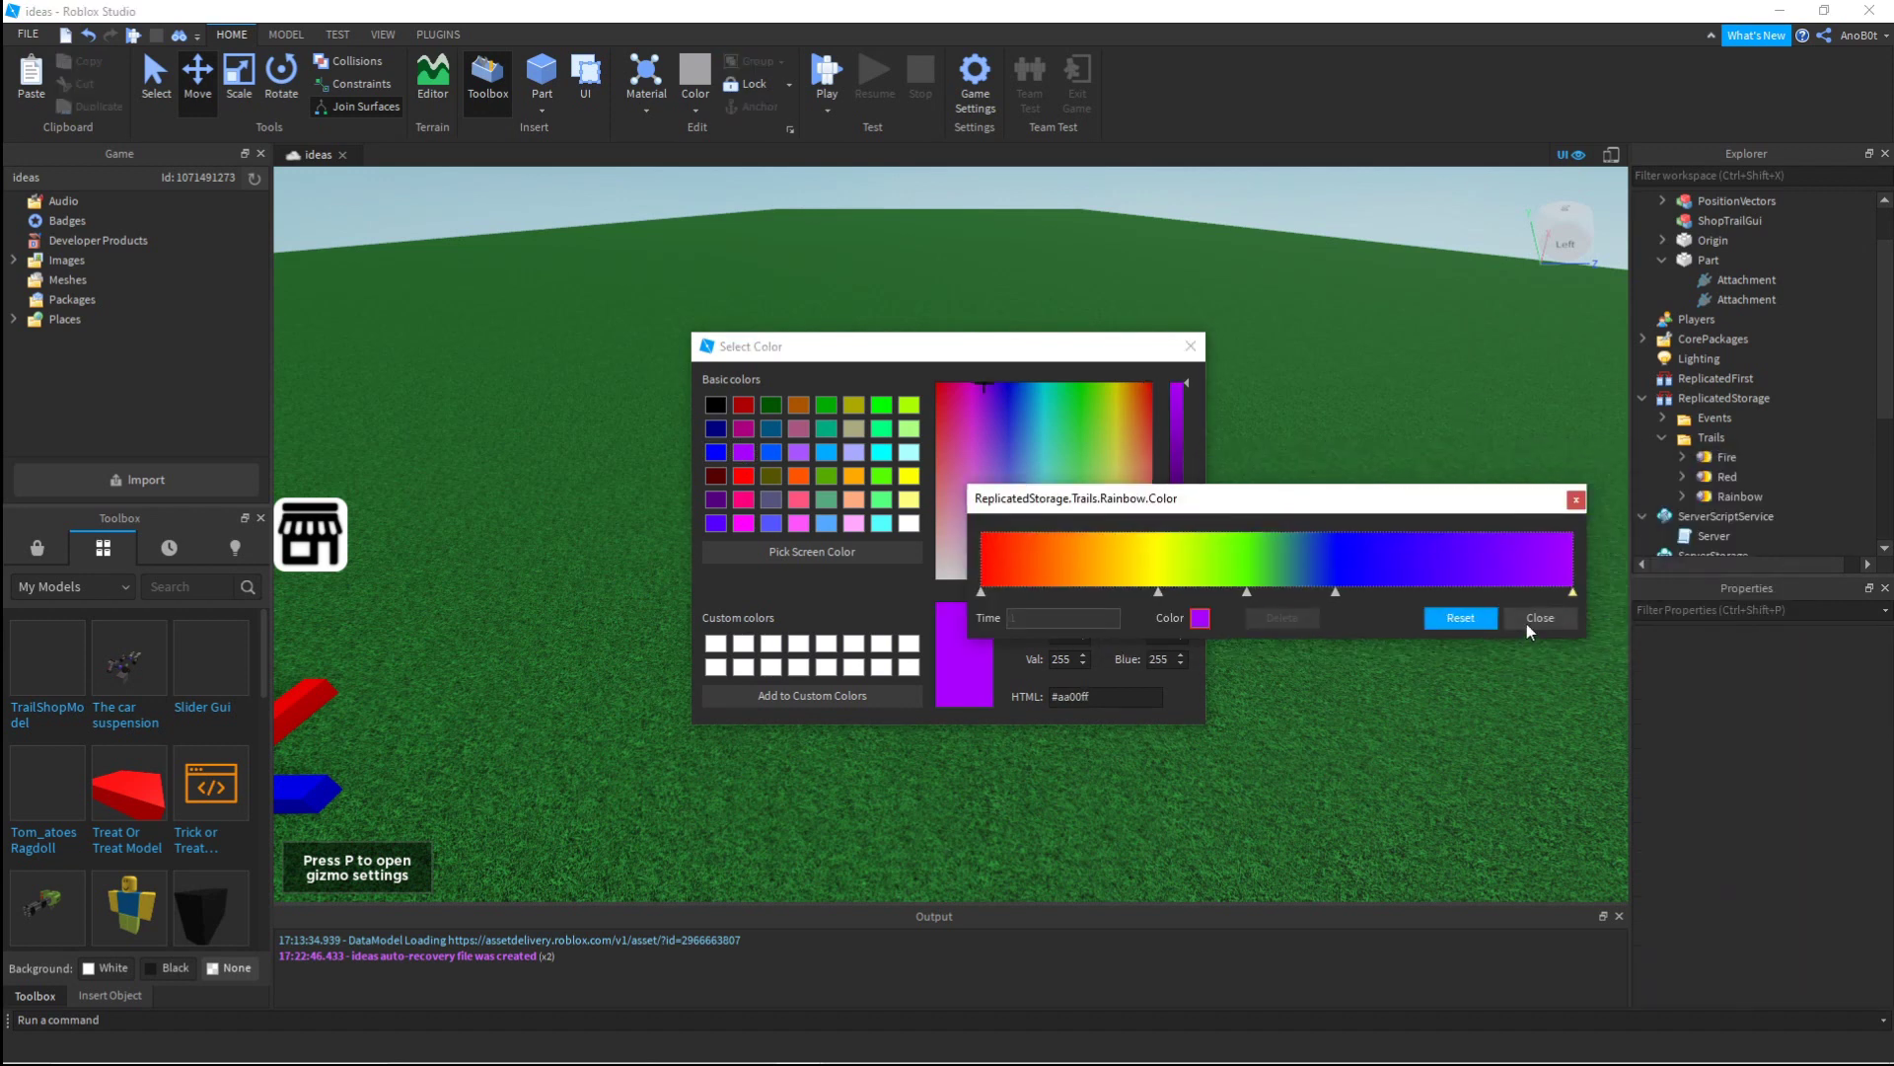
left_click(1673, 636)
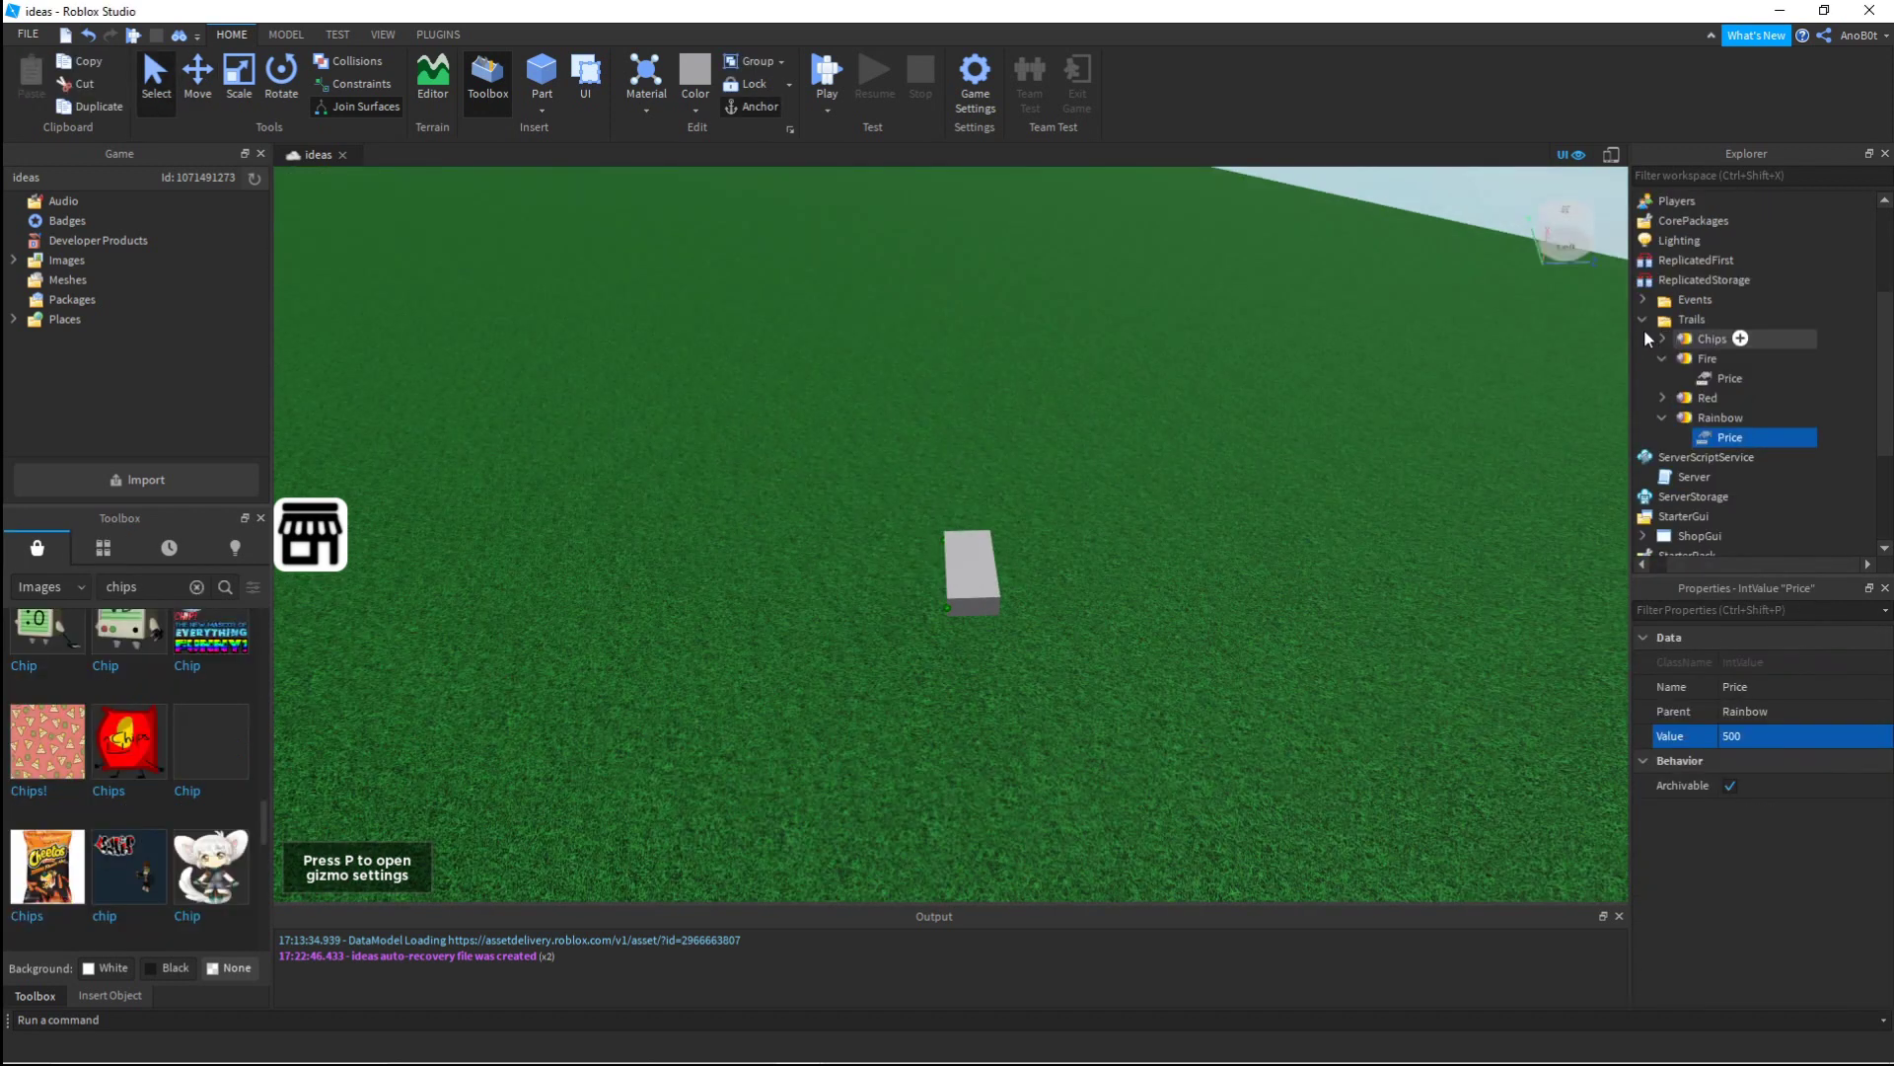
left_click(1642, 319)
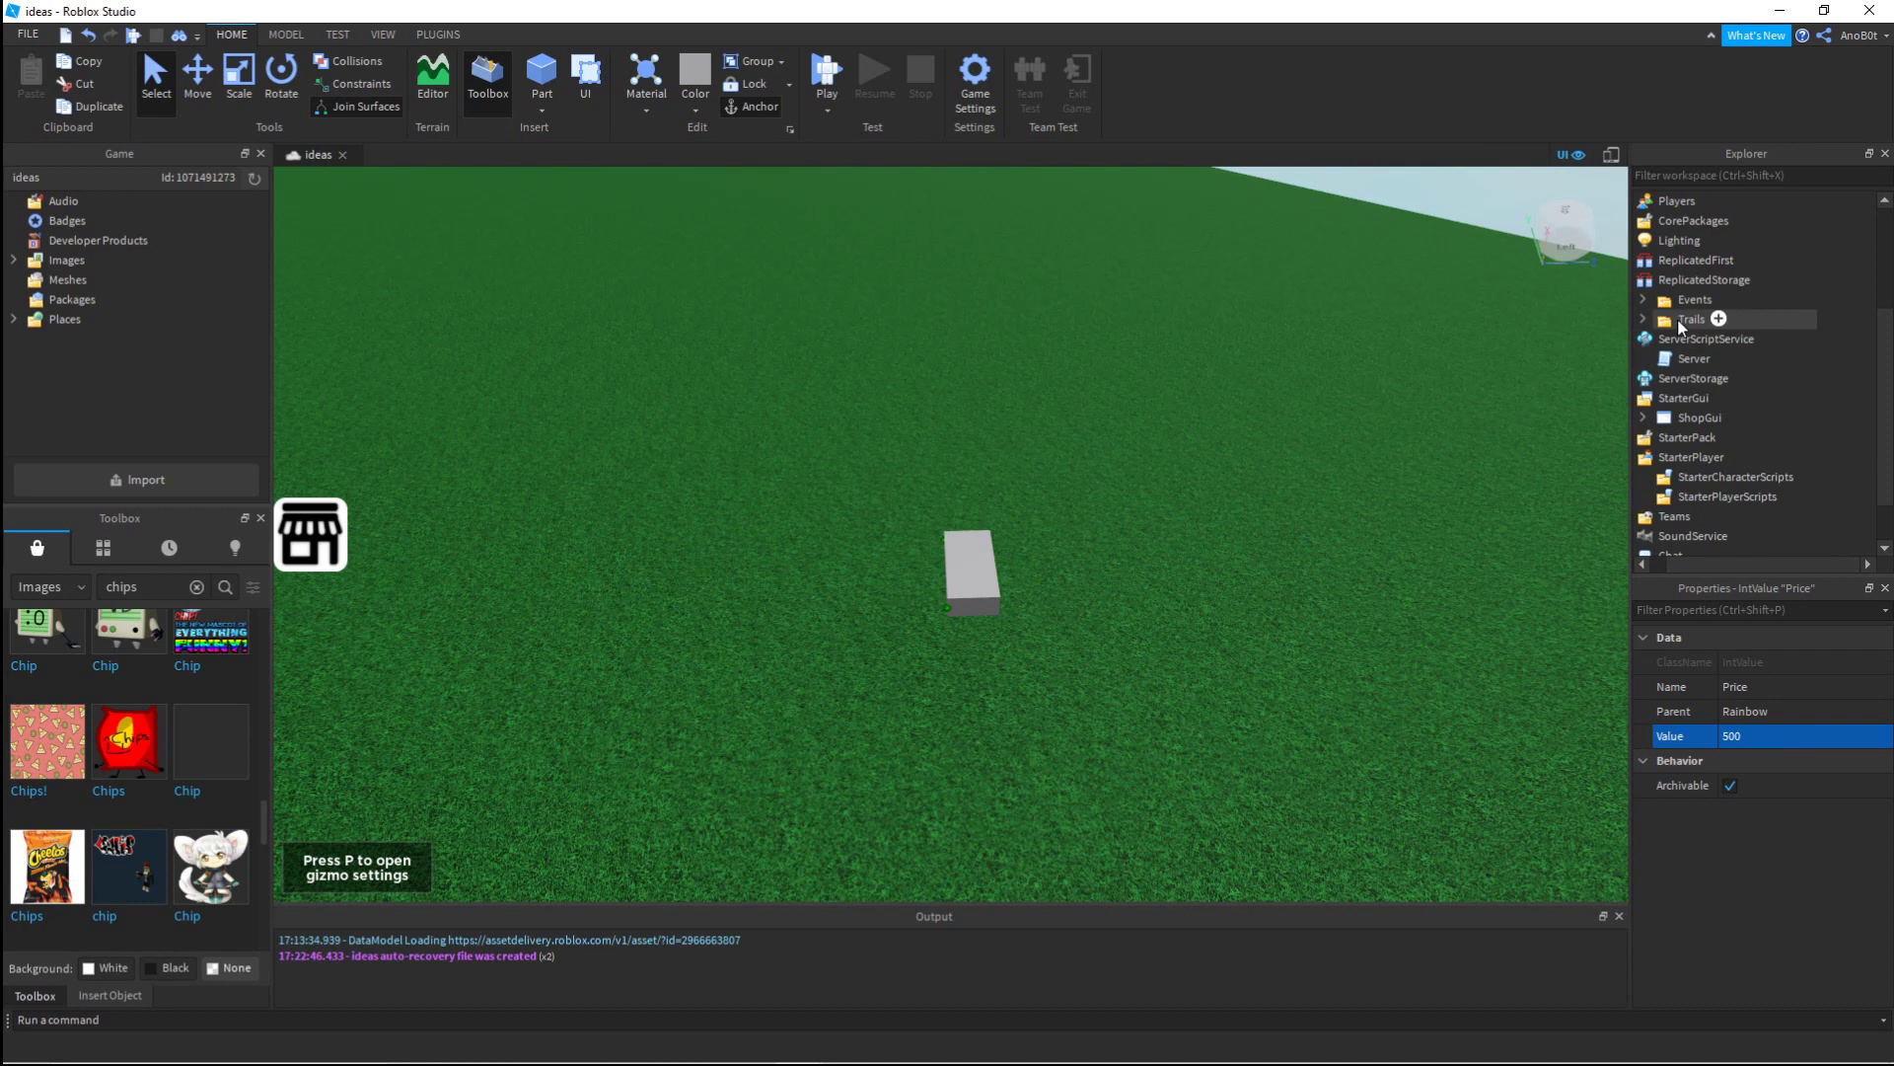
Step: Collapse the Trails folder and expand Events to show BuyItem and SendData
left_click(1691, 319)
right_click_drag(1239, 453, 1239, 454)
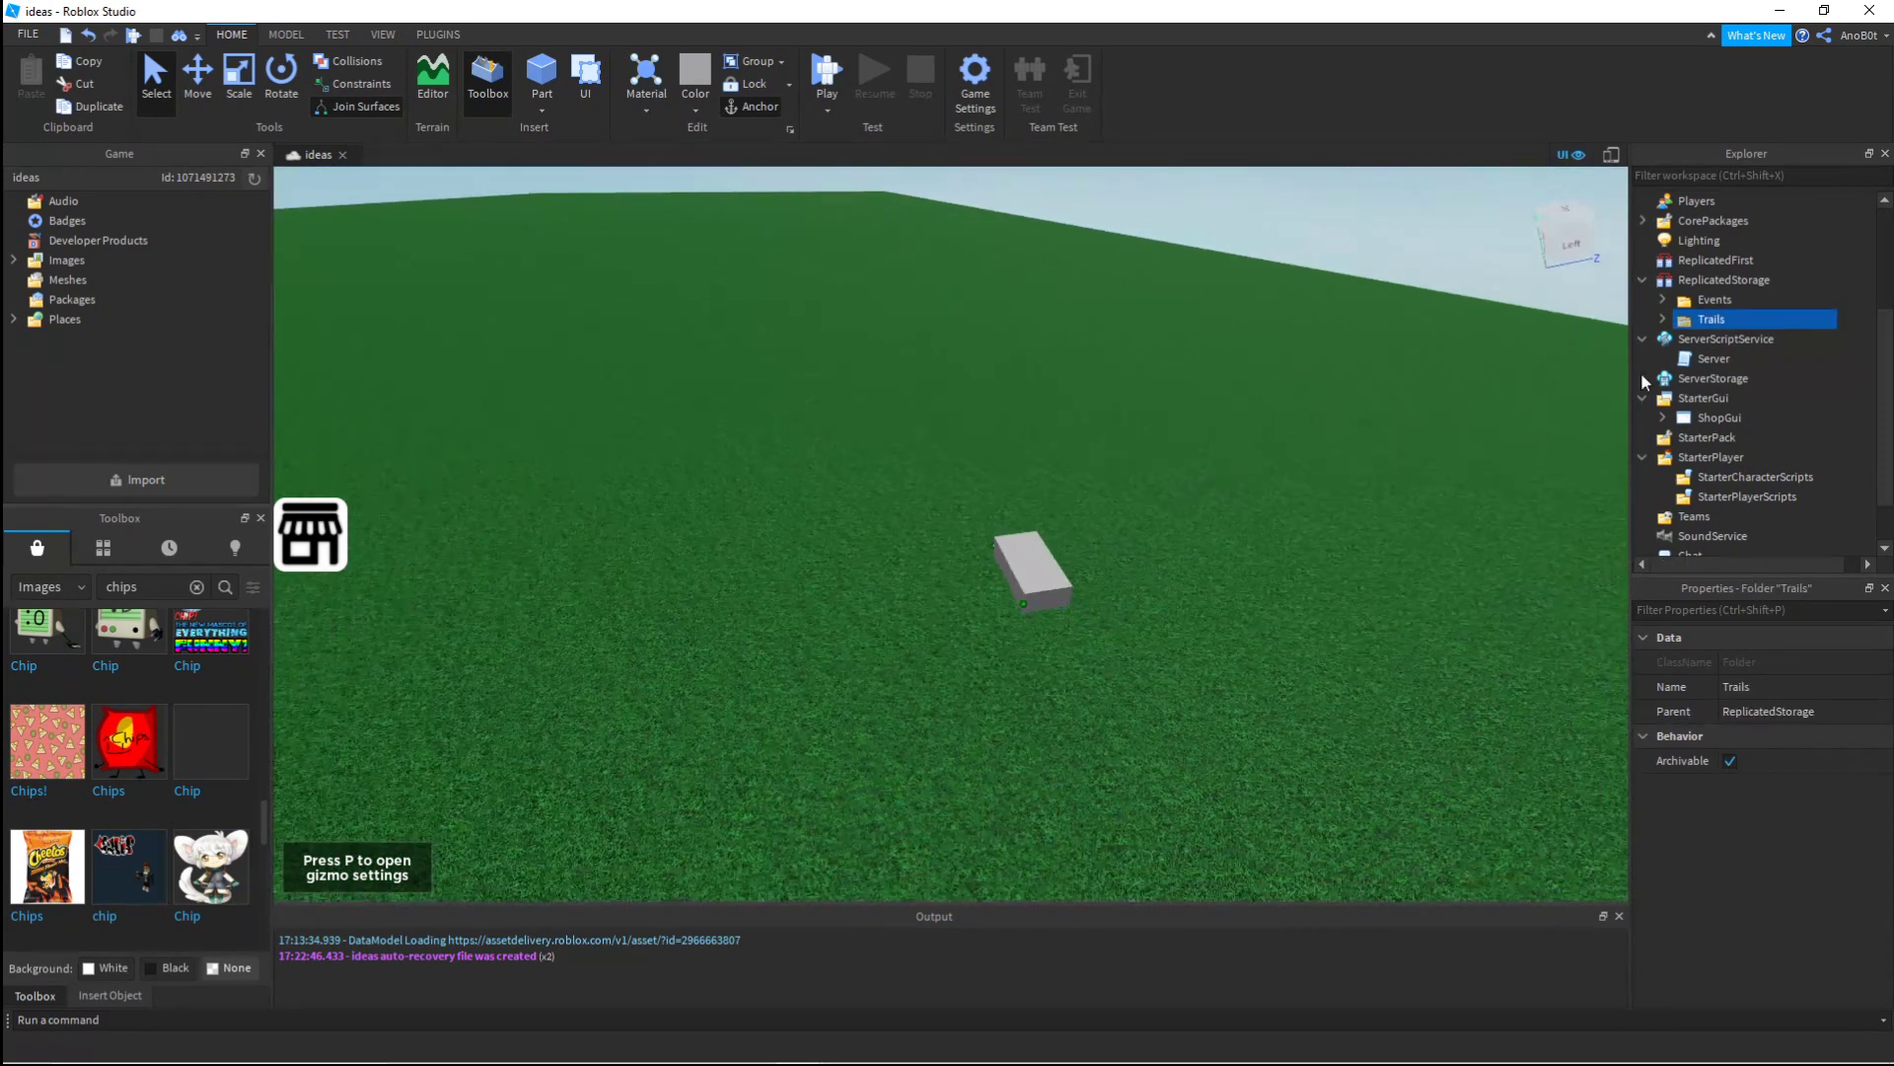
left_click(1665, 299)
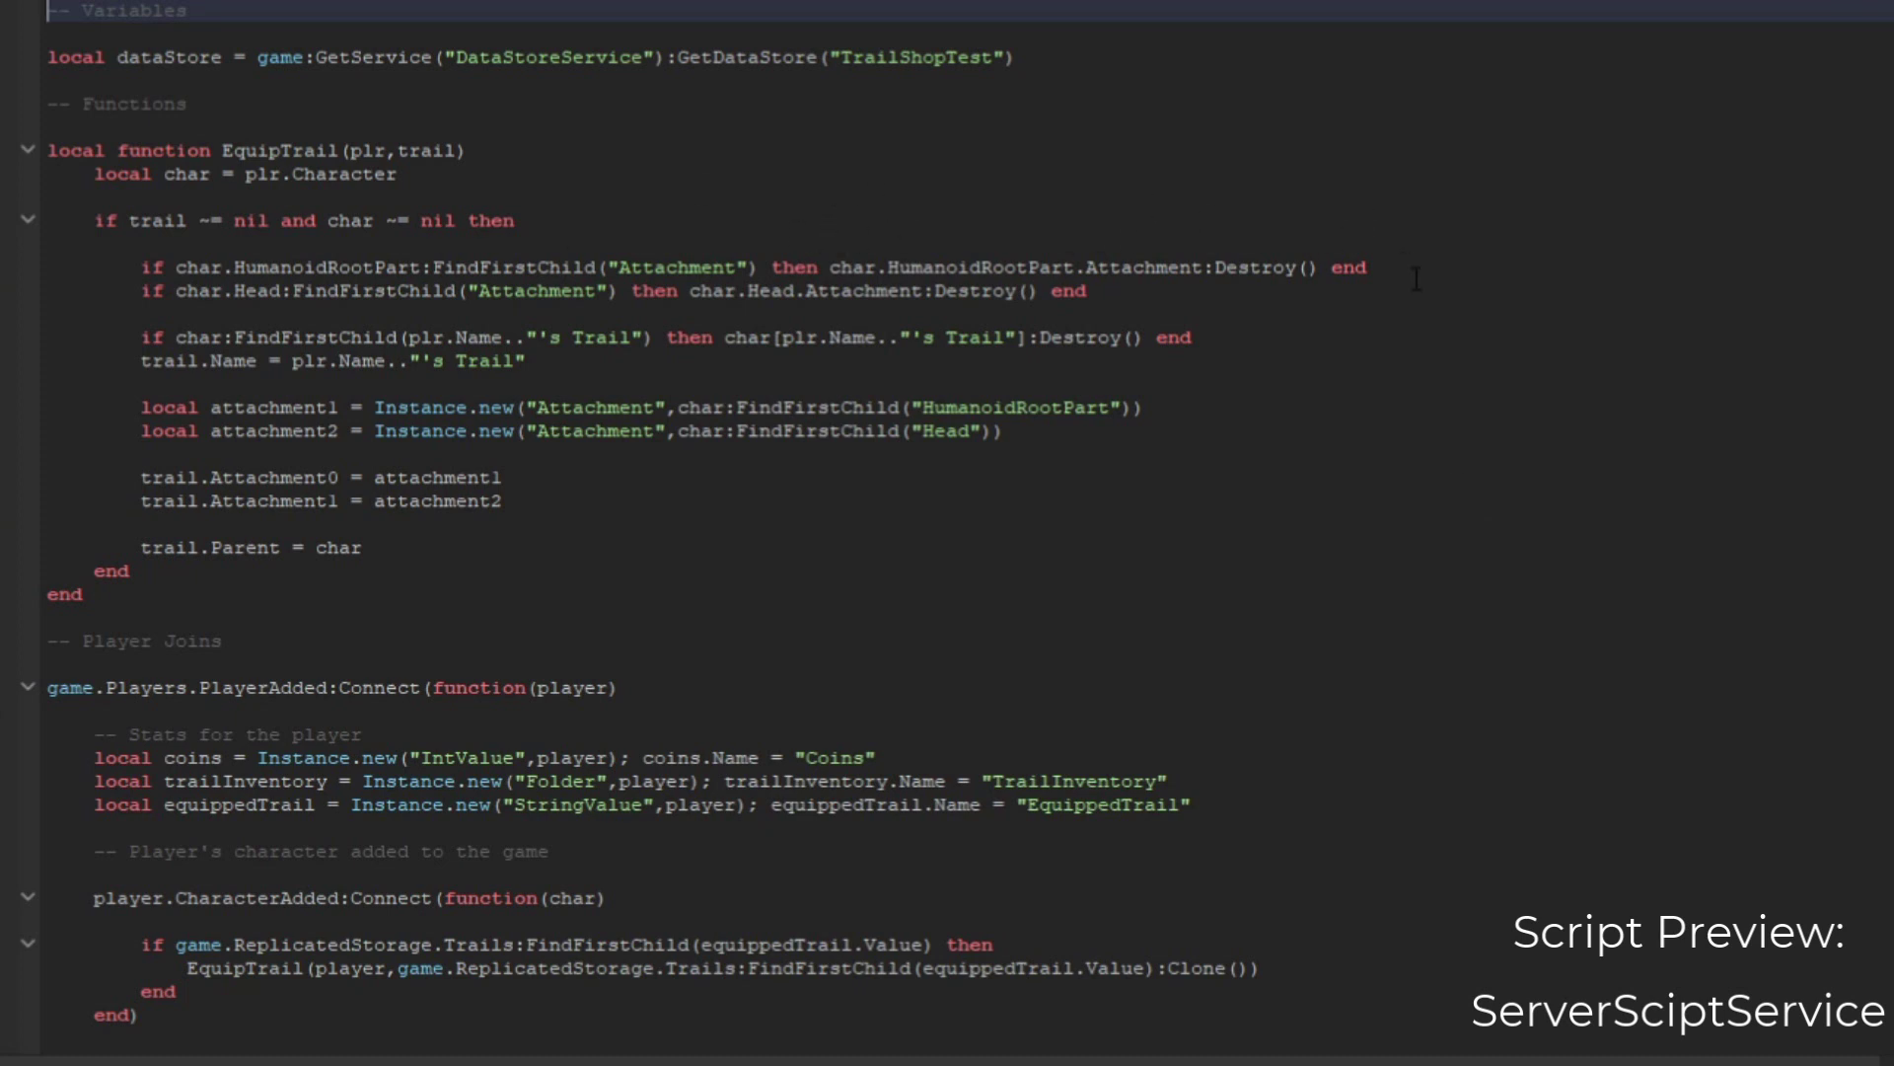
right_click(301, 128)
left_click(99, 103)
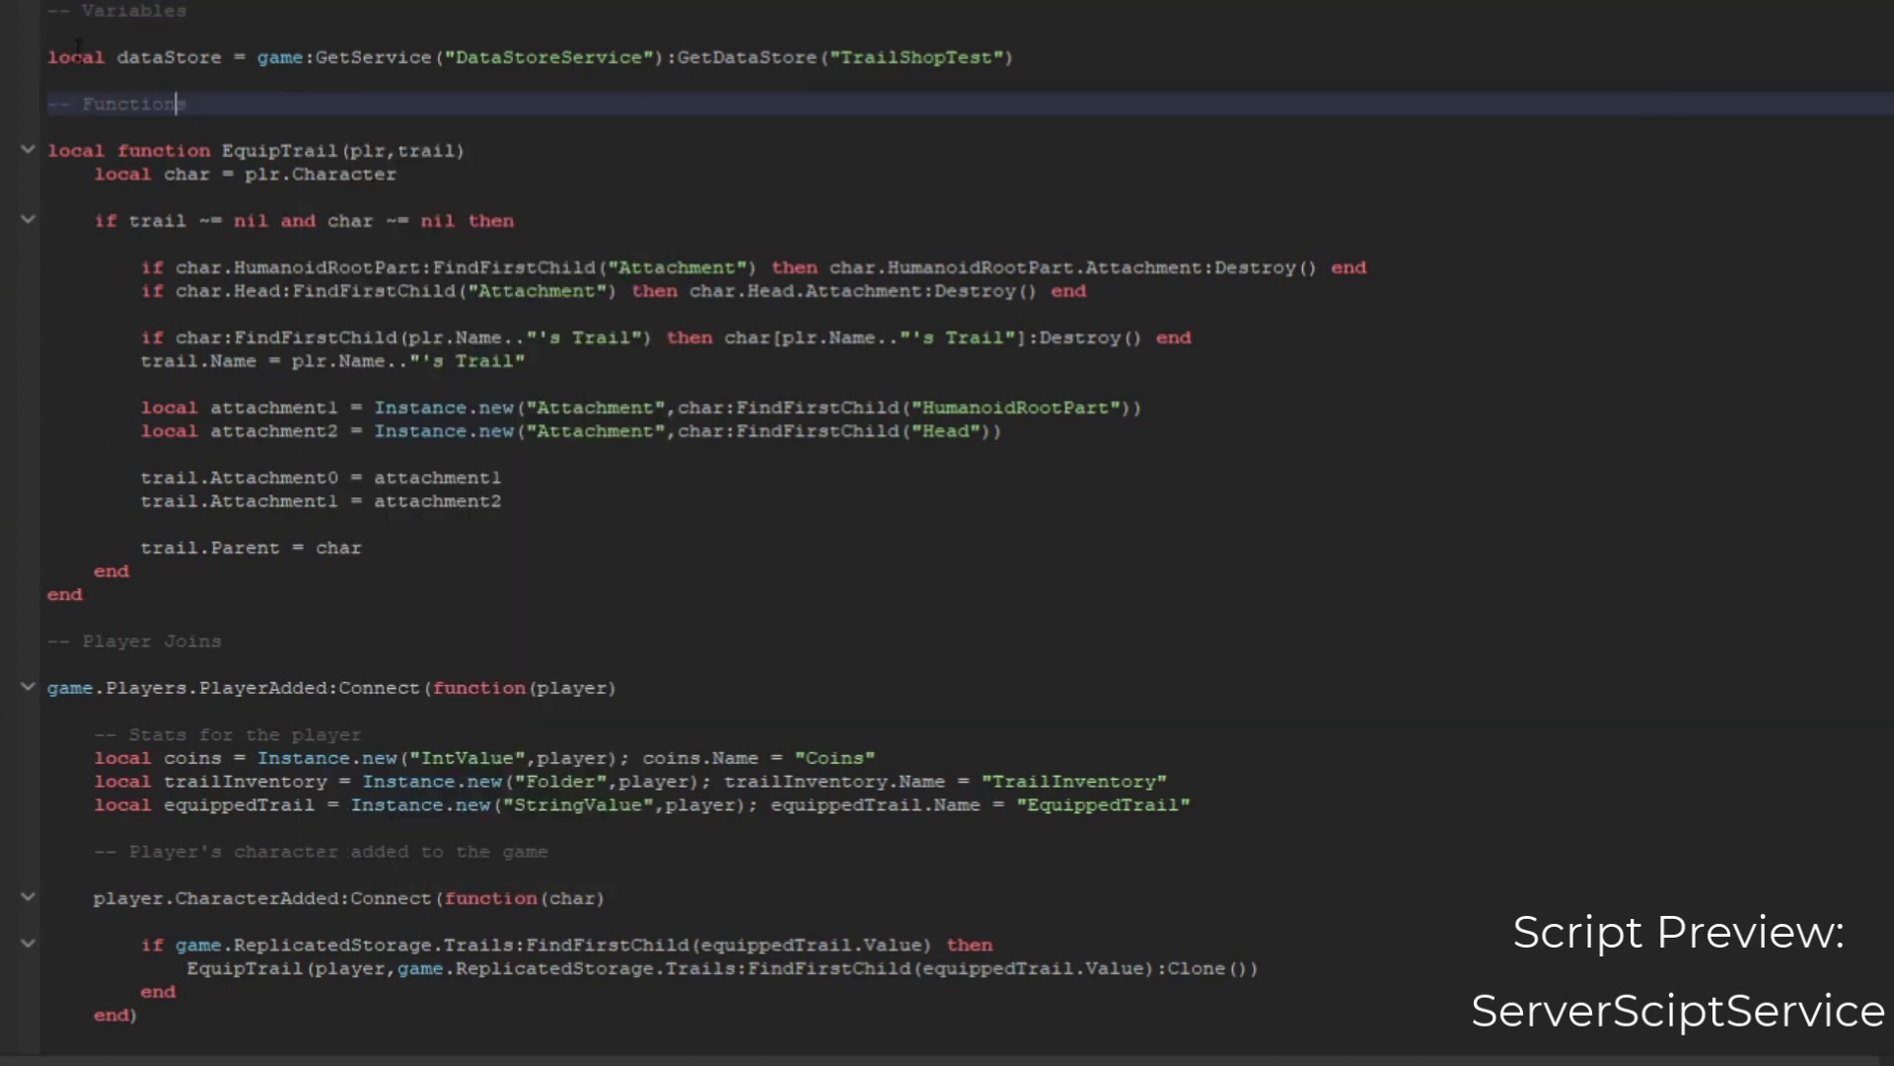
left_click_drag(841, 57, 1015, 57)
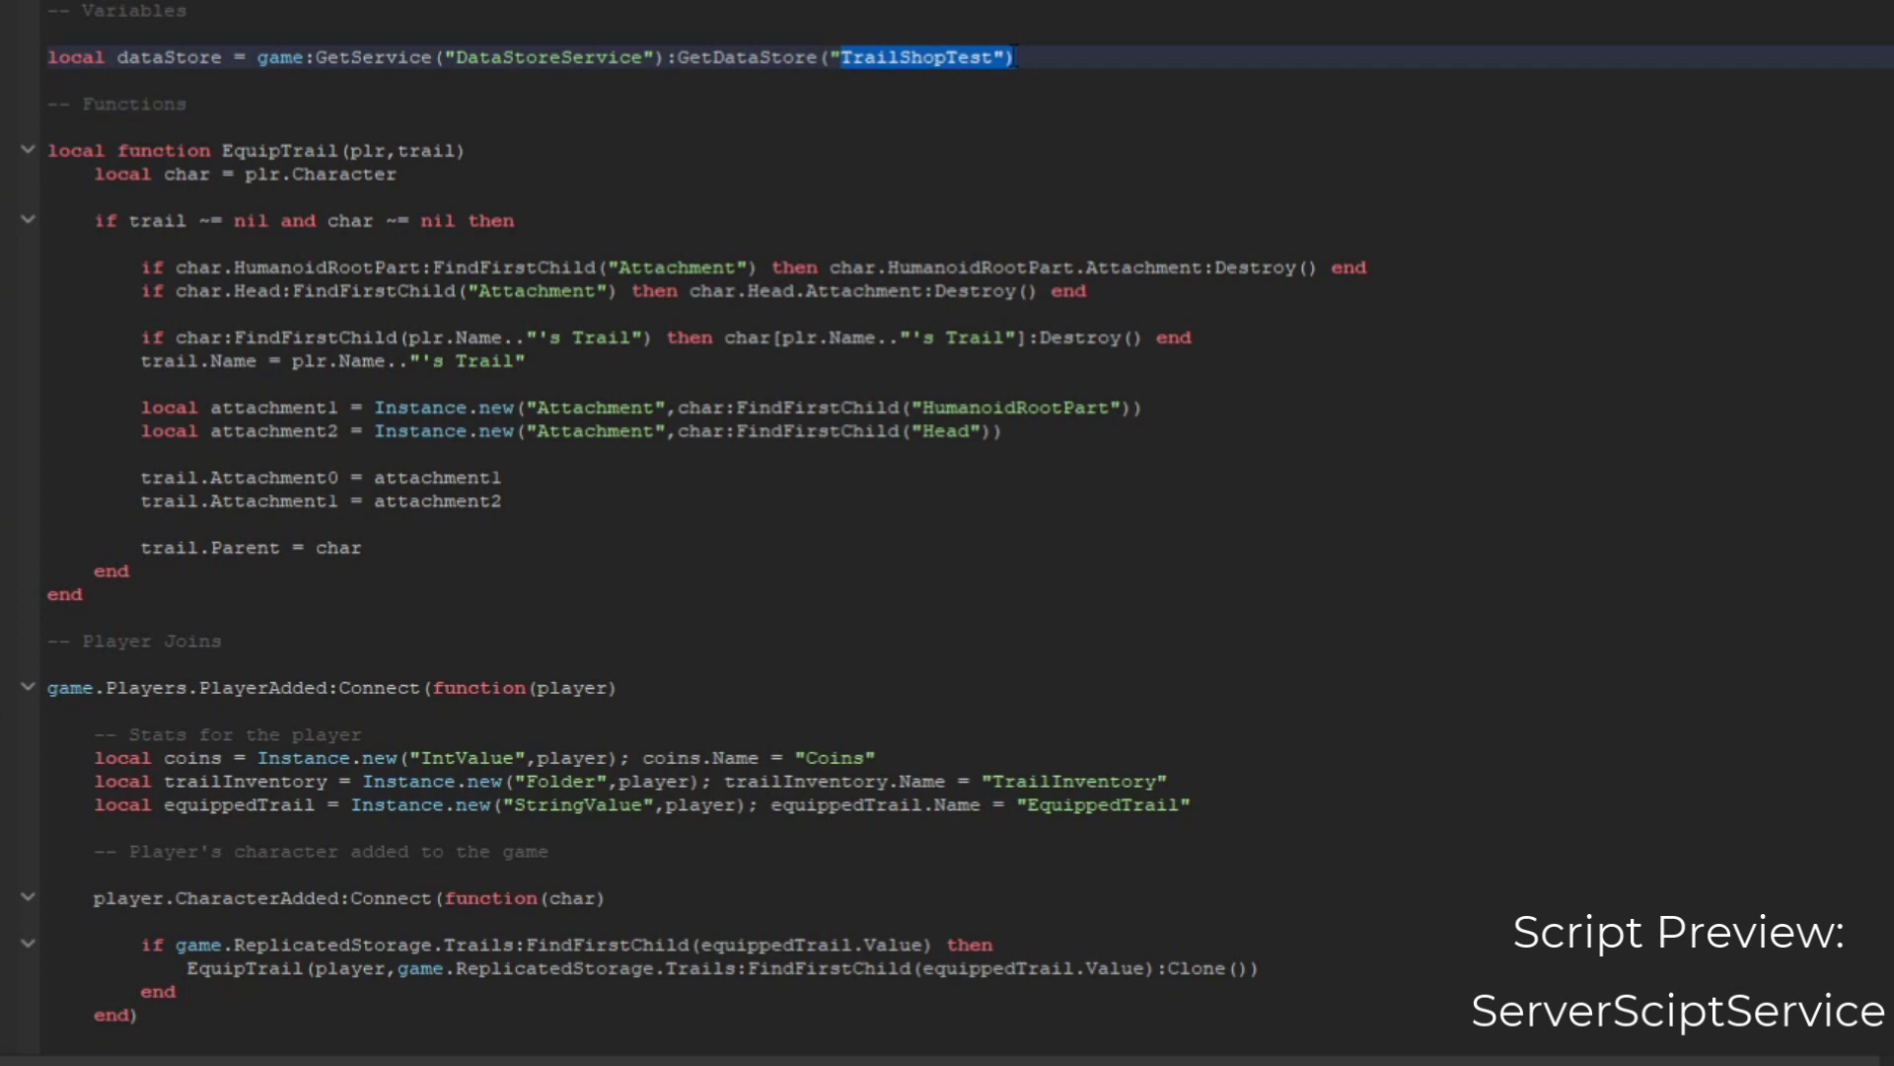
left_click(957, 130)
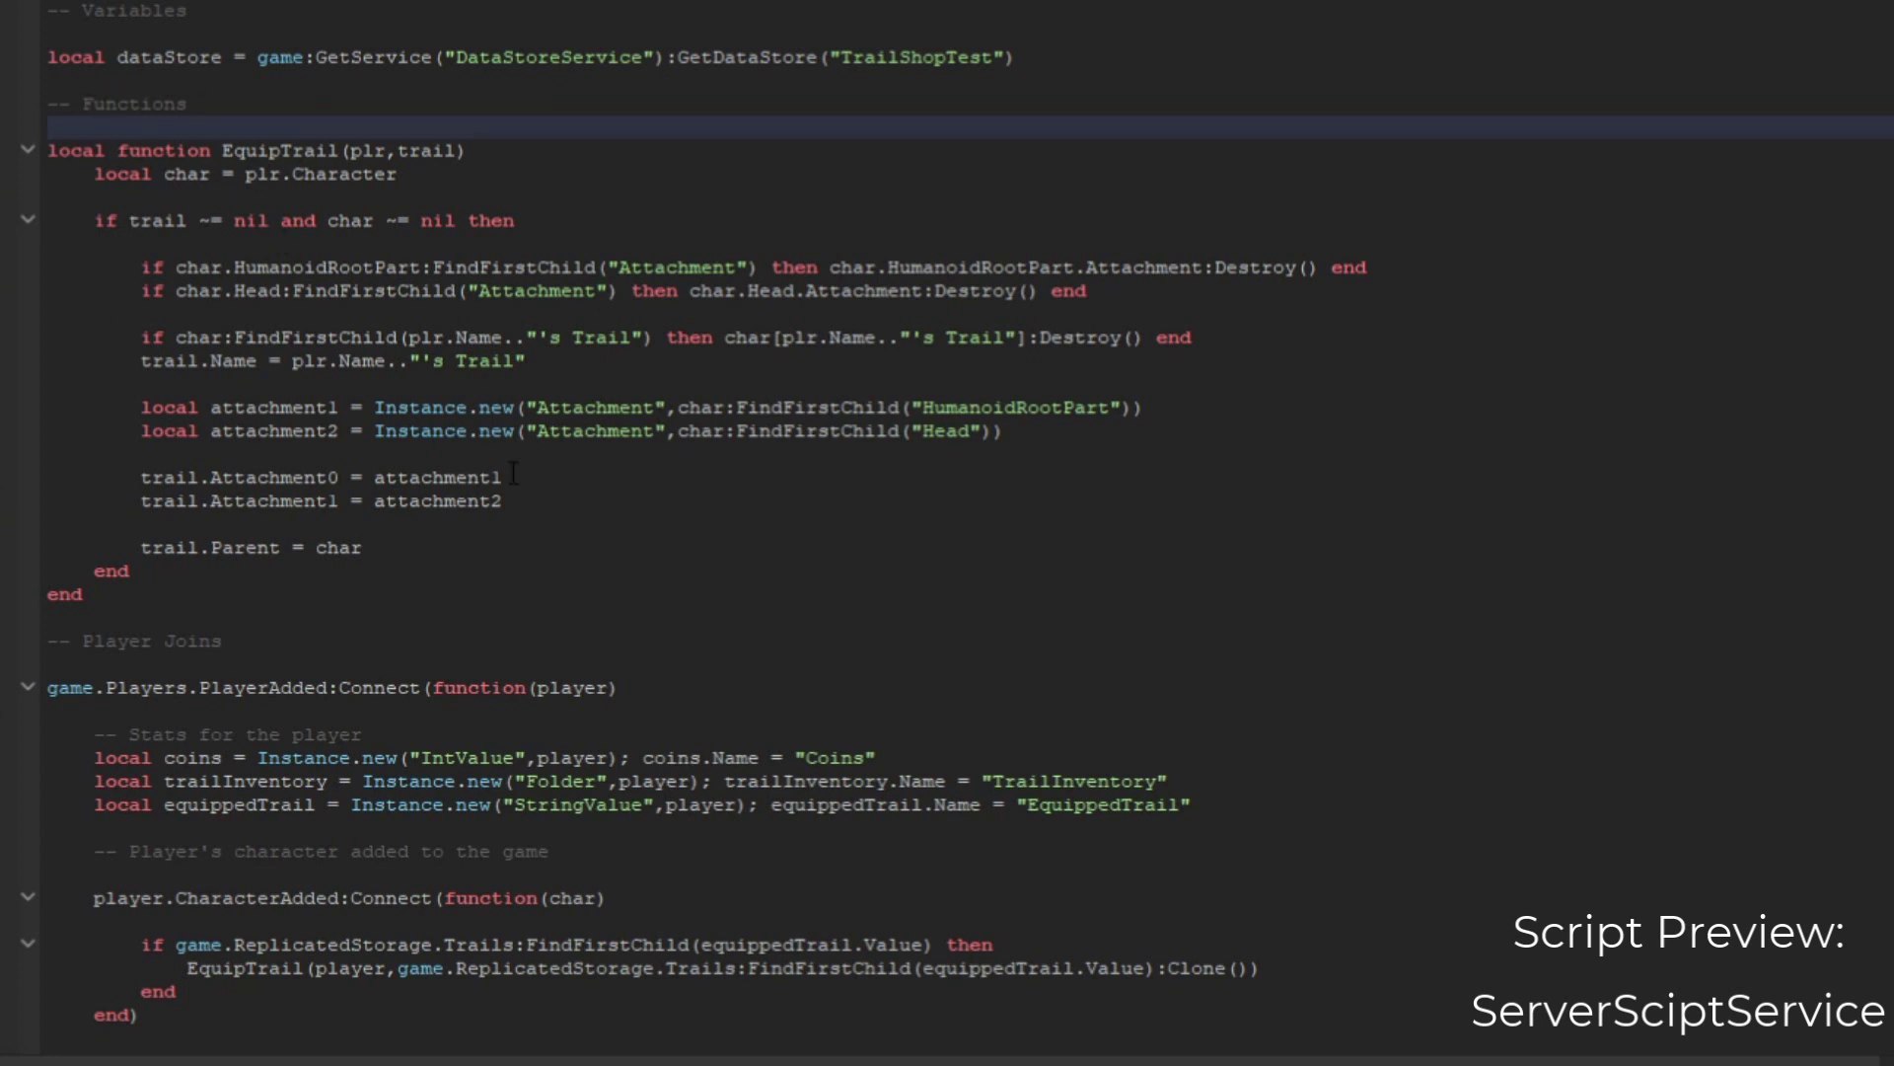
scroll(513, 471, "down", 3)
scroll(109, 370, "down", 2)
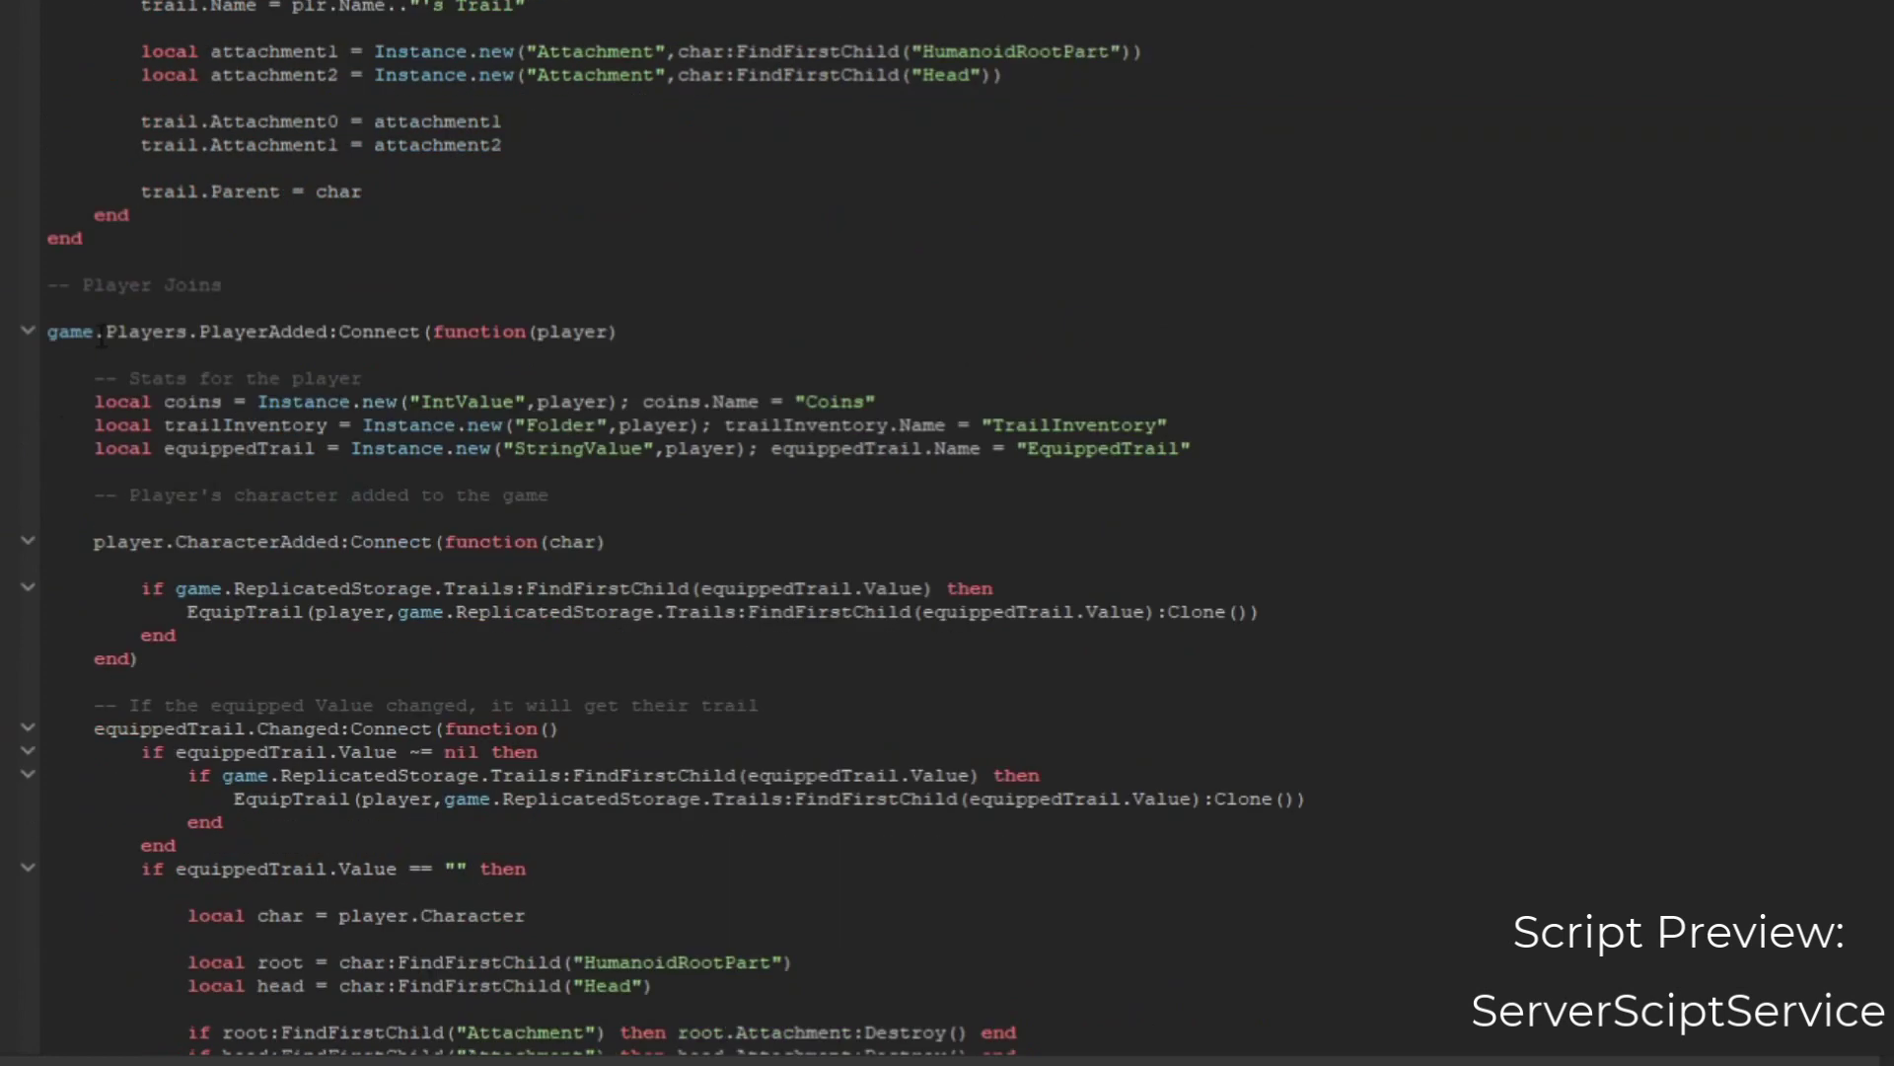
scroll(101, 336, "down", 2)
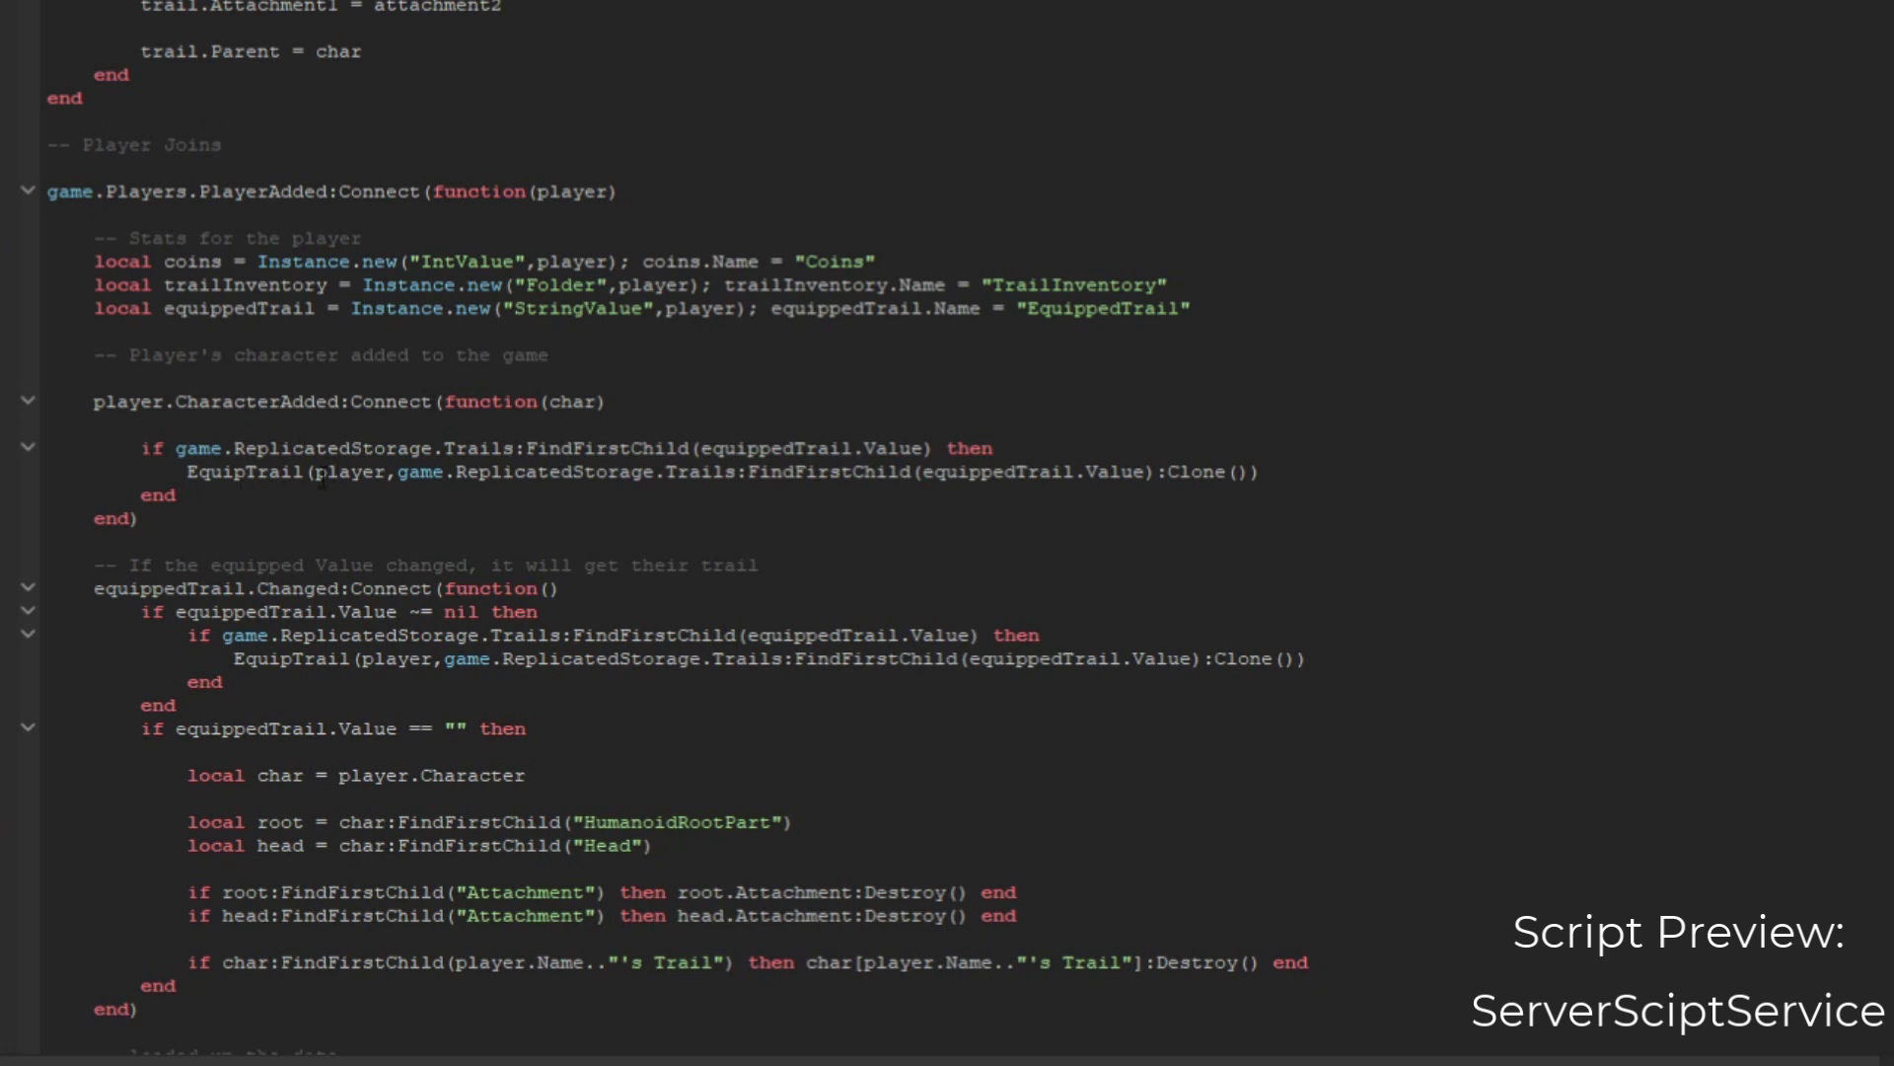
scroll(694, 385, "up", 7)
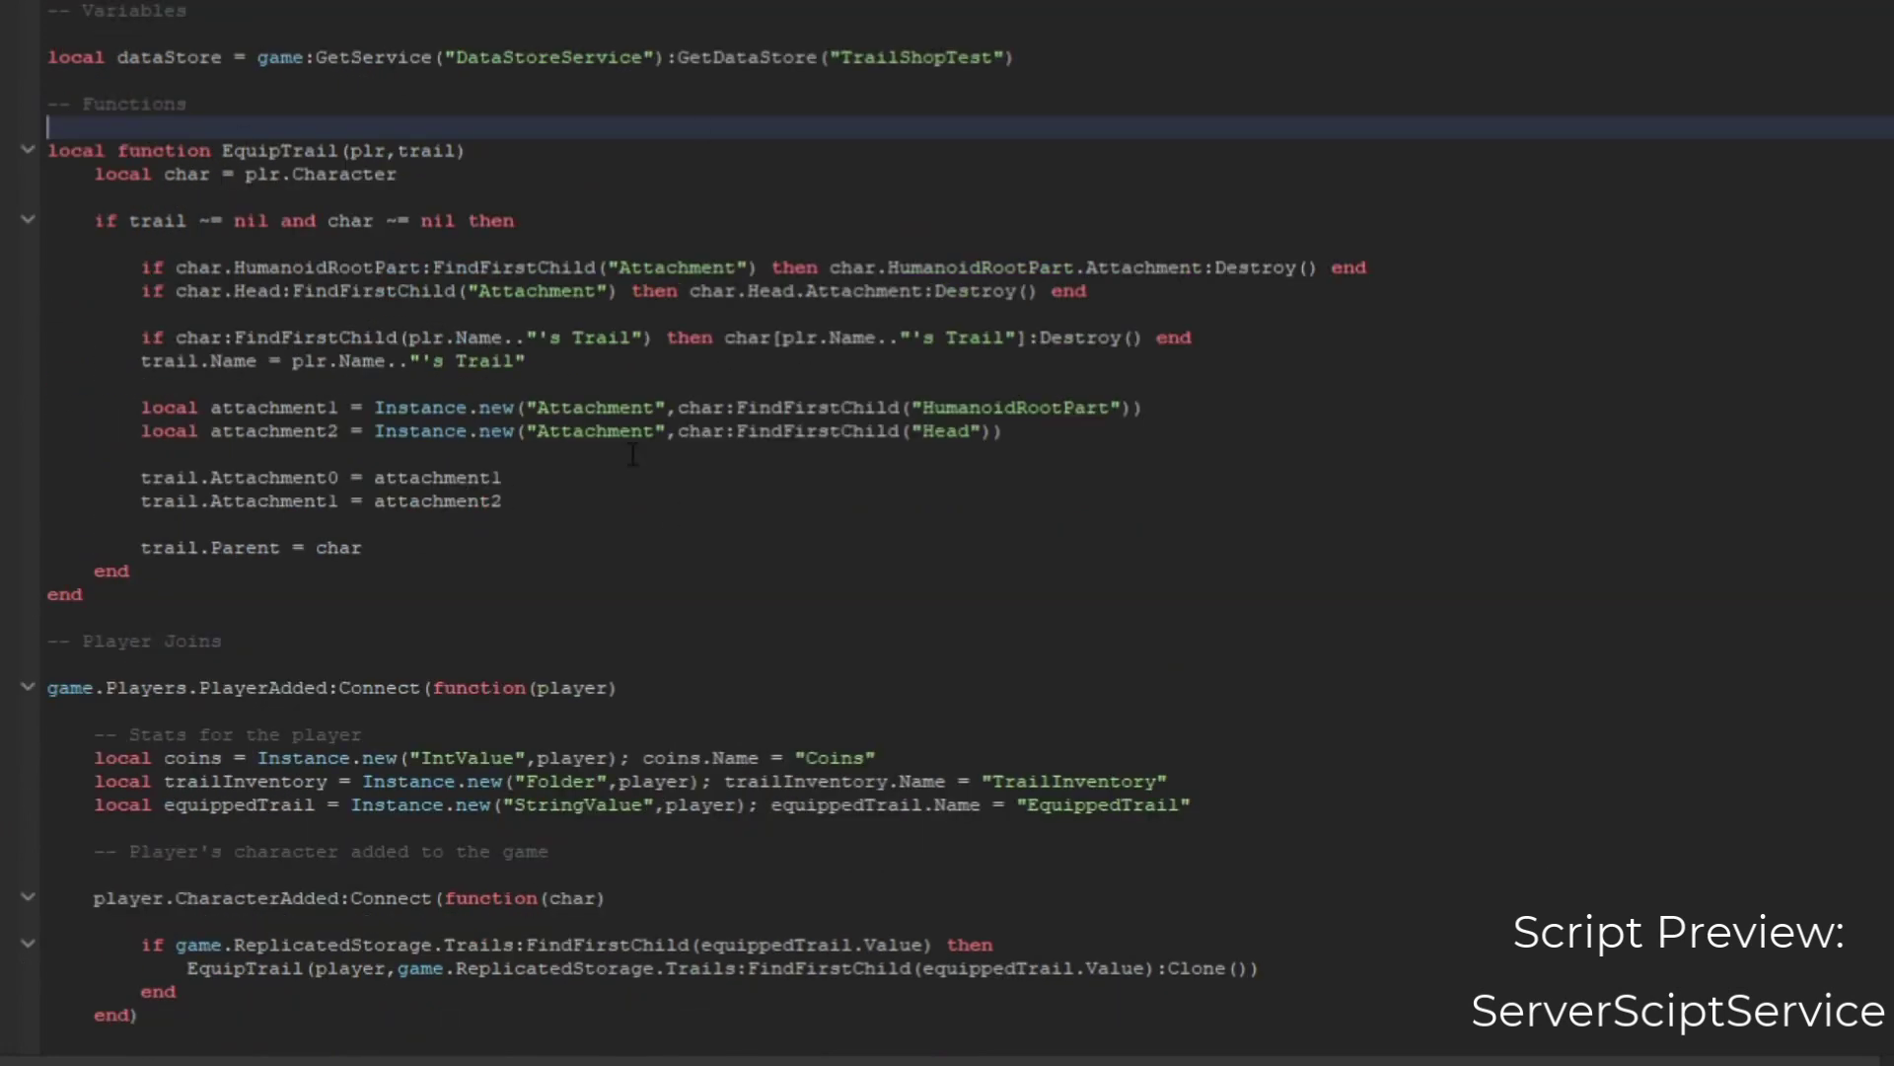
scroll(467, 619, "down", 6)
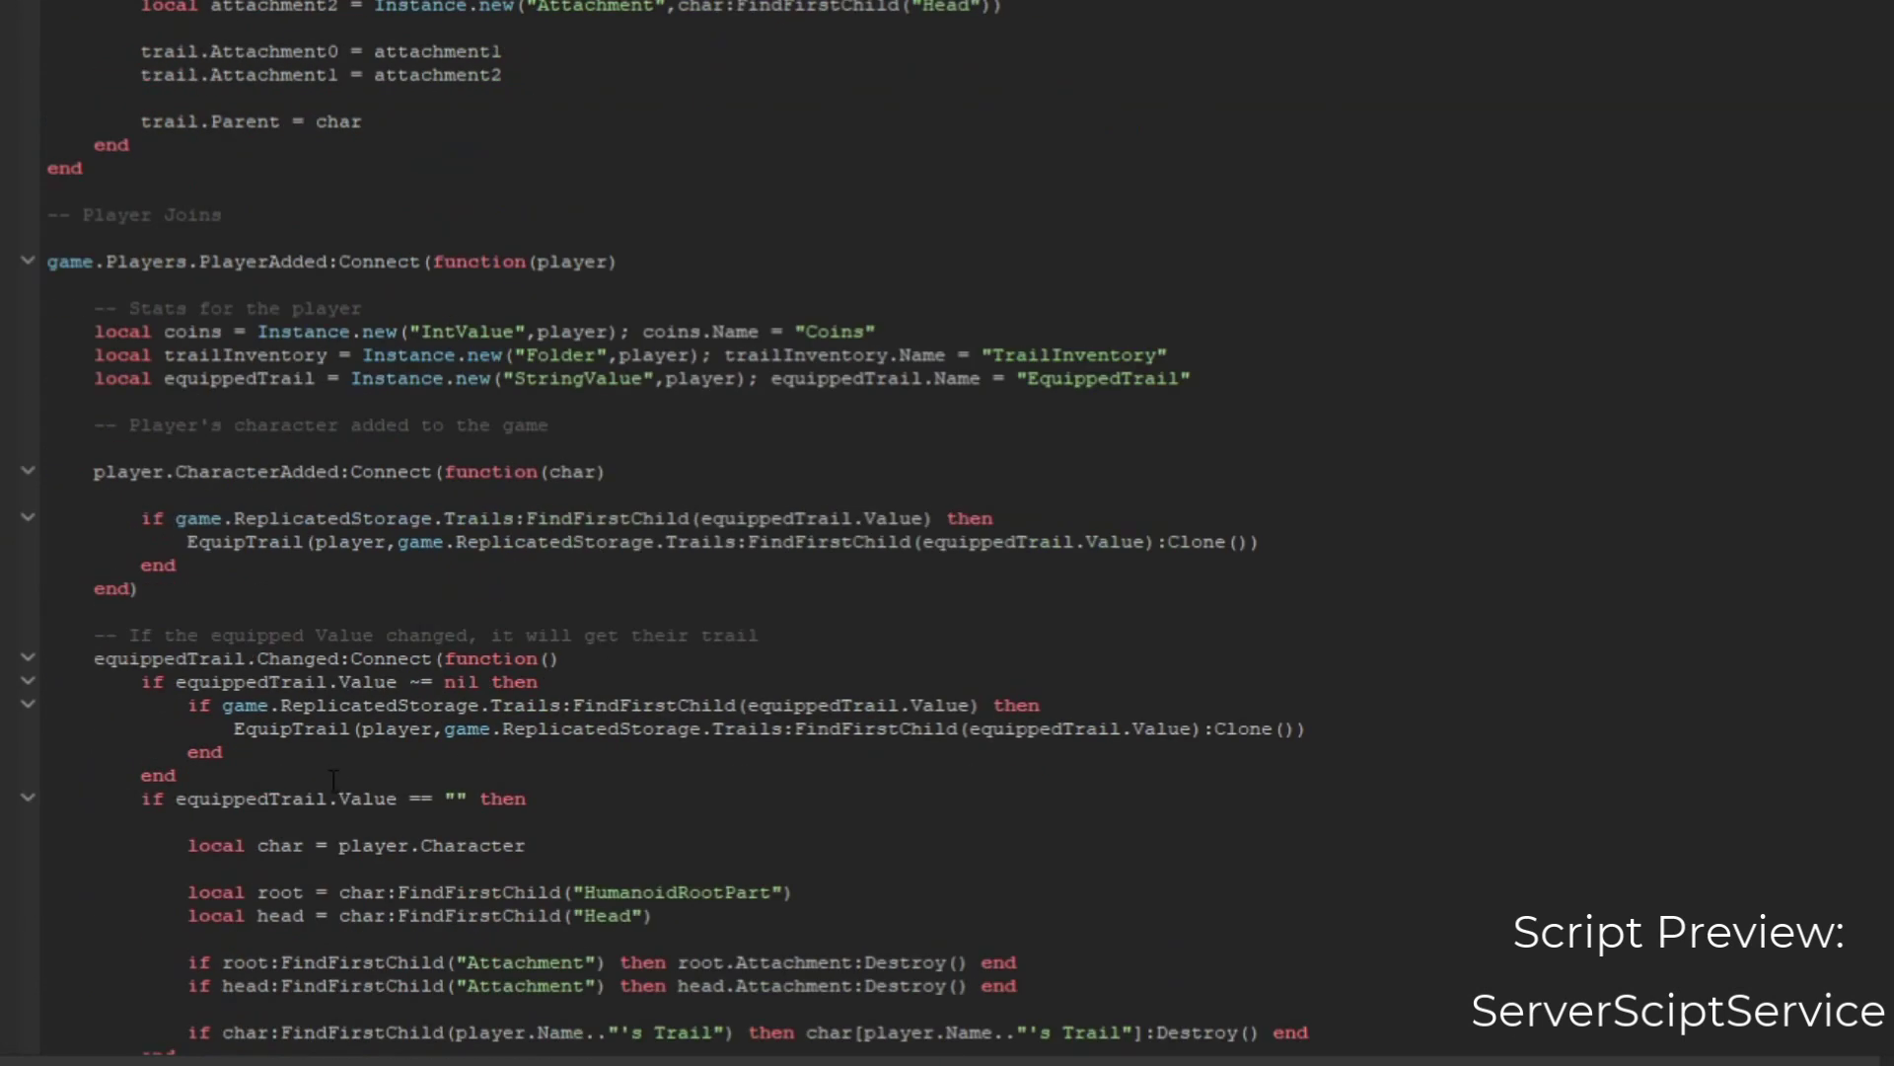
scroll(269, 700, "down", 2)
scroll(296, 592, "up", 8)
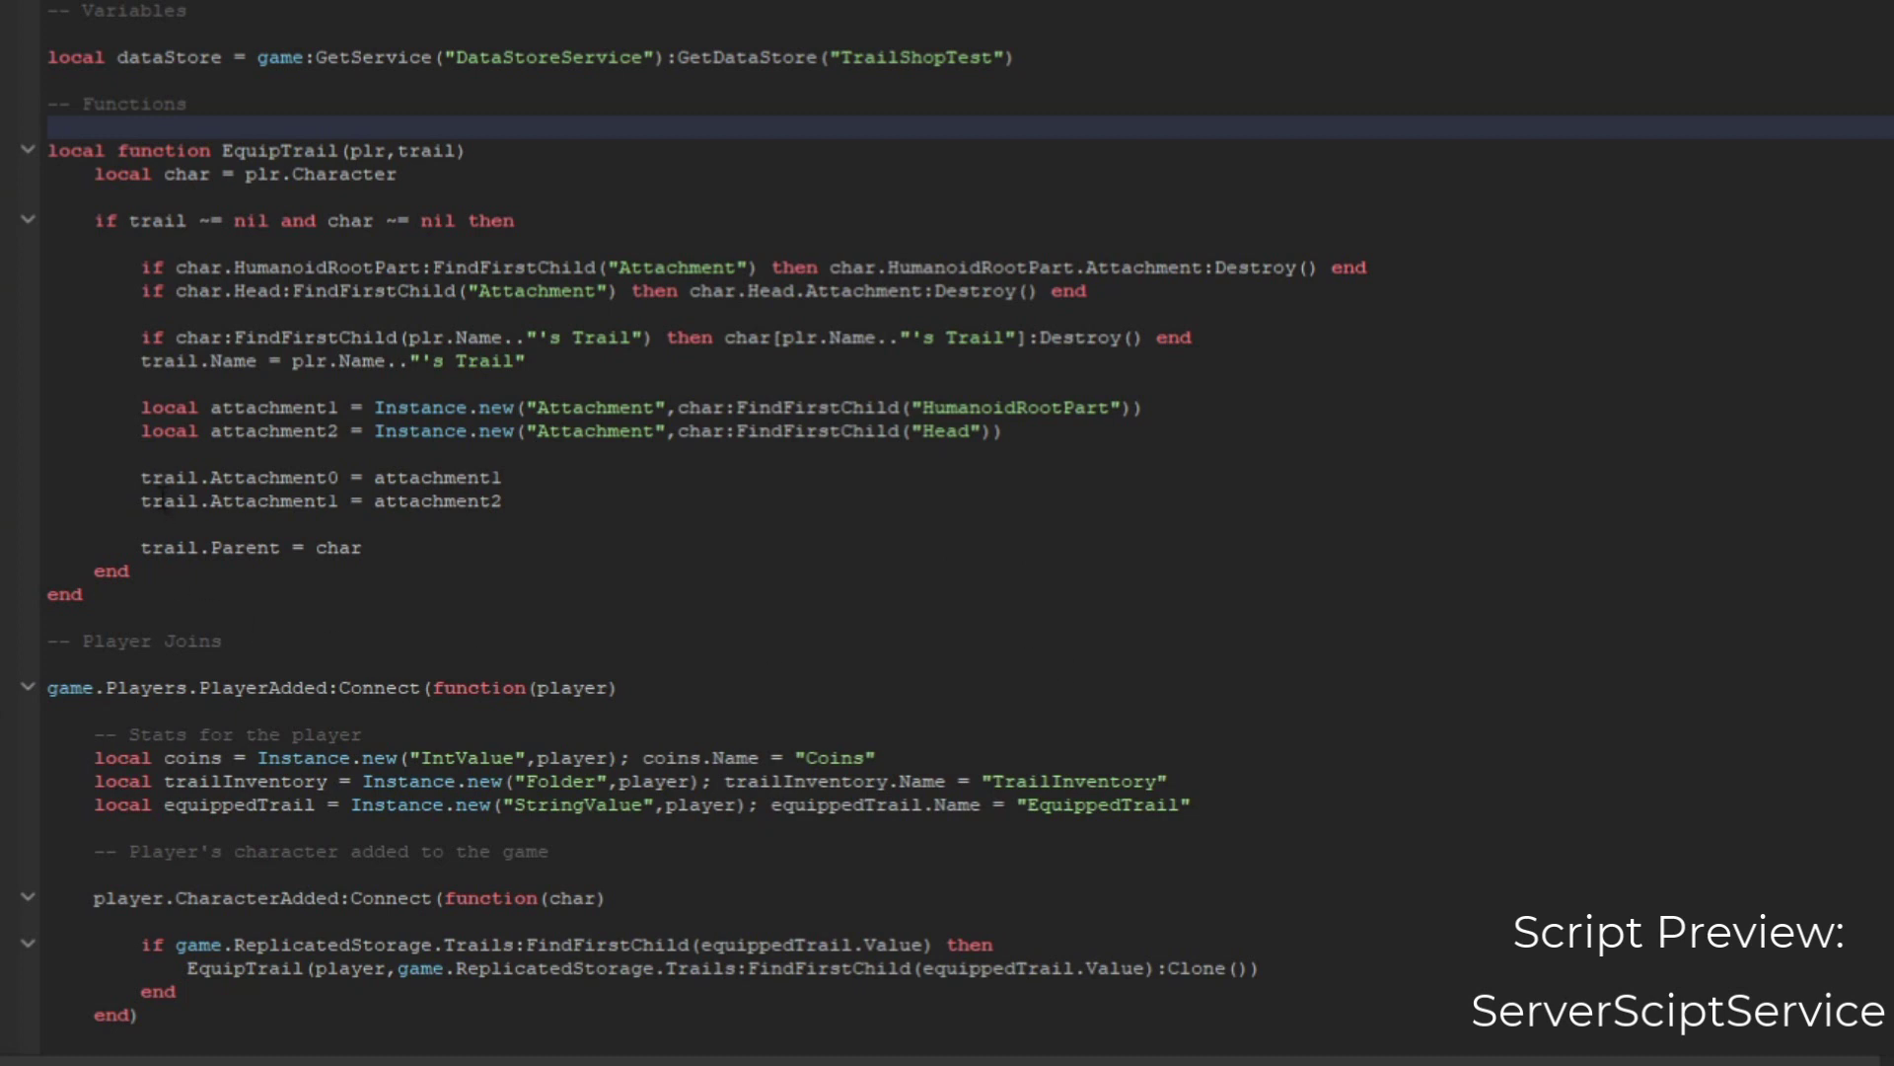
left_click_drag(386, 477, 431, 477)
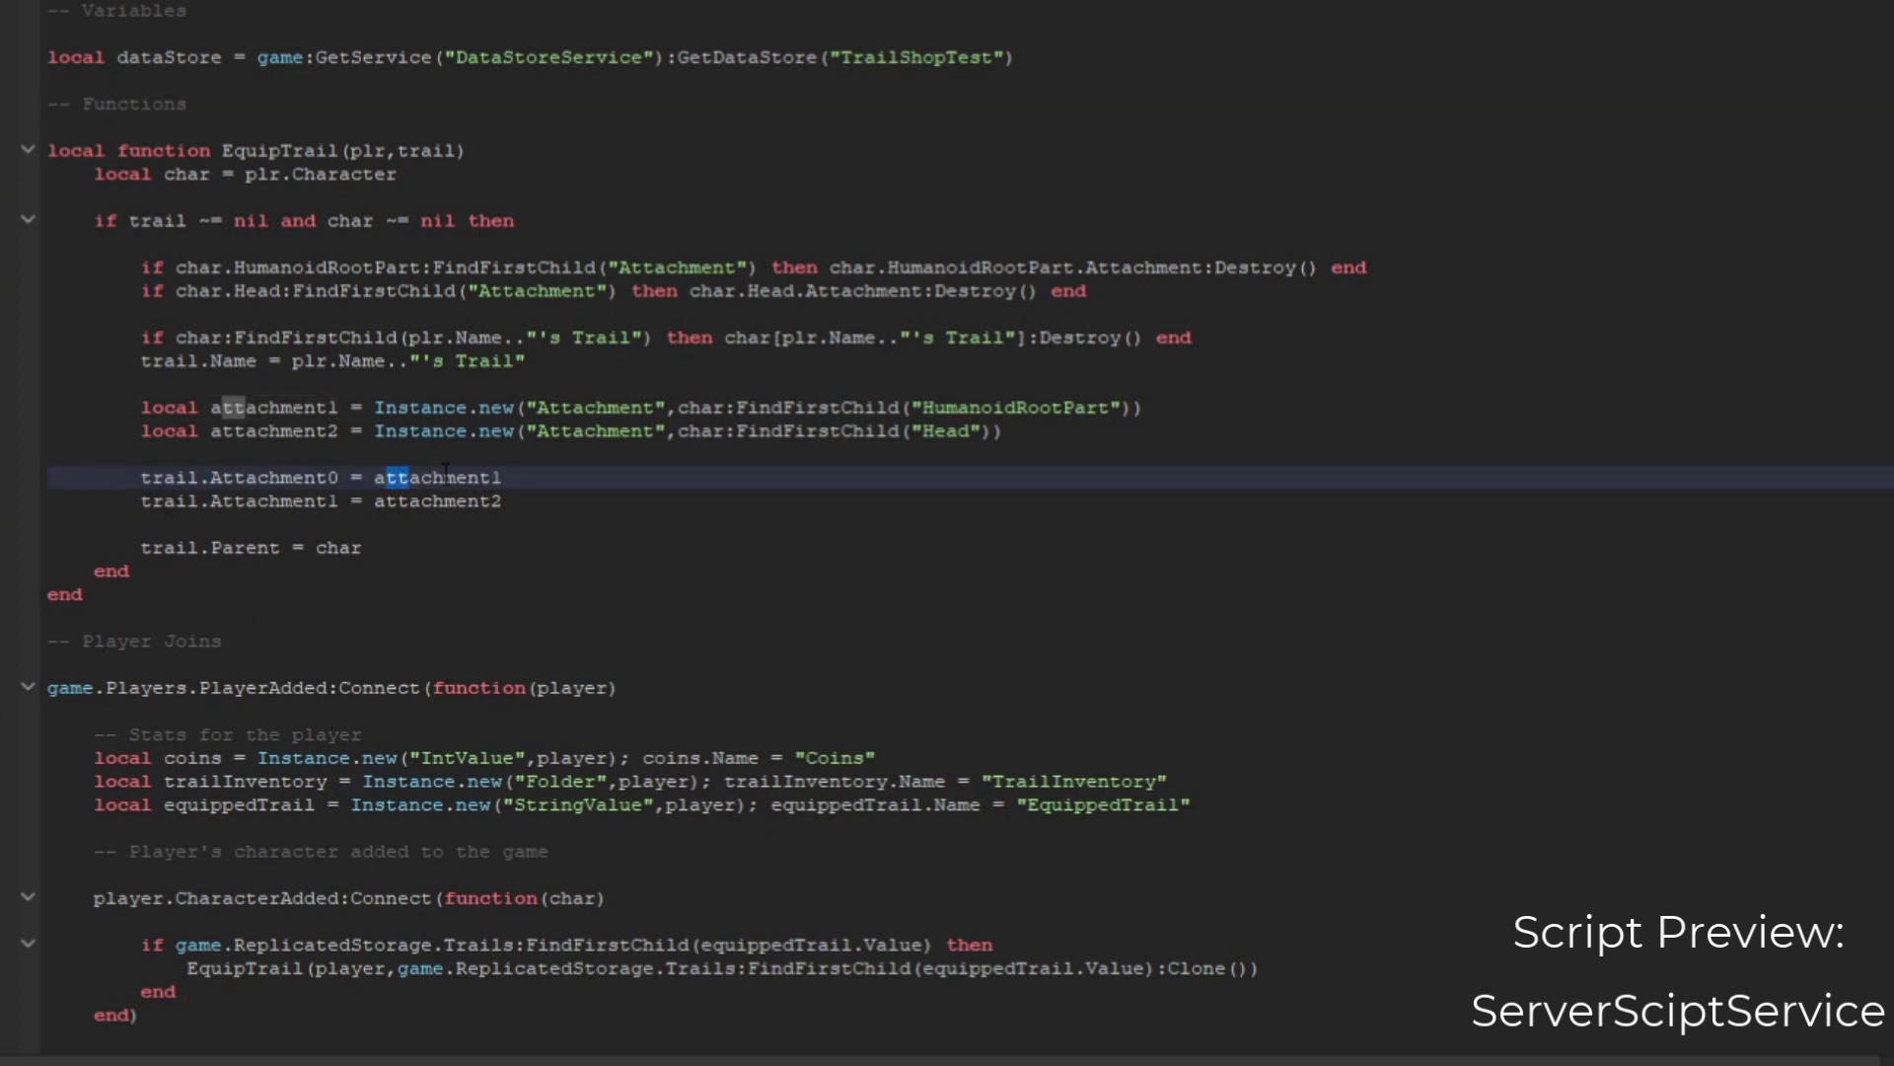
double_click(430, 478)
left_click(555, 502)
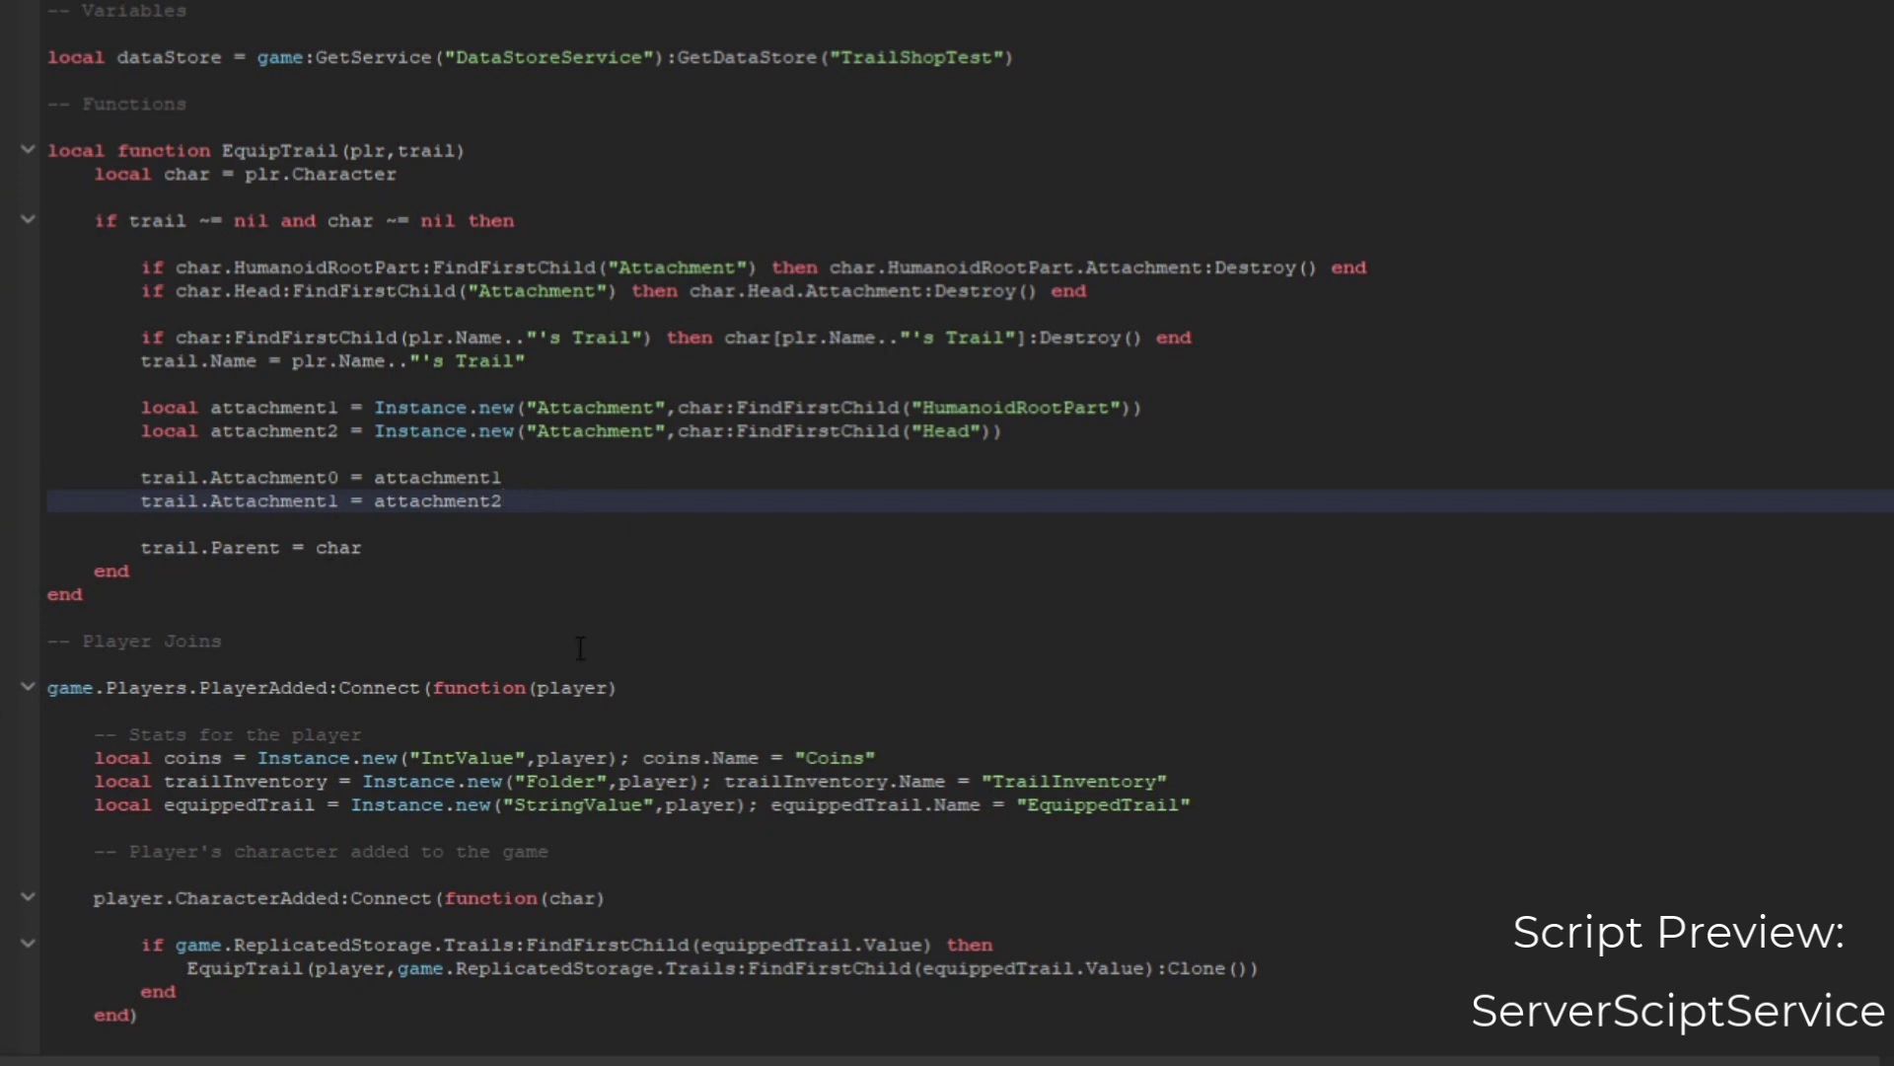
scroll(580, 647, "down", 2)
scroll(570, 658, "down", 3)
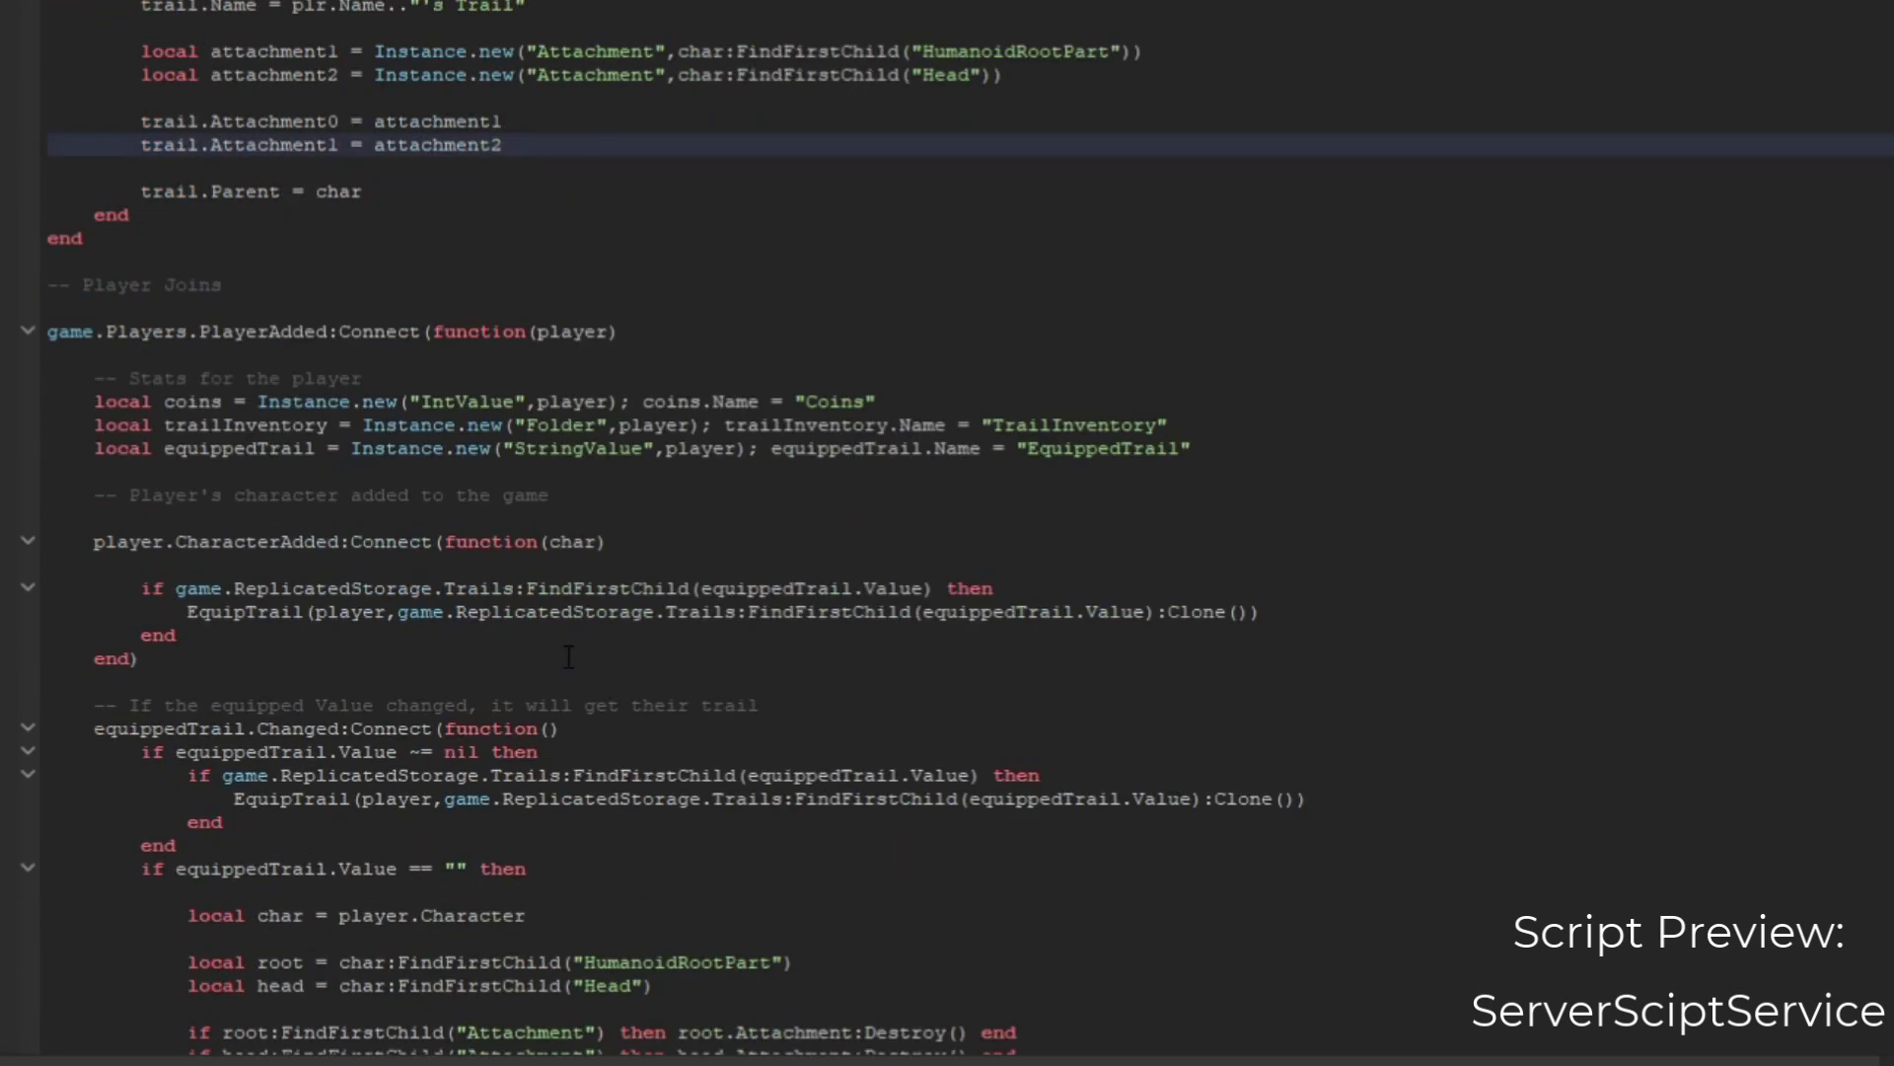
scroll(116, 548, "down", 3)
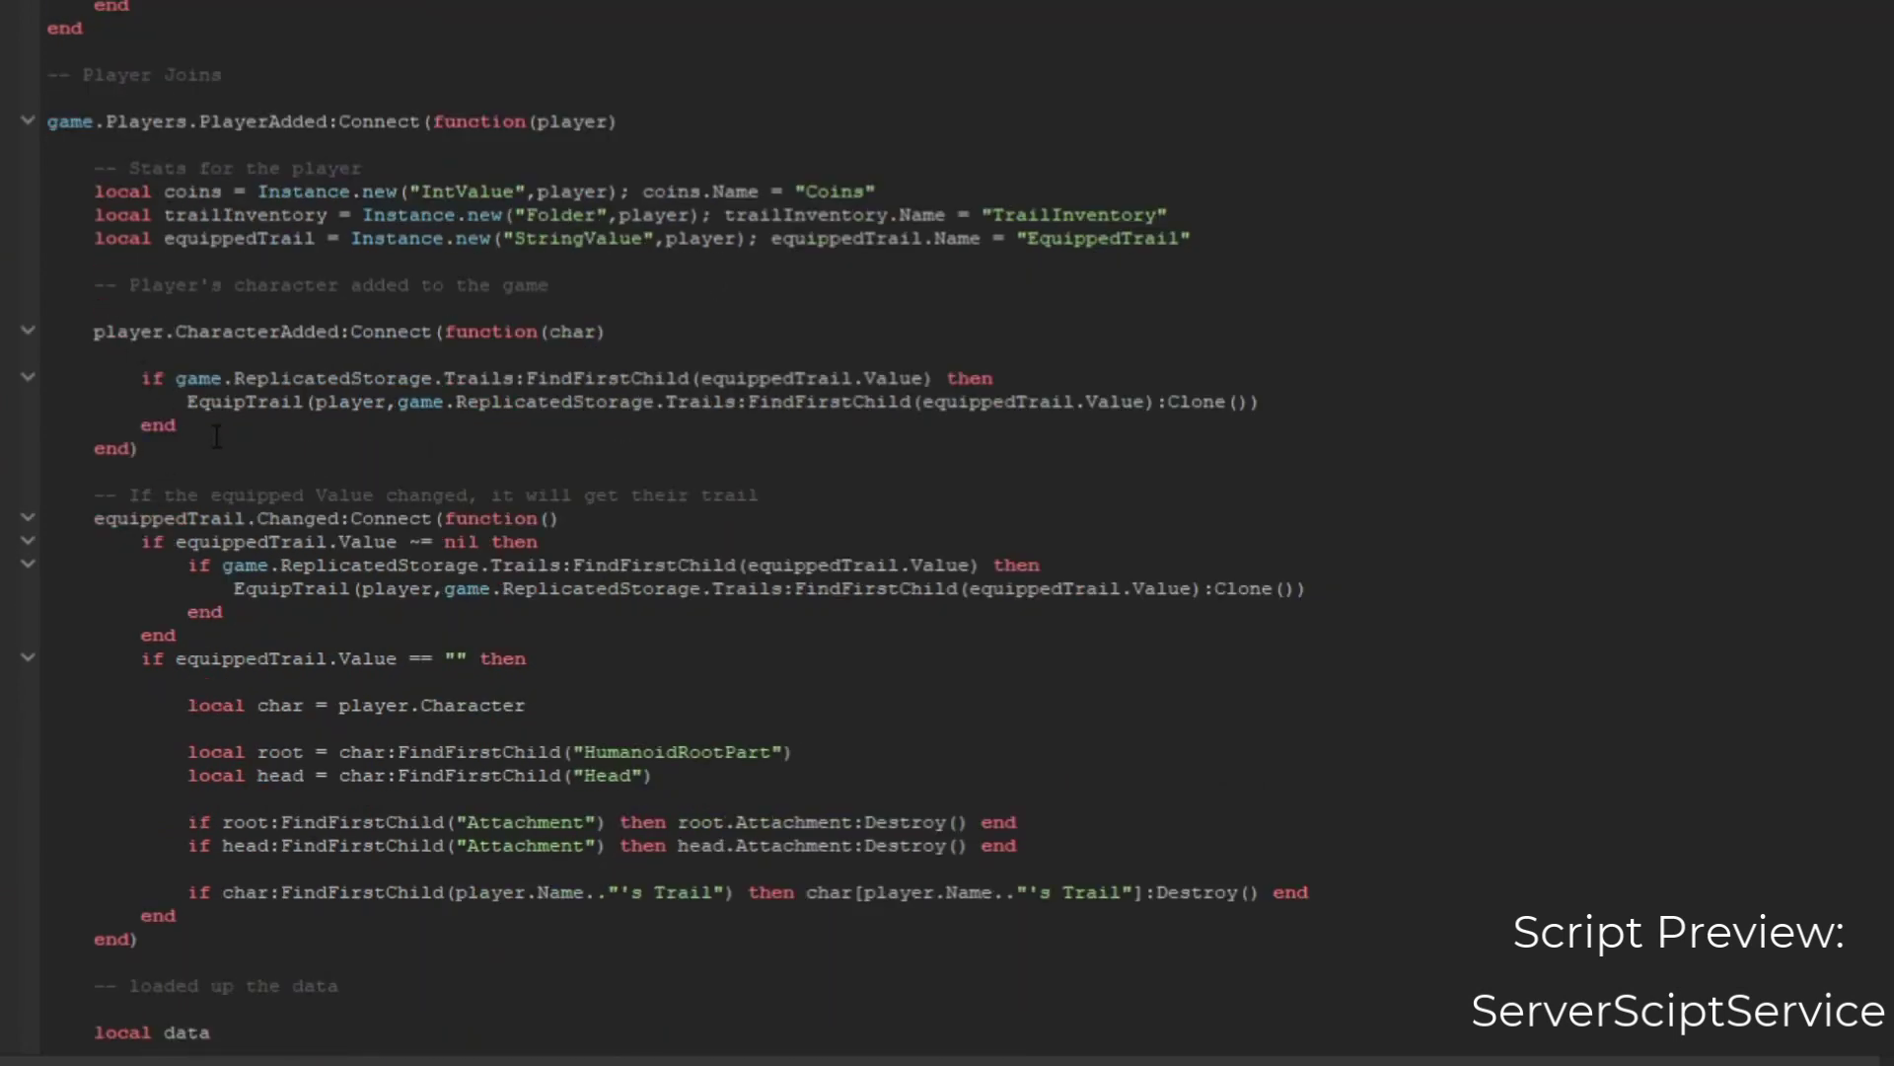
left_click_drag(143, 378, 214, 434)
left_click(214, 434)
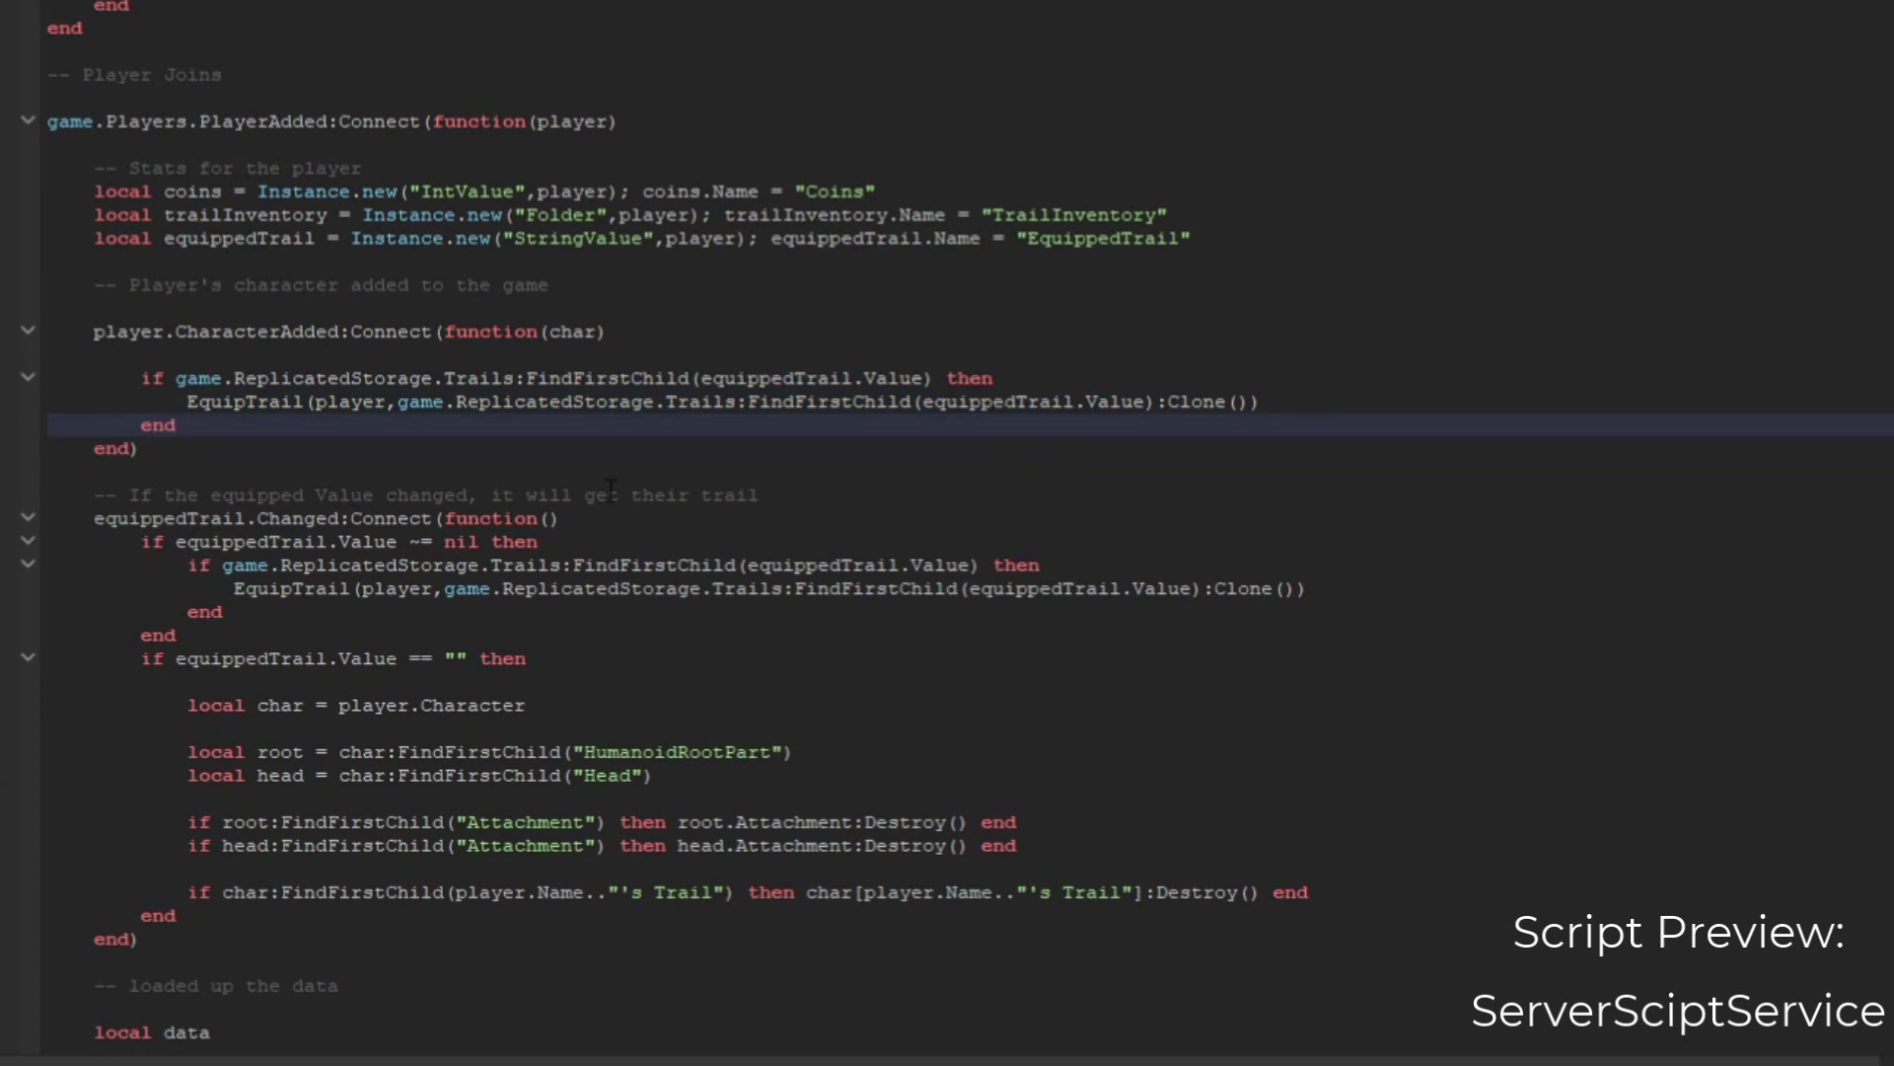
scroll(609, 491, "down", 2)
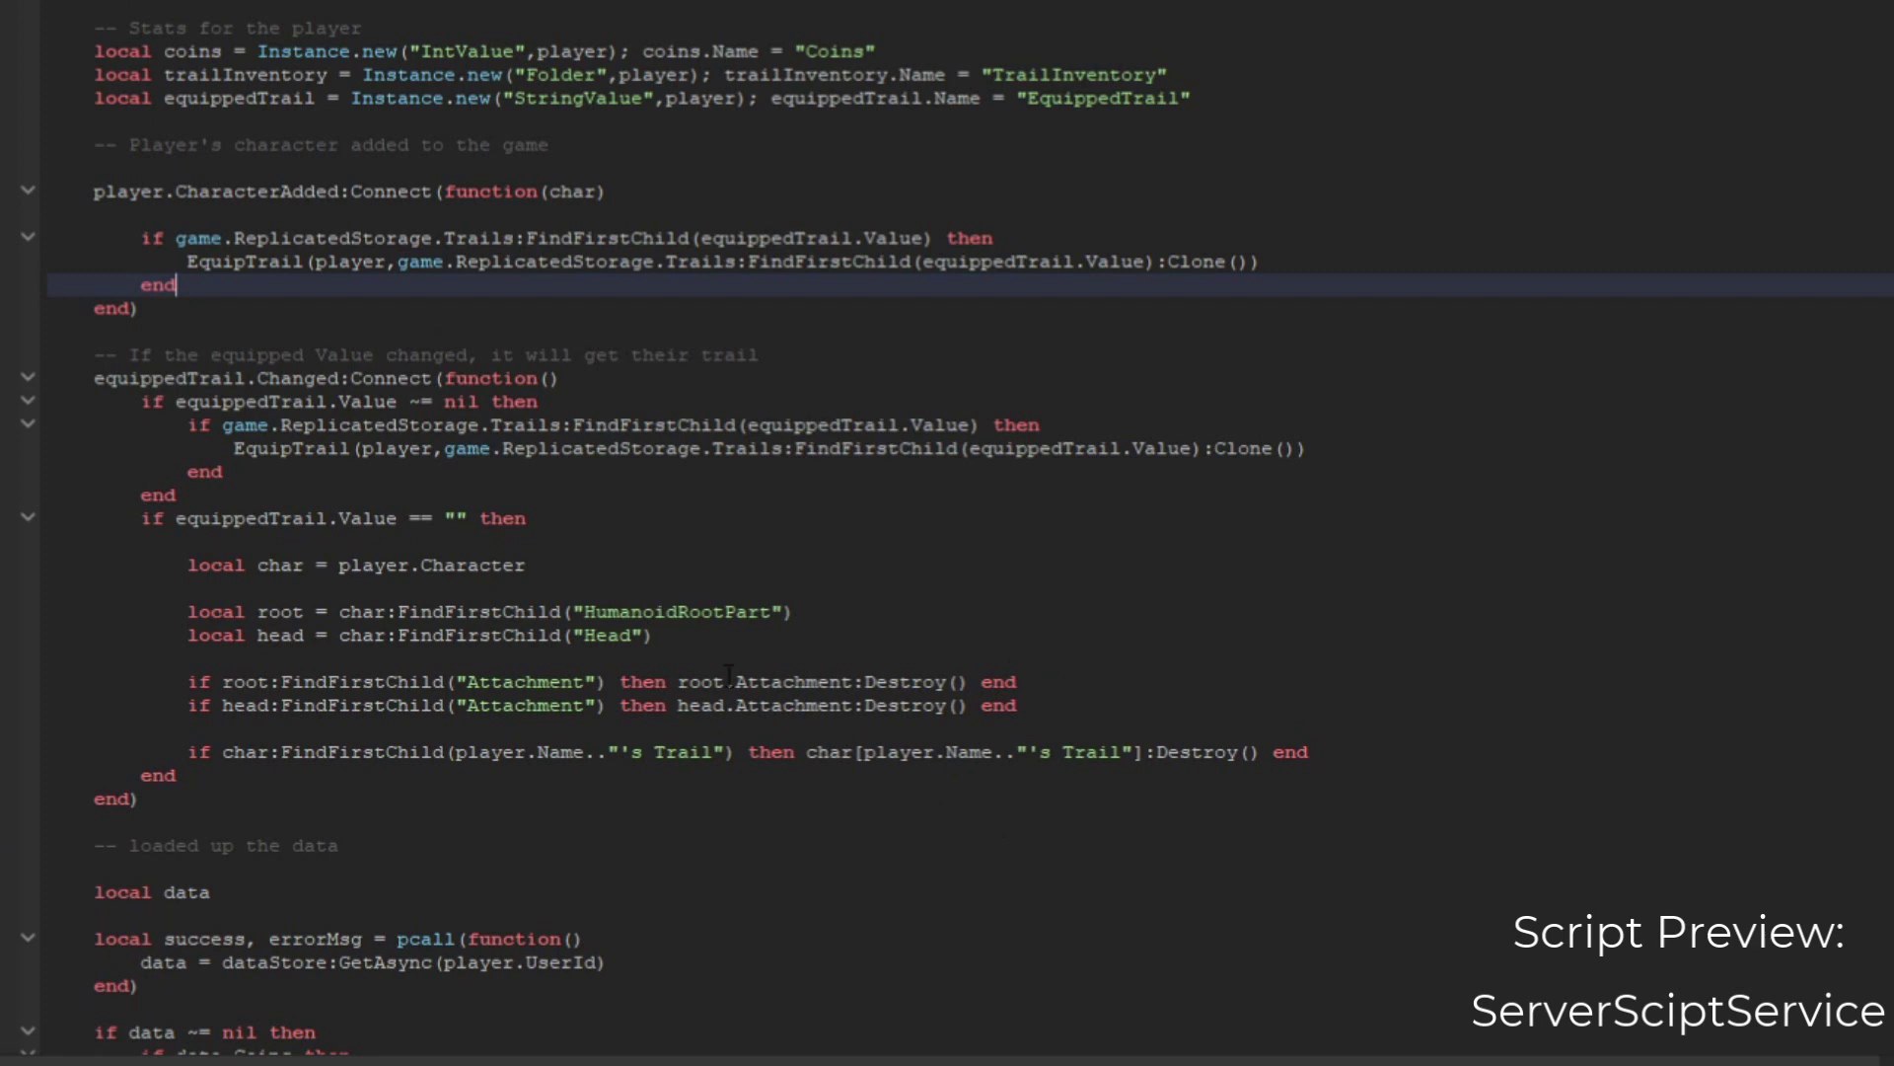
scroll(660, 696, "down", 2)
scroll(660, 696, "down", 2)
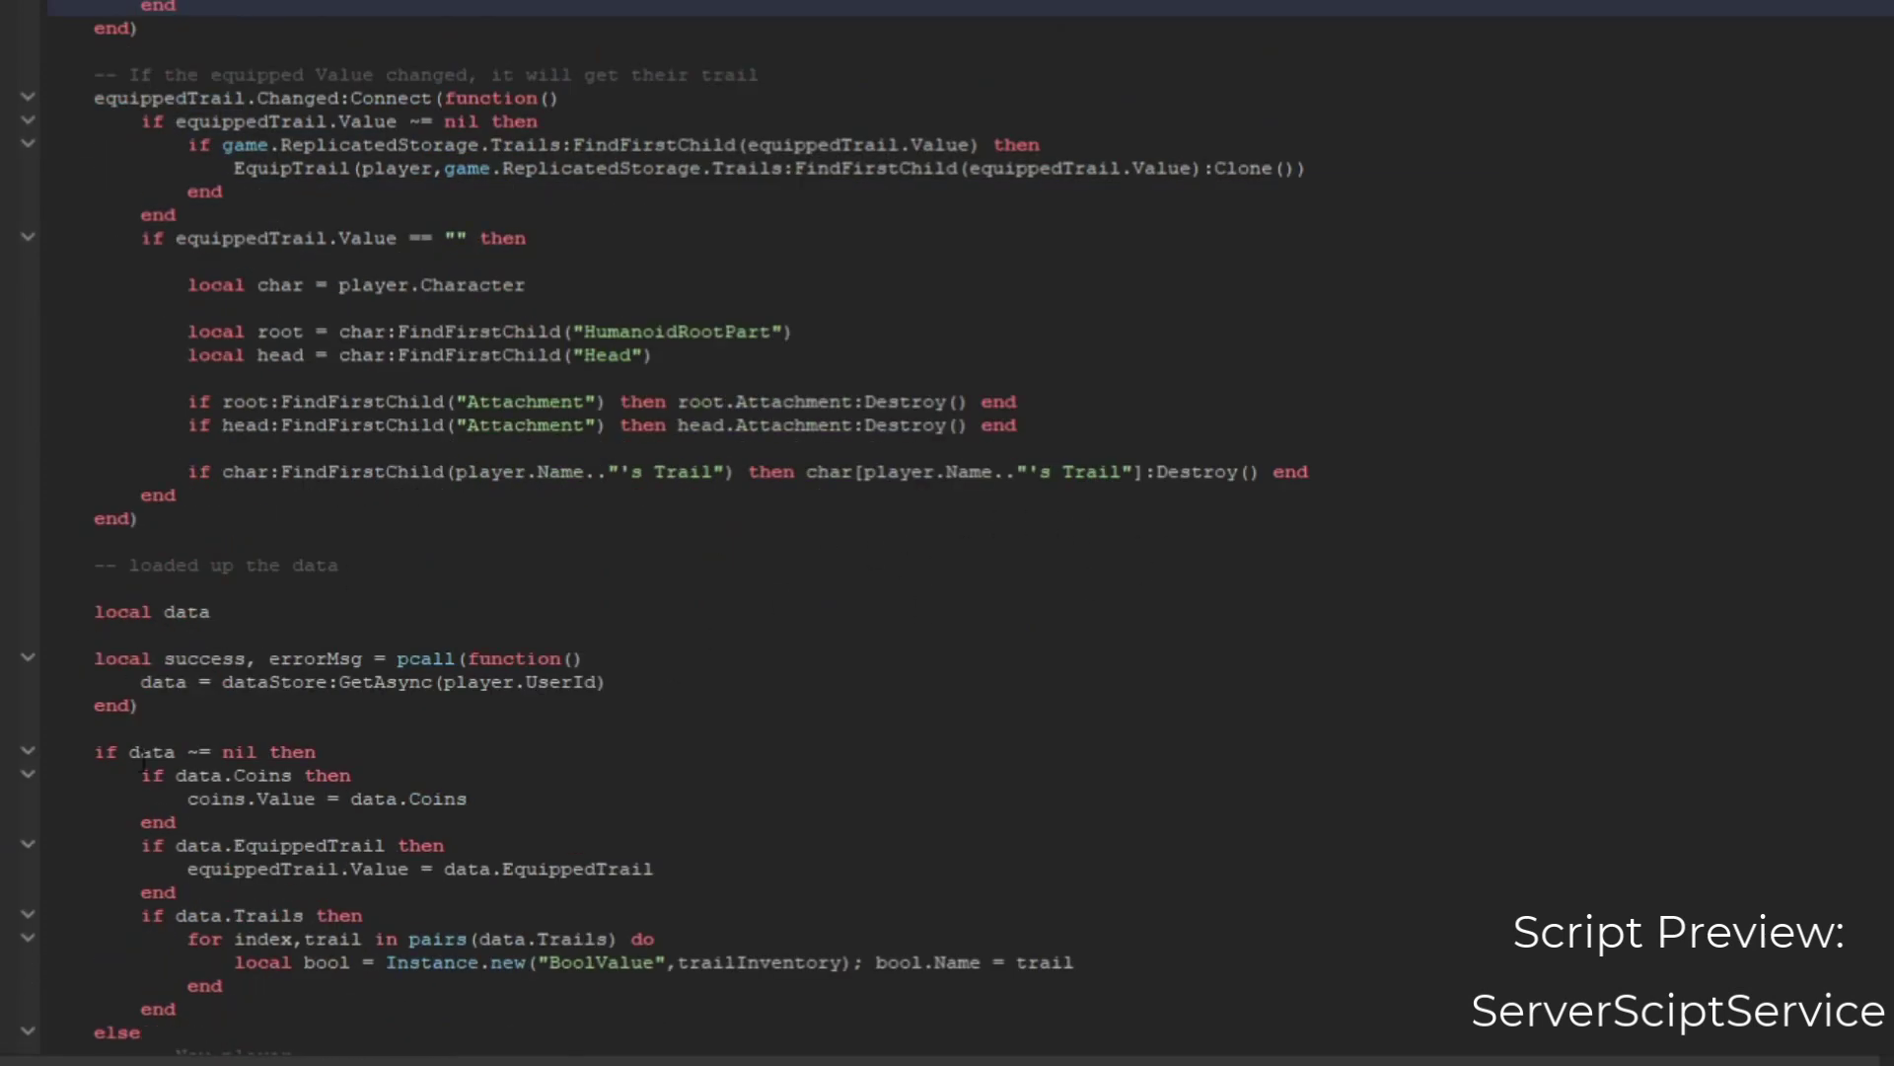
scroll(285, 691, "down", 5)
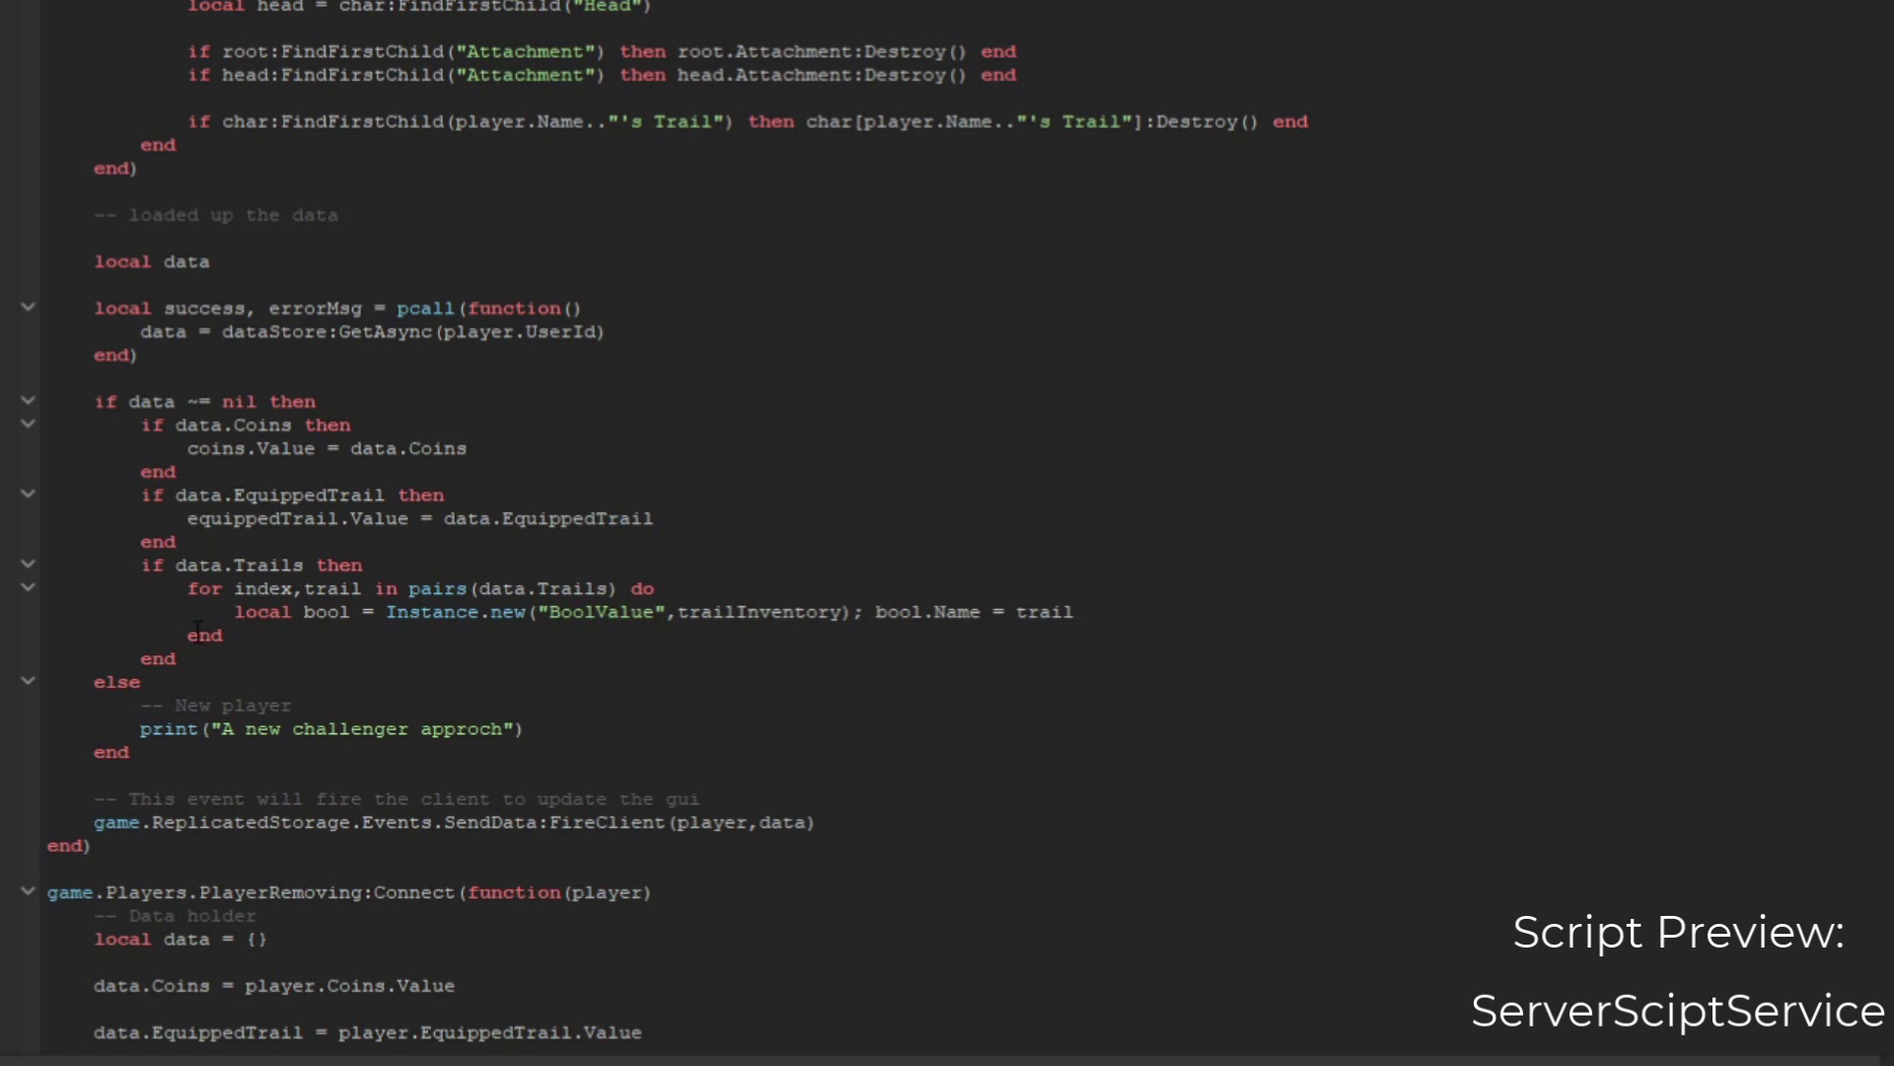
Step: Review the new-player print line and add a '-- Player Left' comment after the PlayerAdded handler
left_click_drag(135, 728, 538, 732)
left_click(583, 761)
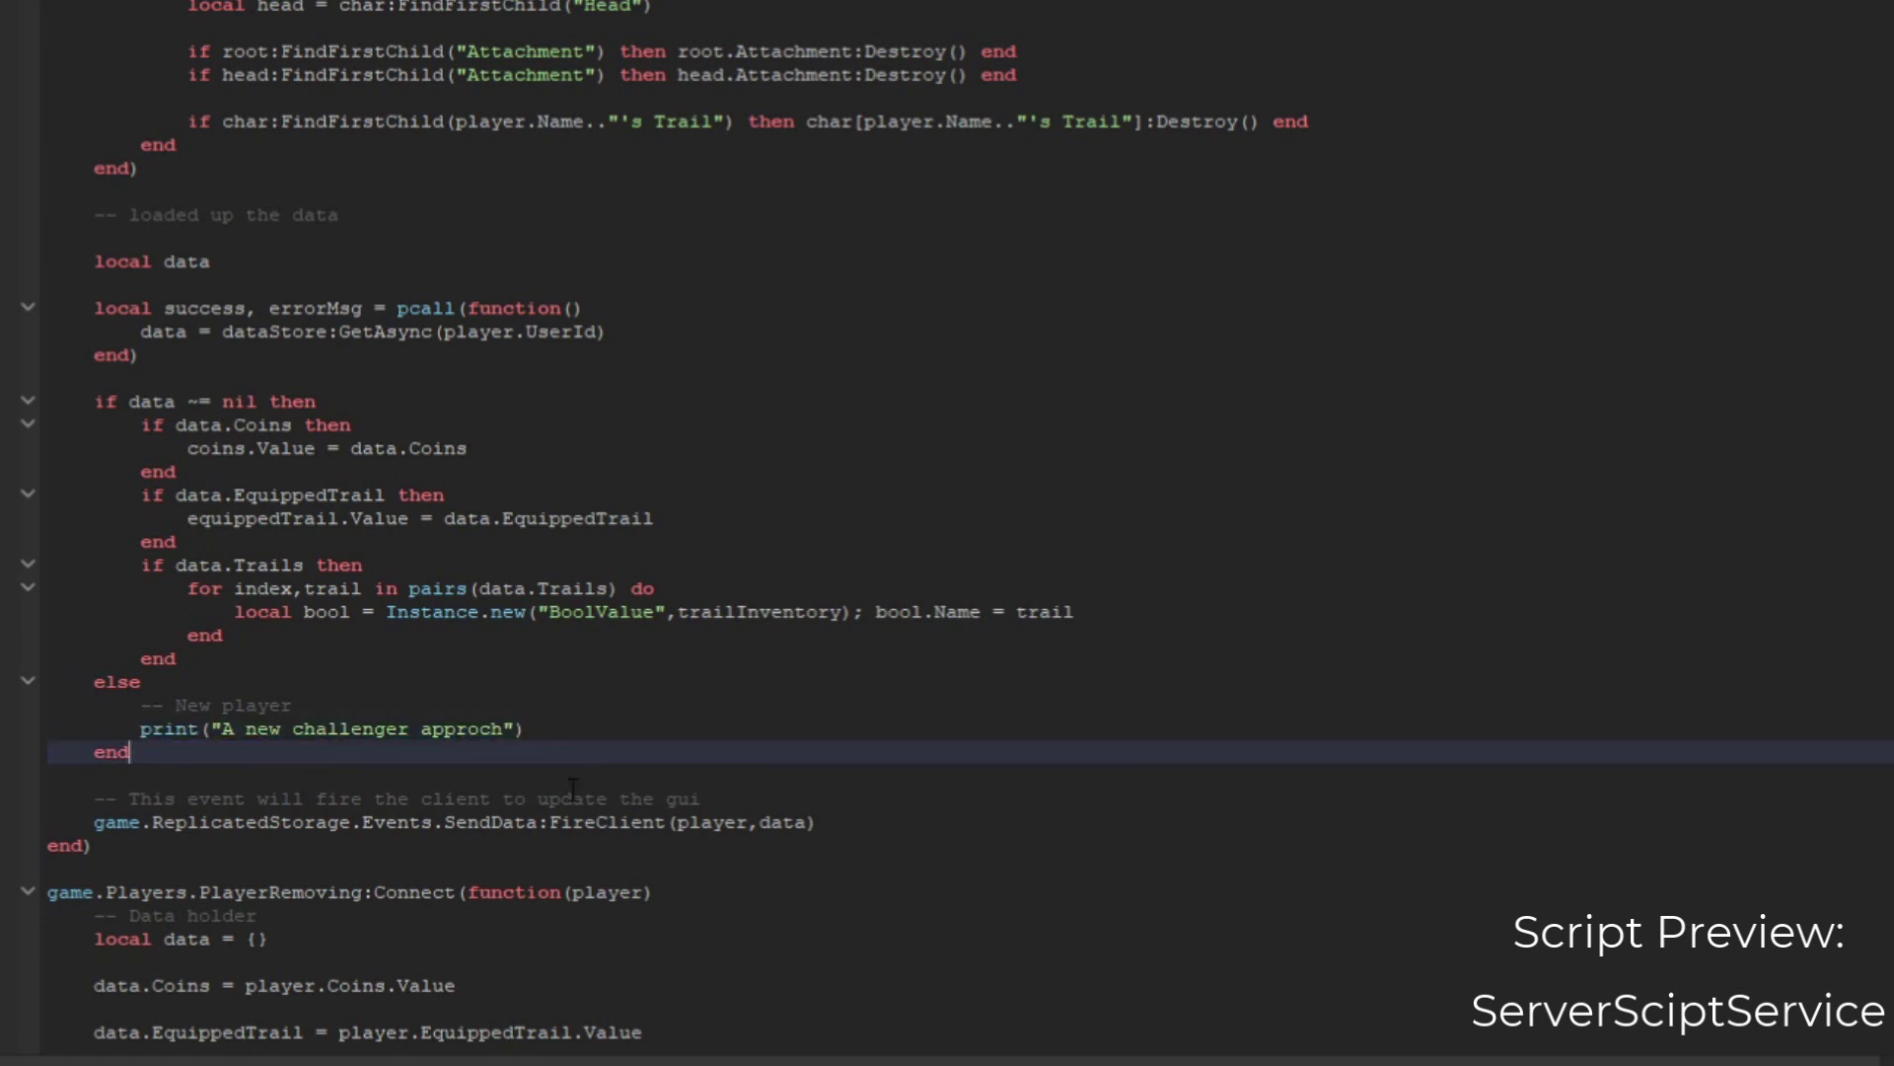
scroll(578, 779, "down", 5)
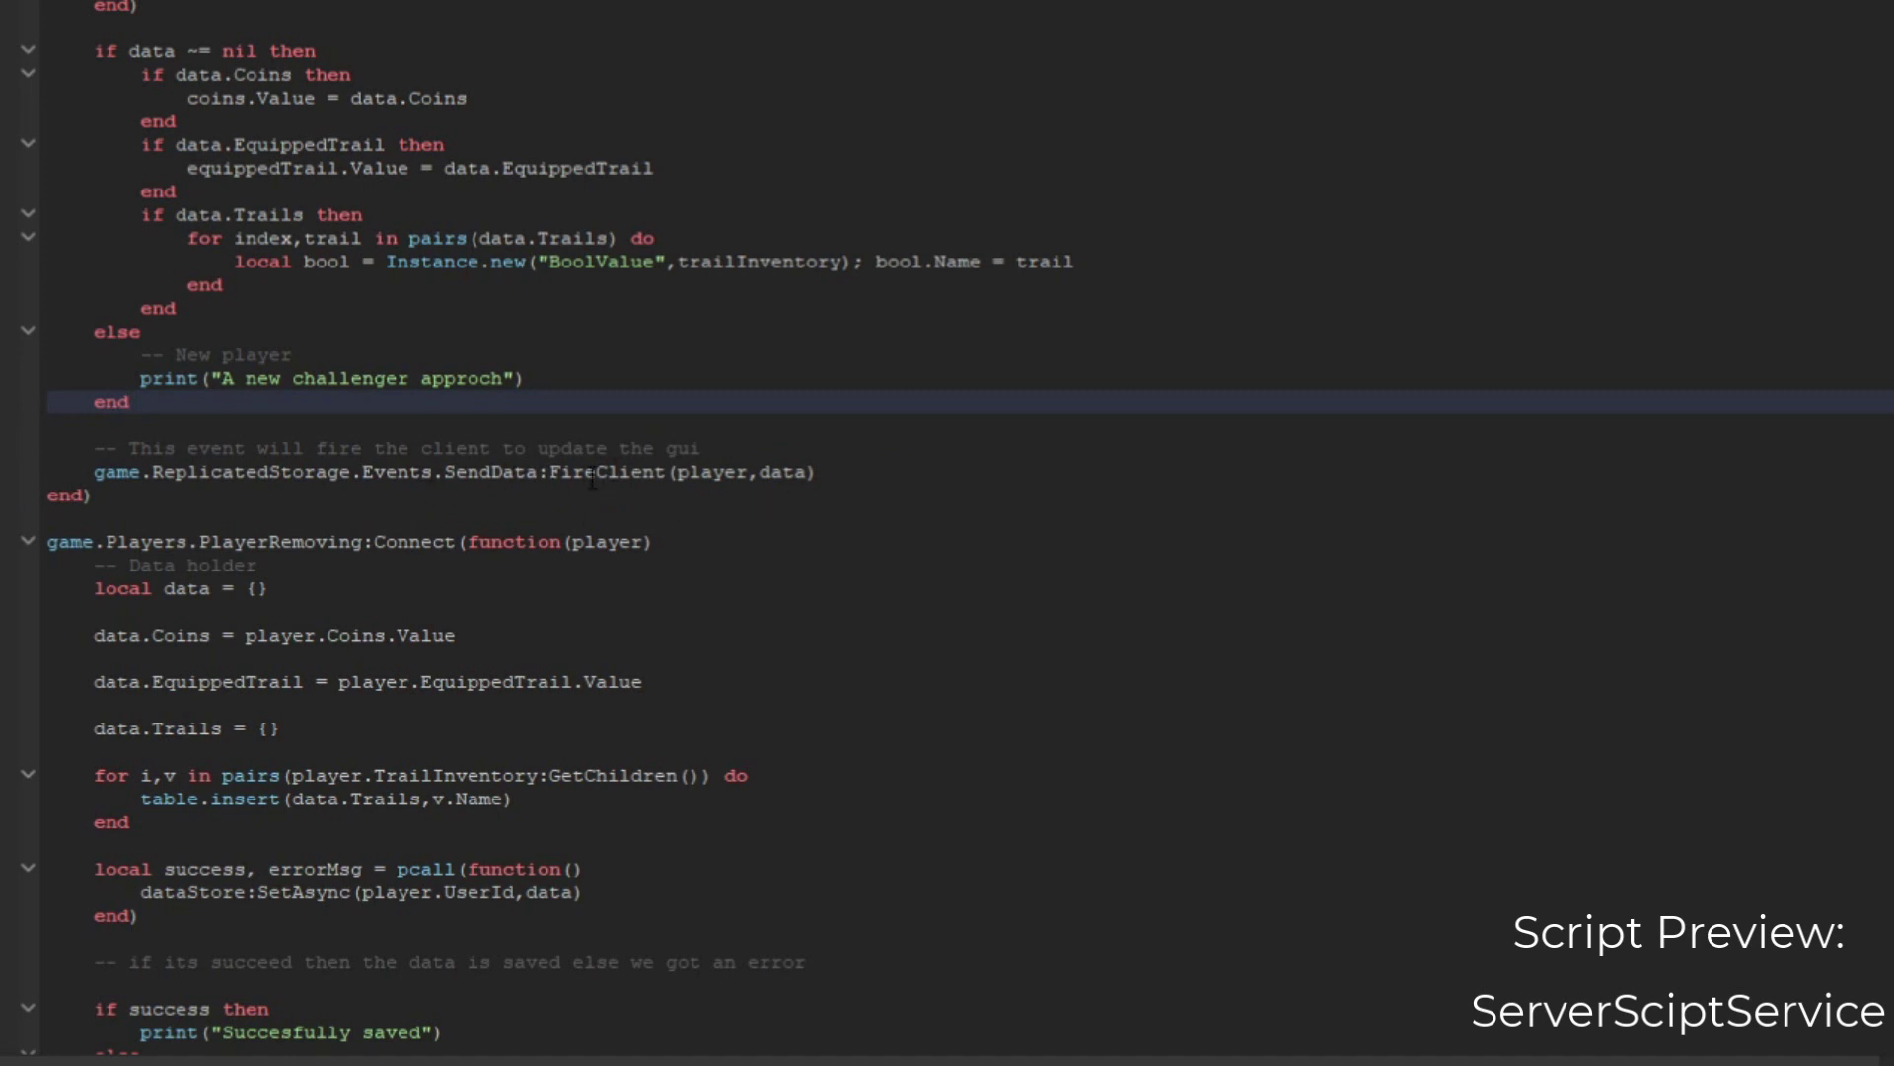
scroll(229, 663, "down", 5)
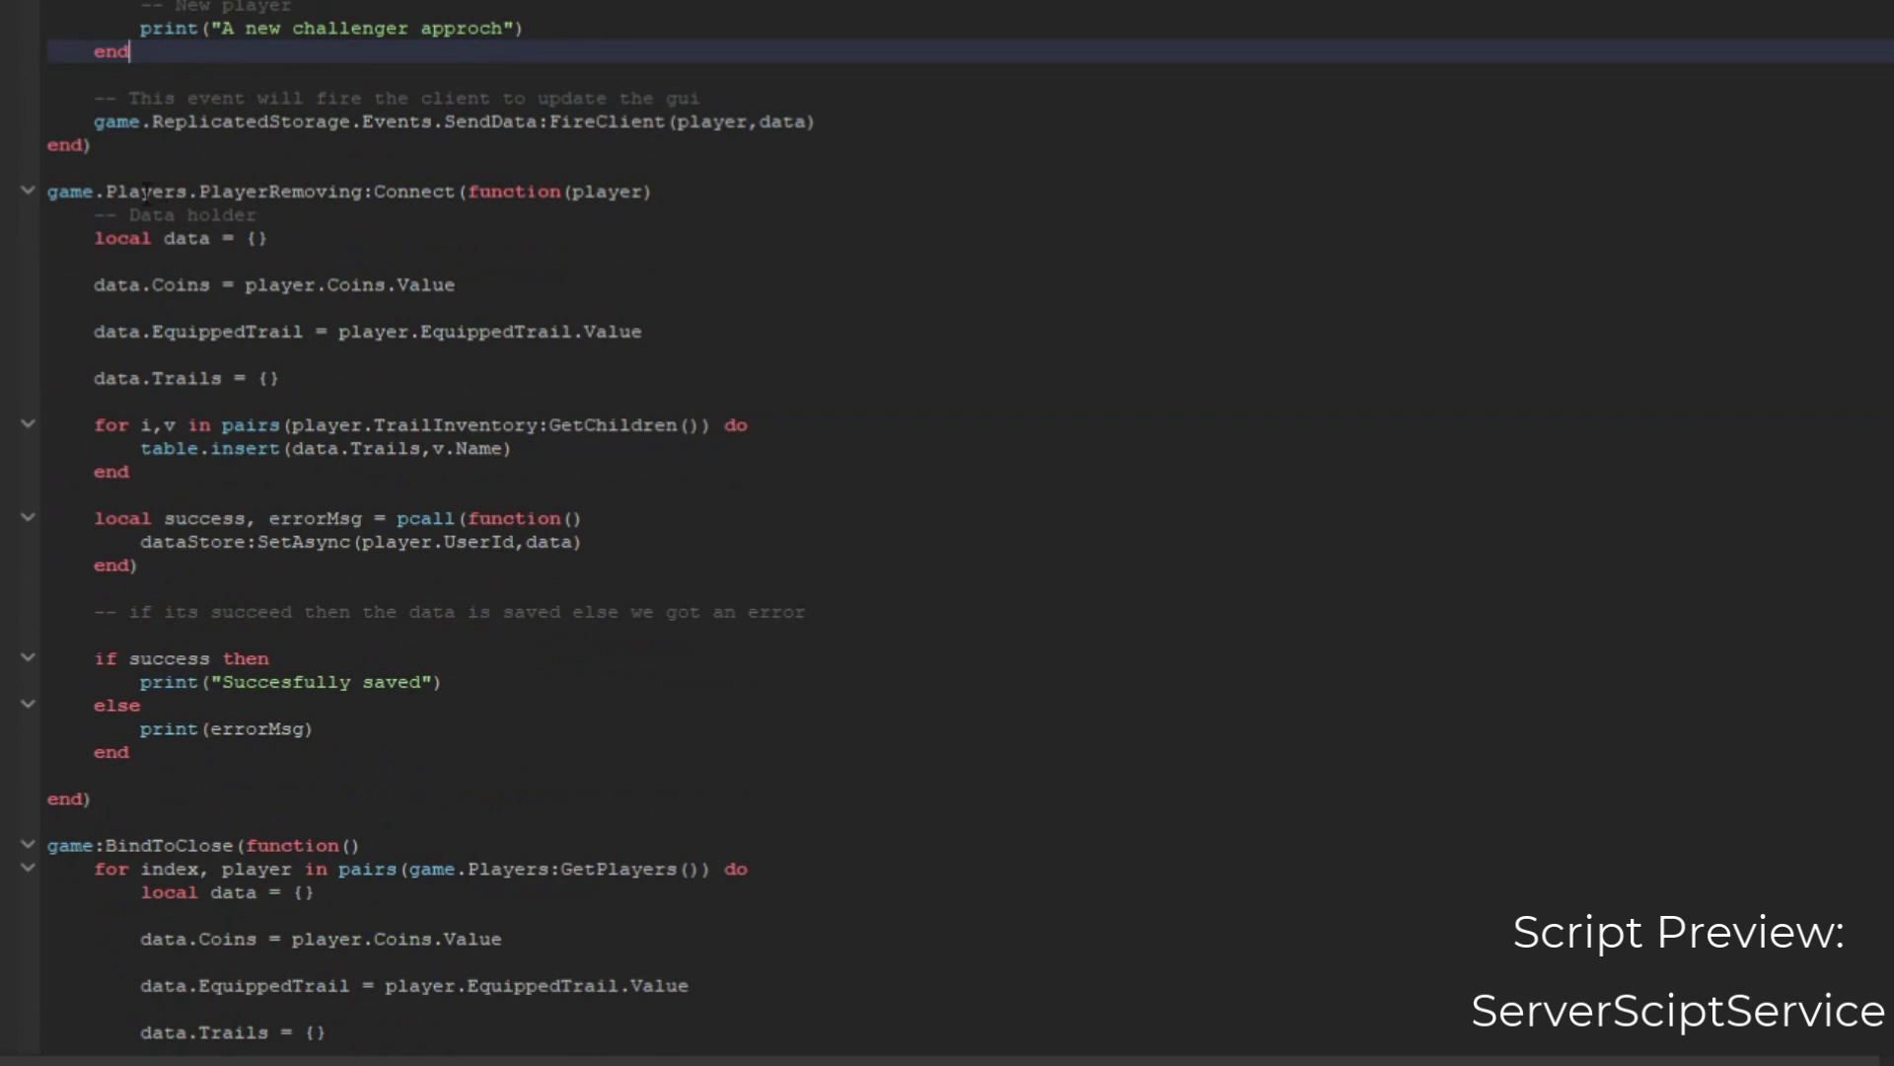
left_click(139, 167)
key("Return")
key("Return")
key("Up")
type("-- Player Le")
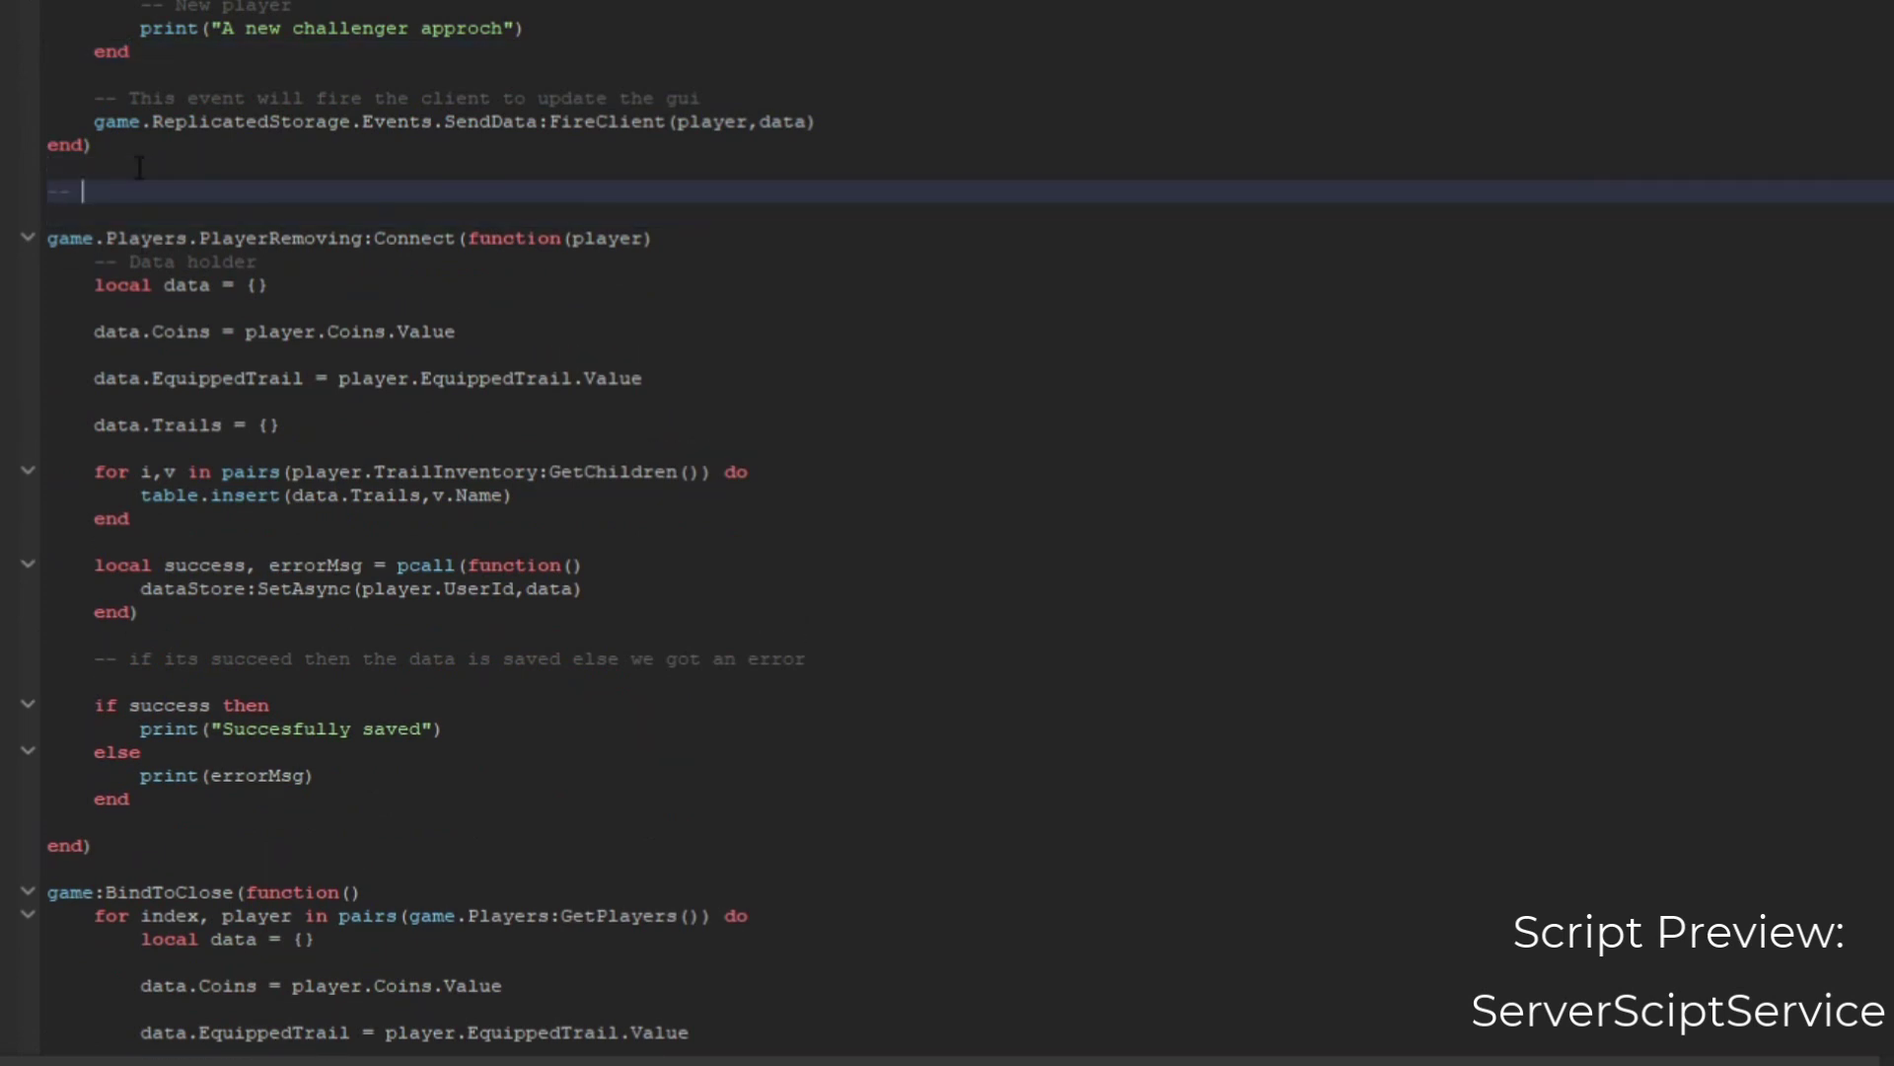
type("ft")
Step: Scroll the rest of the Server script, then return to the ideas place view
scroll(472, 863, "down", 10)
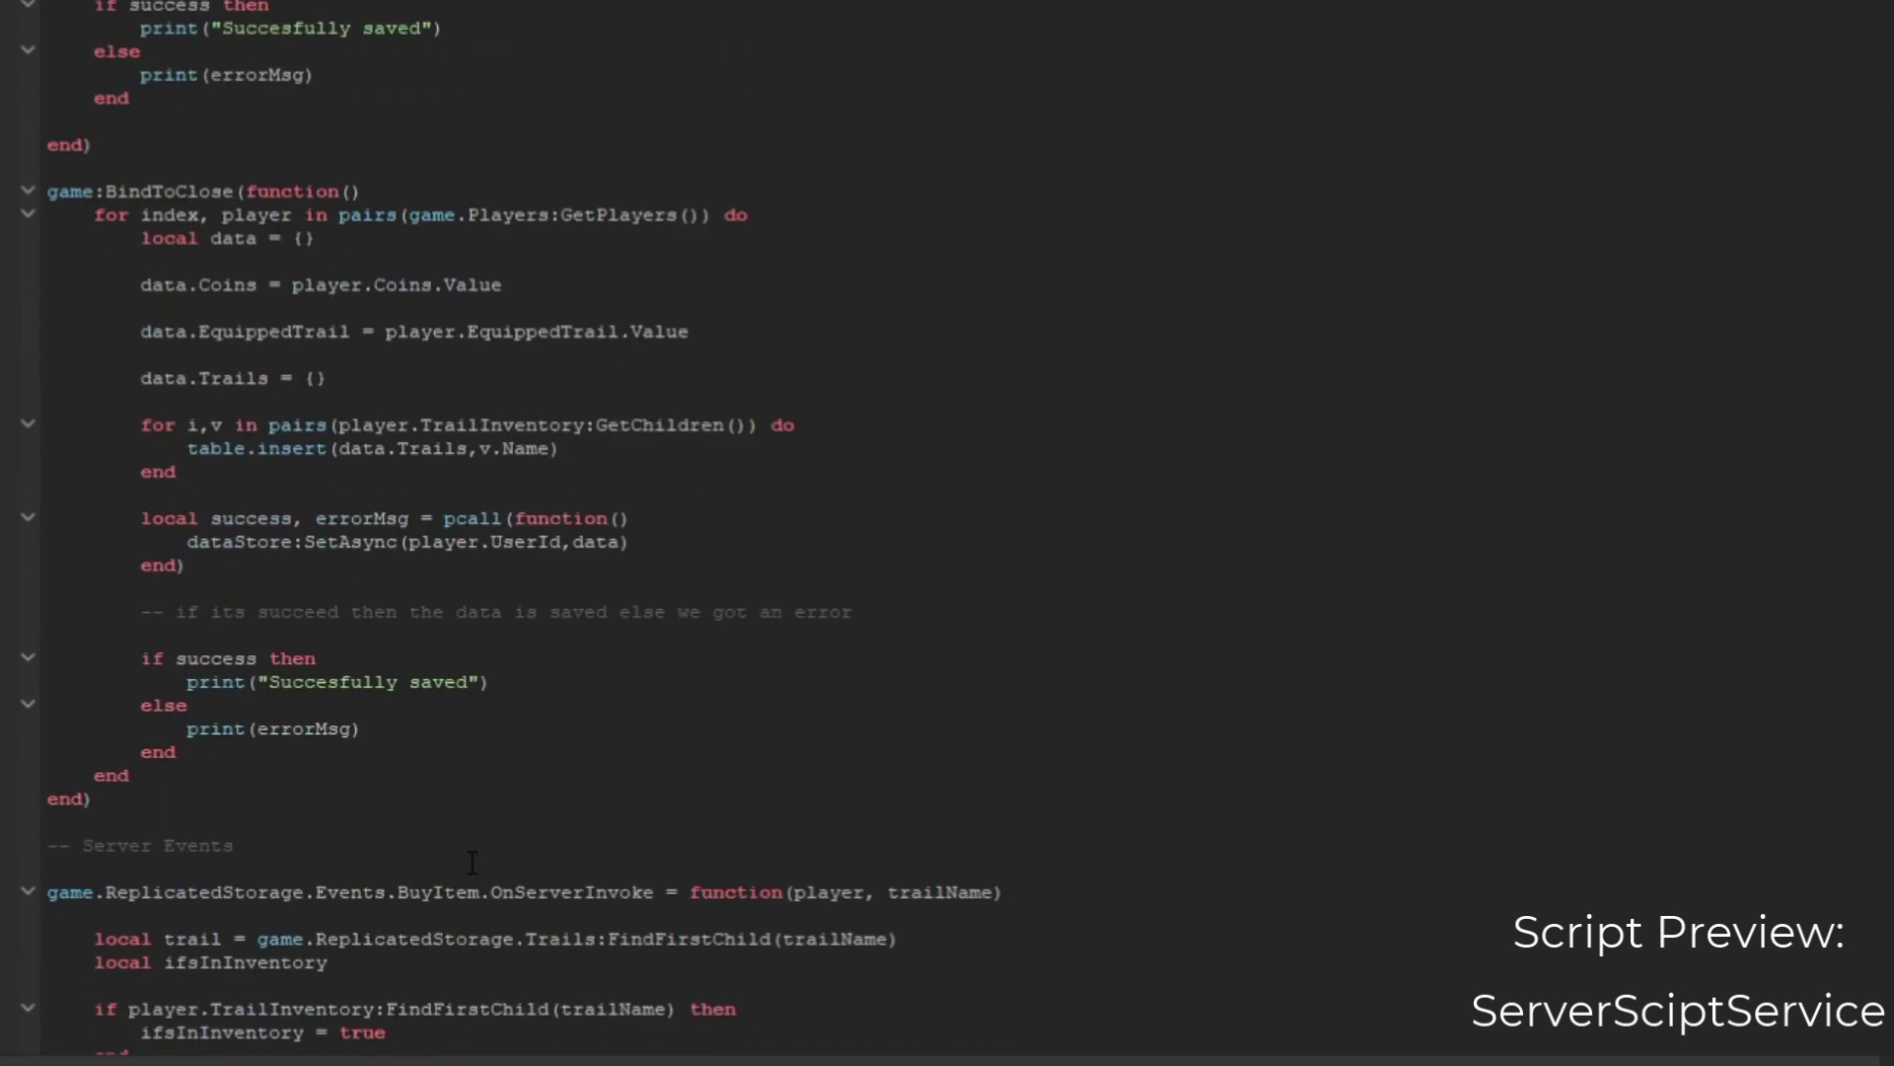
scroll(473, 864, "up", 2)
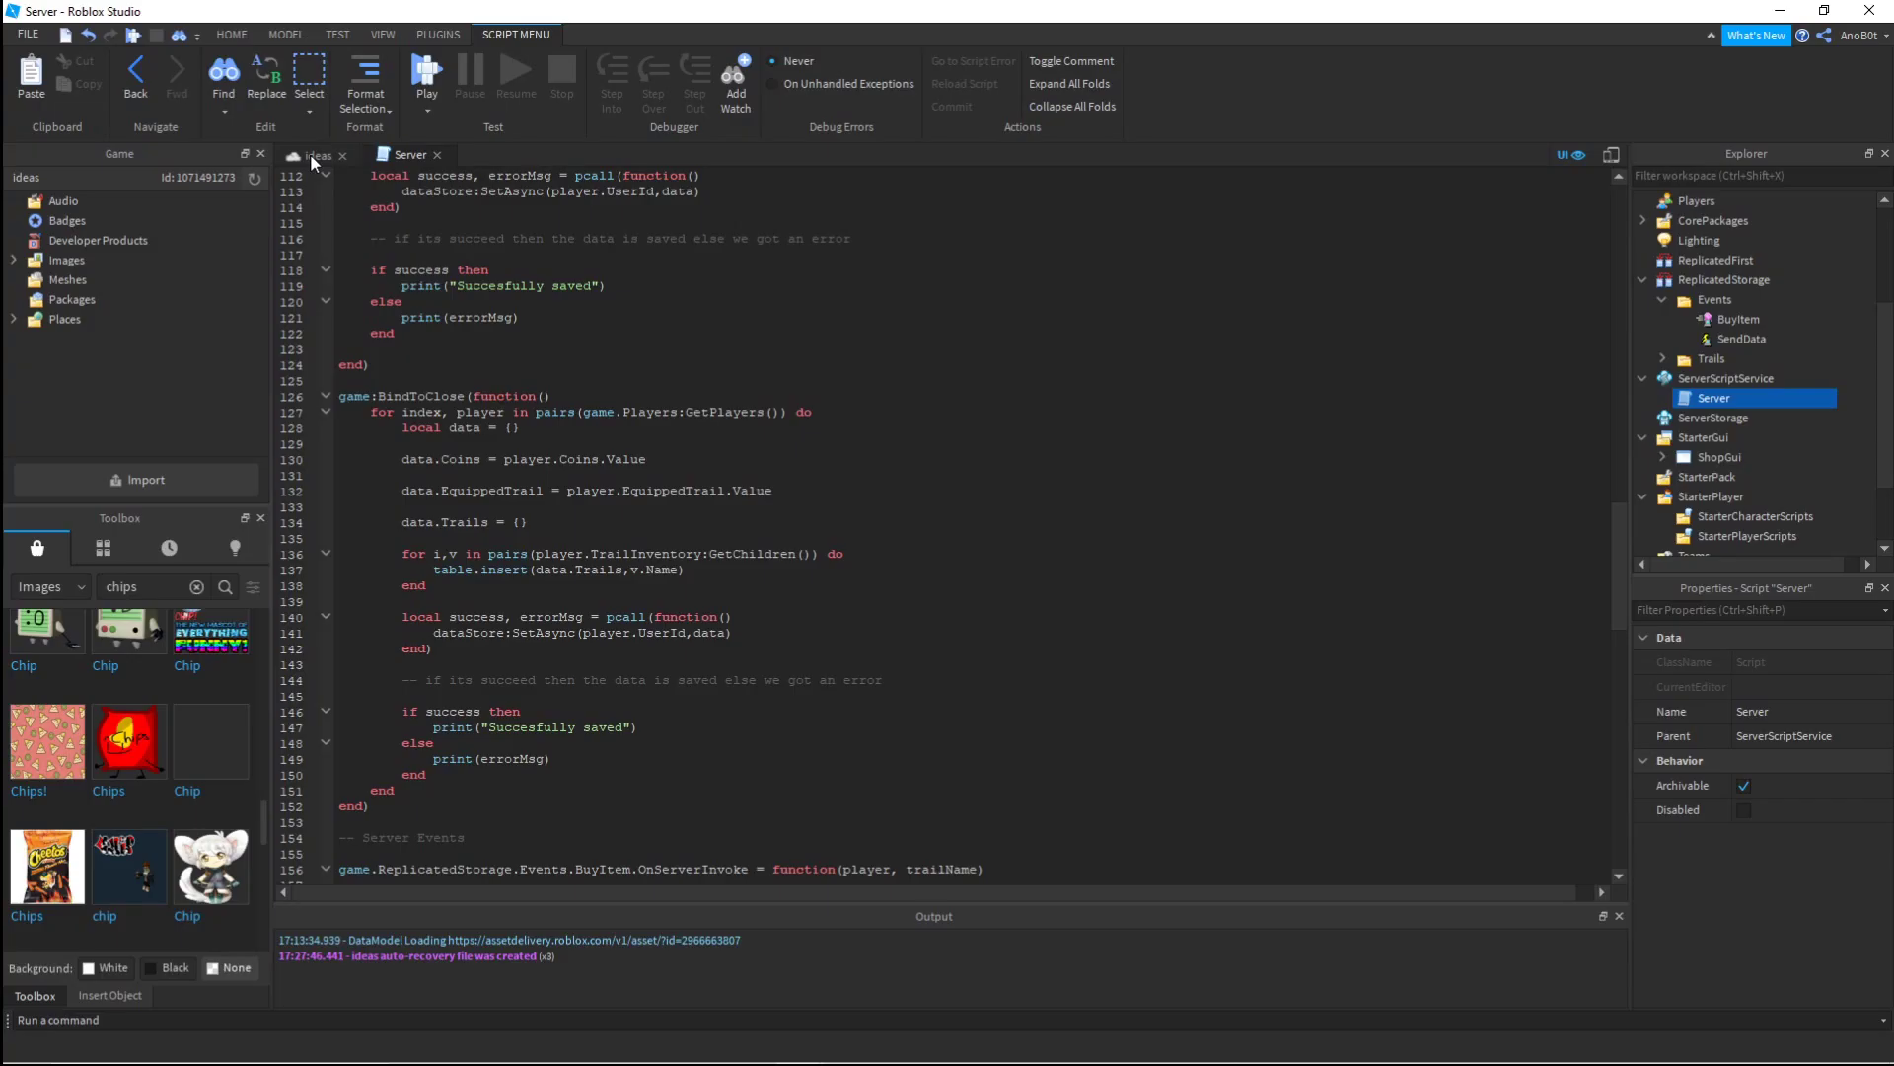
left_click(312, 155)
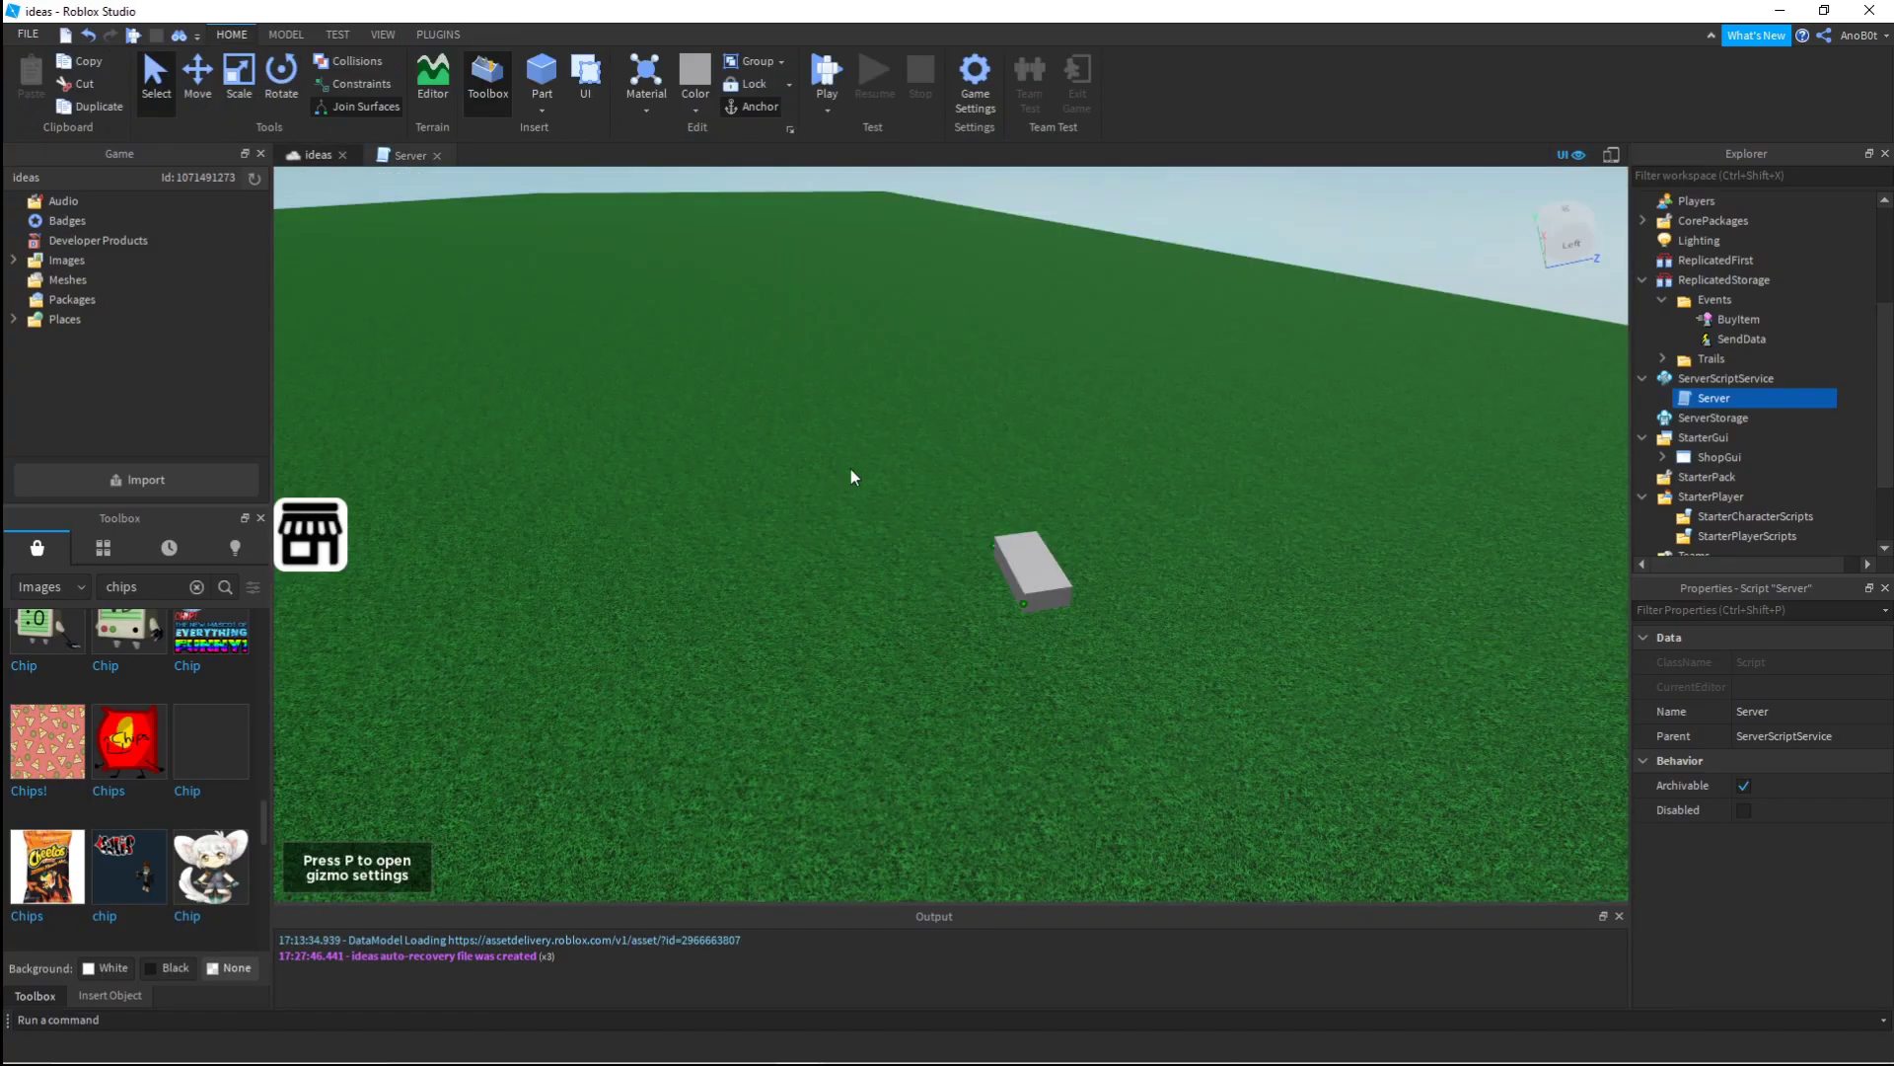
Step: Expand ShopGui and ShopButton, inspecting the ImageButton and MoneyPreview label
left_click(1663, 456)
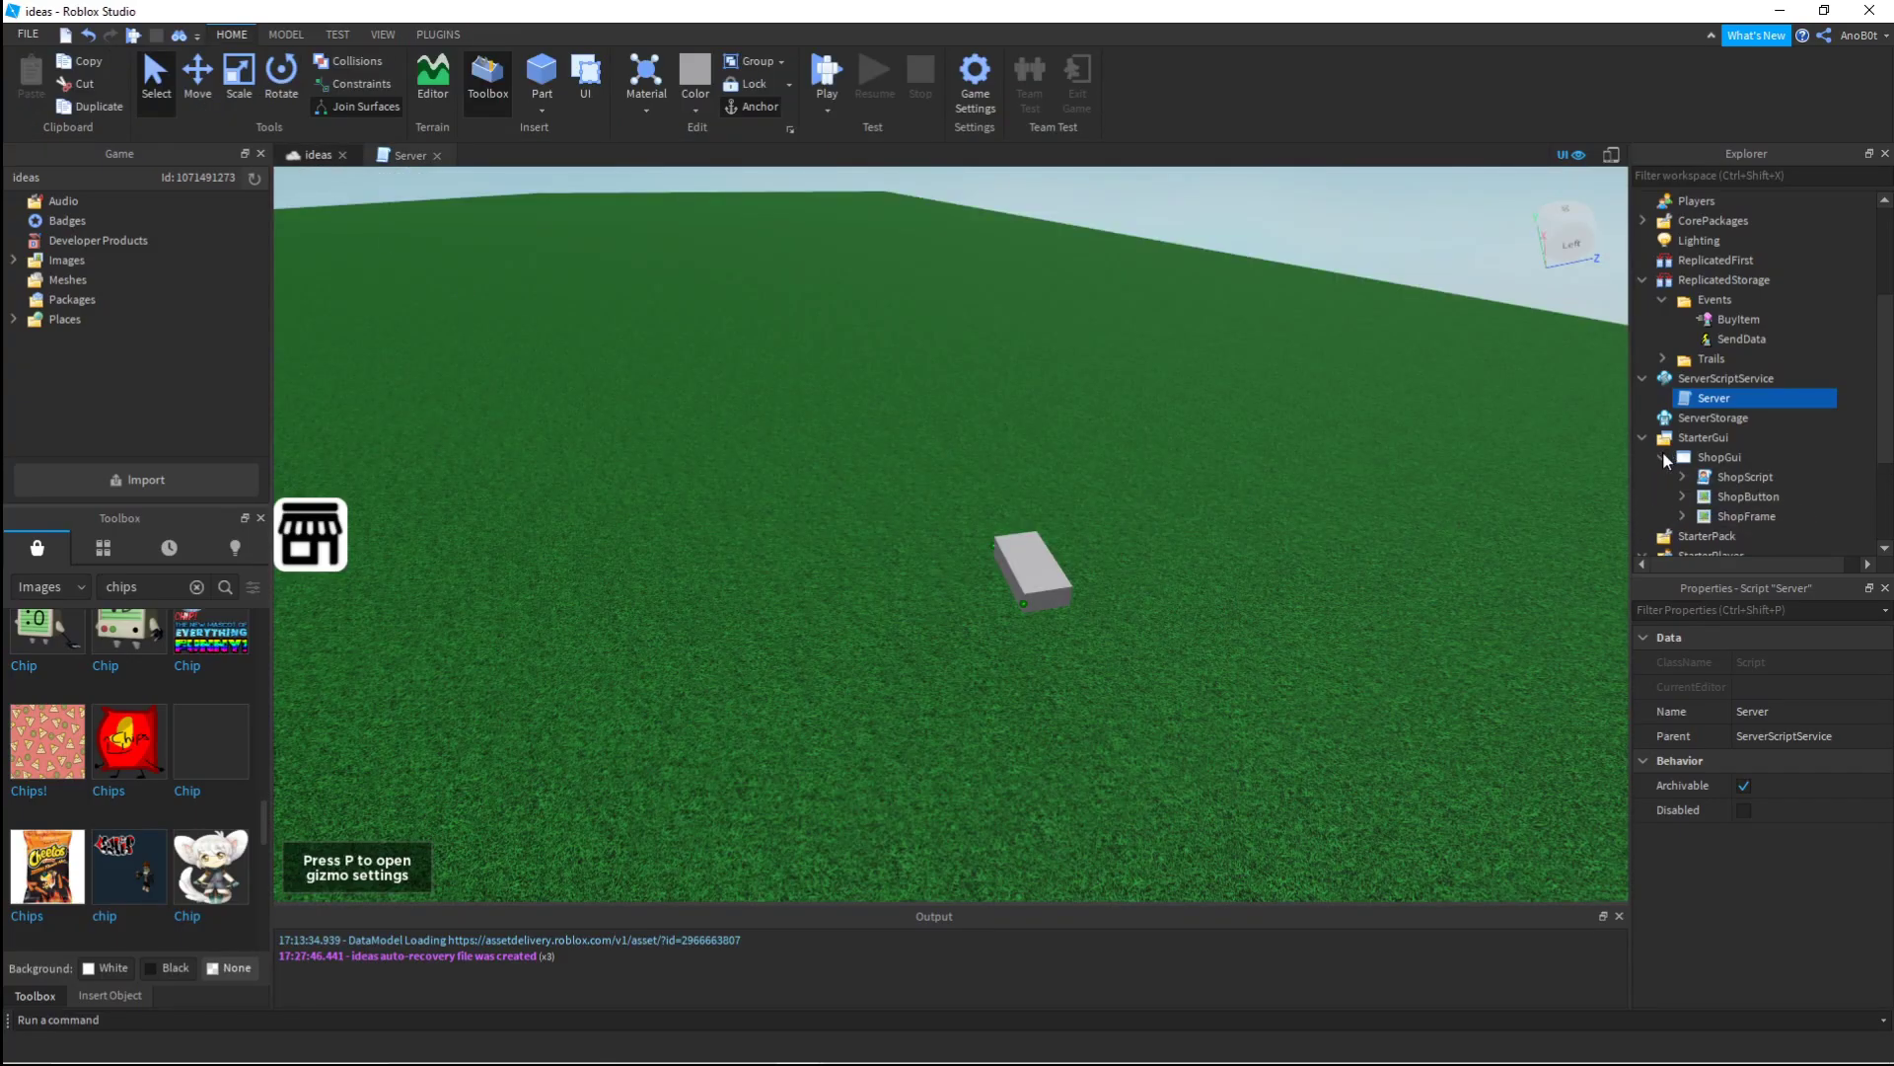
mouse_move(1801, 496)
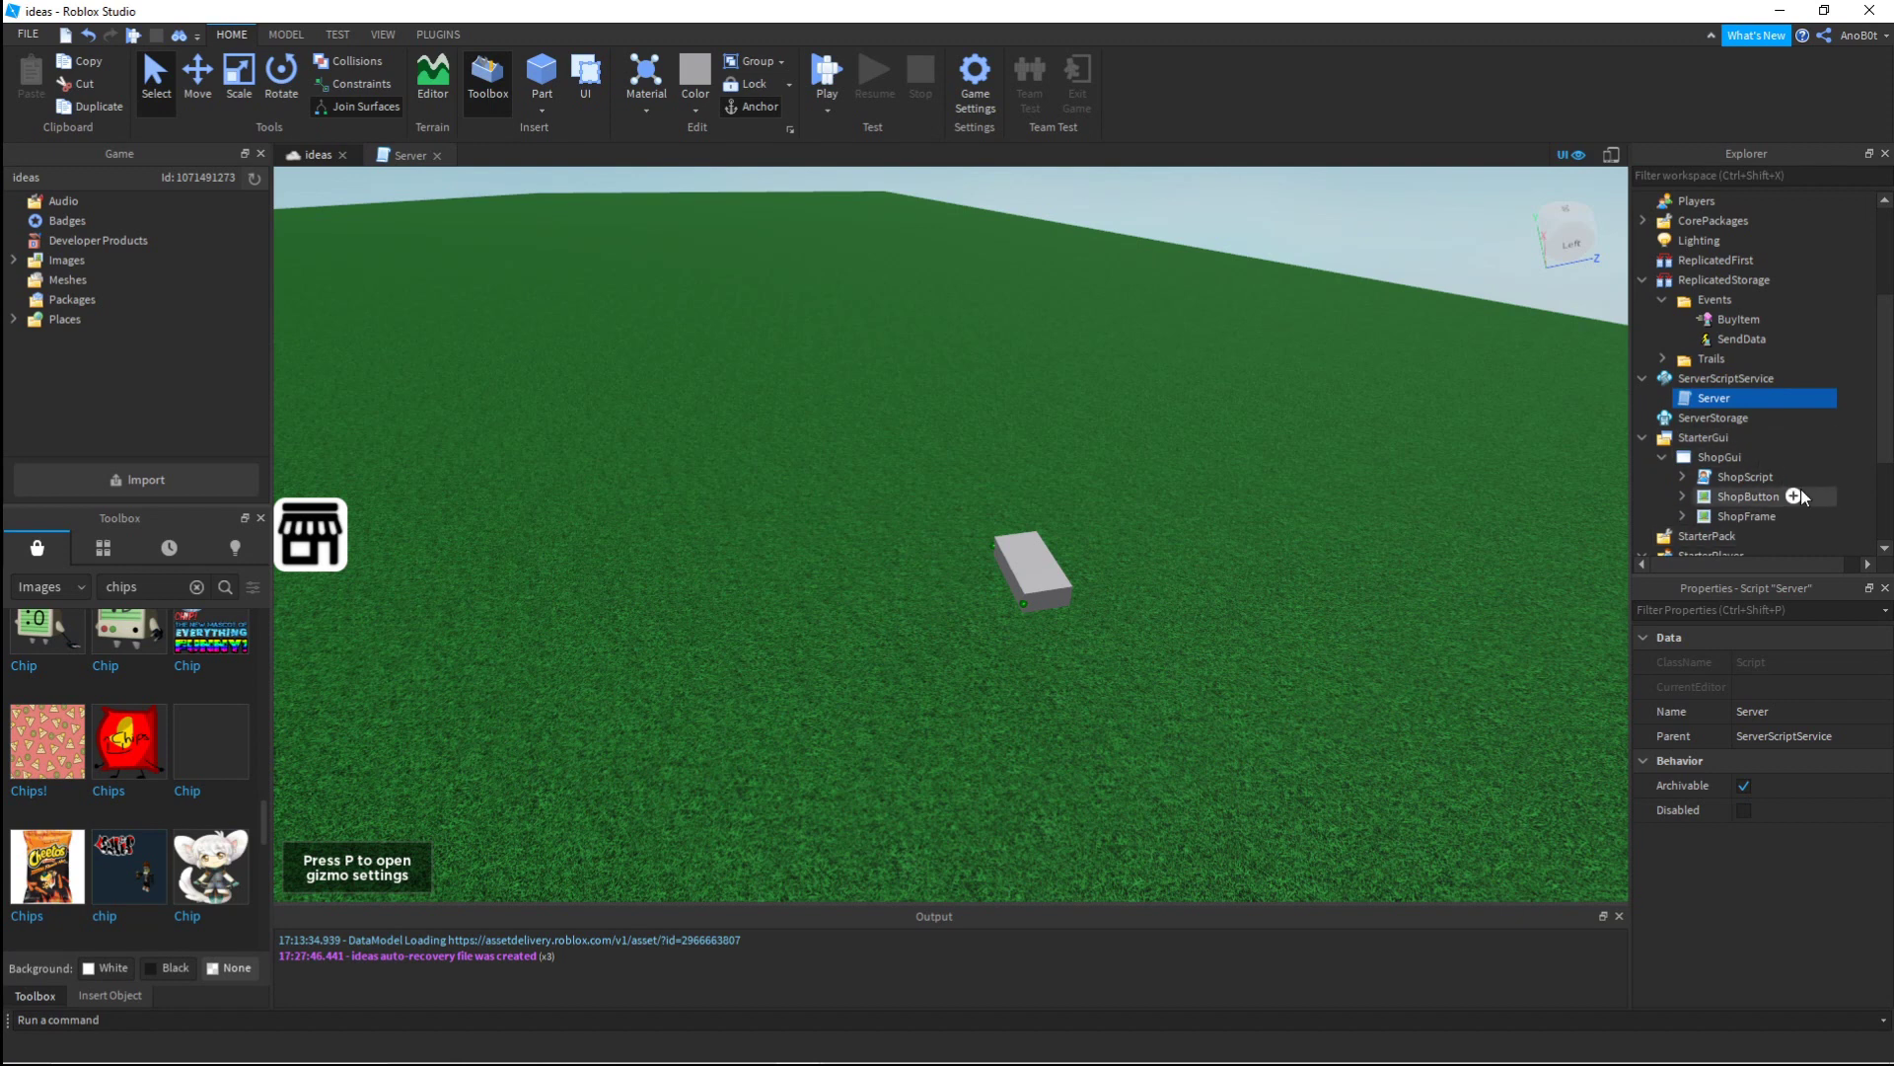
scroll(1756, 437, "down", 2)
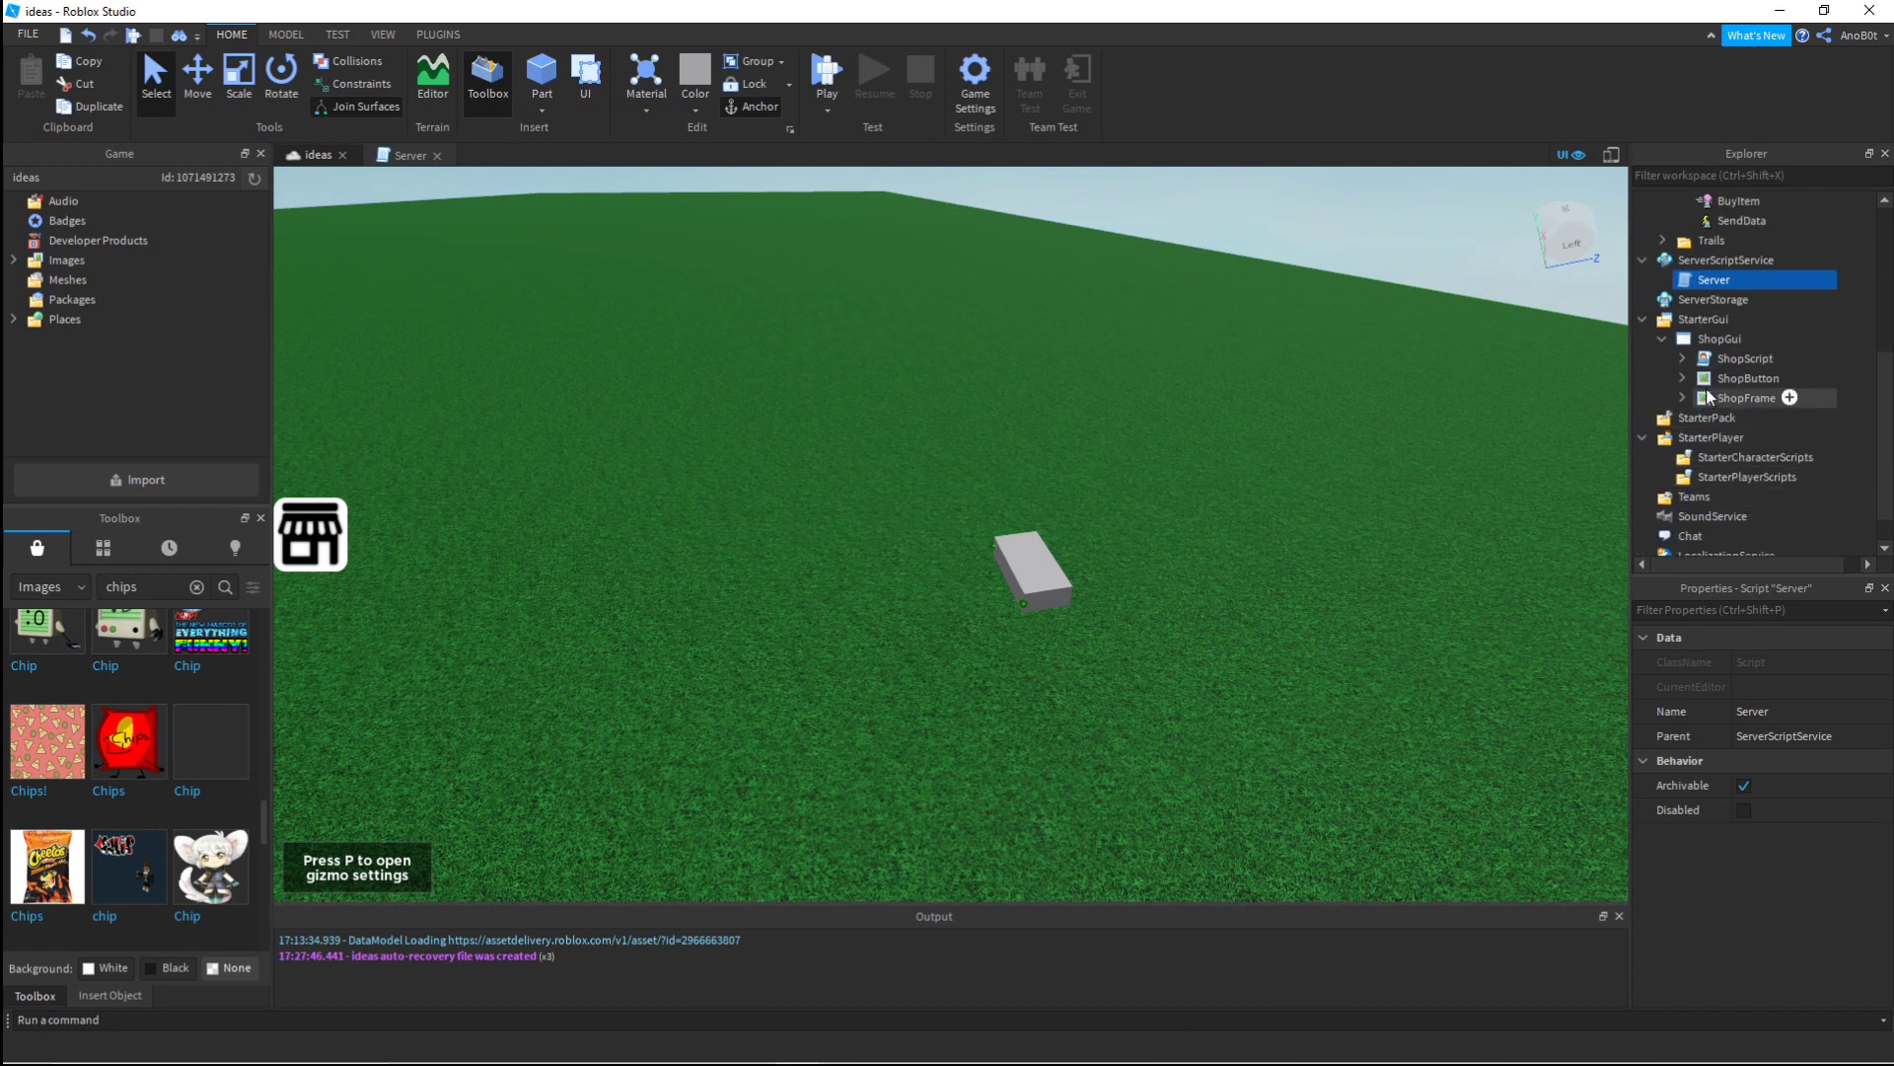
left_click(1682, 379)
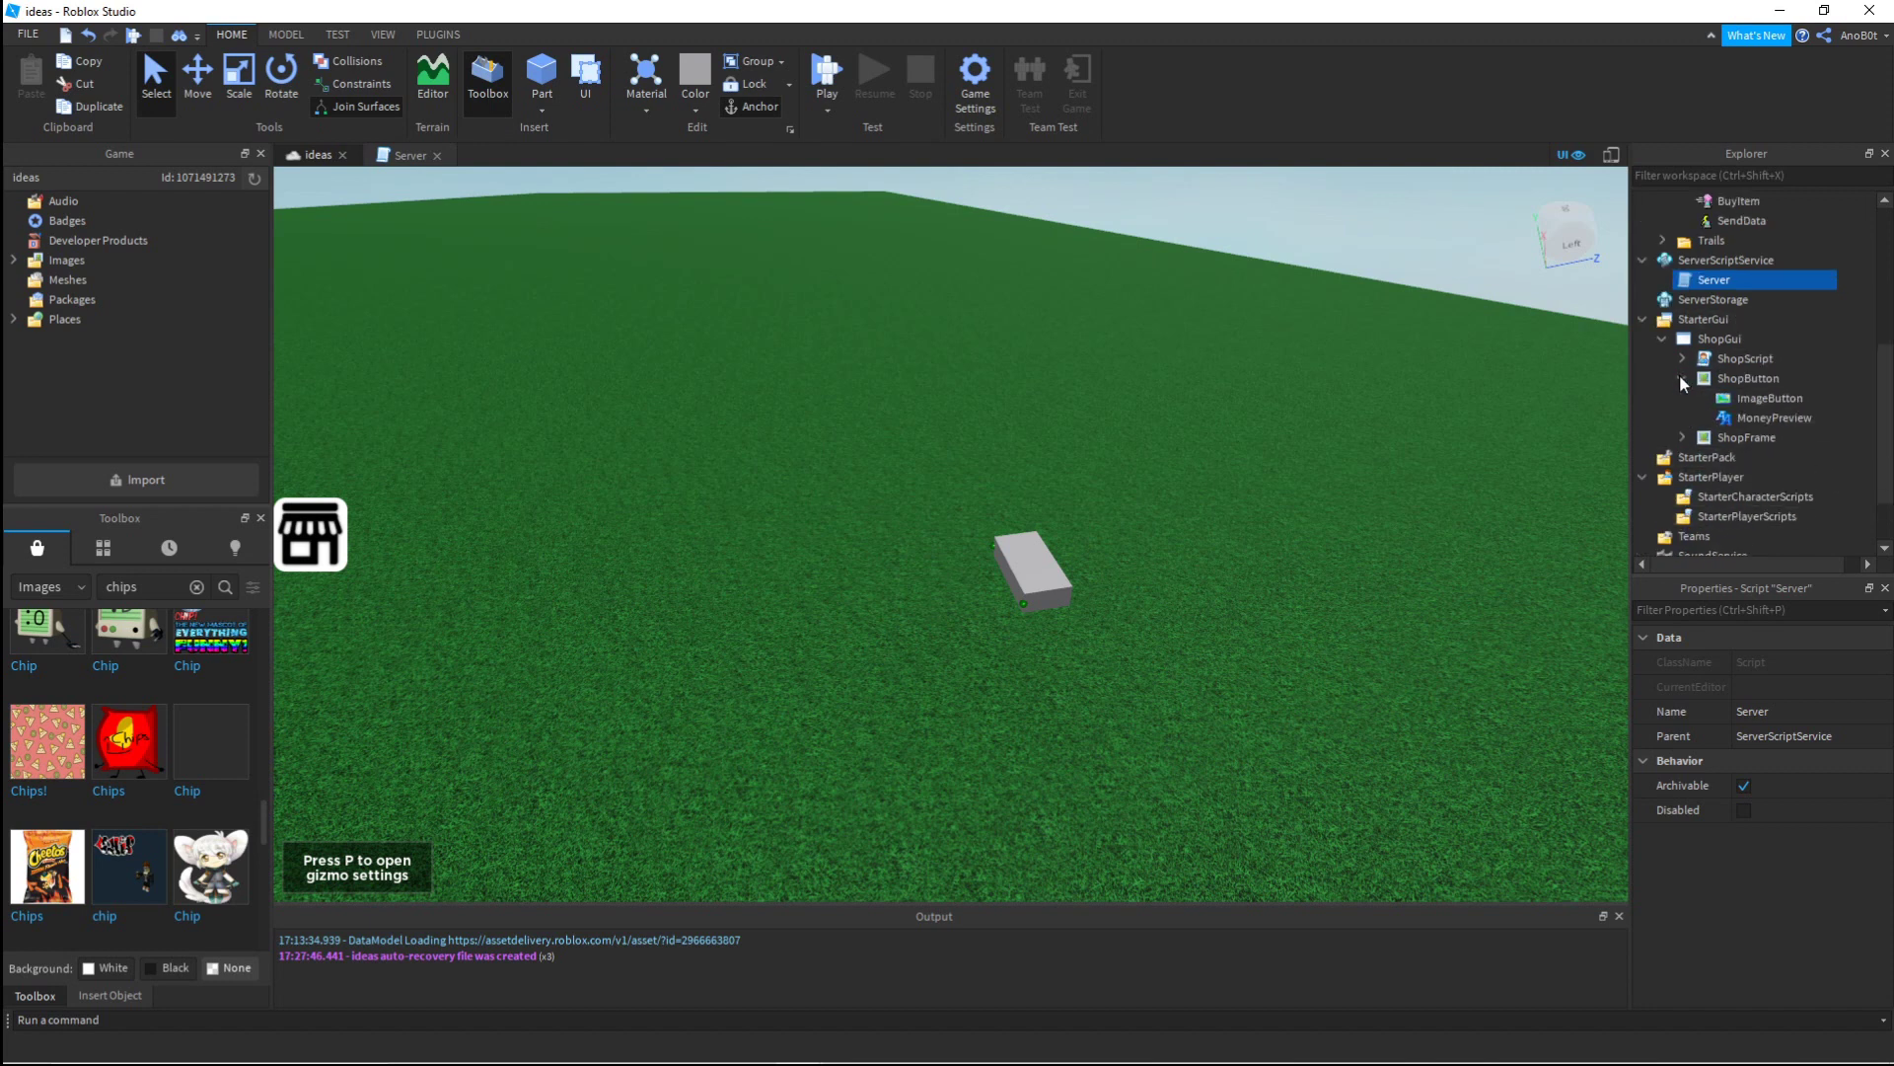
left_click(1729, 385)
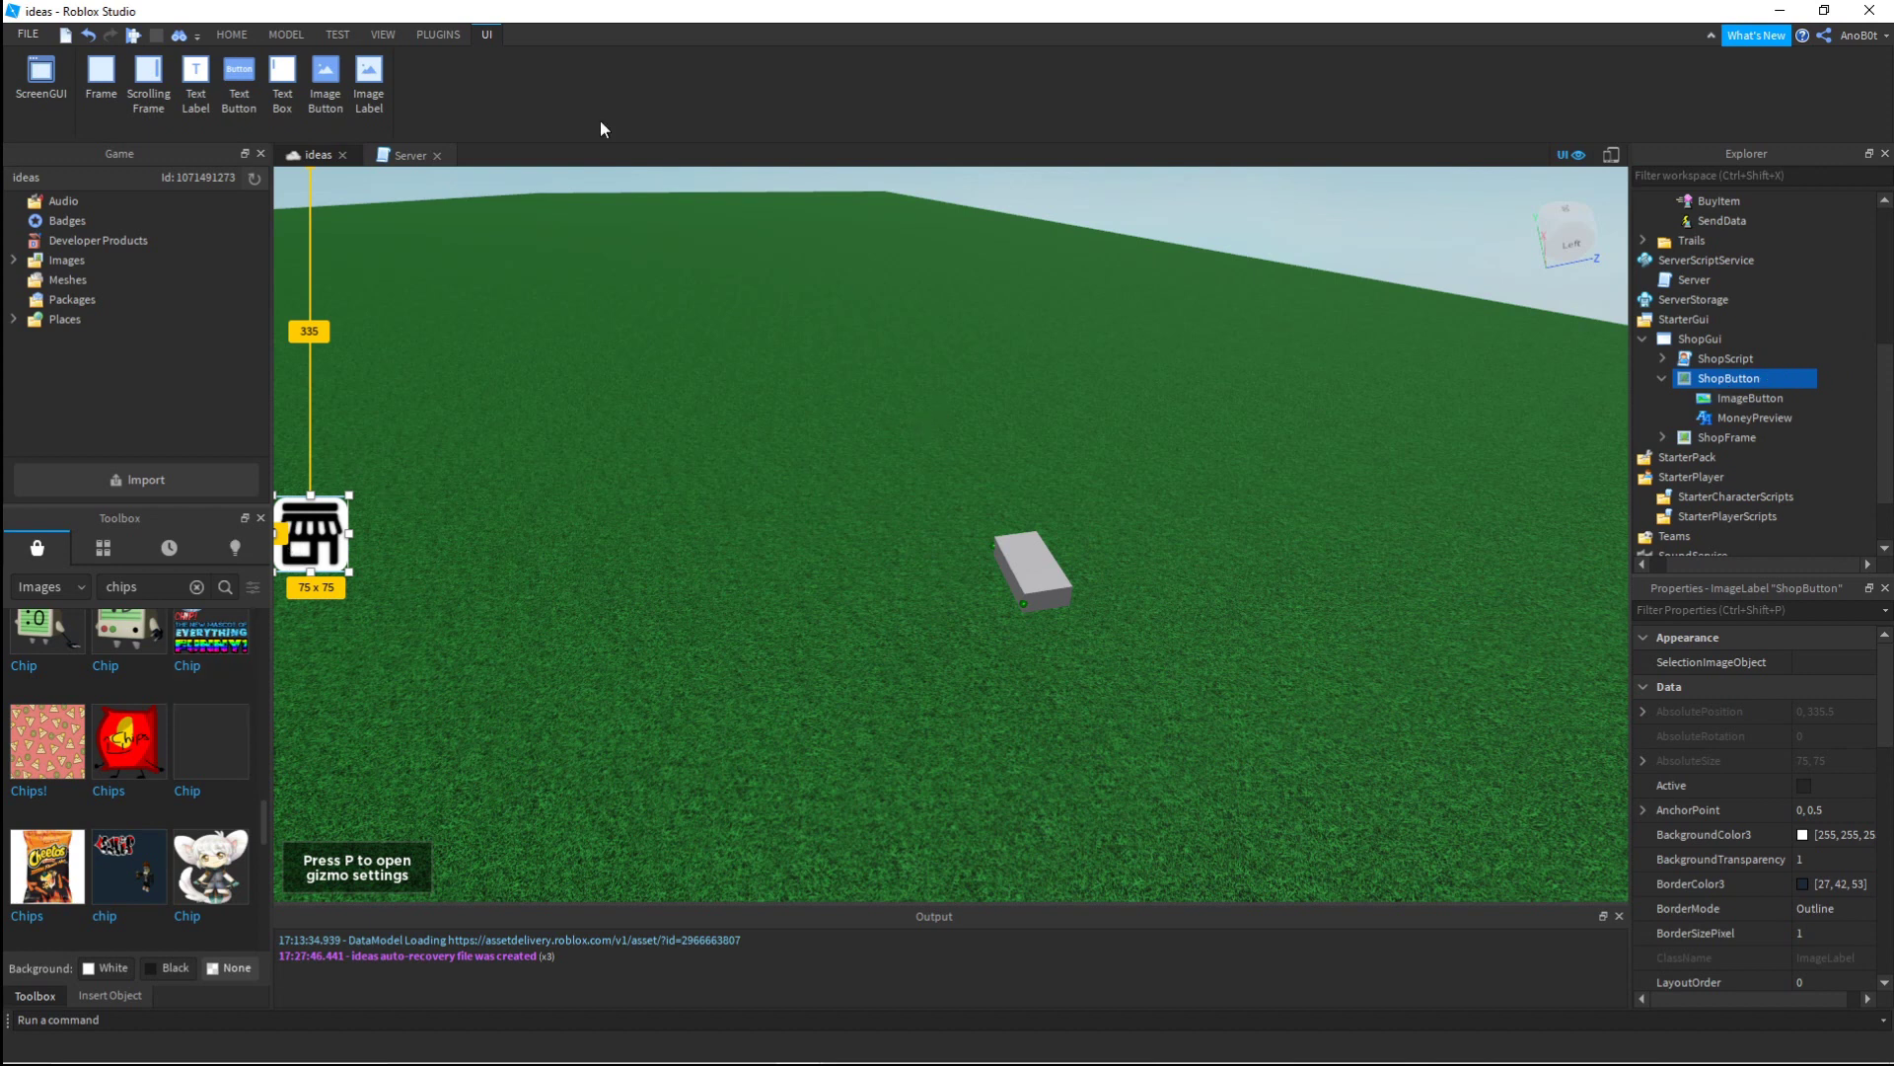
left_click(434, 37)
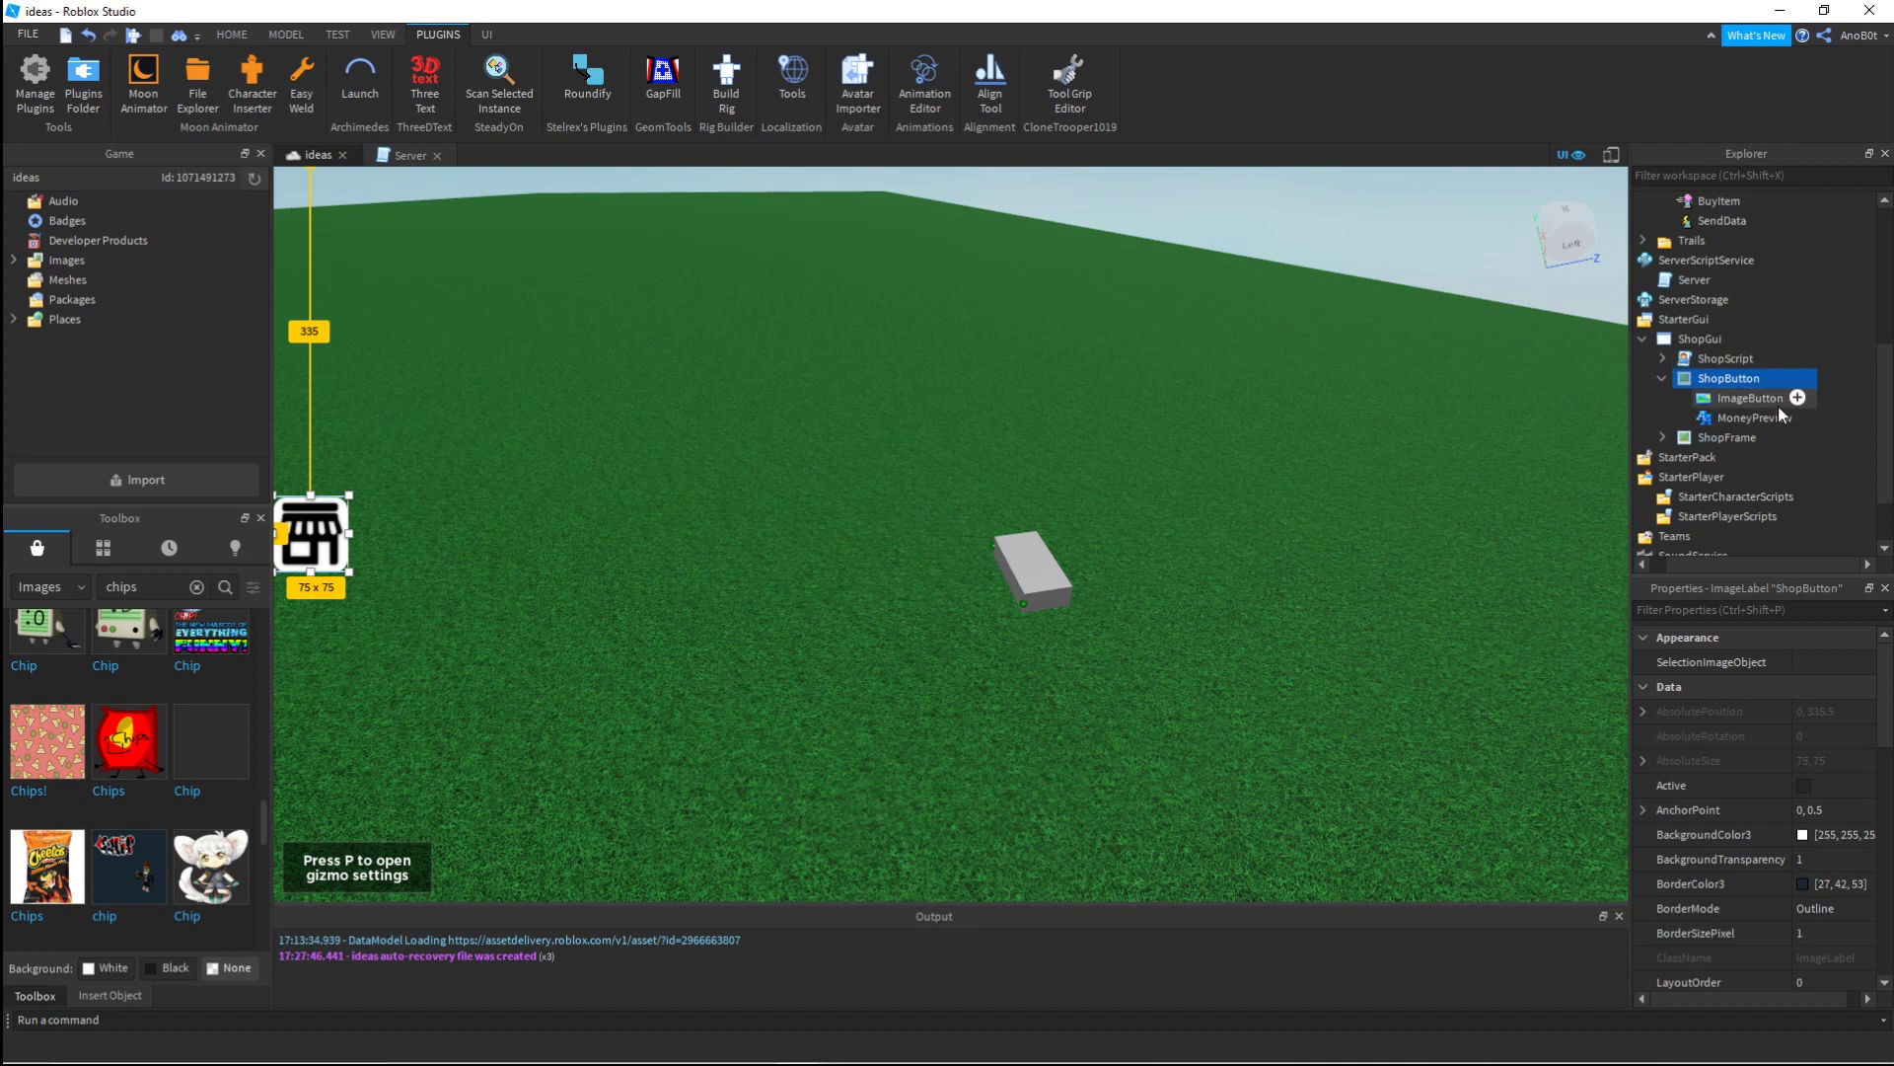
left_click(1741, 400)
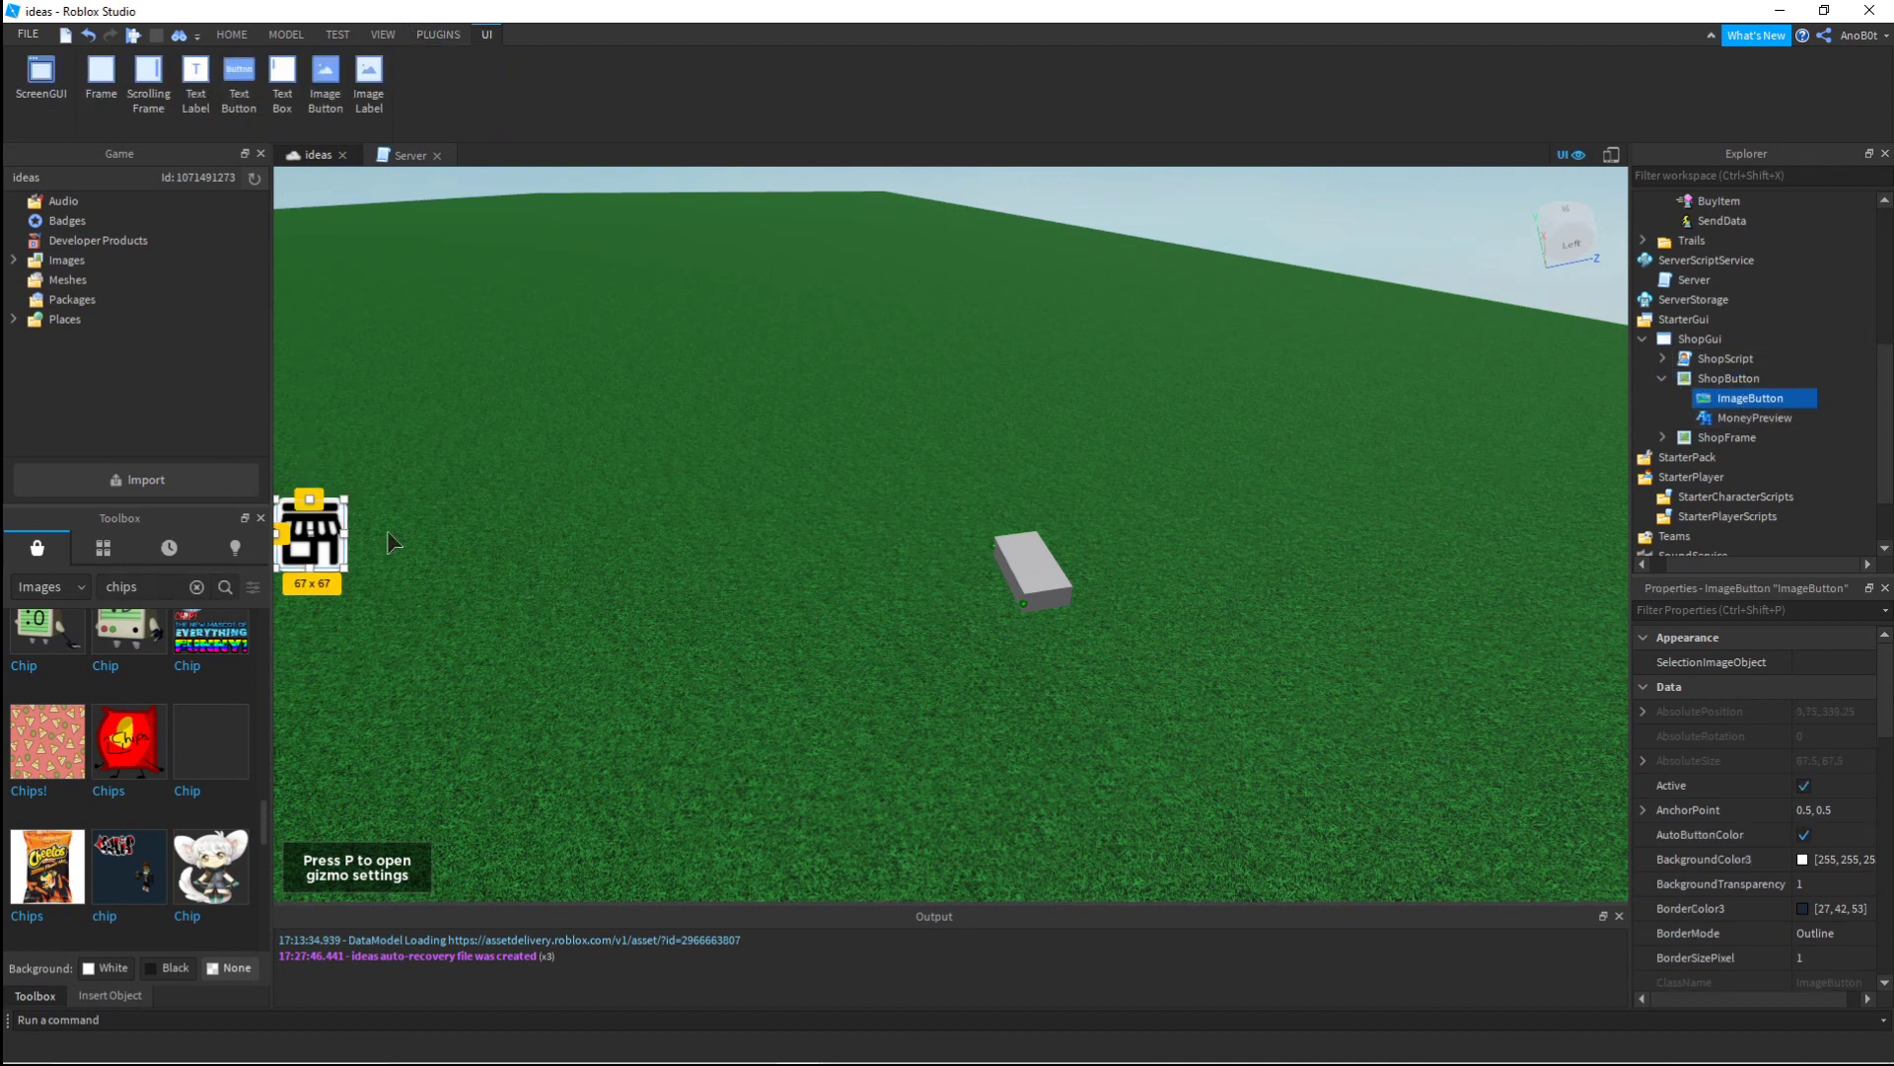
left_click(1734, 419)
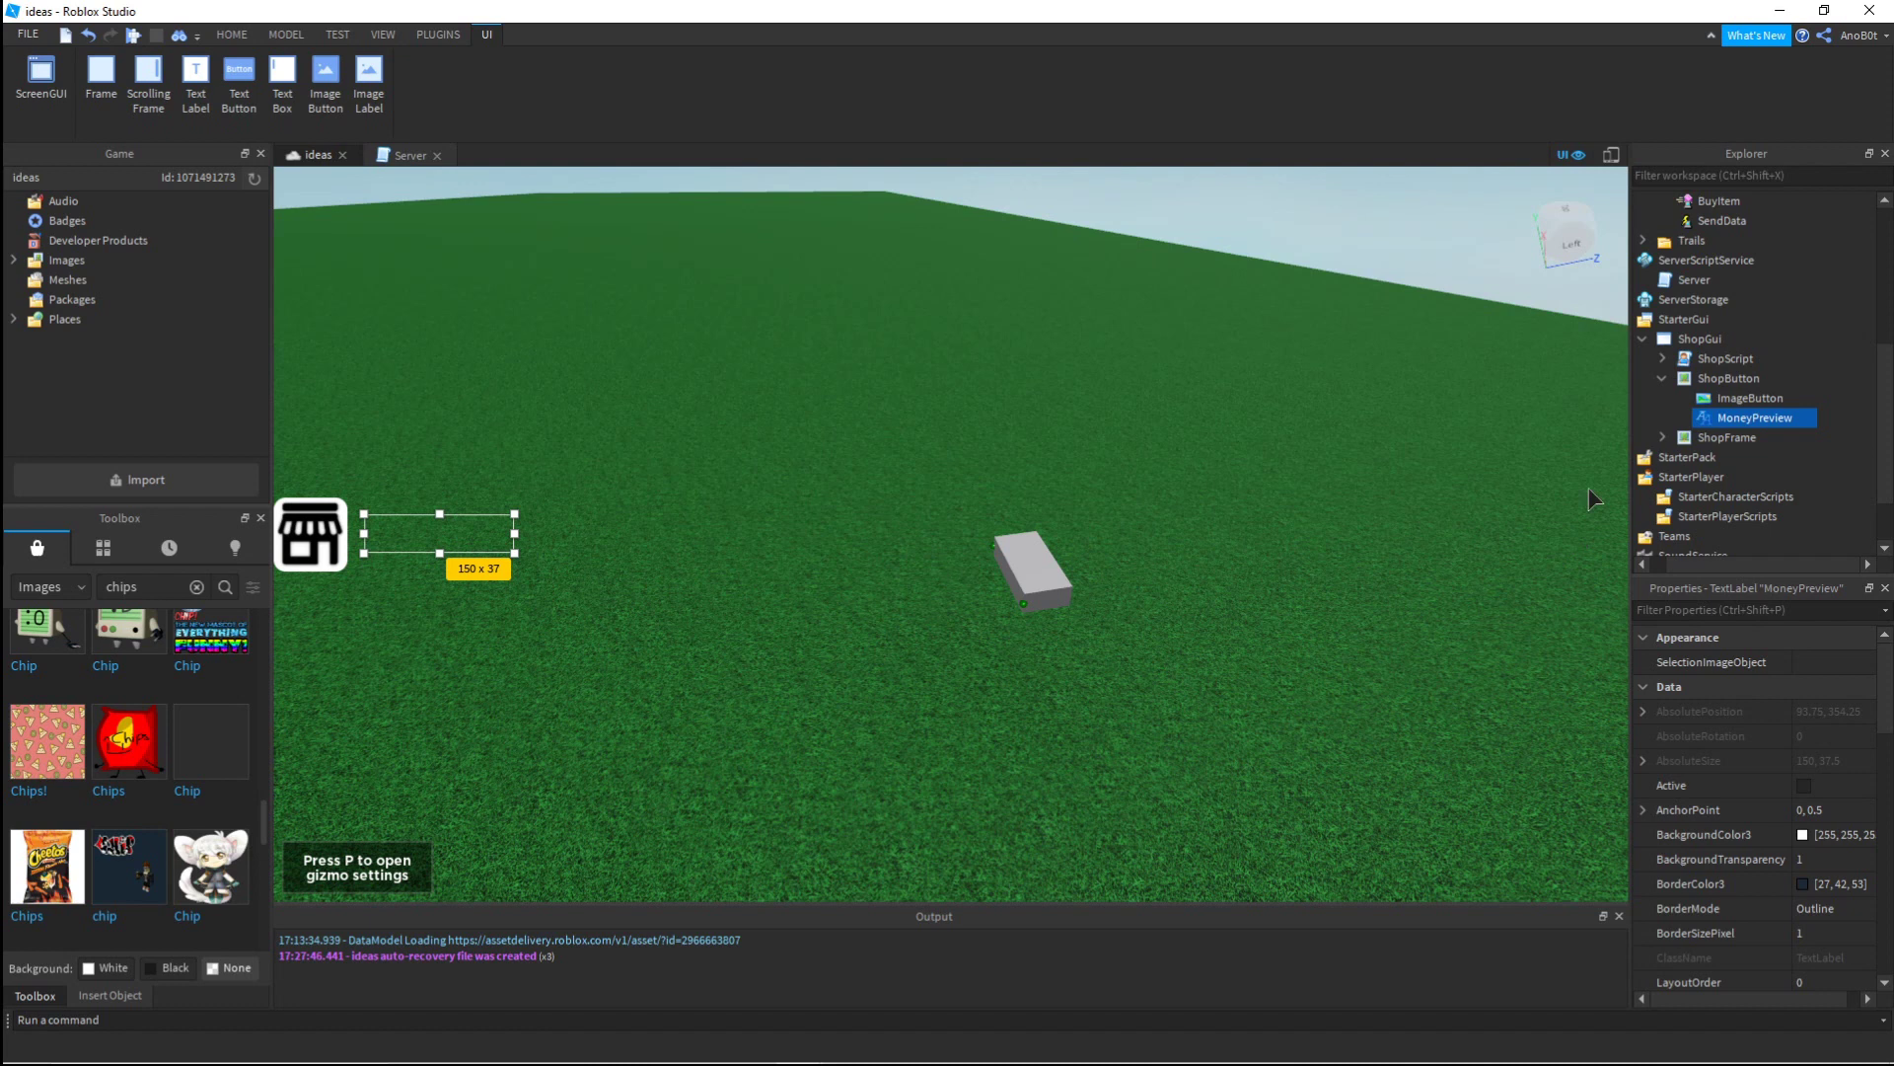
Step: Show ShopFrame, expand it down to the ScrollingFrame's UIGridLayout, then hide ShopFrame again
left_click(1685, 439)
scroll(1818, 855, "down", 5)
left_click(1805, 736)
left_click(1662, 437)
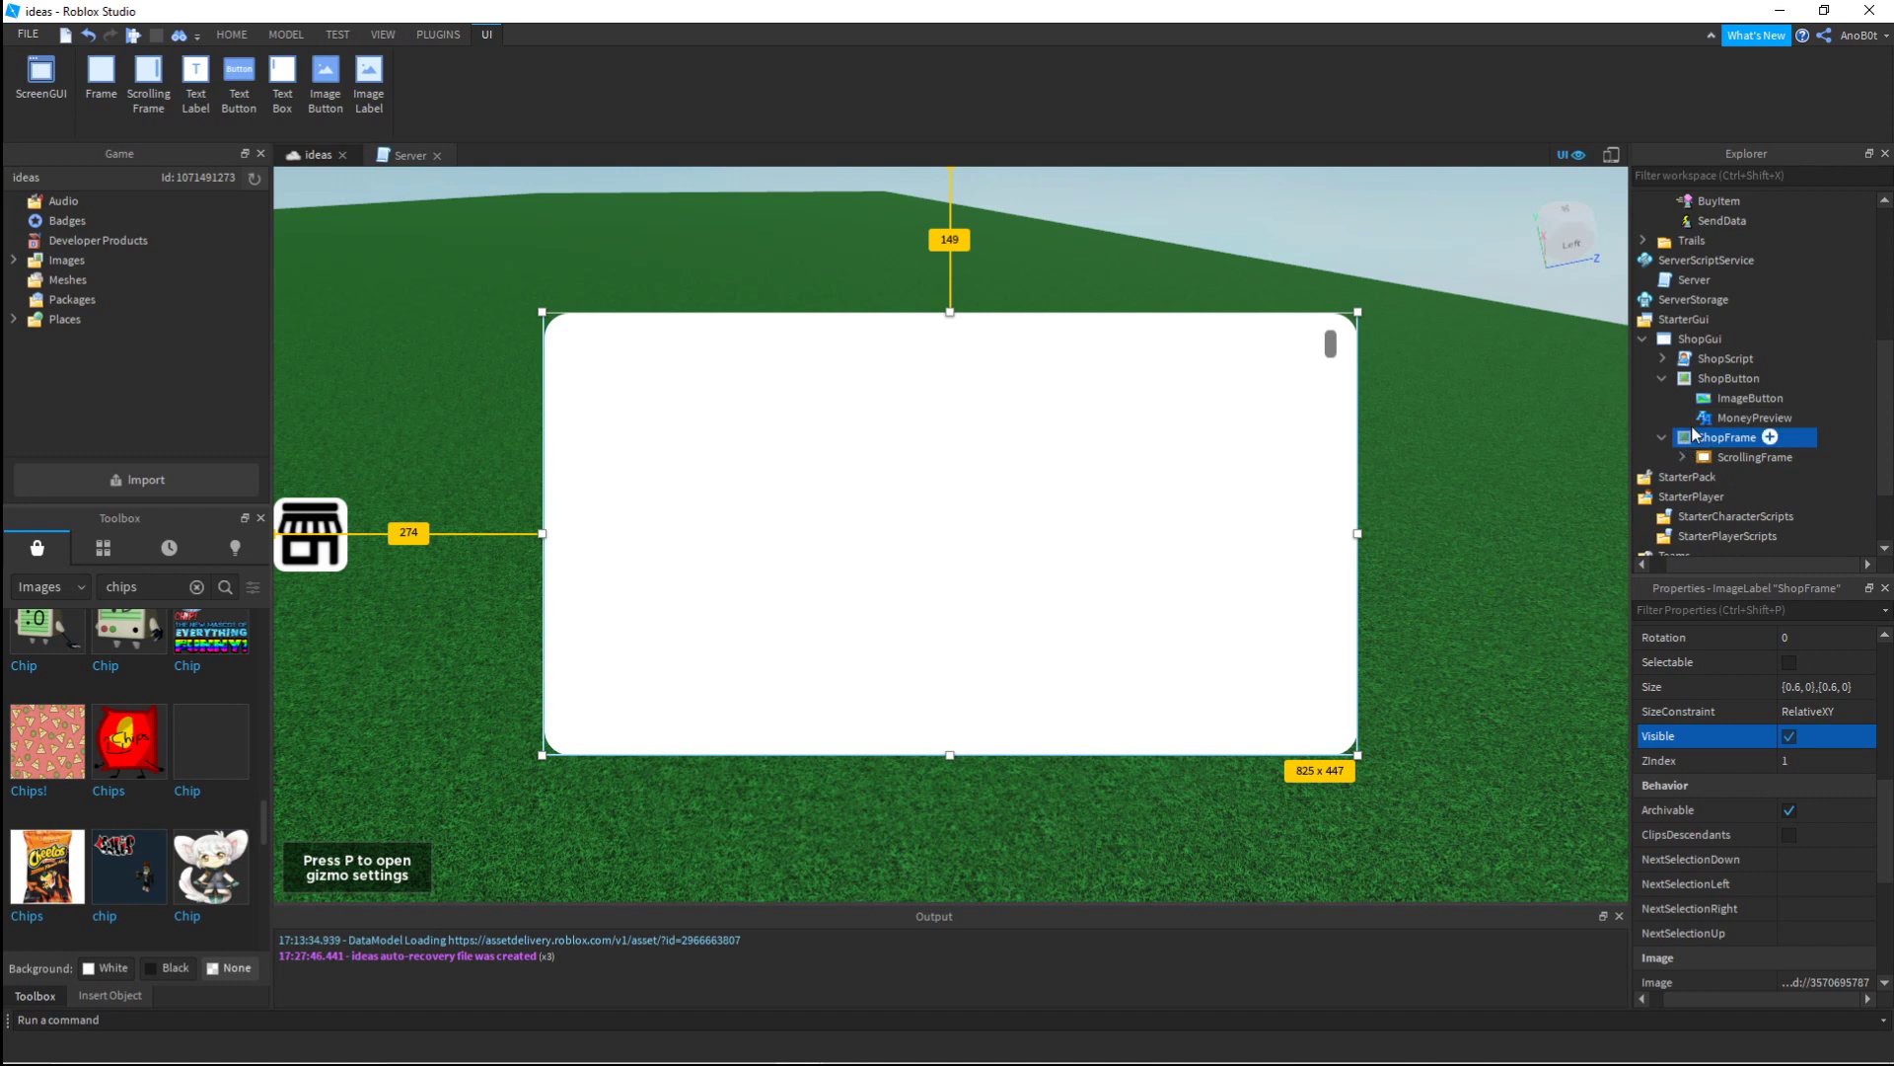
left_click(1683, 457)
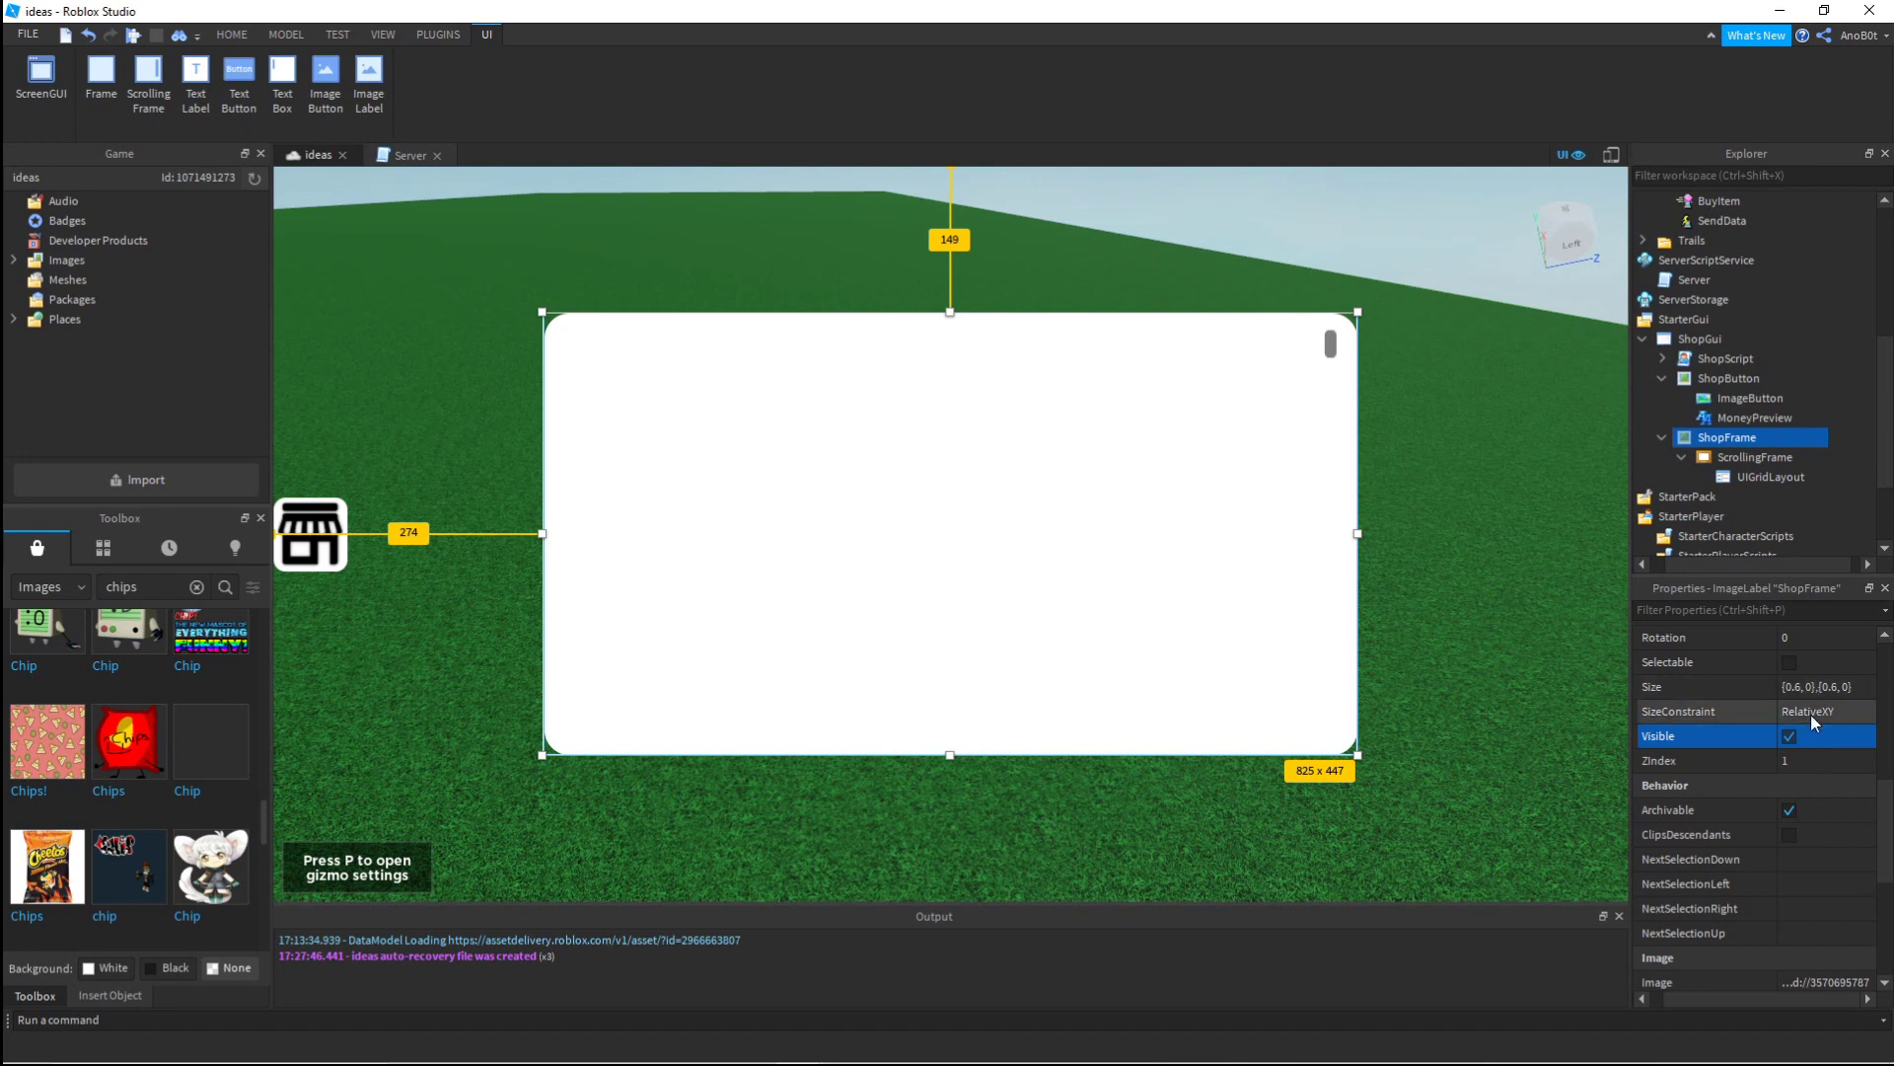
left_click(1789, 736)
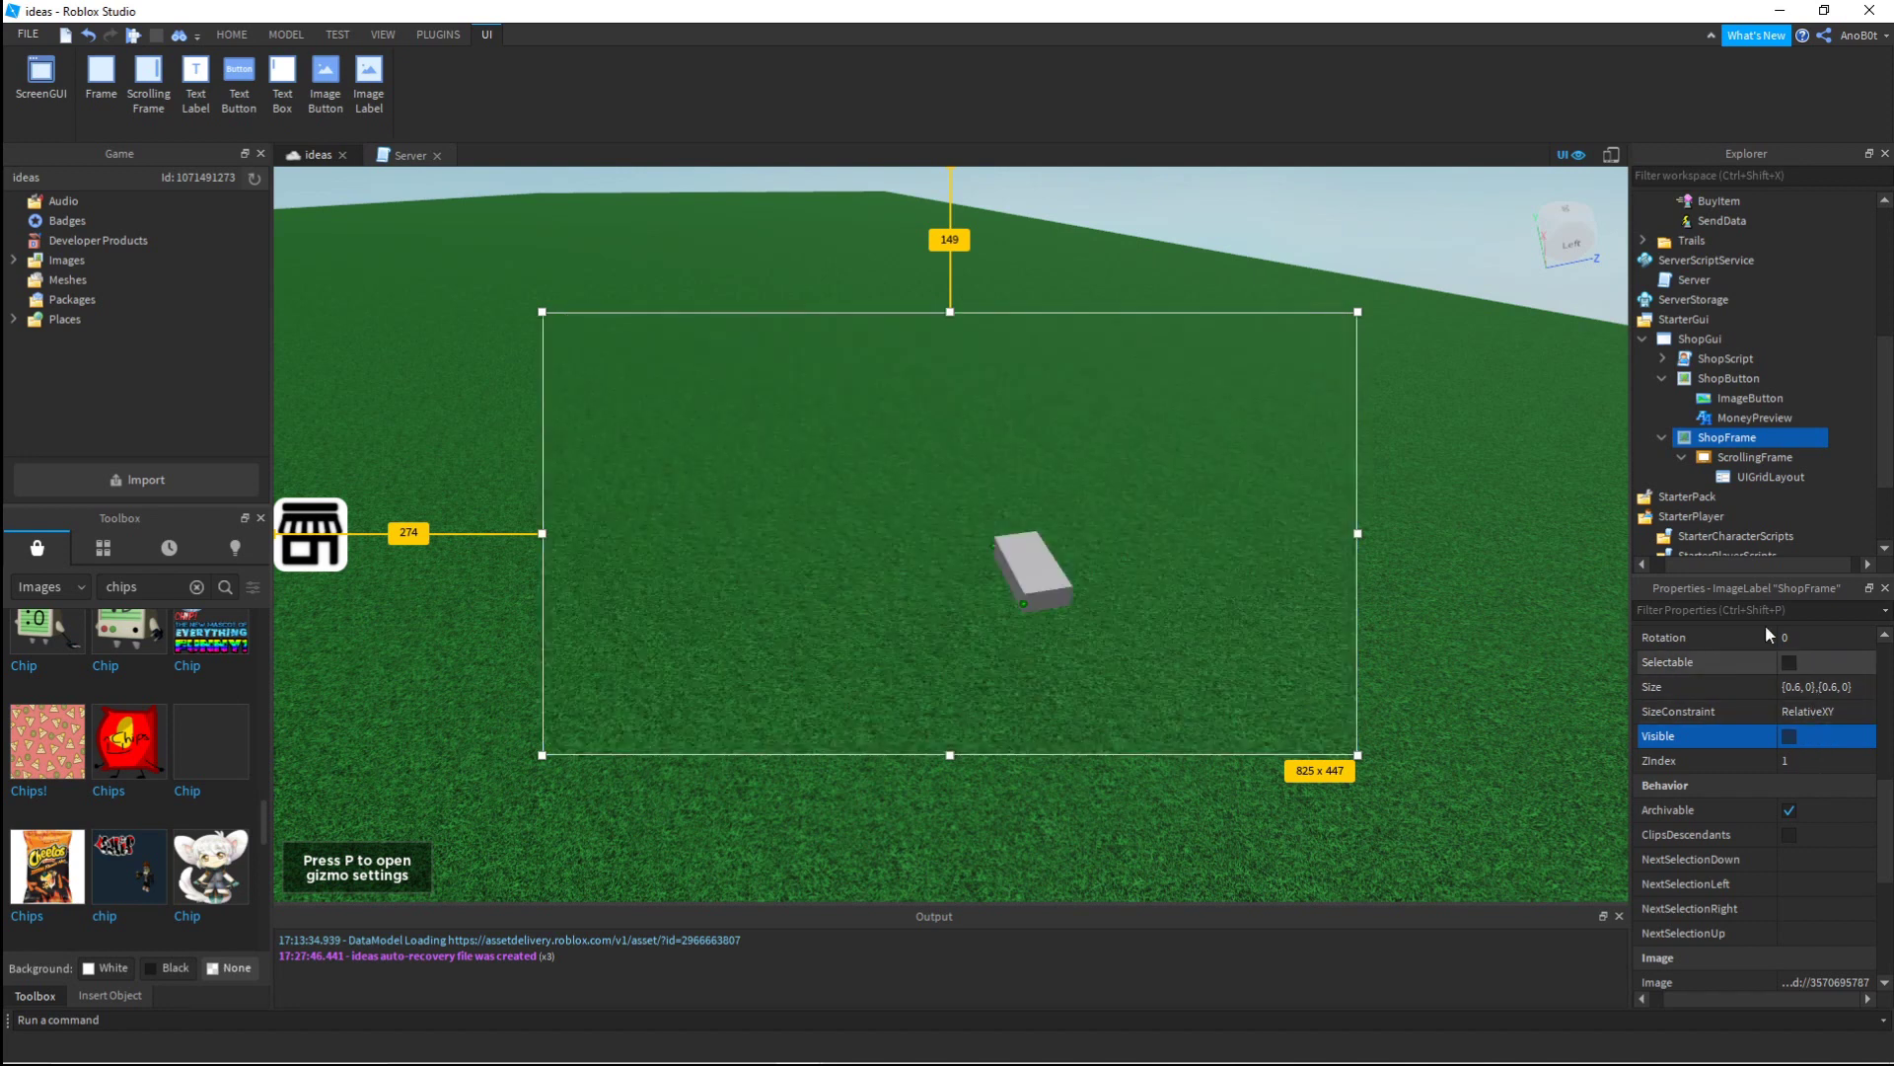
Step: Make ShopFrame visible and move ShopScript's Template into the ScrollingFrame to preview it
left_click(1664, 359)
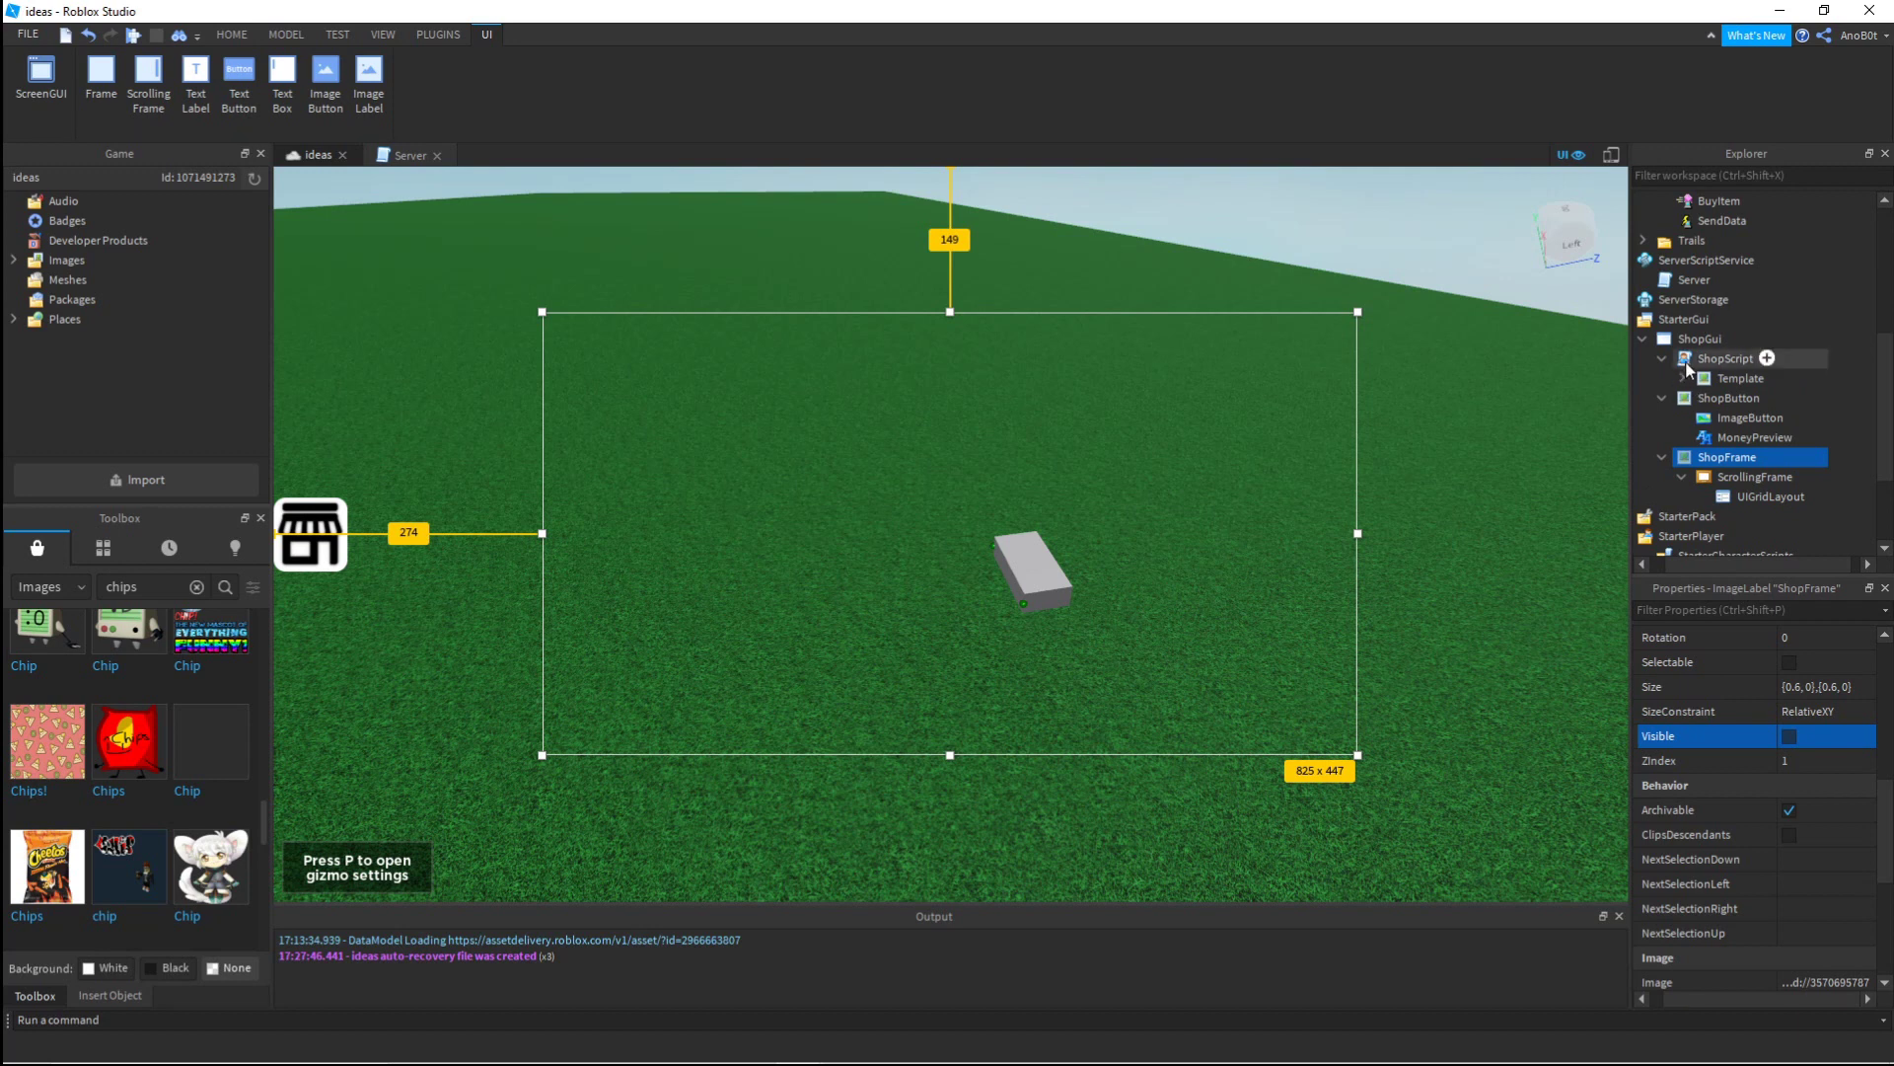
left_click(1716, 379)
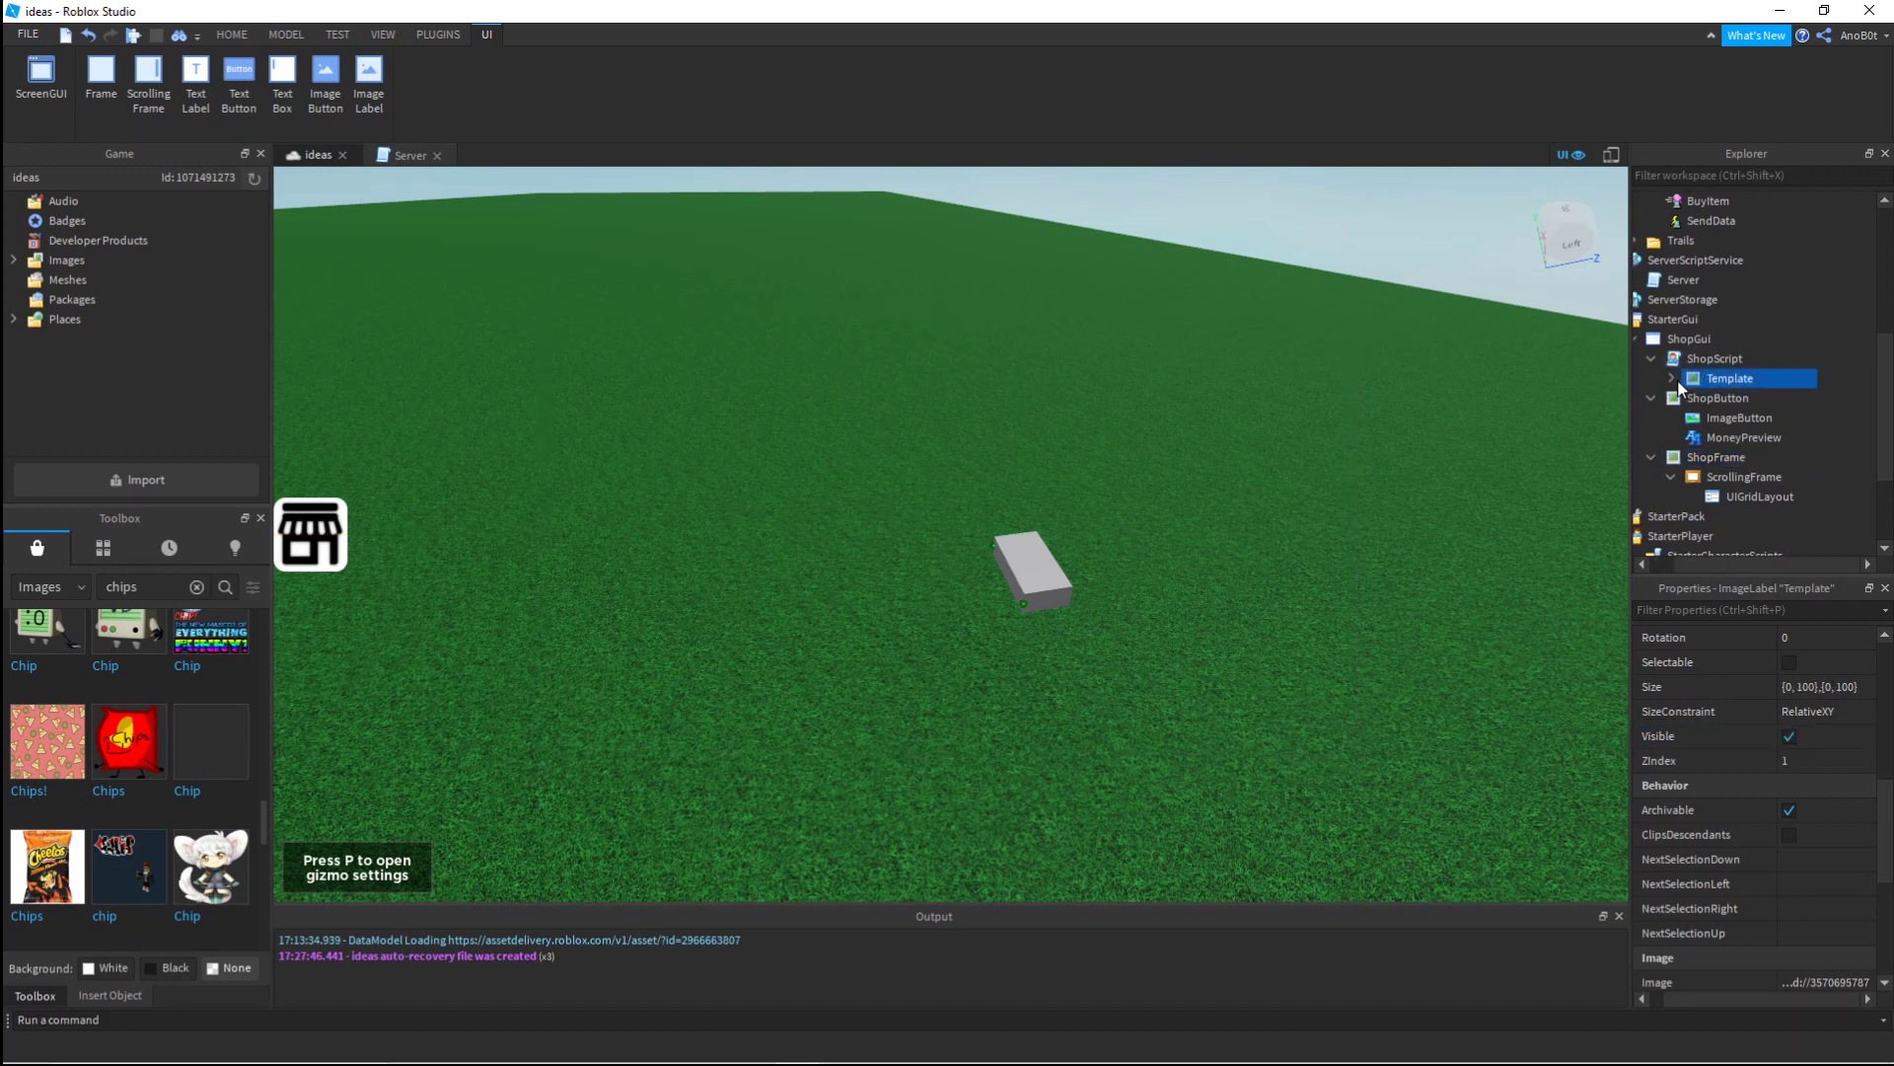
left_click(1717, 457)
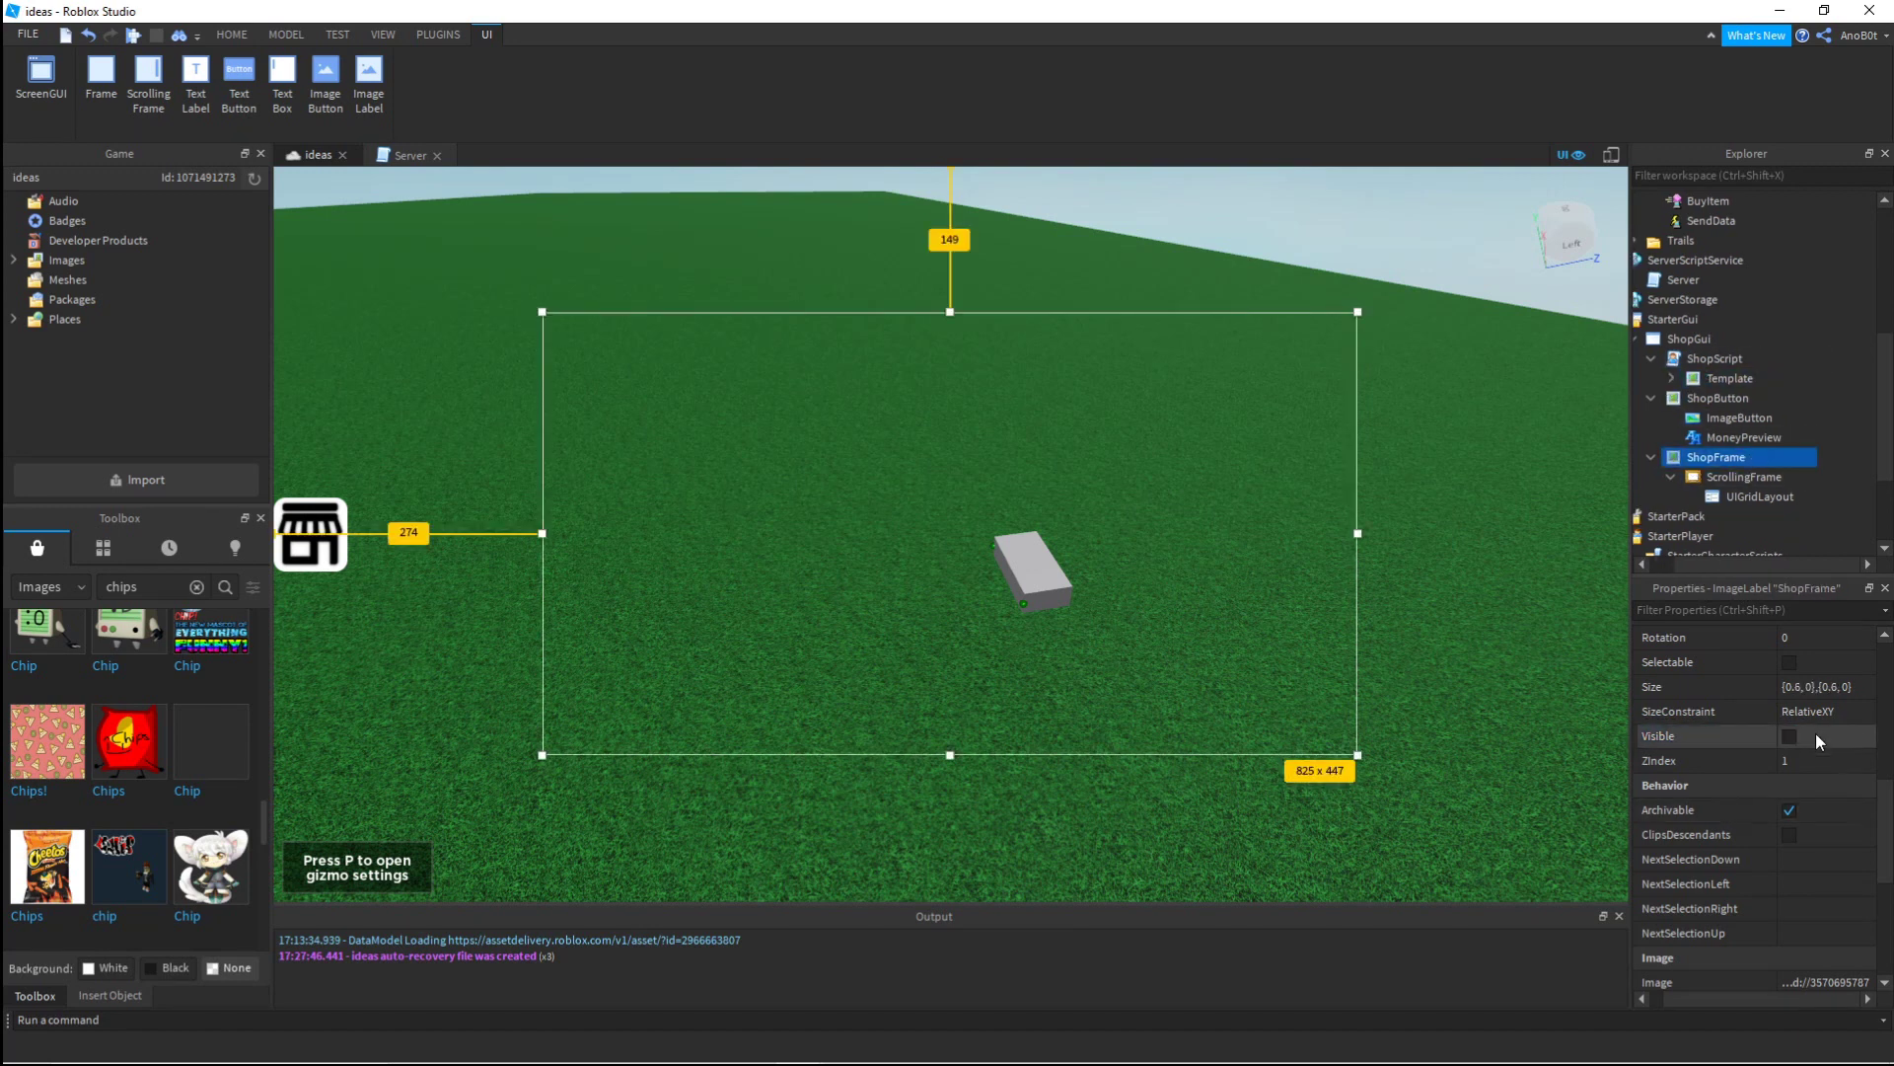
left_click(1789, 736)
left_click_drag(1723, 381, 1779, 476)
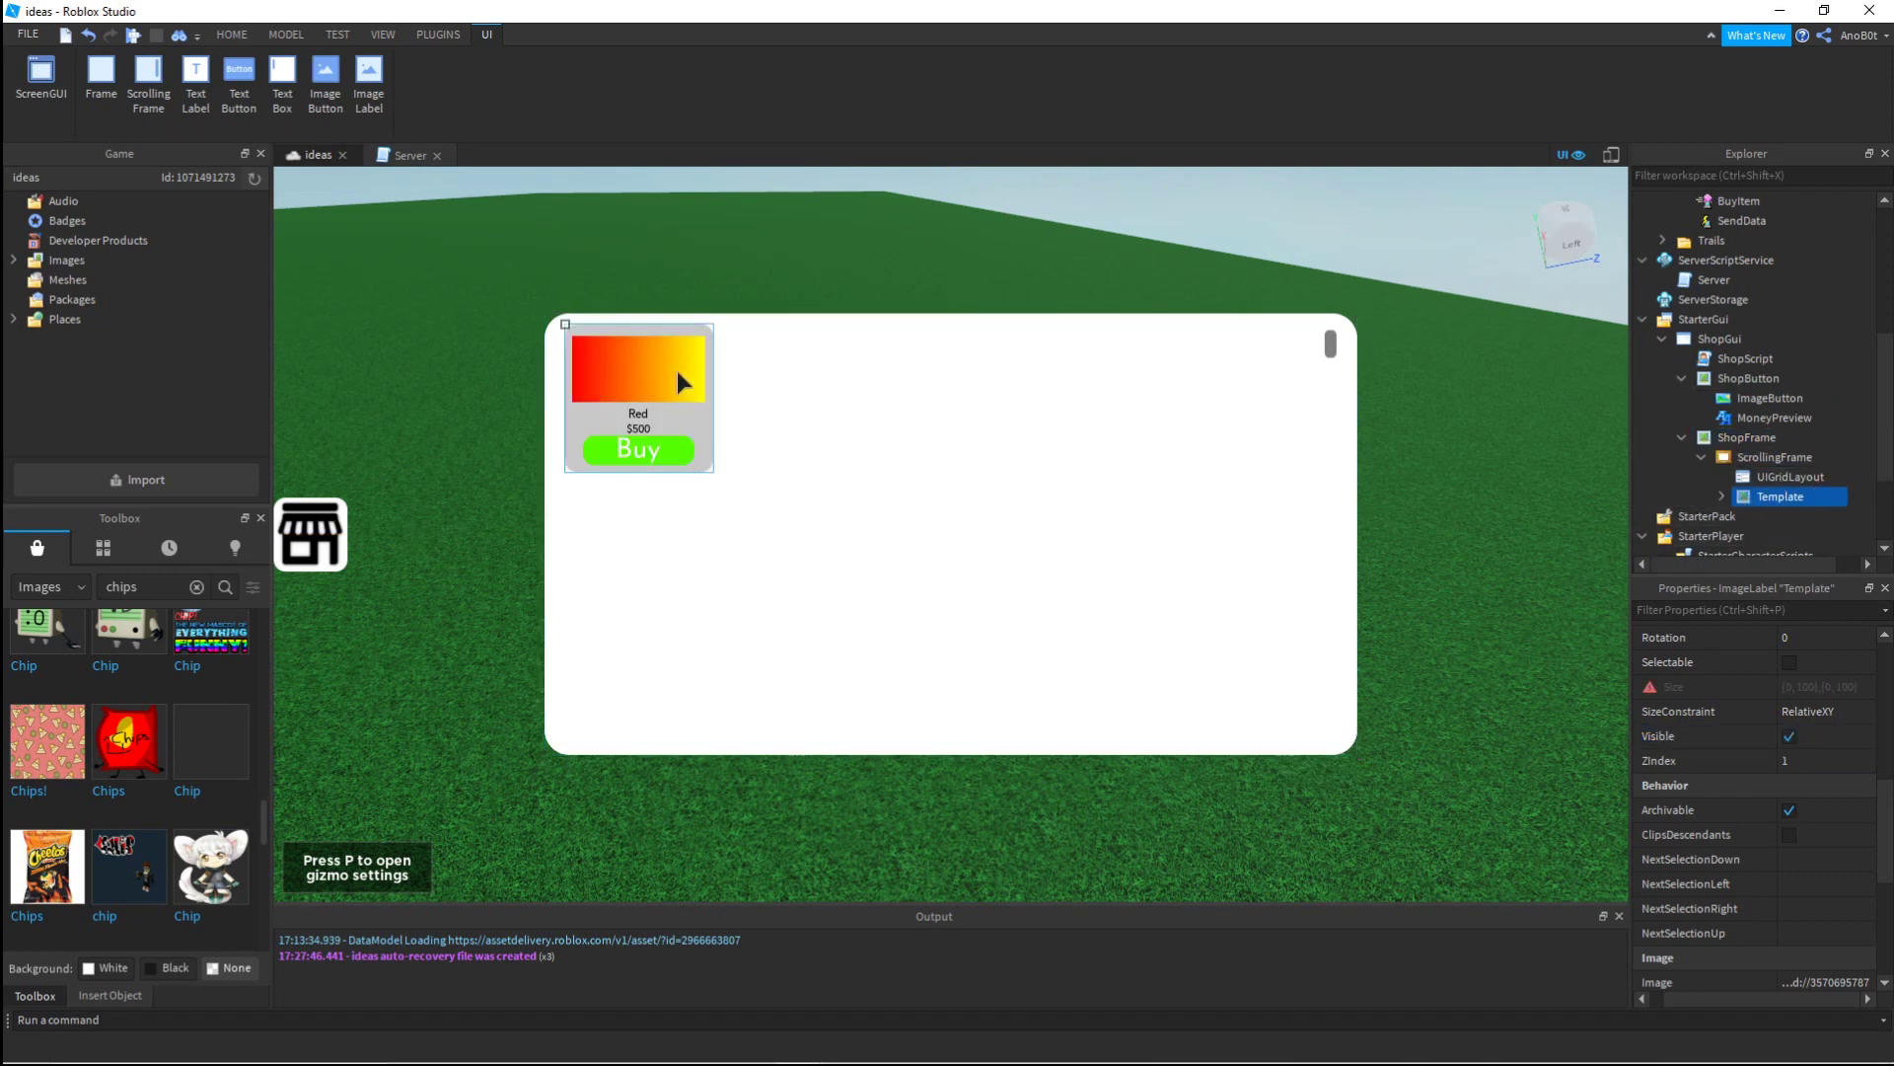
Step: Inspect the Template's ColorFrame UIGradient, BuyButton and Price label
left_click(1721, 497)
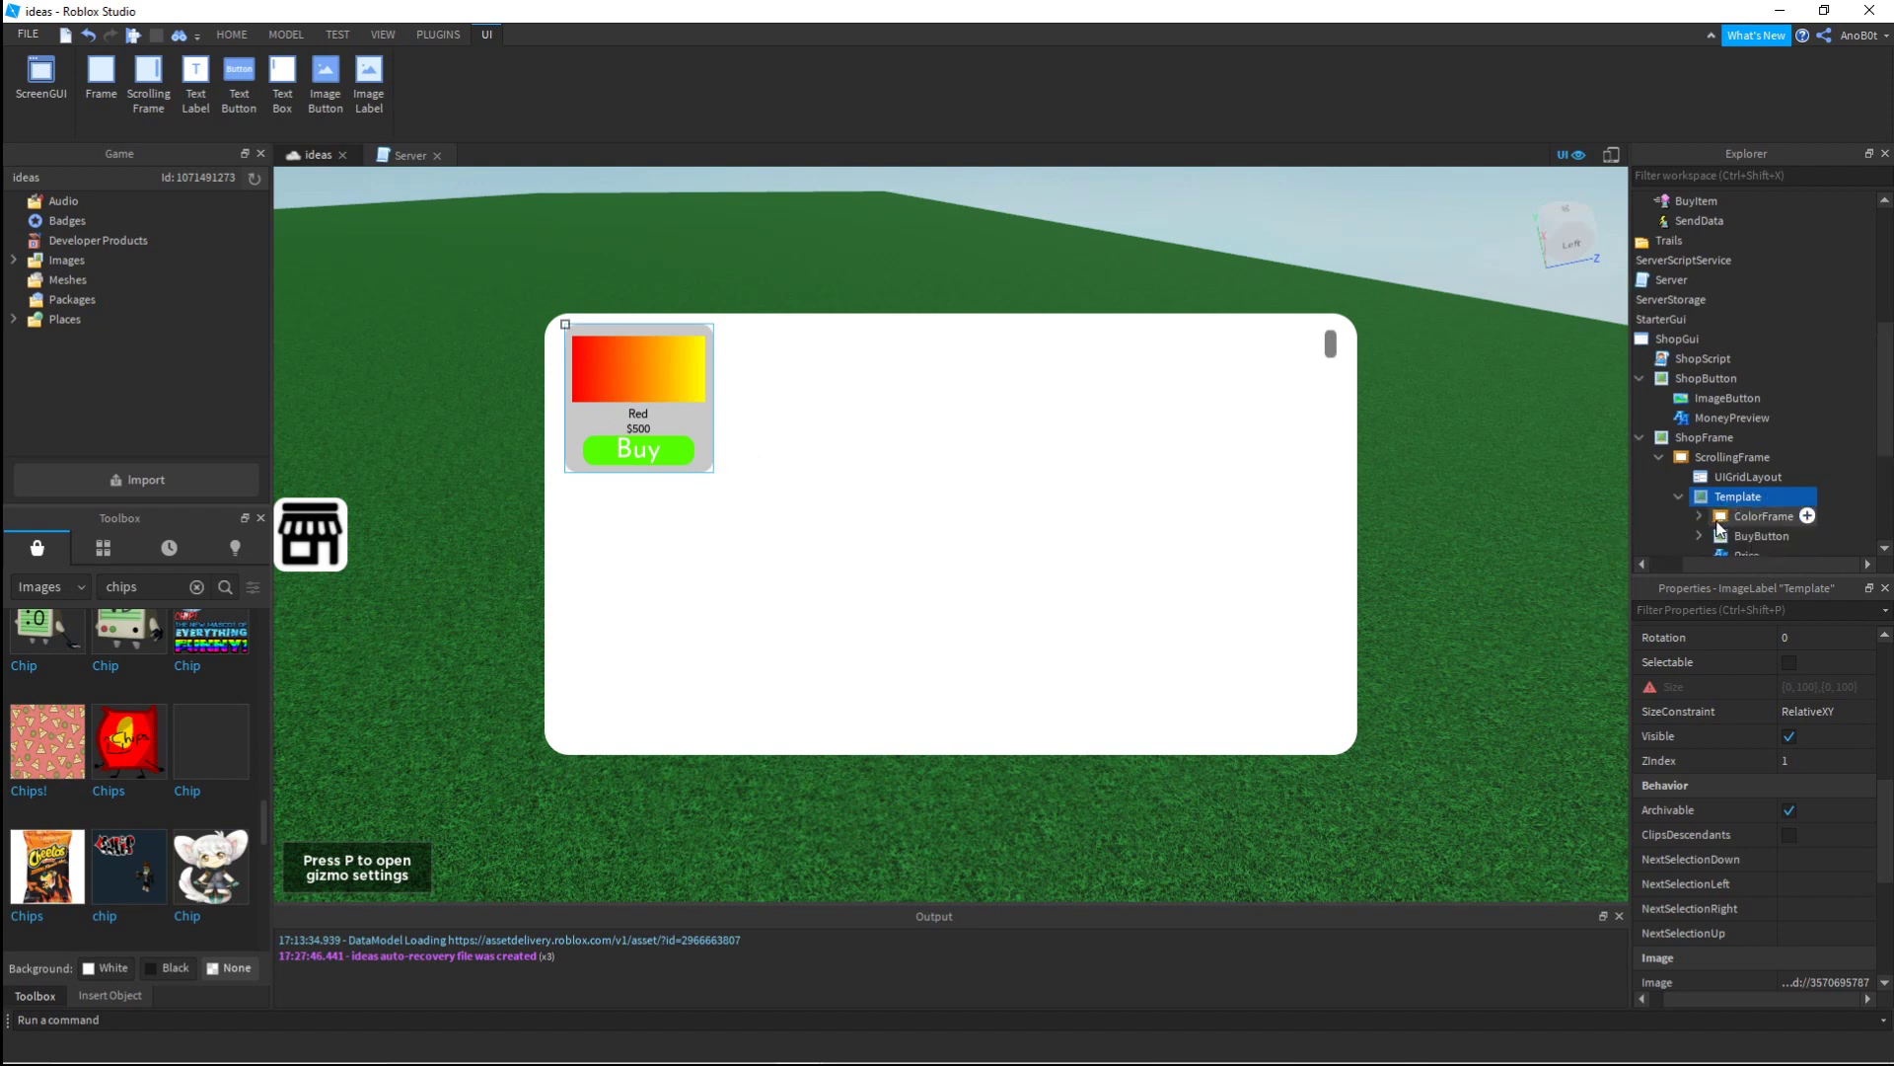
double_click(1722, 523)
left_click(1732, 523)
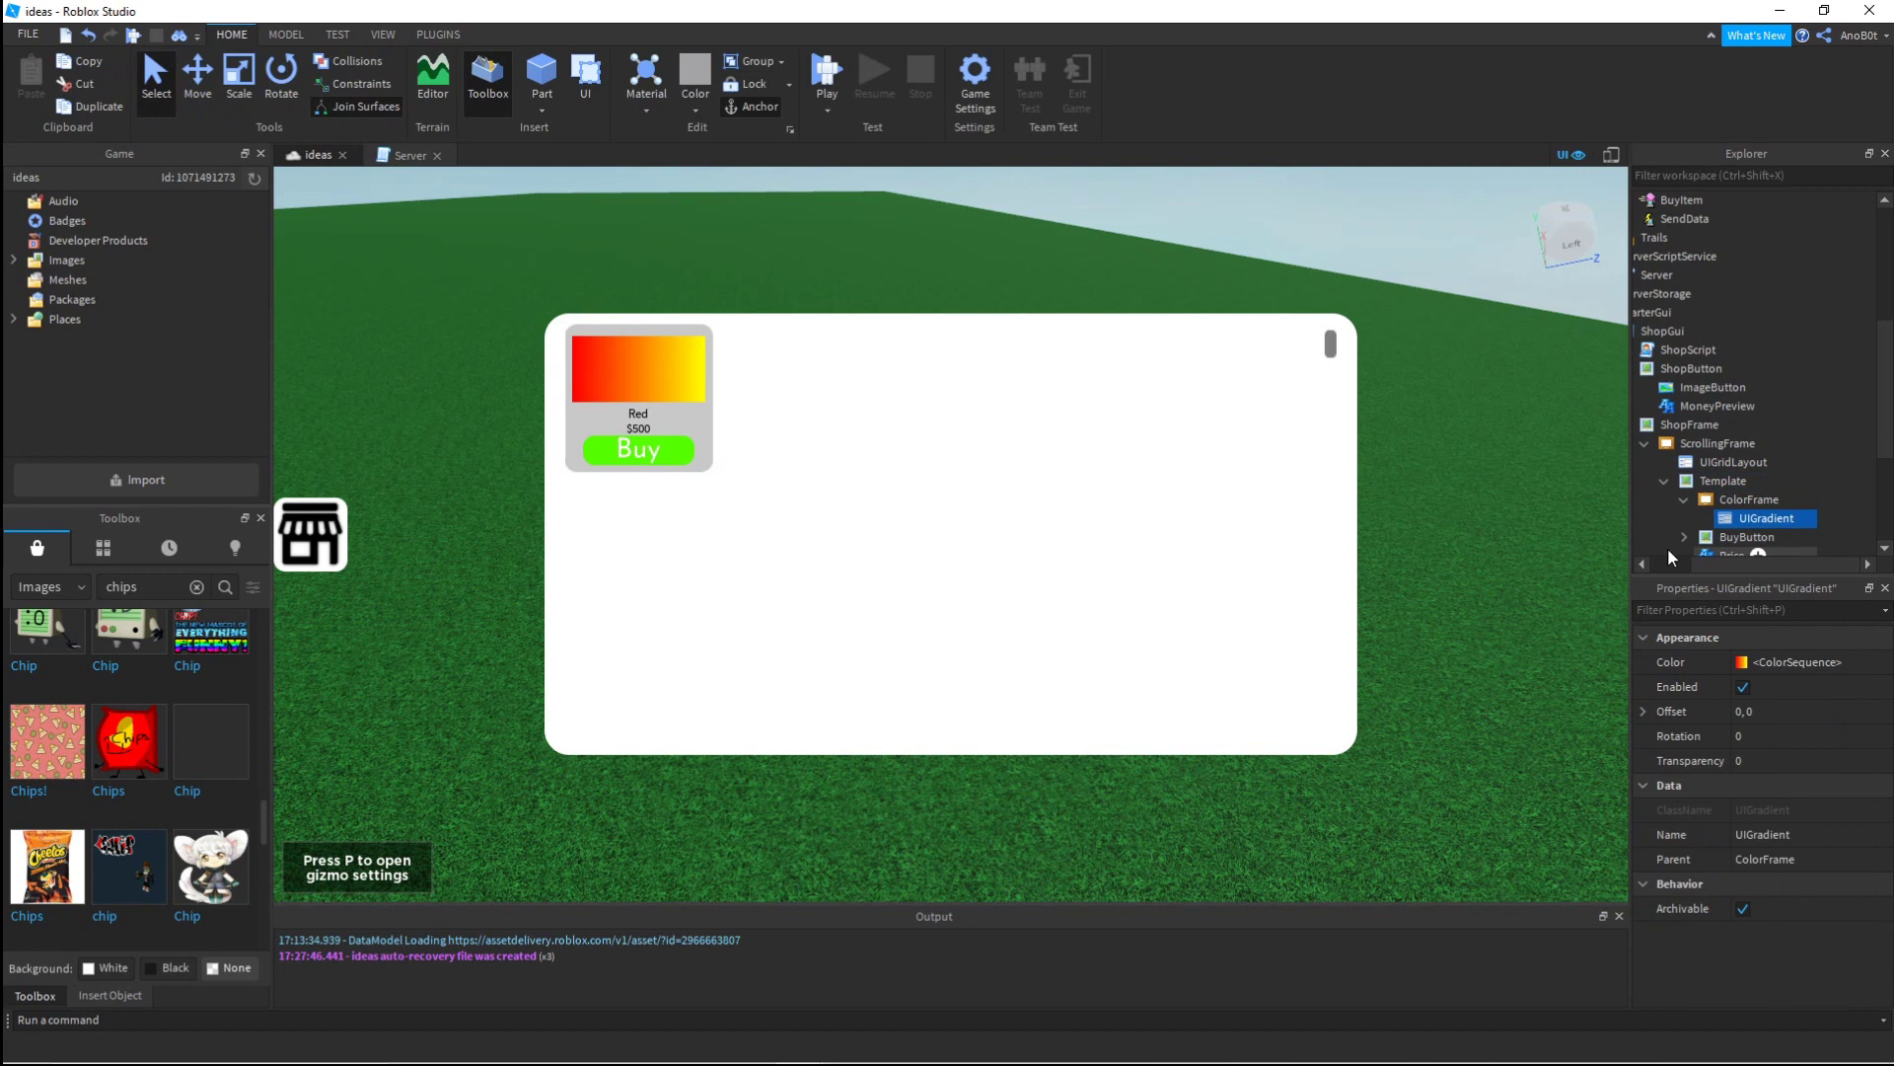
scroll(1746, 484, "down", 3)
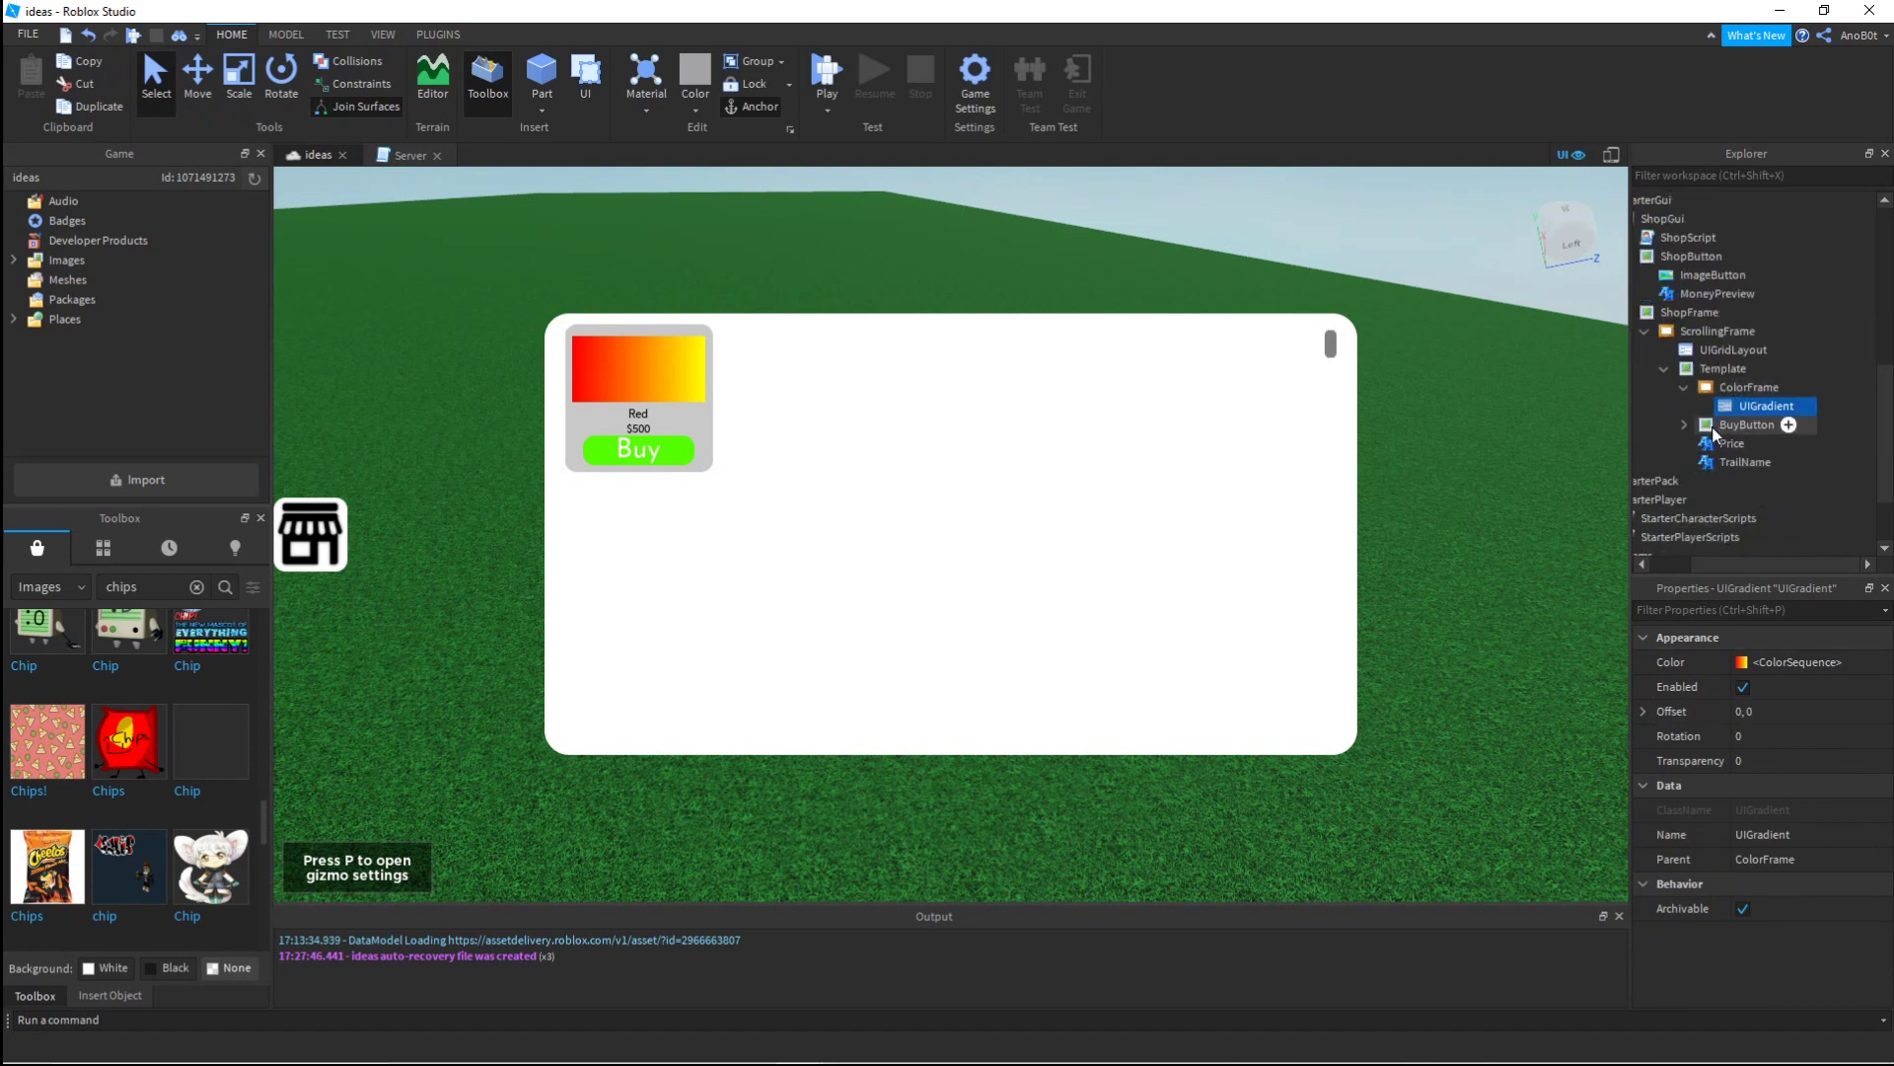
left_click(1744, 424)
left_click(1732, 443)
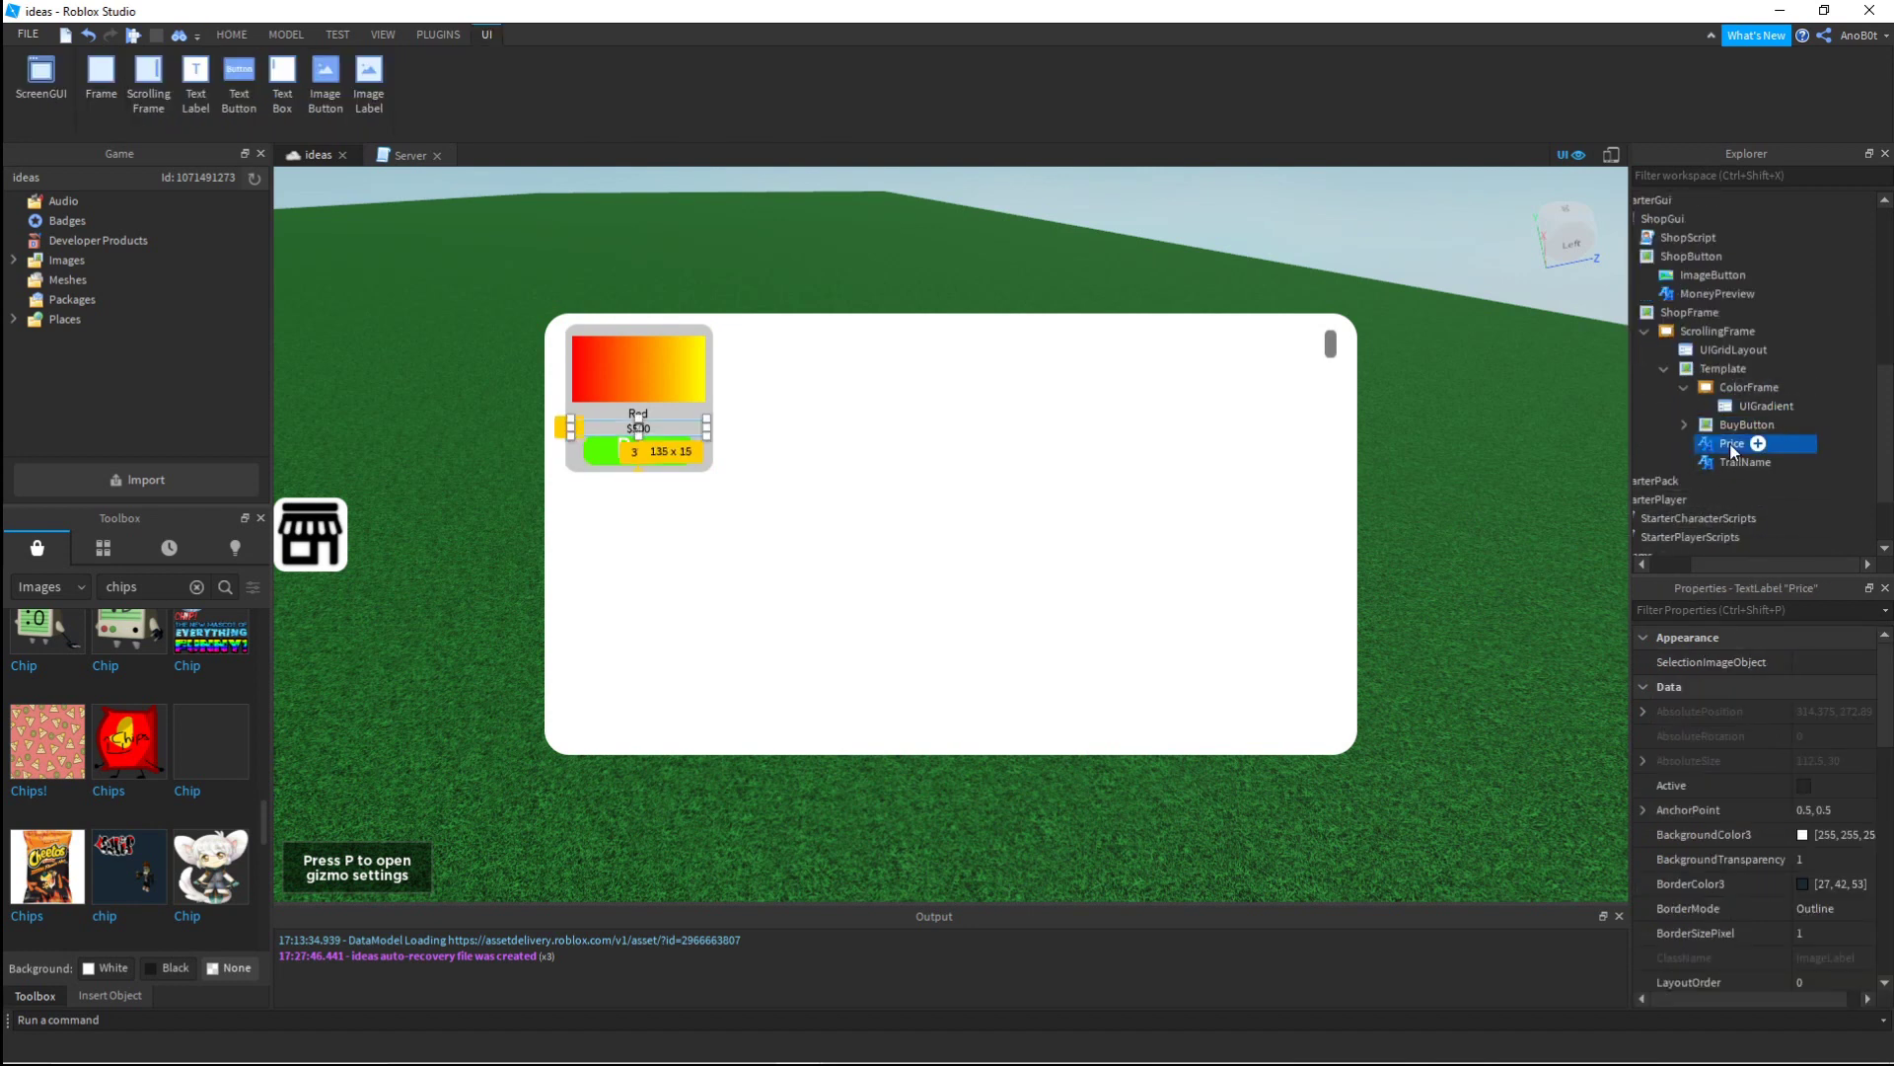
Step: Move the Template back under ShopScript and open ShopScript's code
left_click(1665, 369)
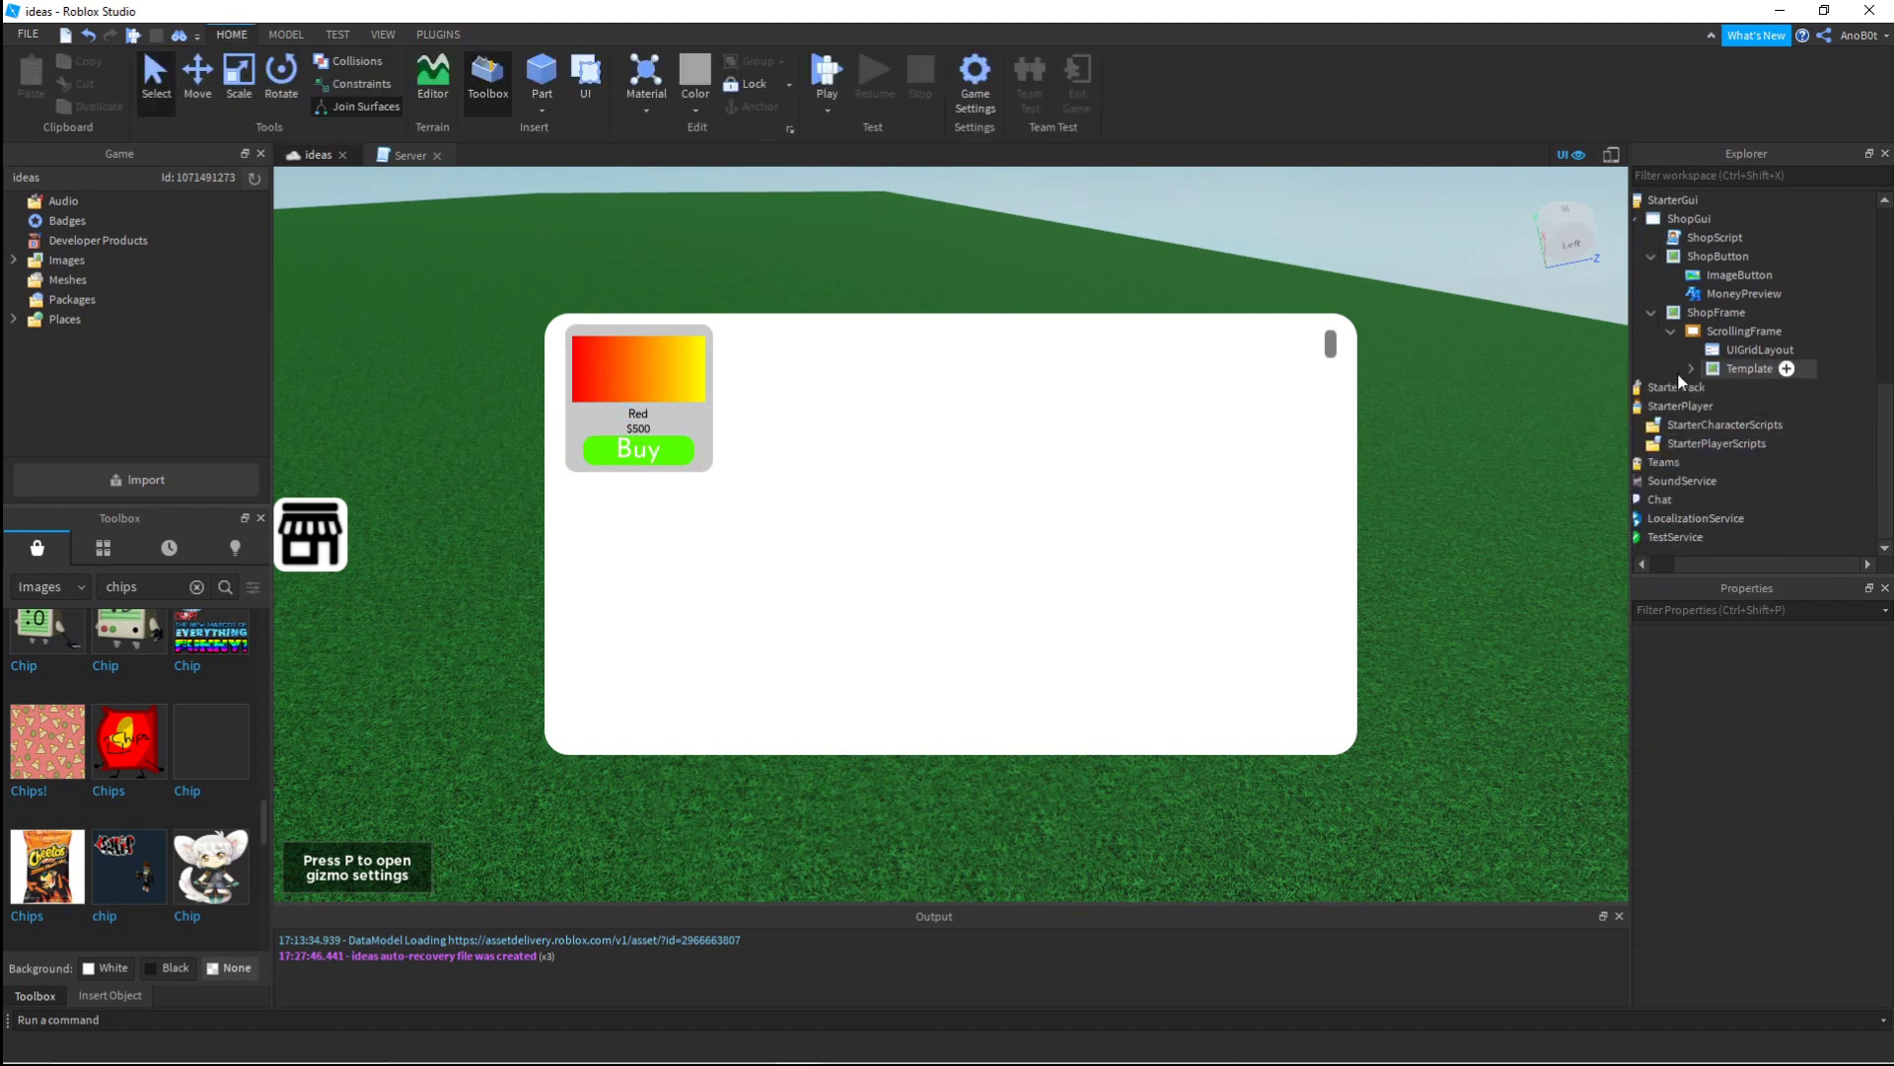
left_click_drag(1735, 369, 1761, 249)
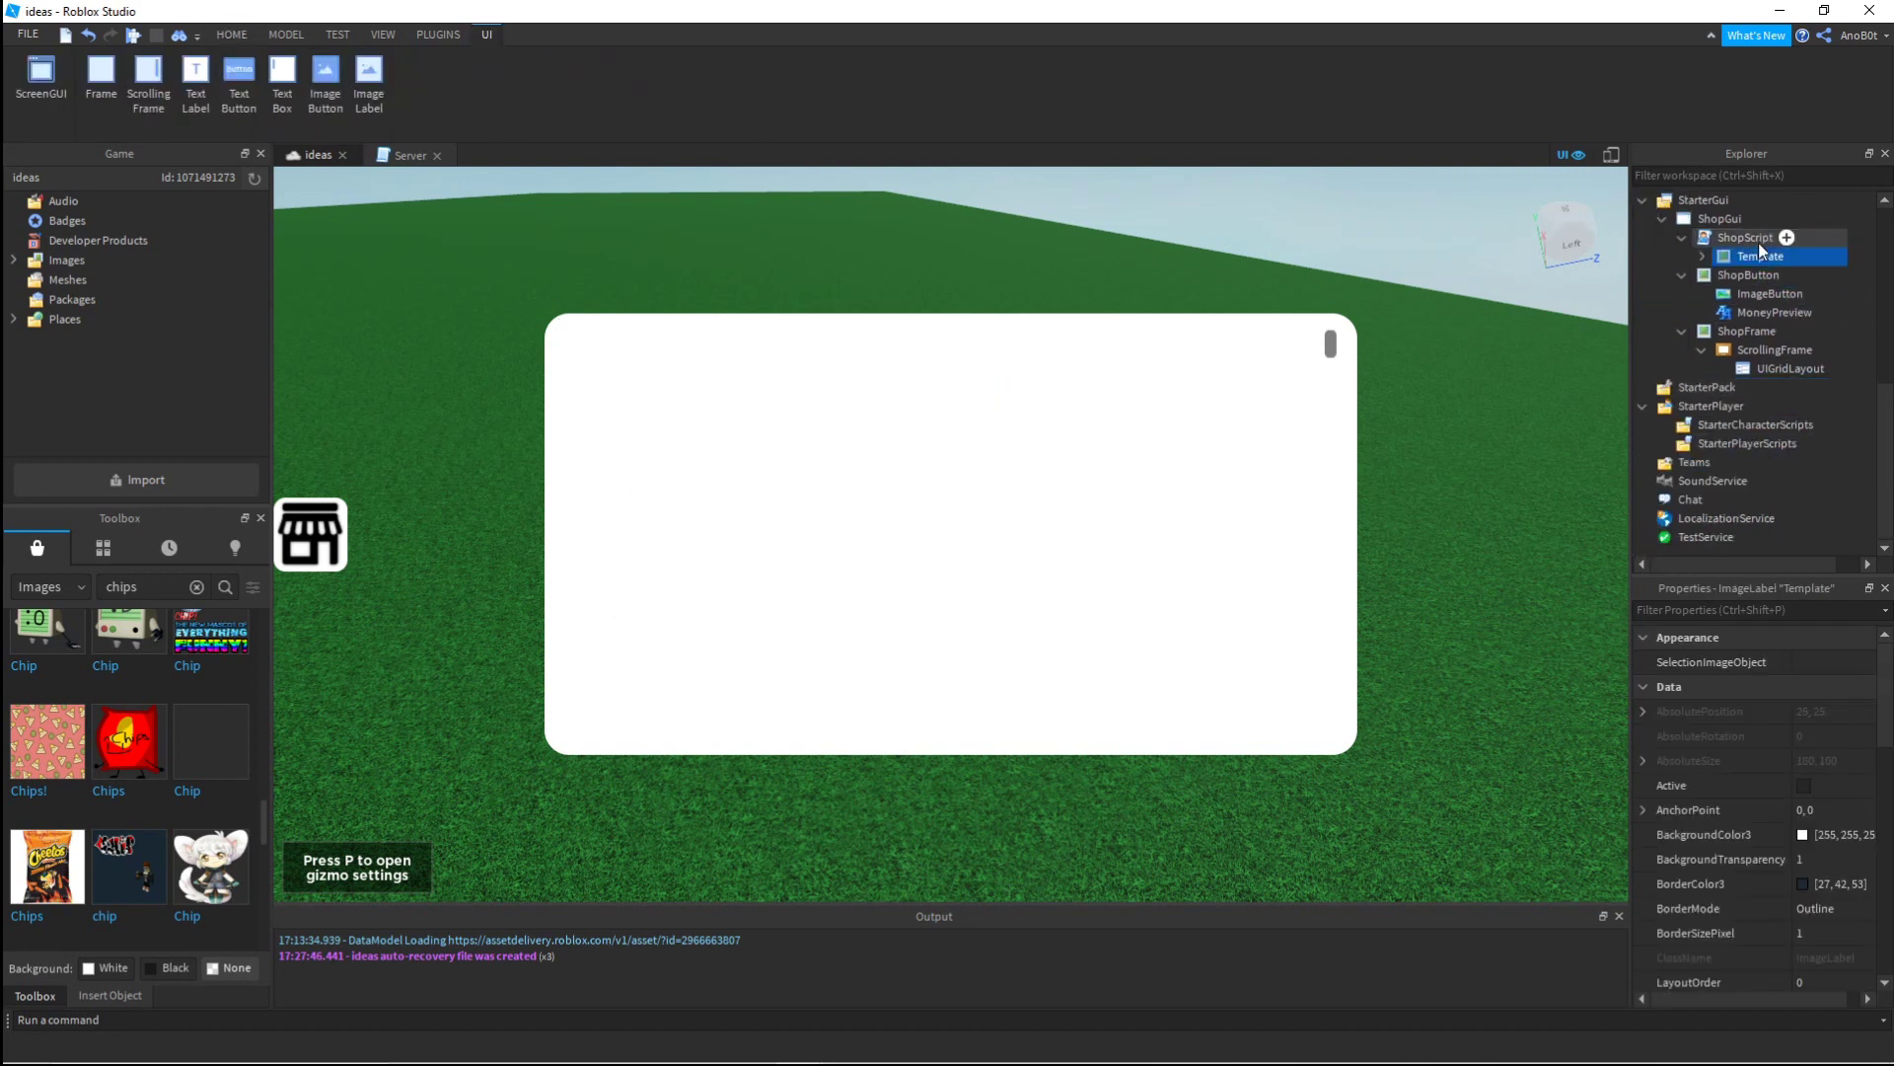
scroll(1743, 300, "up", 2)
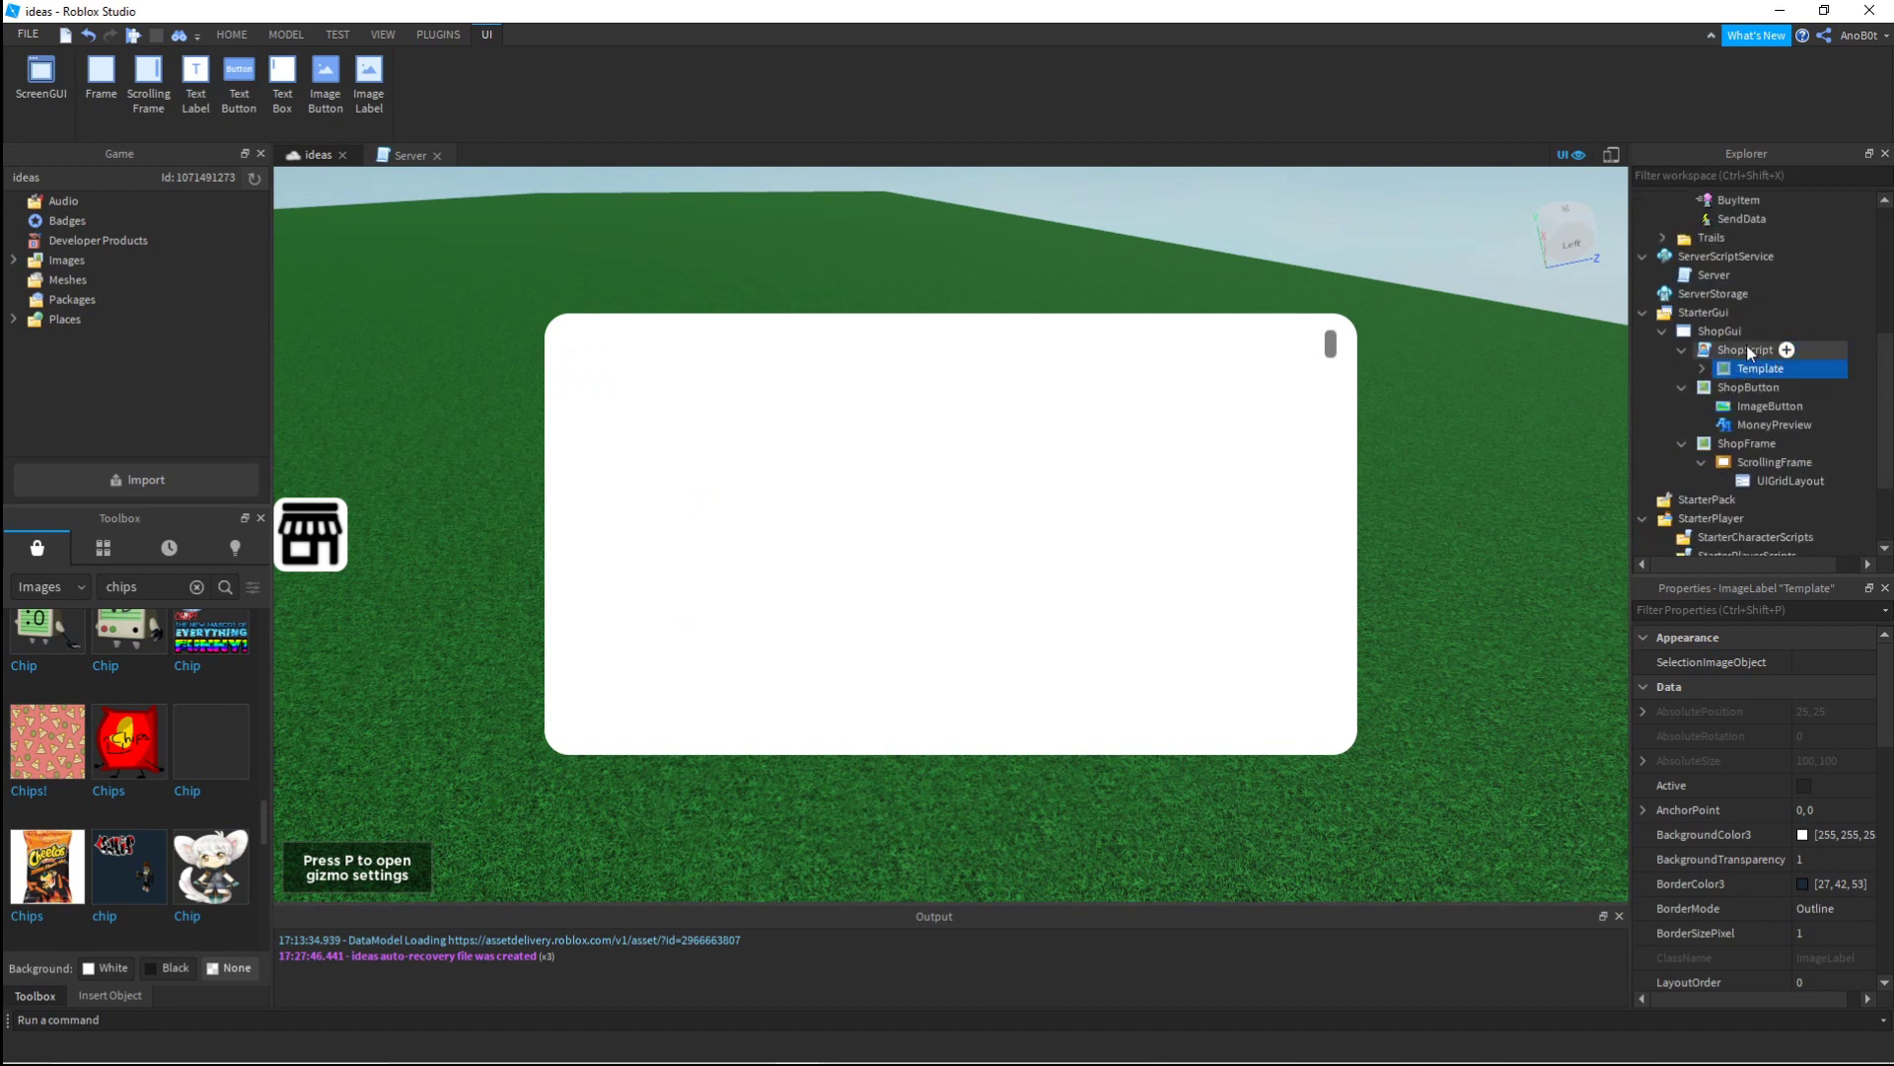
double_click(1747, 350)
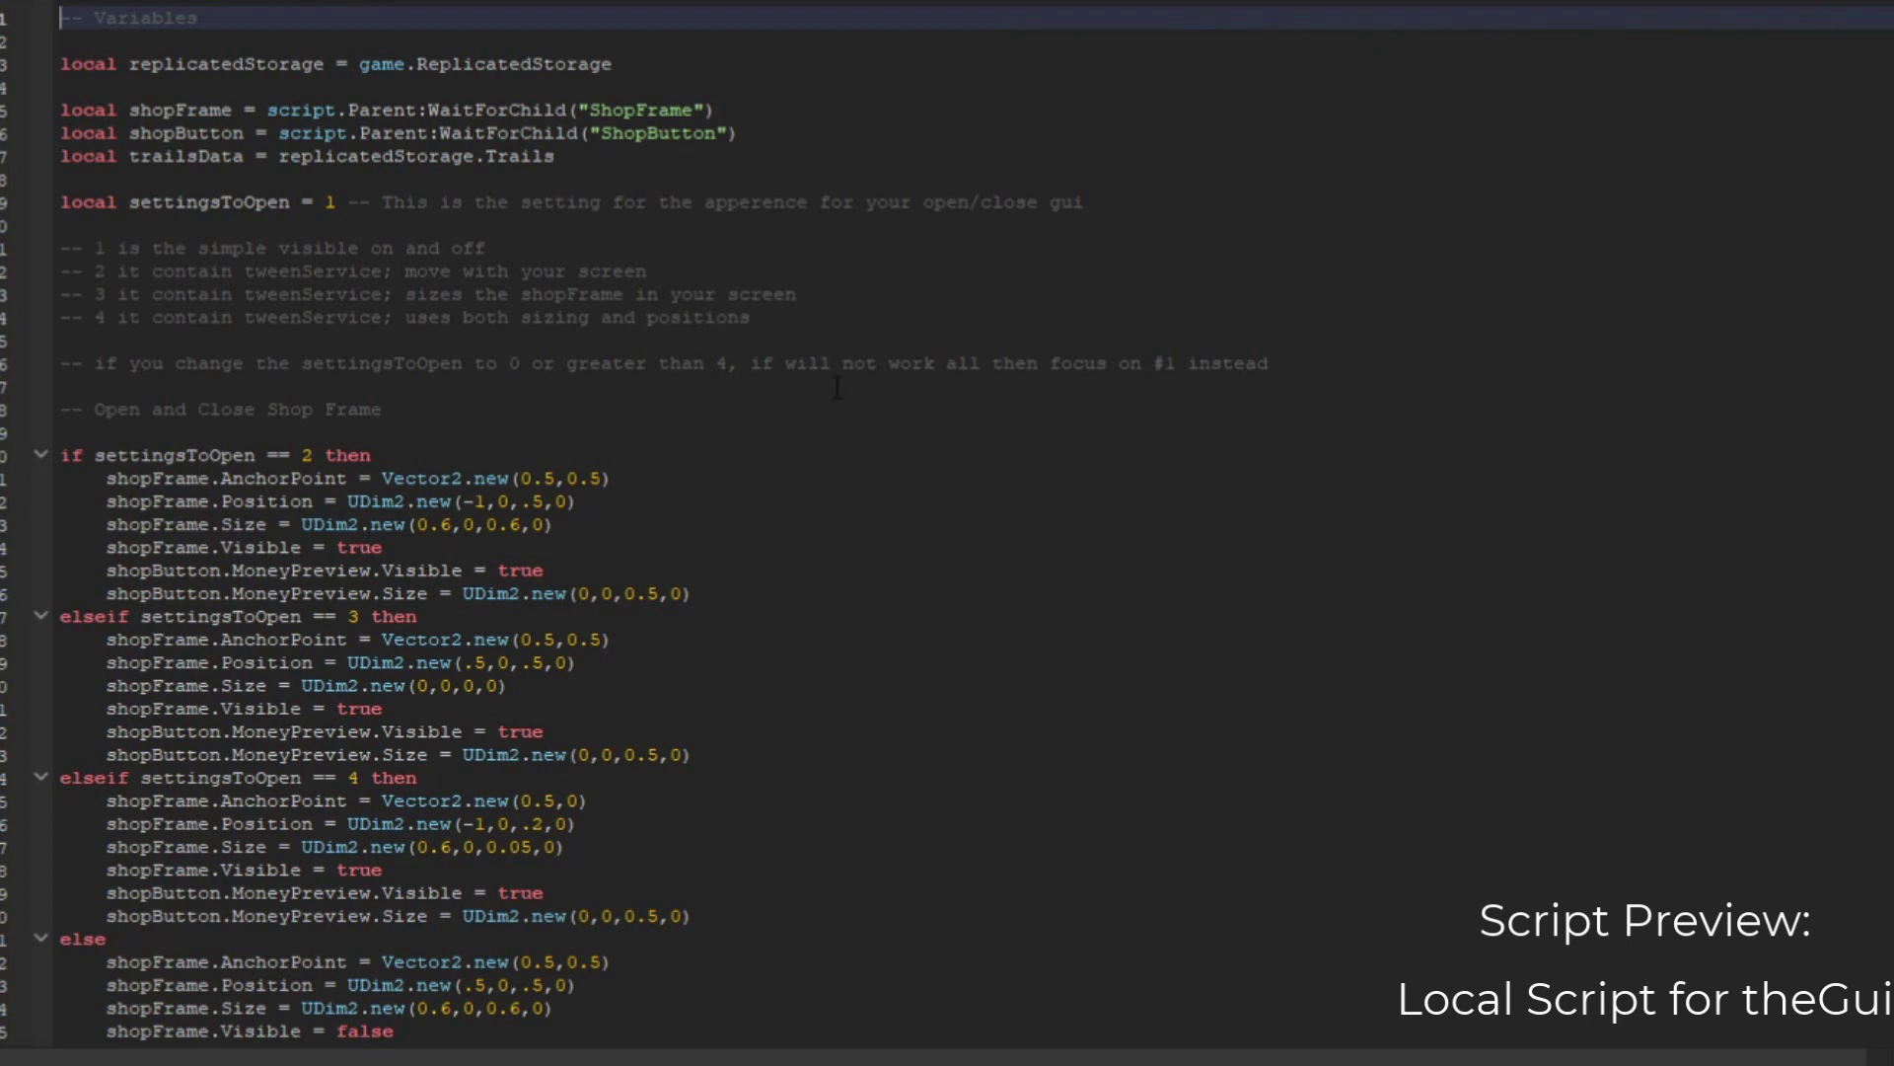
Step: Review the replicatedStorage.Trails reference and the comments explaining the open settings
left_click_drag(279, 156, 555, 156)
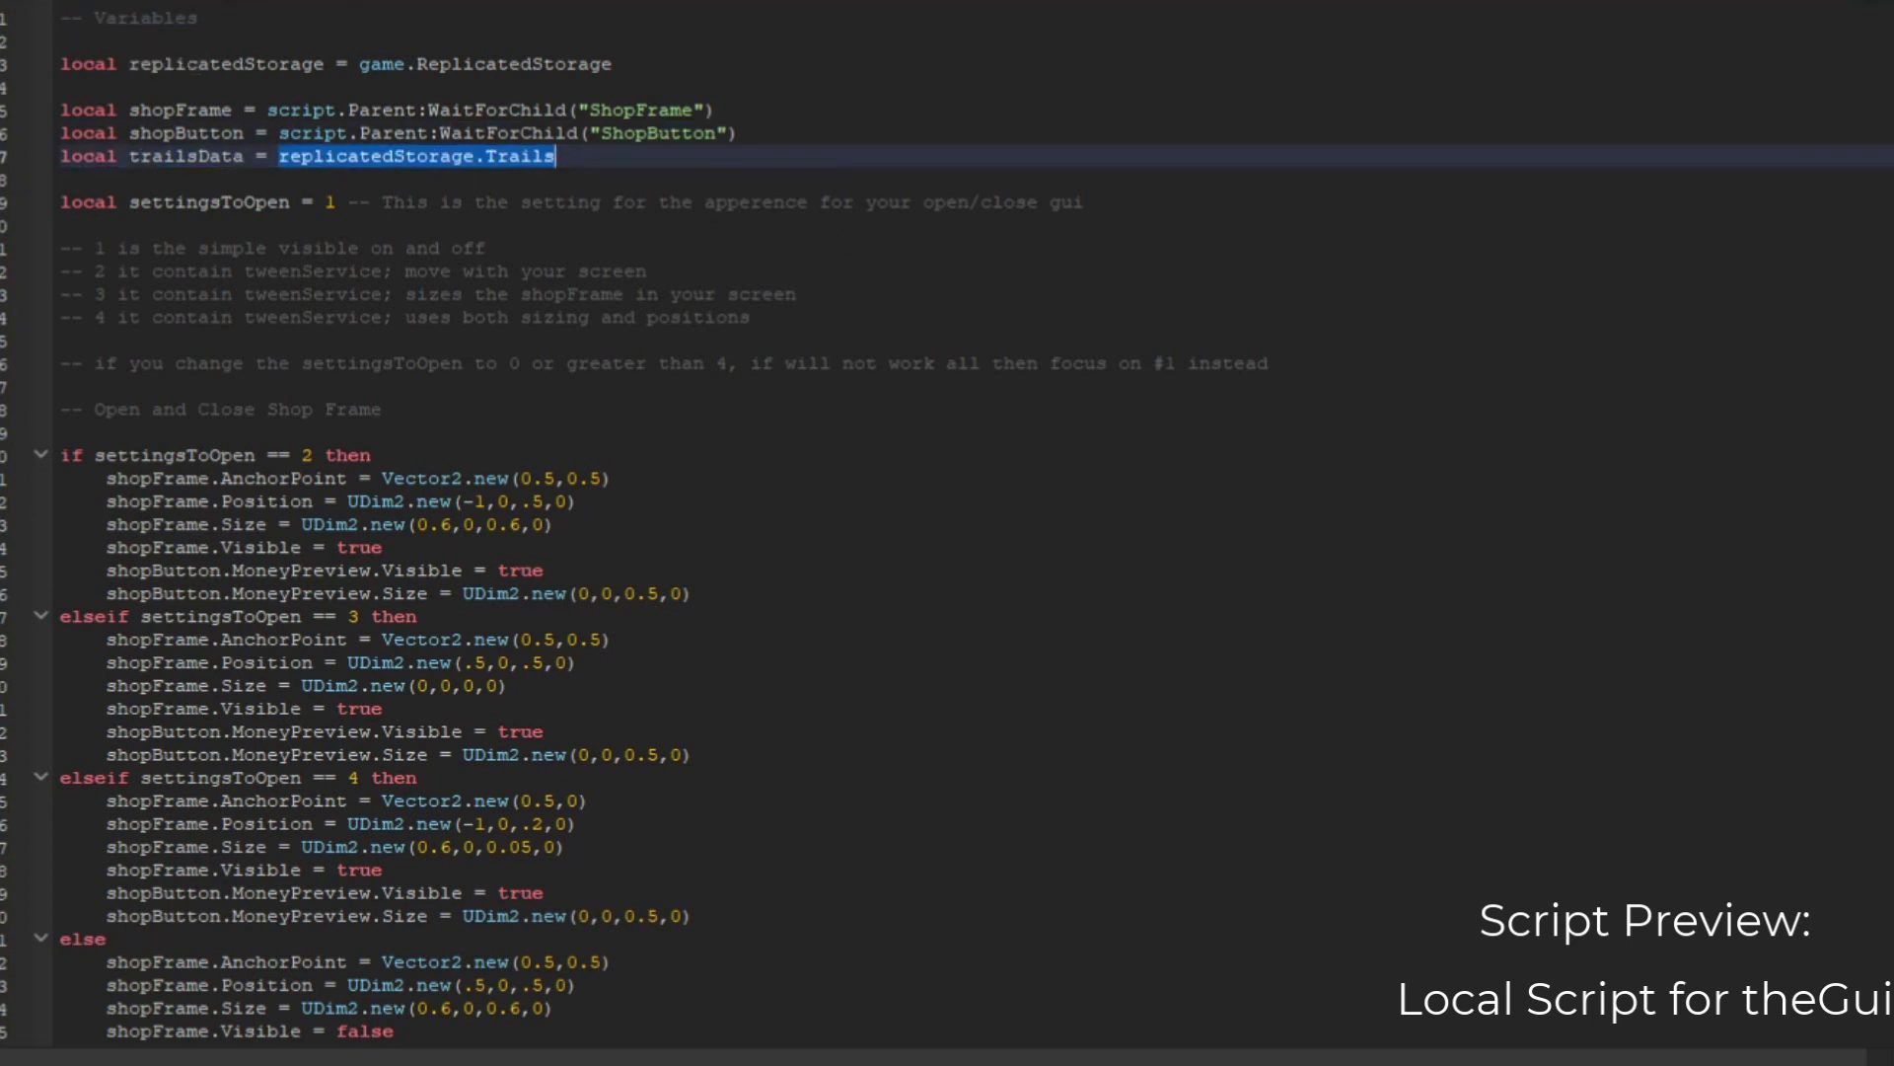
scroll(1009, 472, "down", 1)
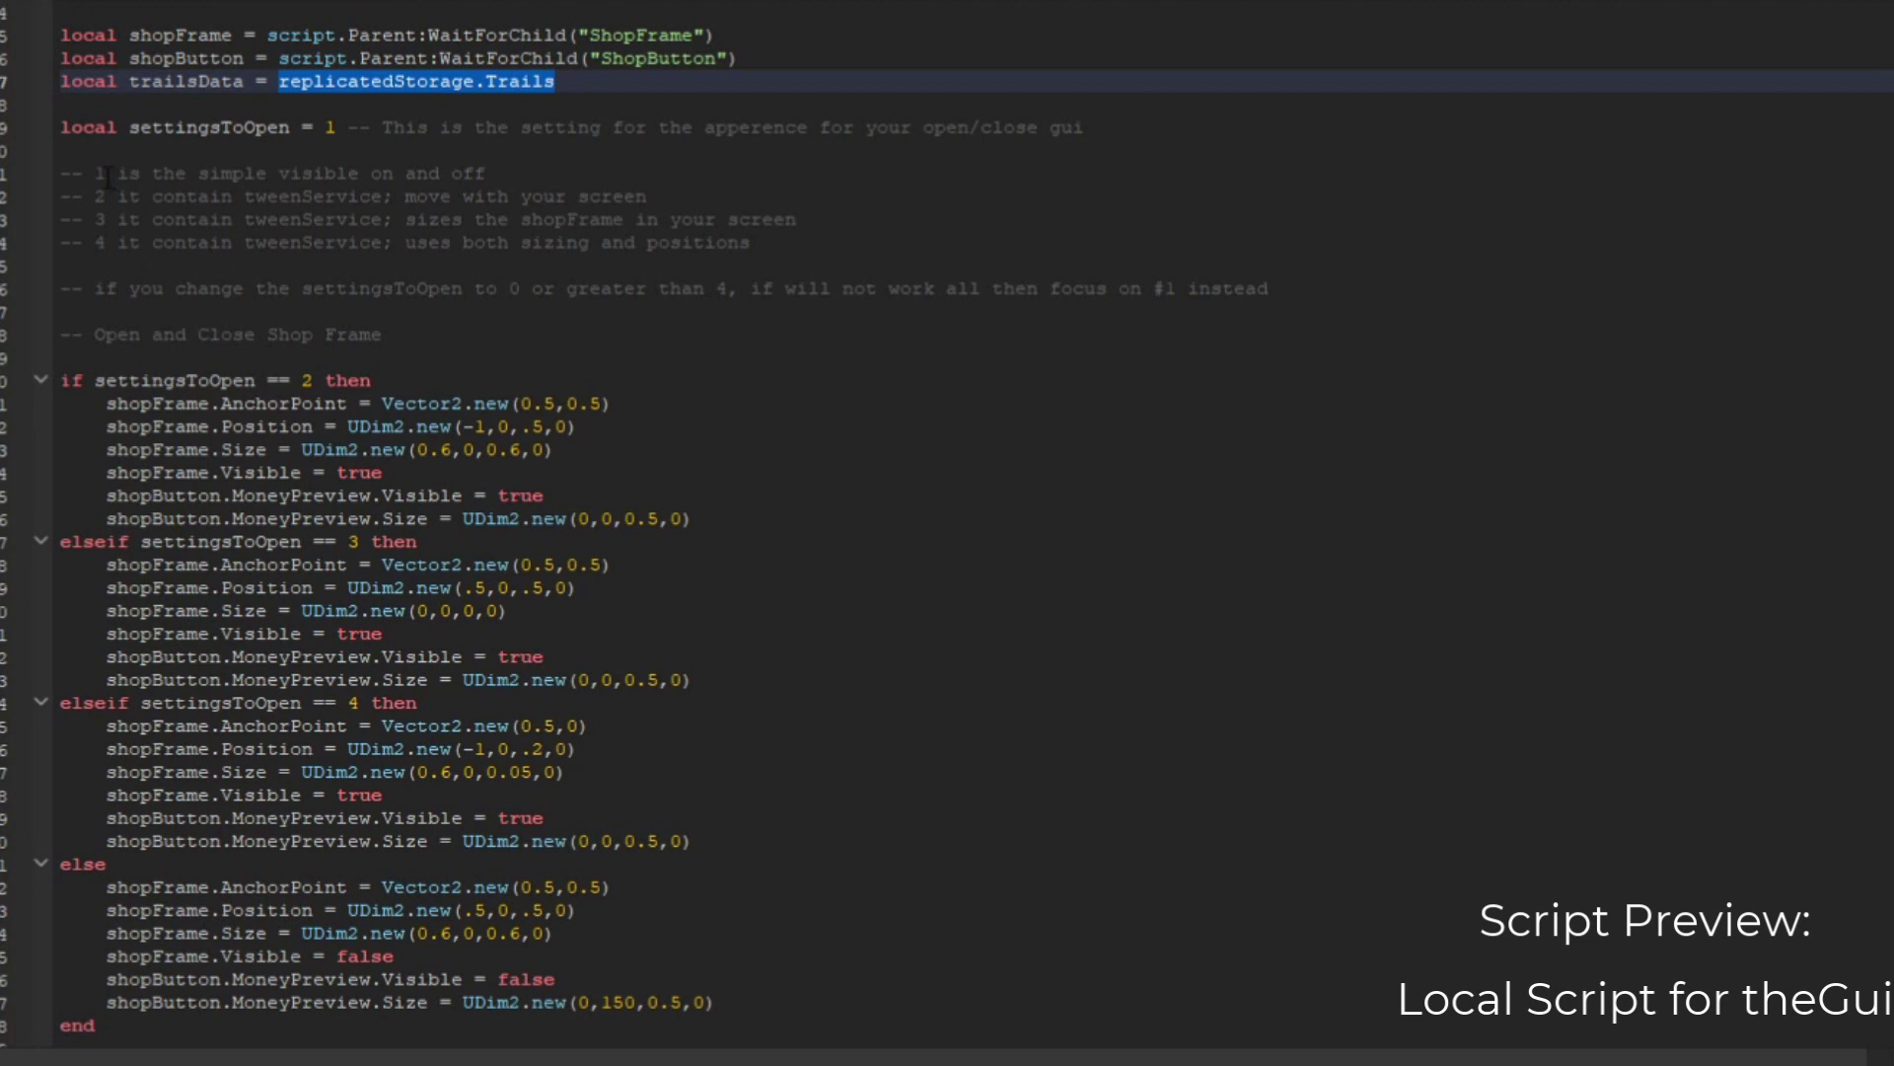
left_click_drag(773, 248, 59, 174)
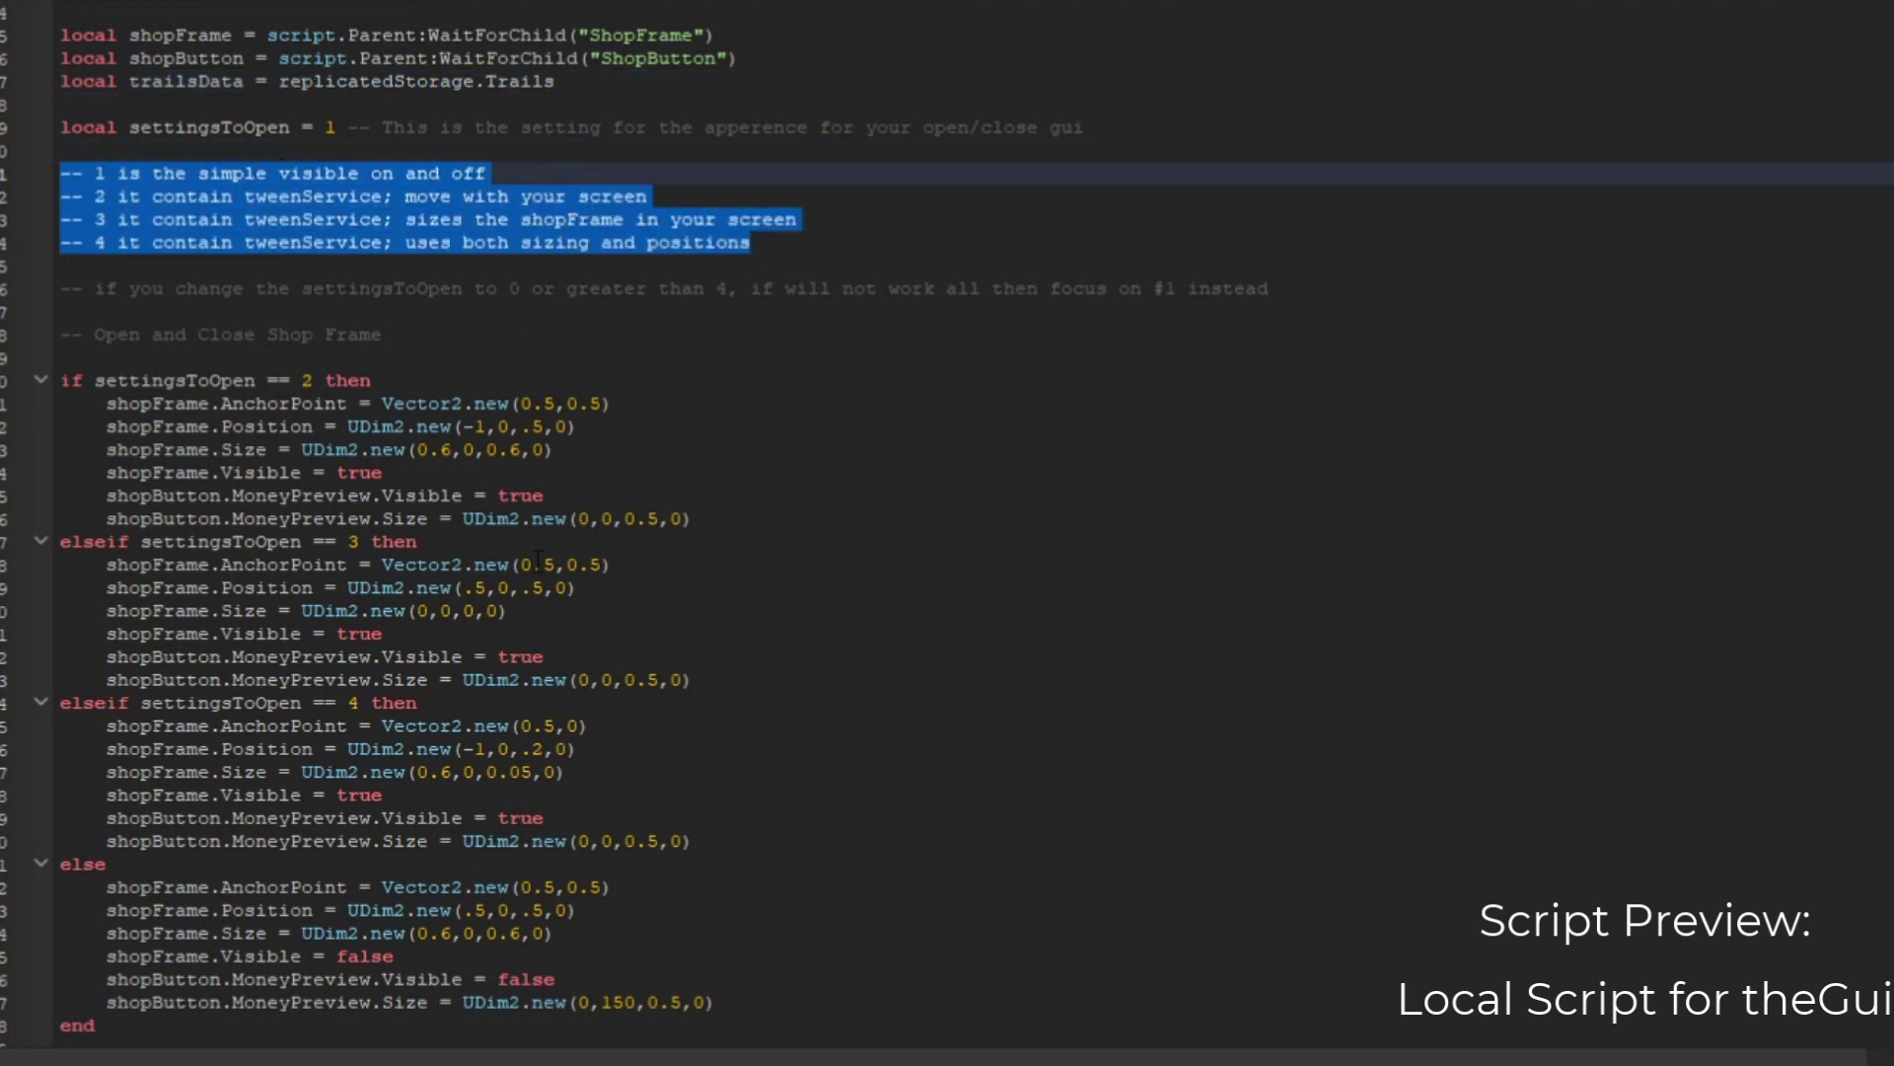
scroll(538, 562, "down", 2)
scroll(538, 562, "up", 1)
scroll(538, 563, "up", 2)
left_click(878, 404)
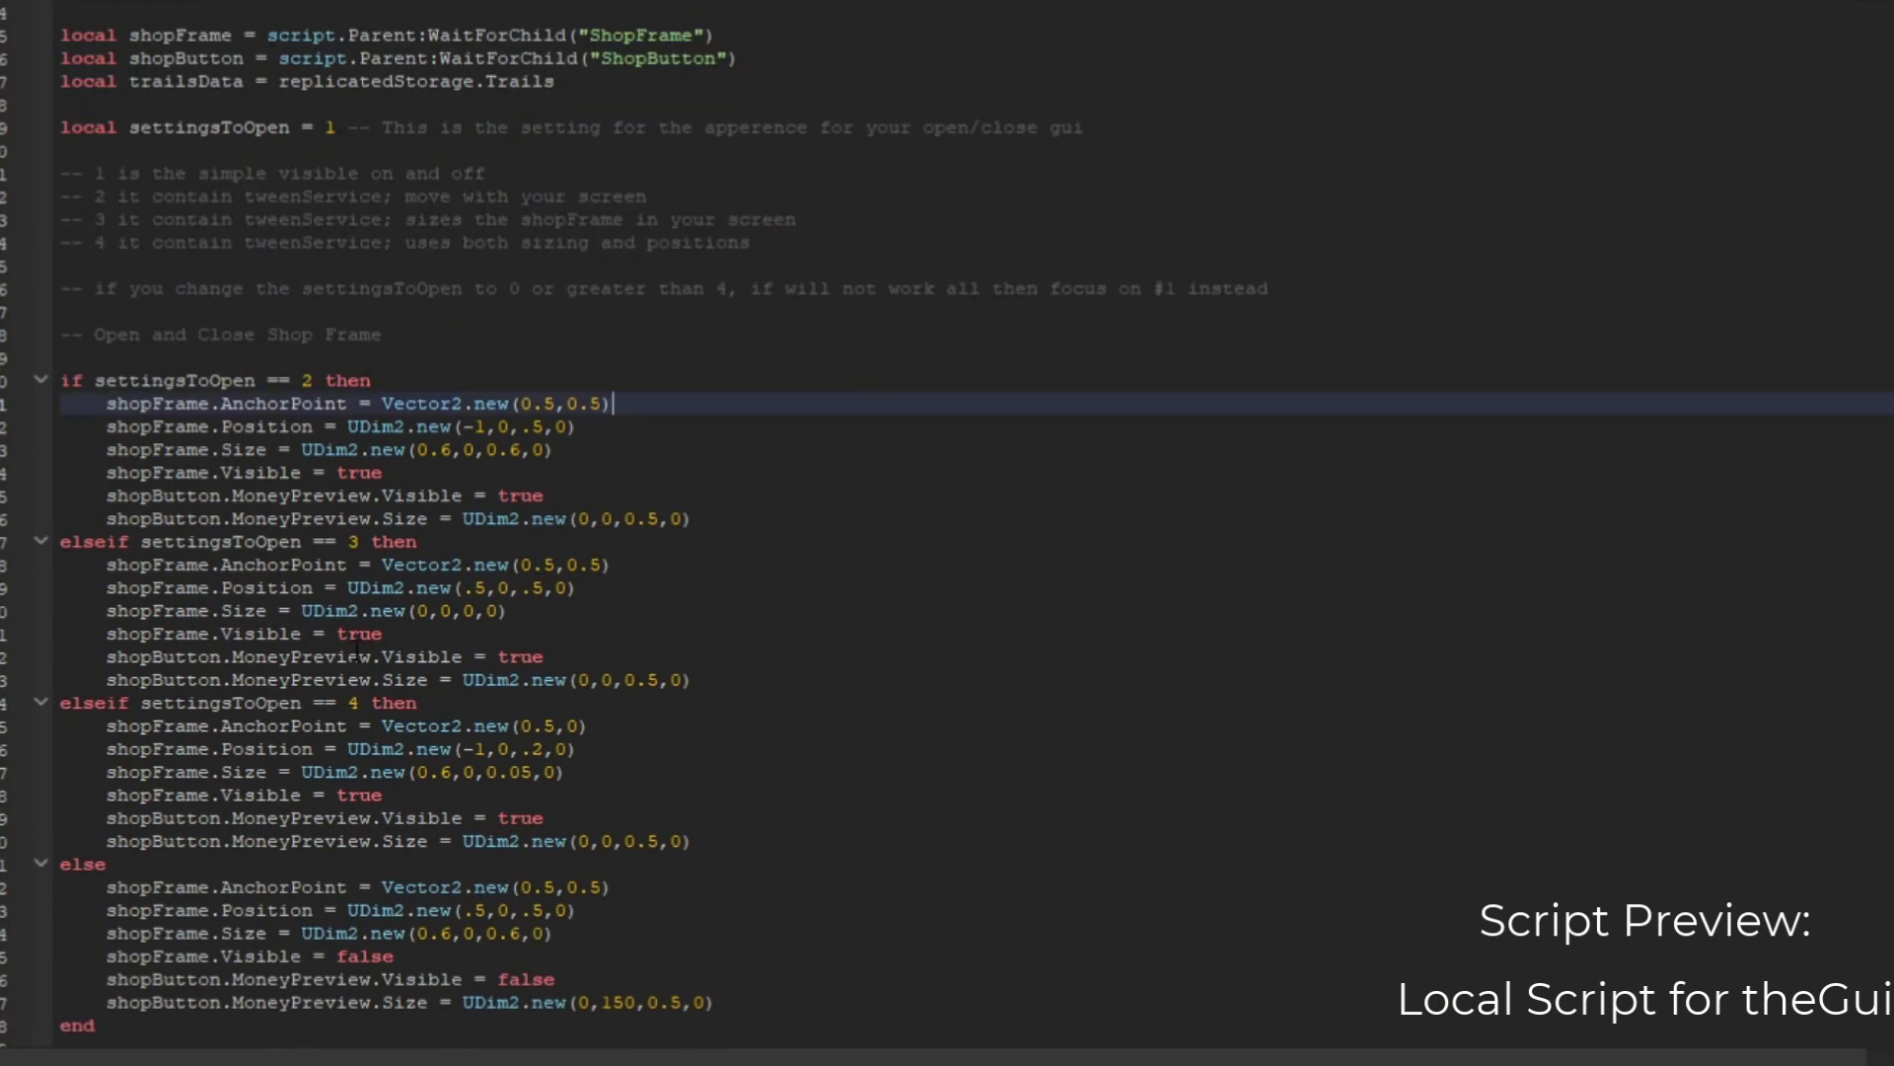
scroll(367, 393, "down", 3)
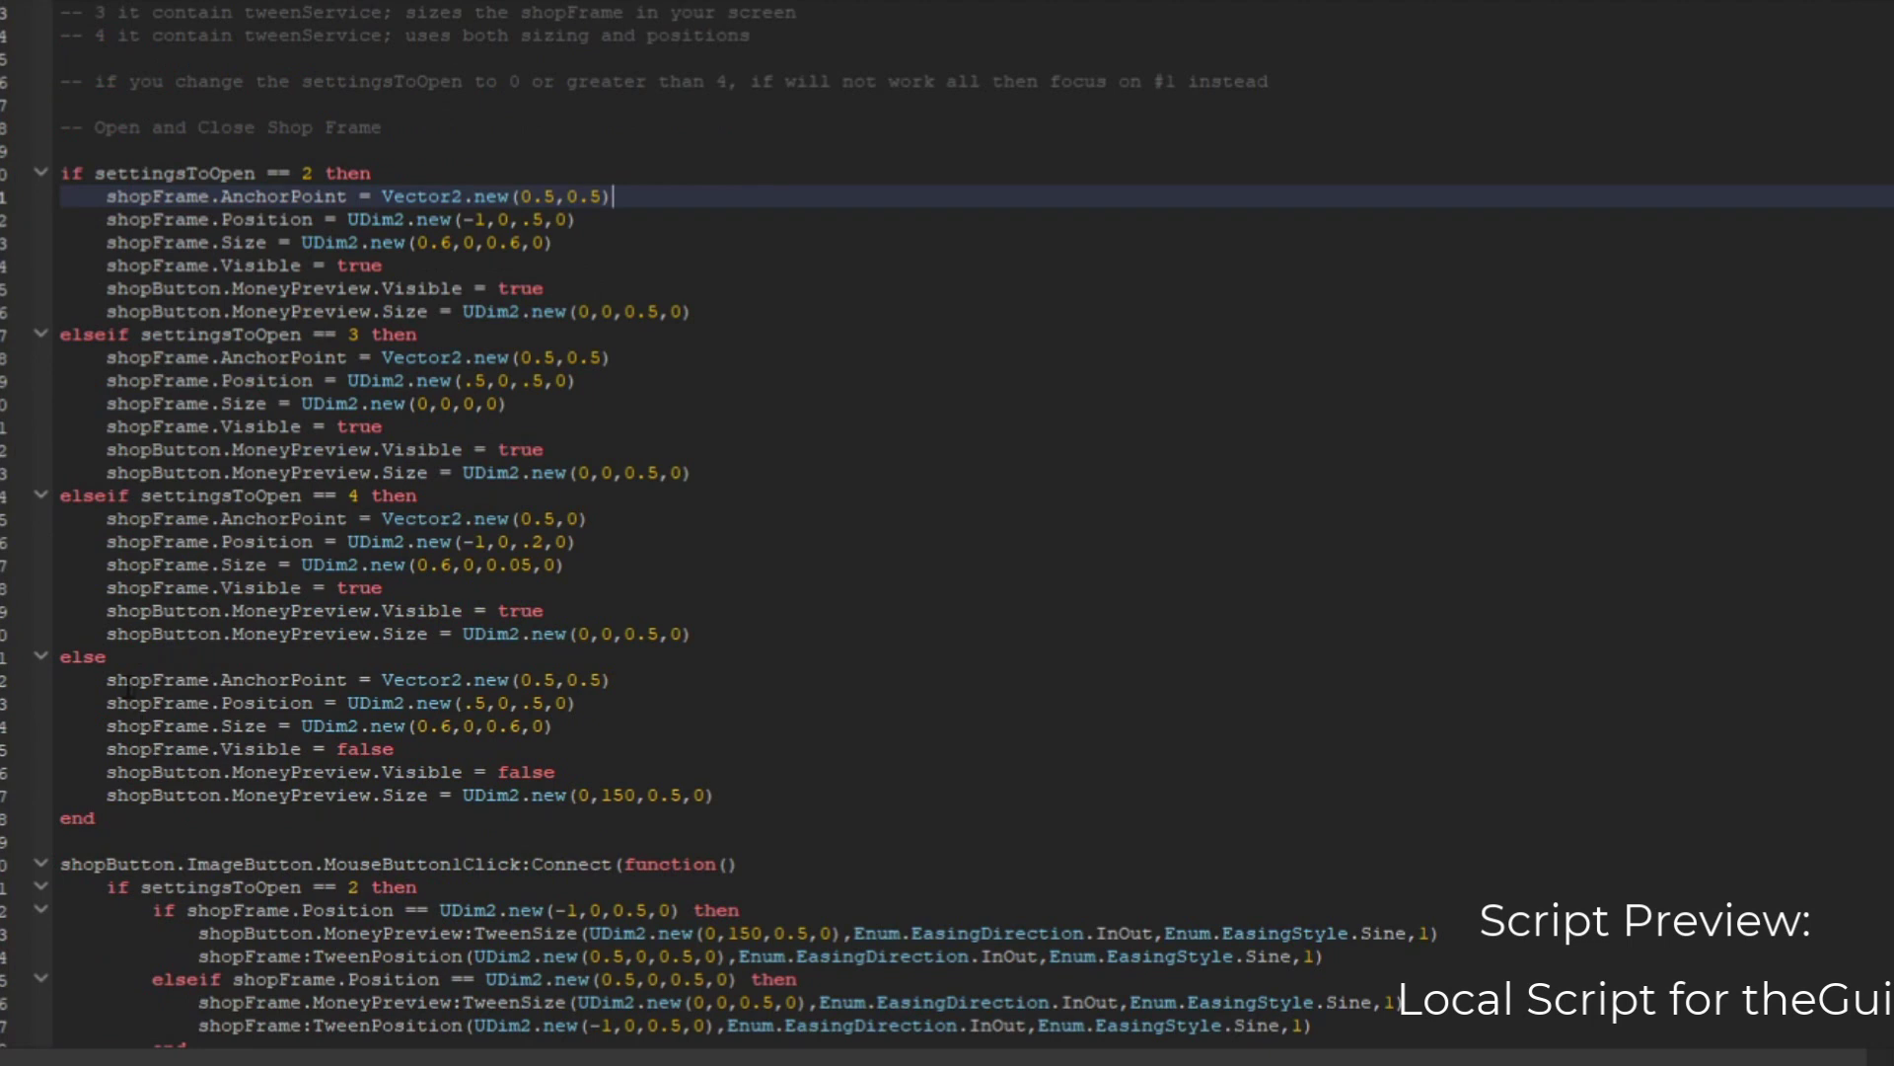
scroll(815, 730, "up", 3)
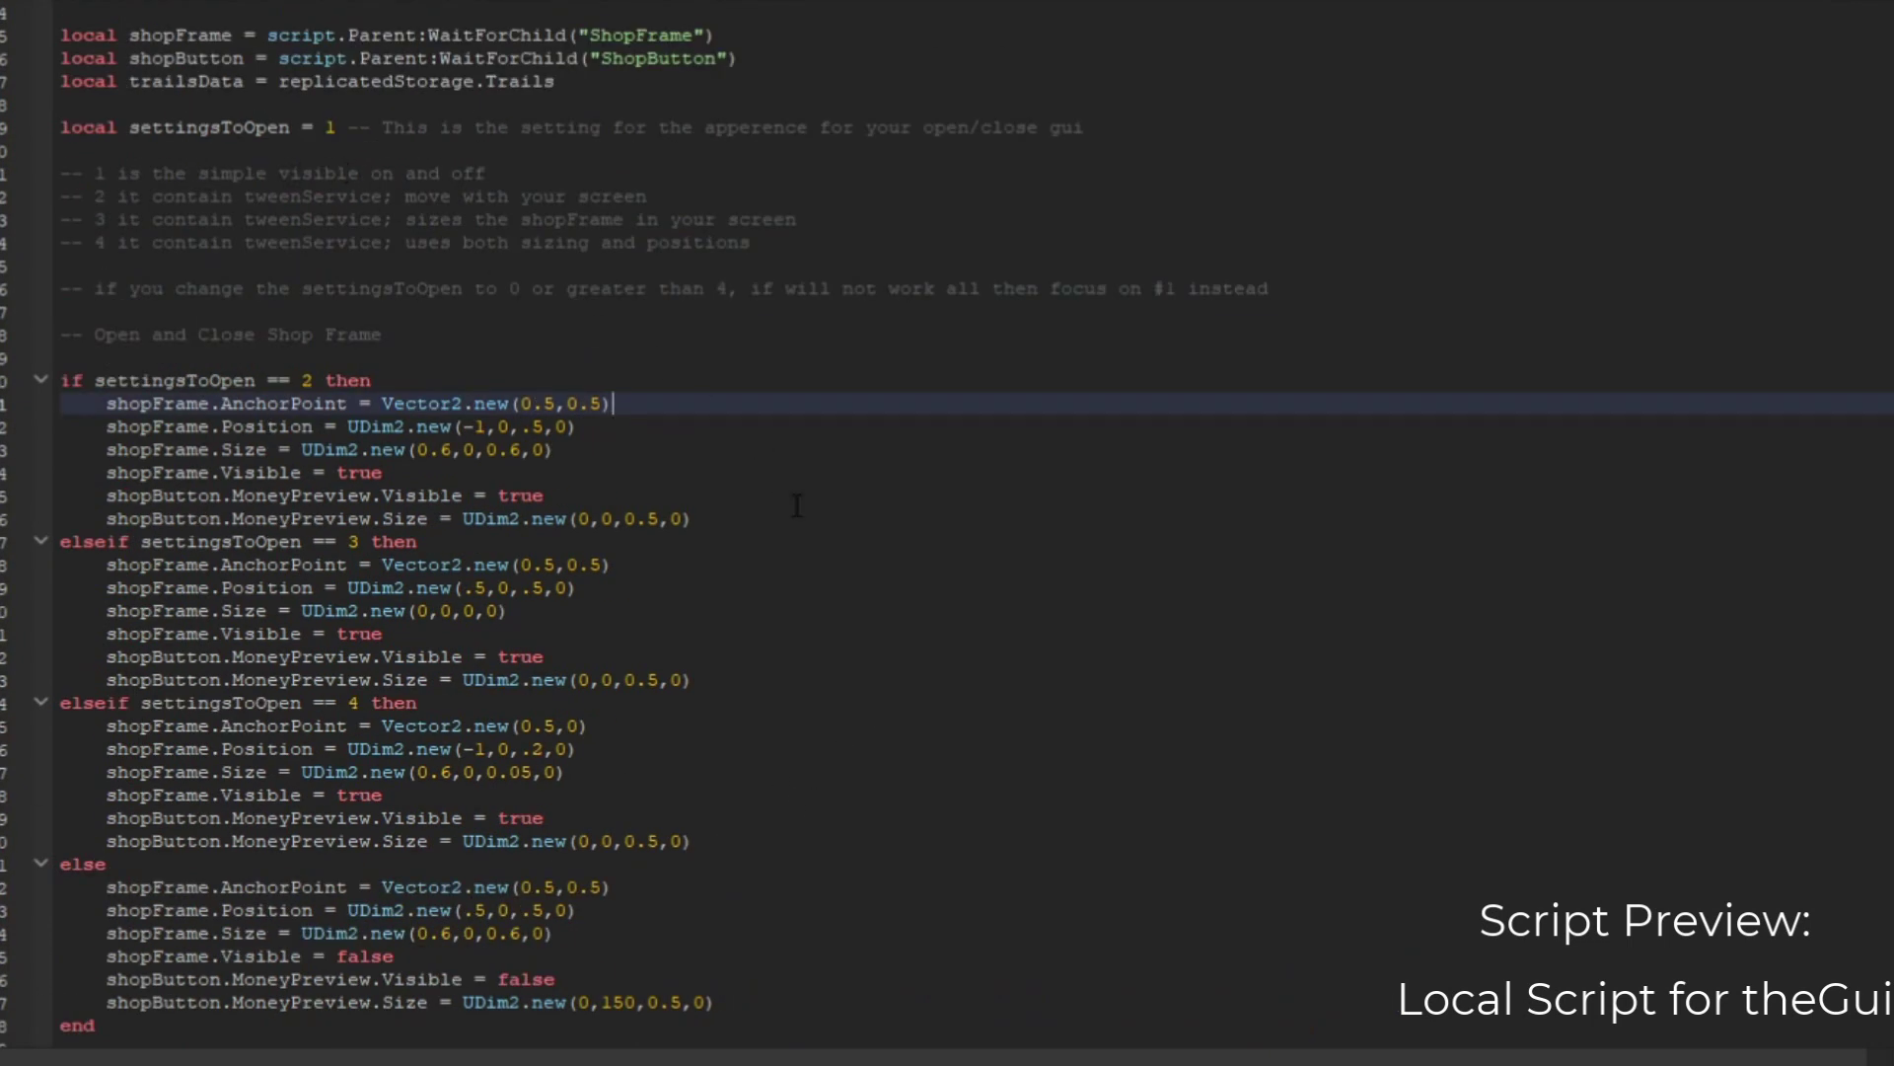
scroll(707, 801, "down", 14)
scroll(708, 801, "down", 3)
left_click_drag(993, 614, 156, 588)
scroll(590, 619, "up", 5)
scroll(590, 619, "up", 10)
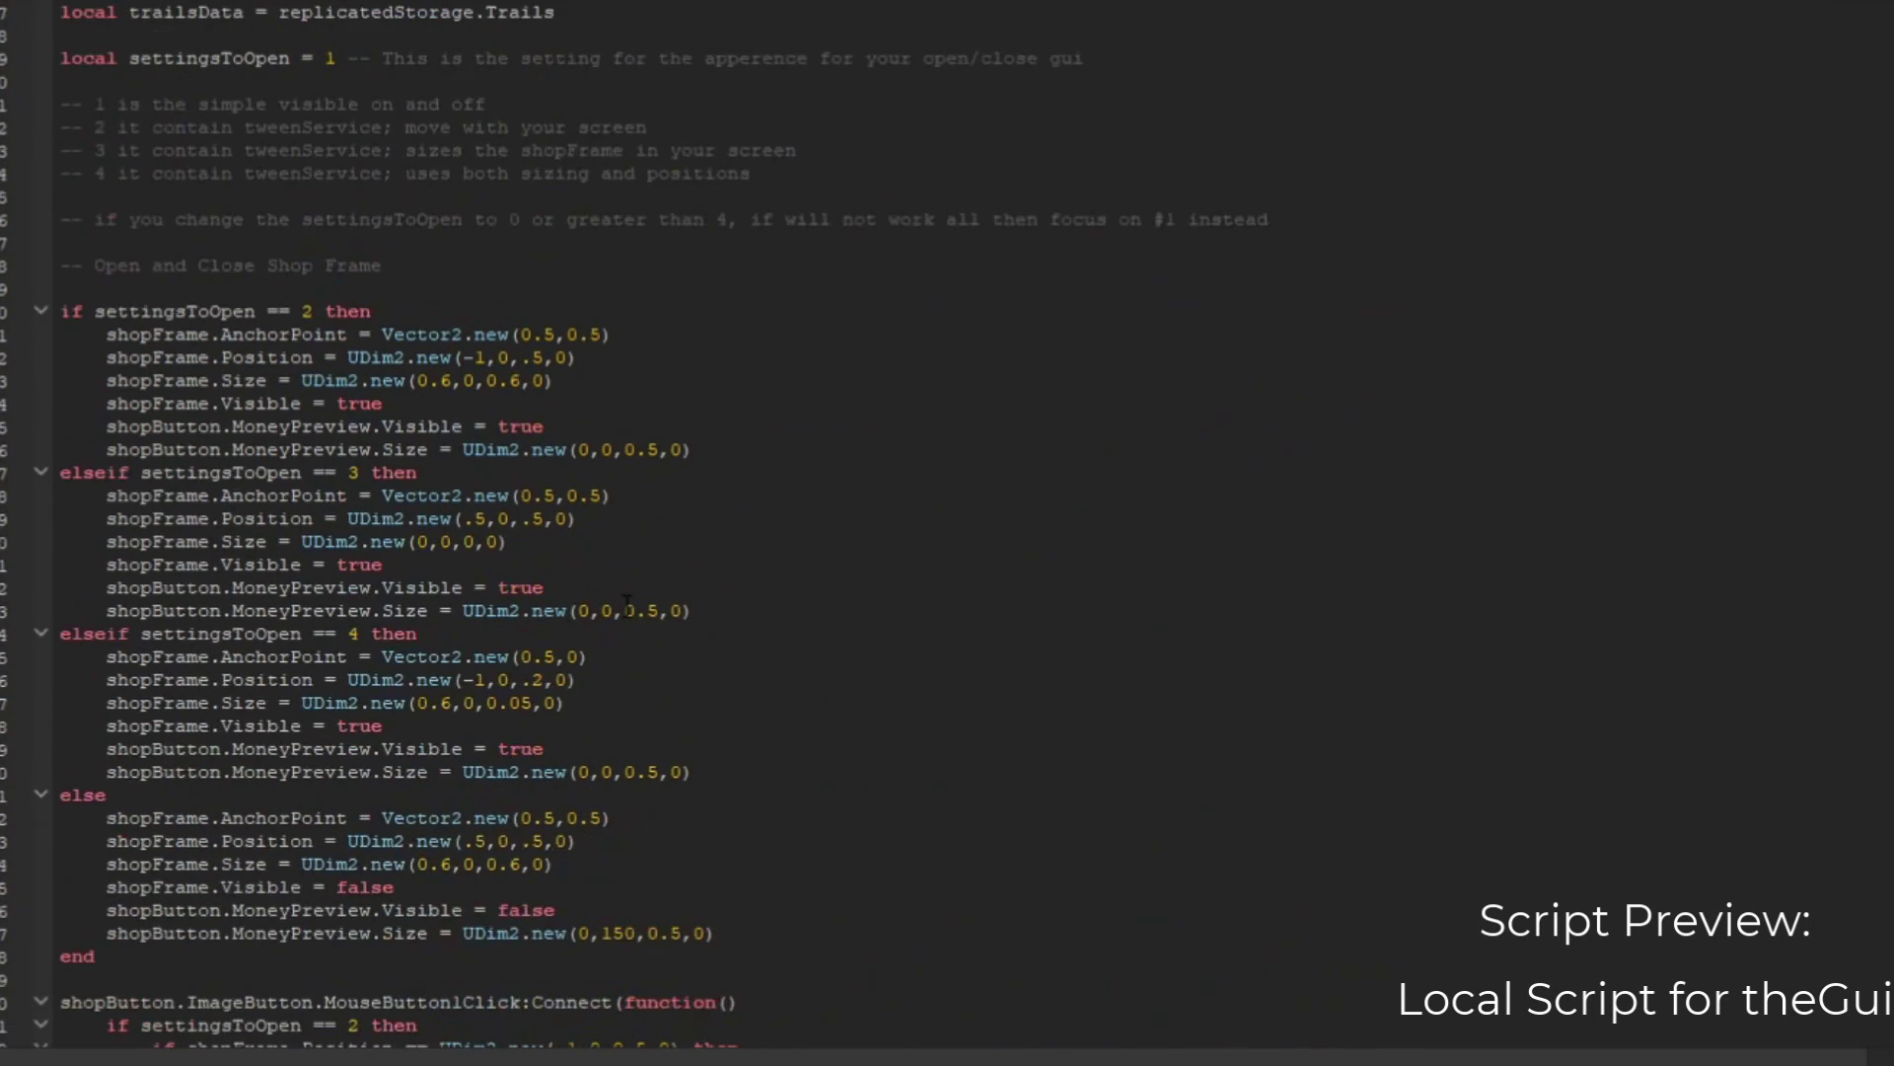
Step: Change settingsToOpen on line 9 from 3 to 4, then 5, and finally 1
left_click(834, 595)
left_click(342, 203)
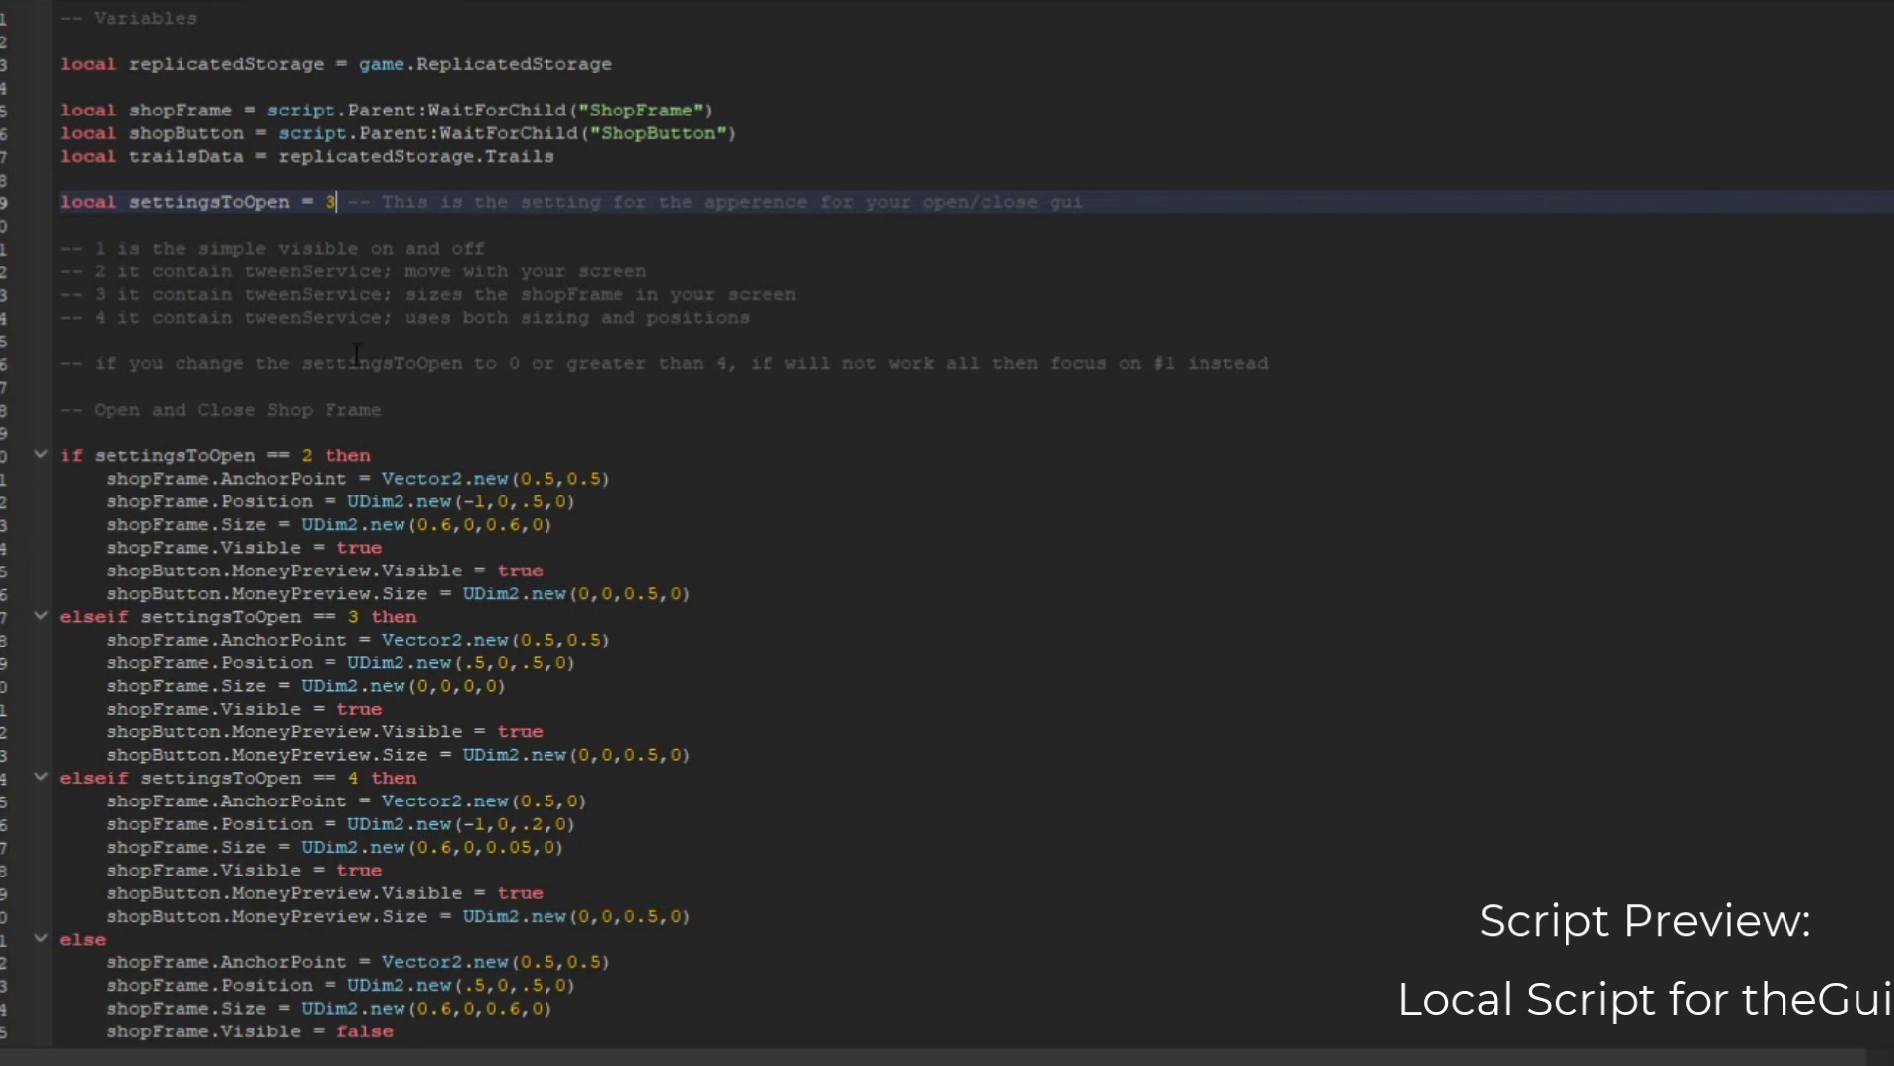
key("BackSpace")
type("4")
key("BackSpace")
type("5")
key("BackSpace")
type("1")
scroll(631, 597, "down", 4)
scroll(654, 602, "down", 3)
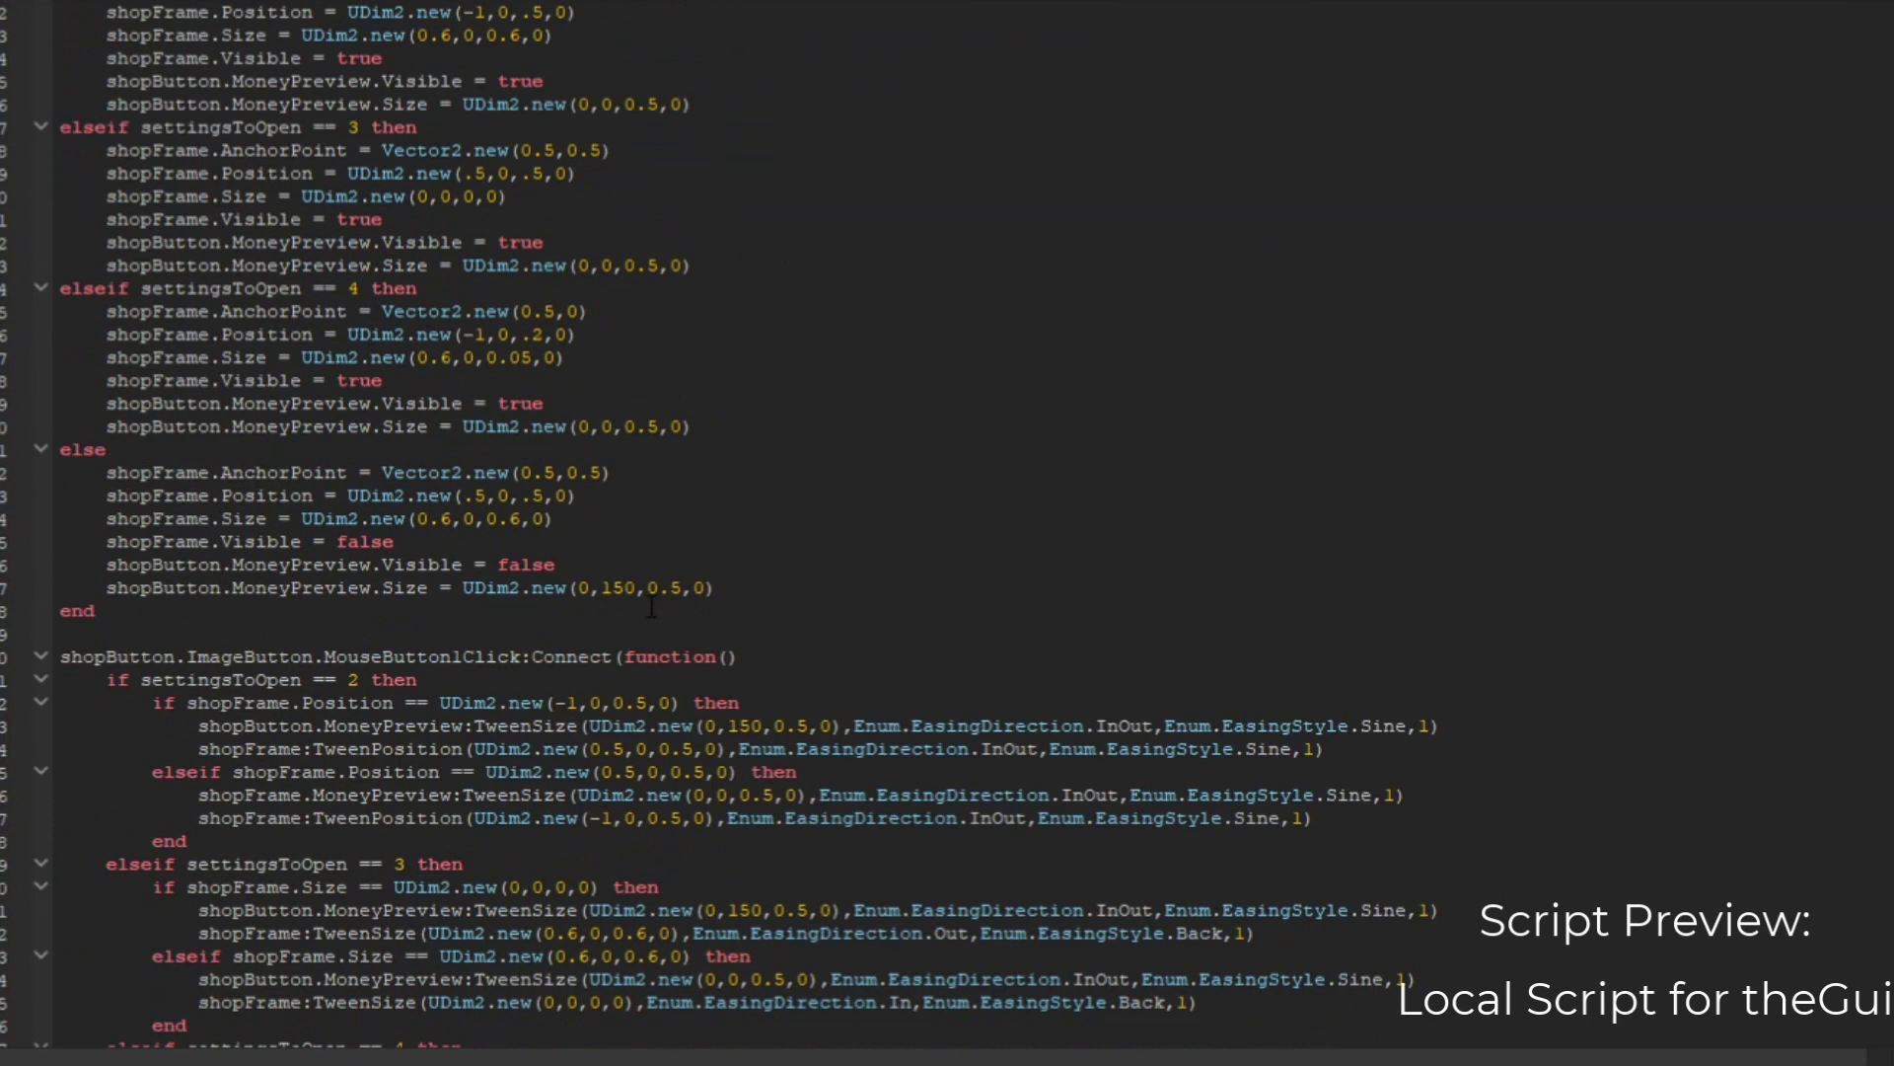
scroll(548, 371, "up", 4)
scroll(549, 371, "down", 5)
scroll(548, 371, "down", 7)
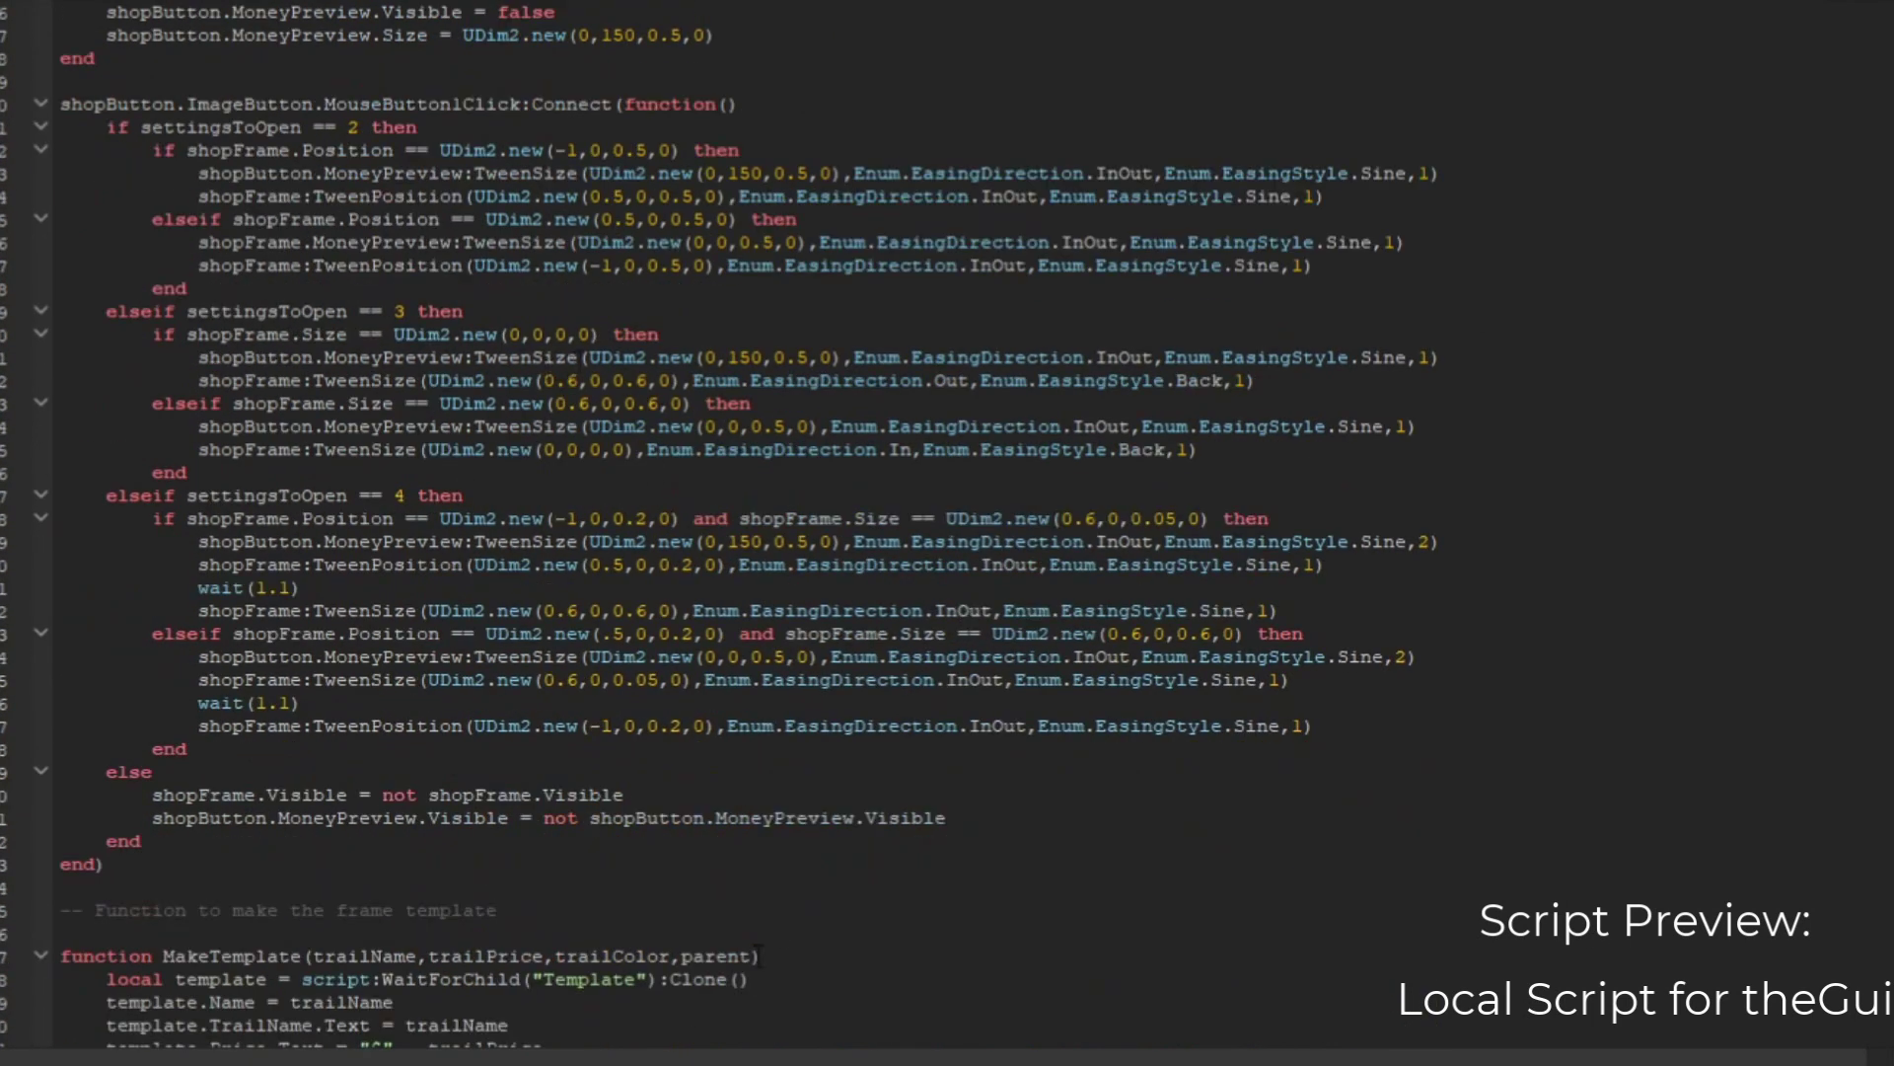
scroll(795, 921, "down", 11)
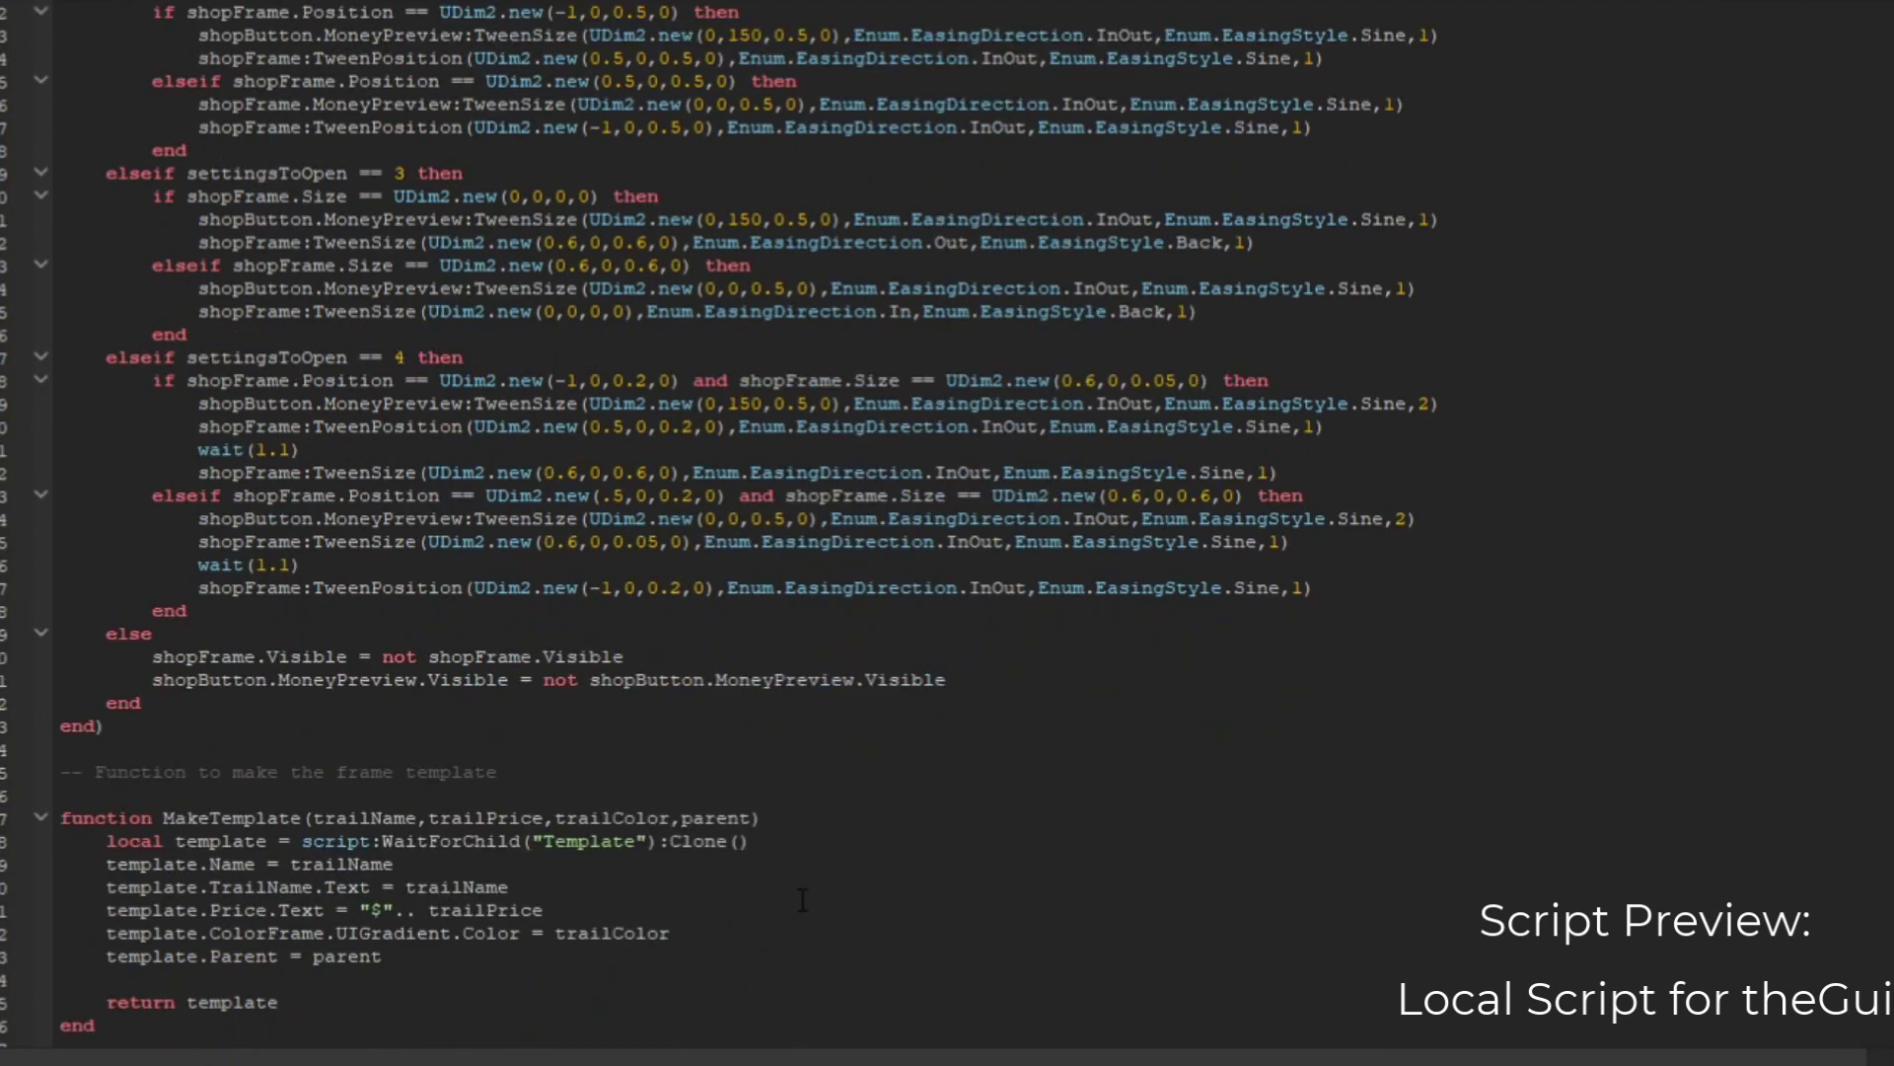
scroll(822, 775, "down", 2)
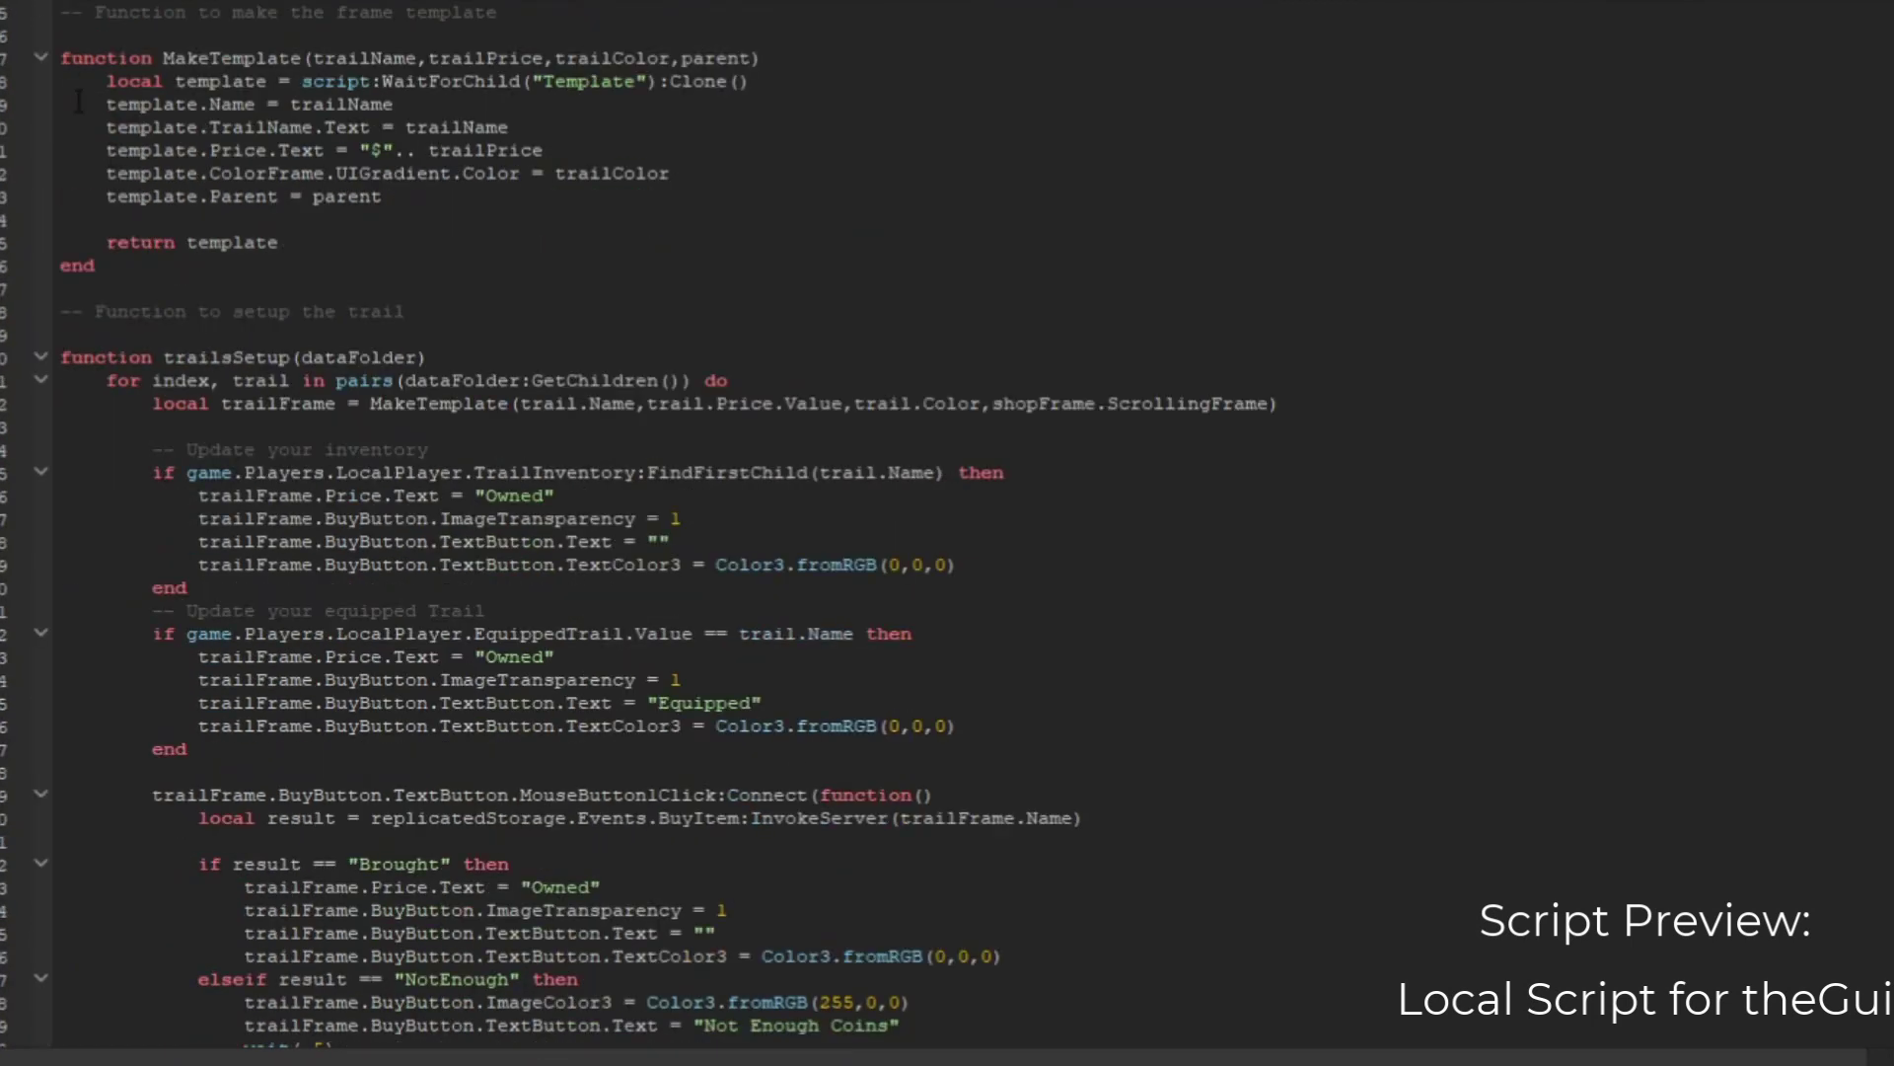
left_click_drag(61, 43, 302, 57)
left_click(332, 126)
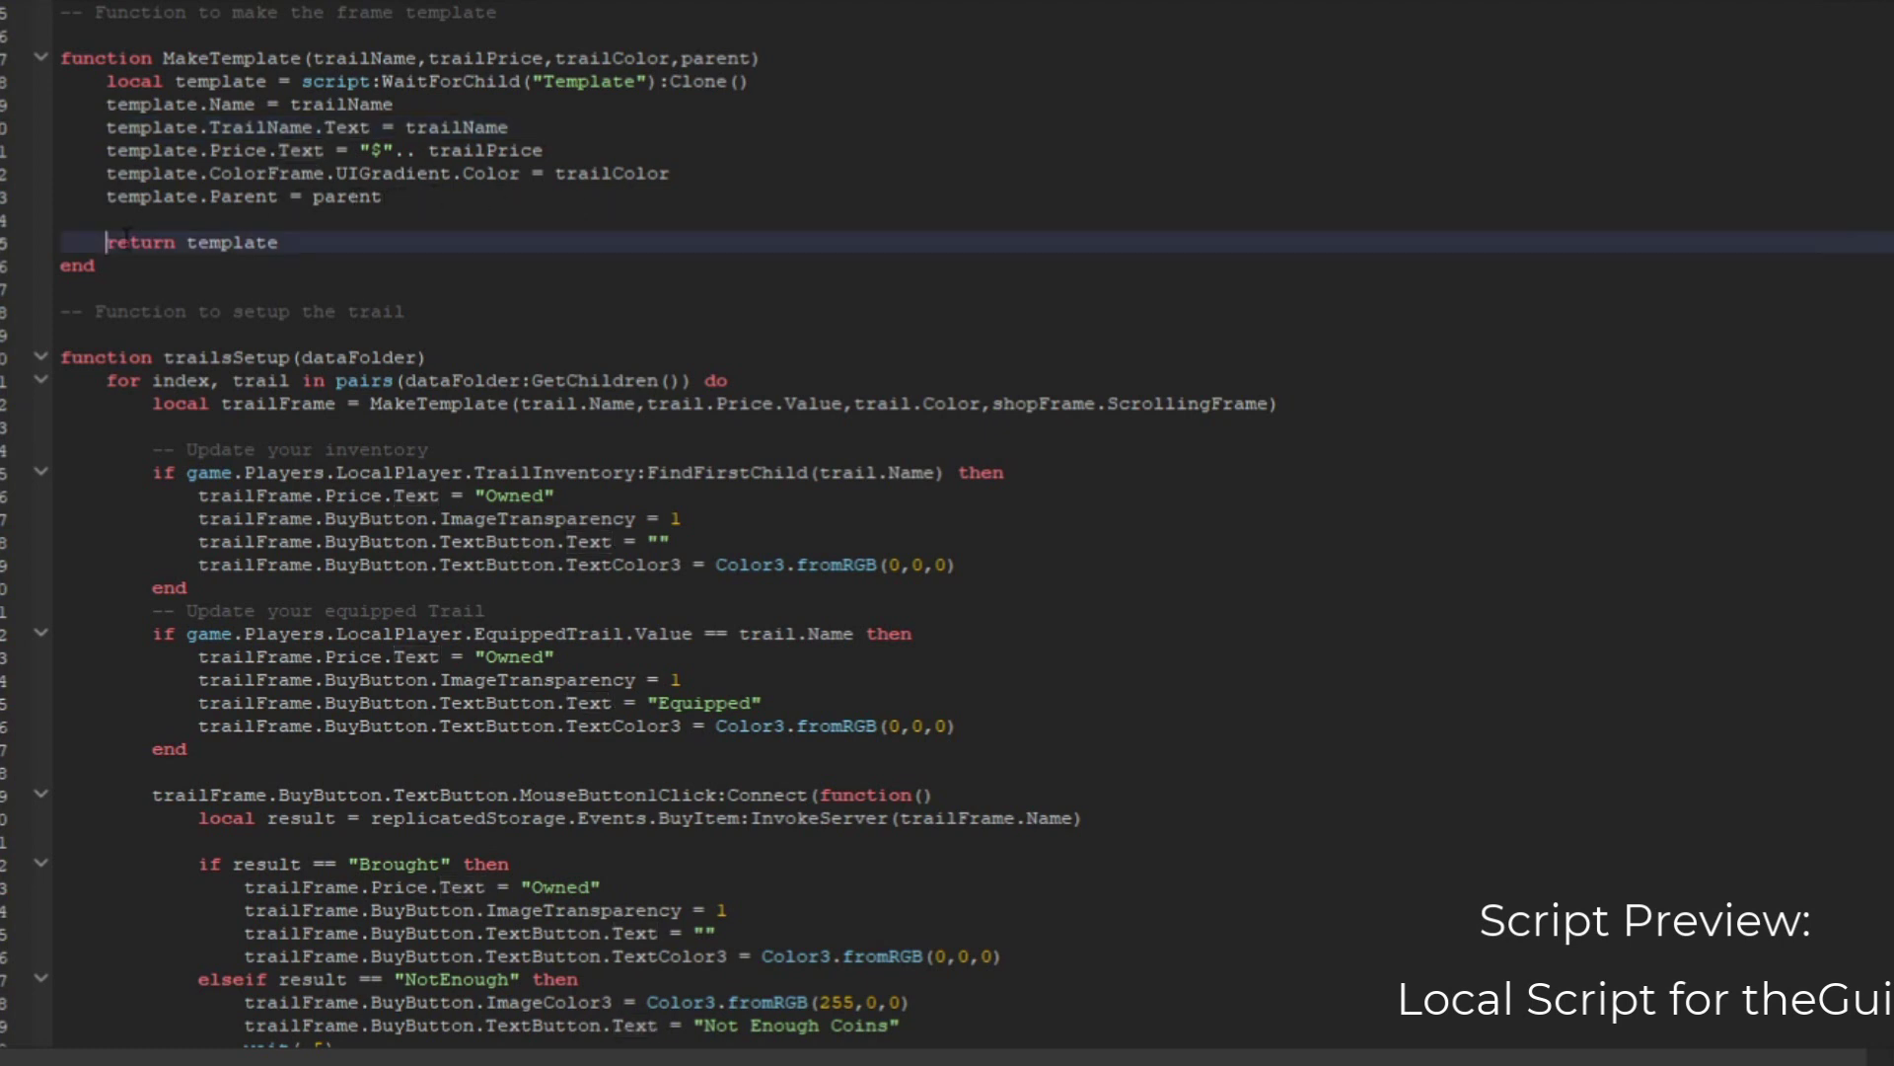
Step: Review the return template line and every use of trail in the loop
left_click_drag(106, 241, 261, 237)
left_click(262, 380)
scroll(263, 425, "down", 2)
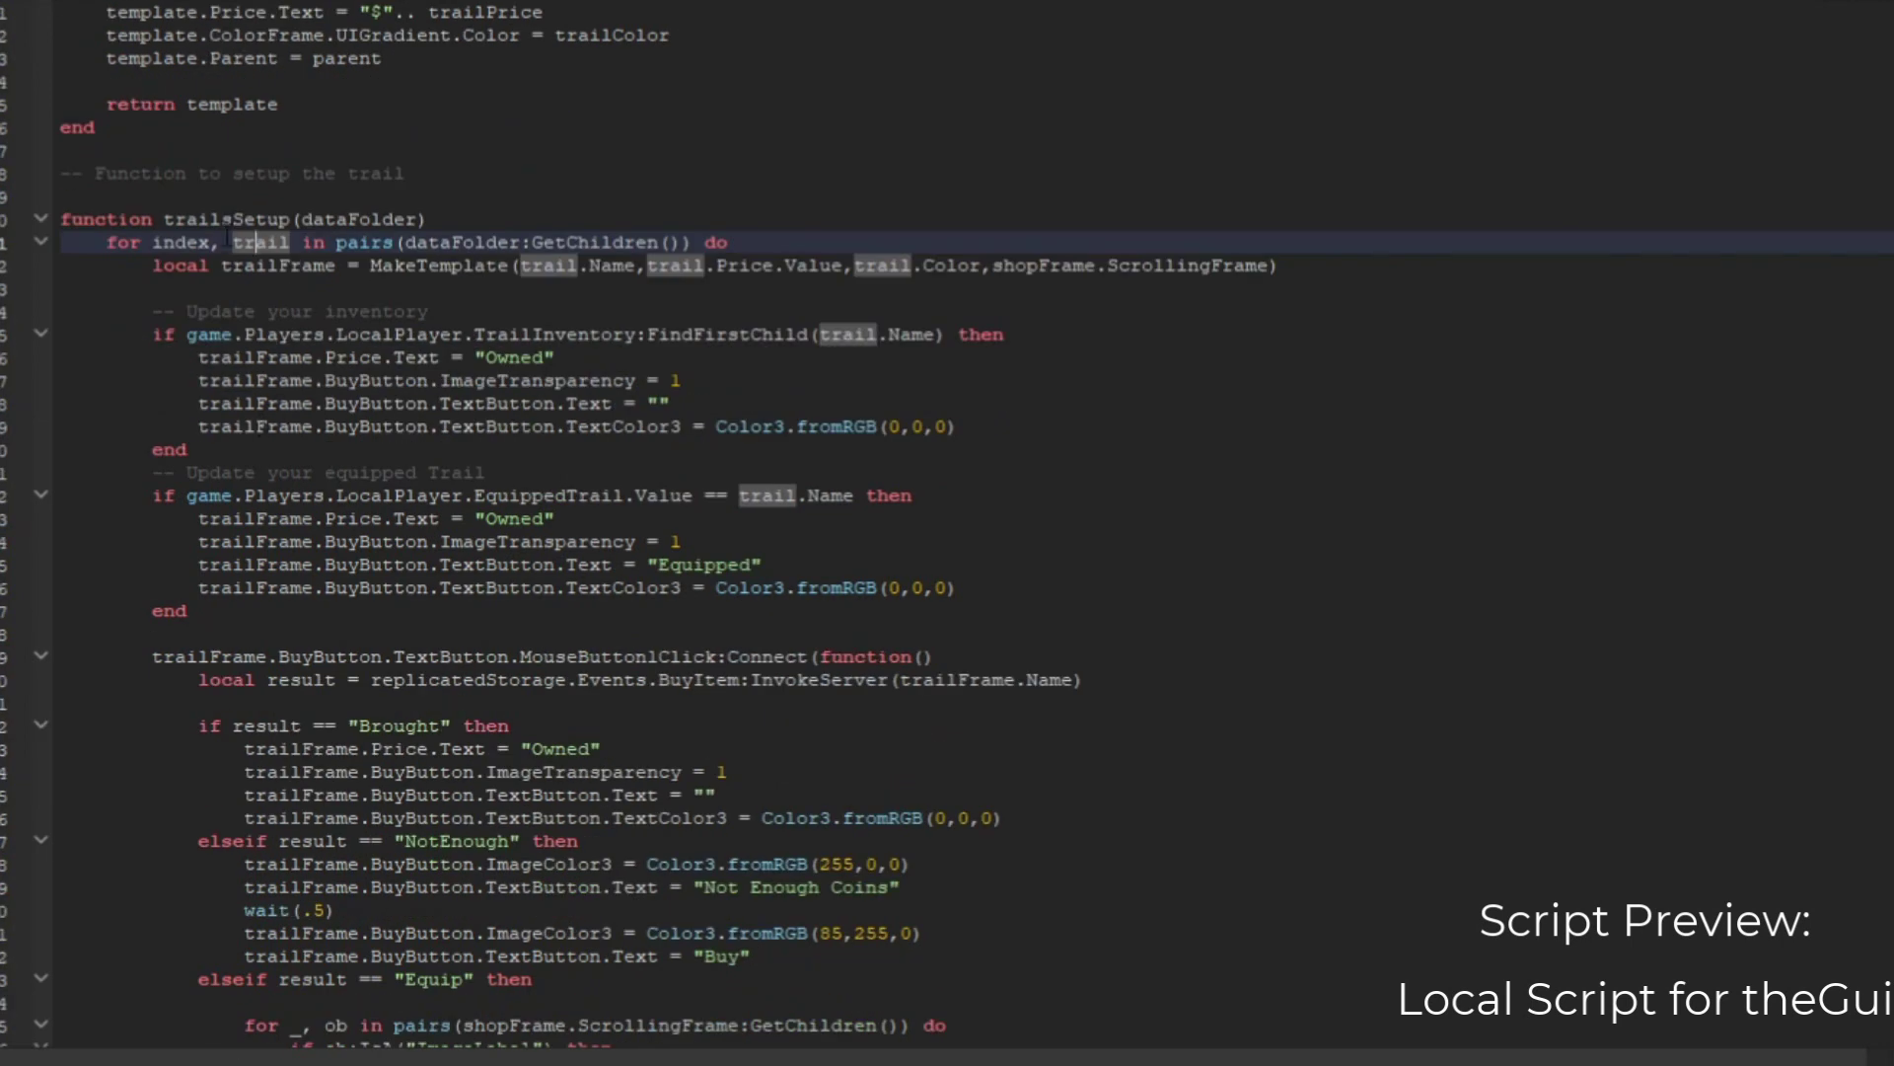
scroll(226, 237, "down", 2)
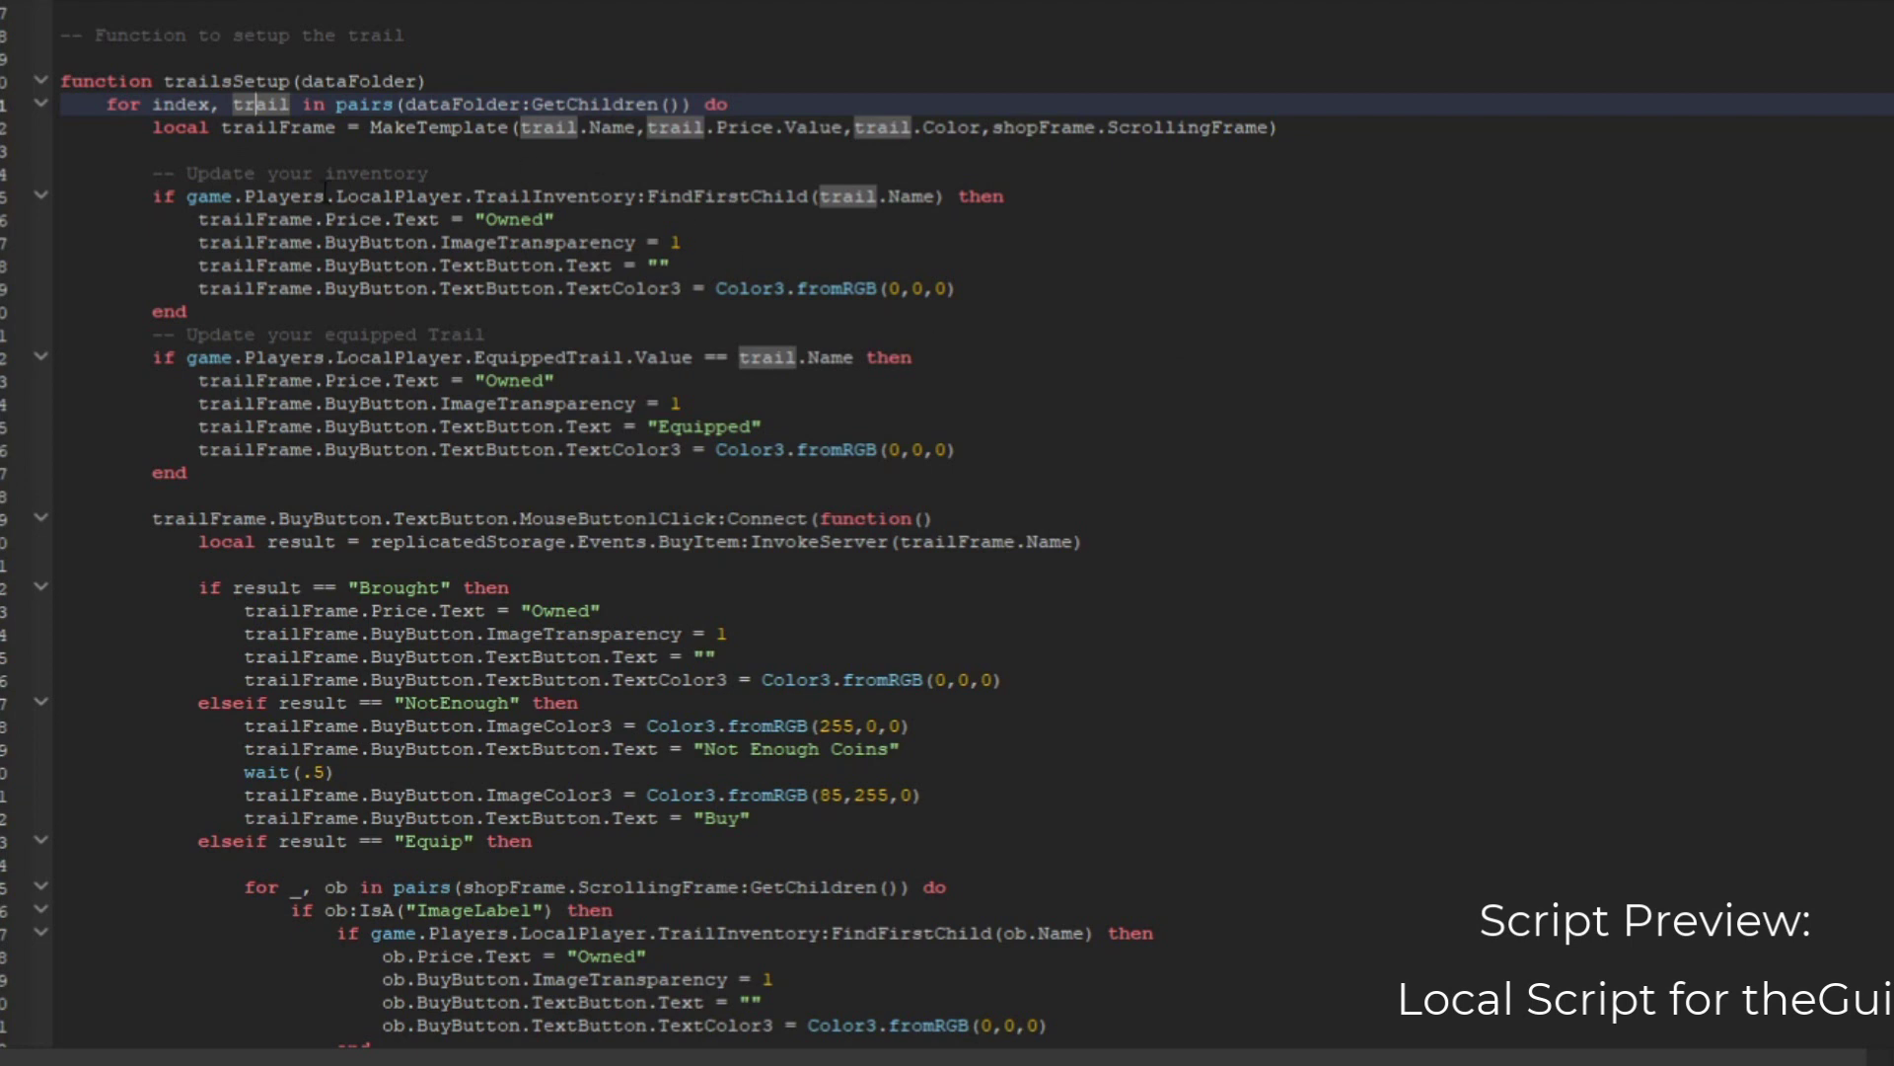
scroll(296, 266, "up", 2)
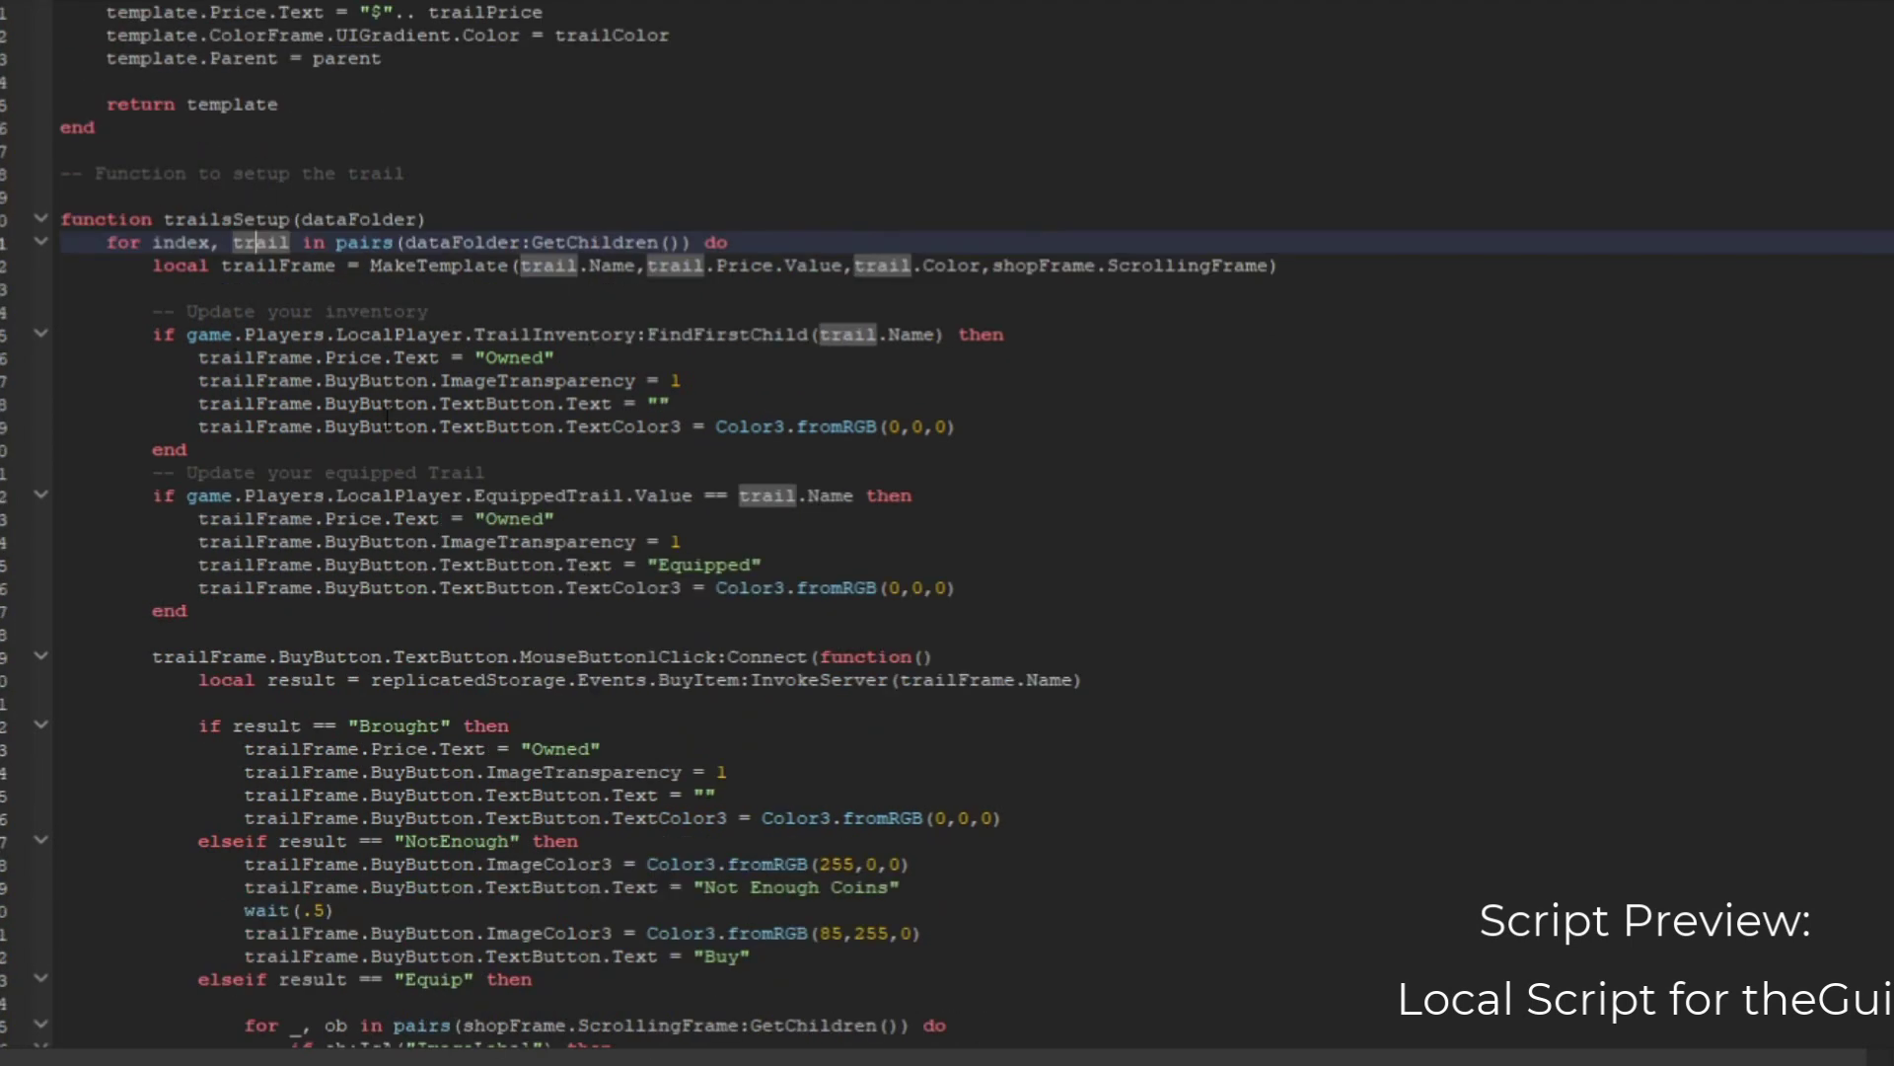
scroll(284, 403, "up", 3)
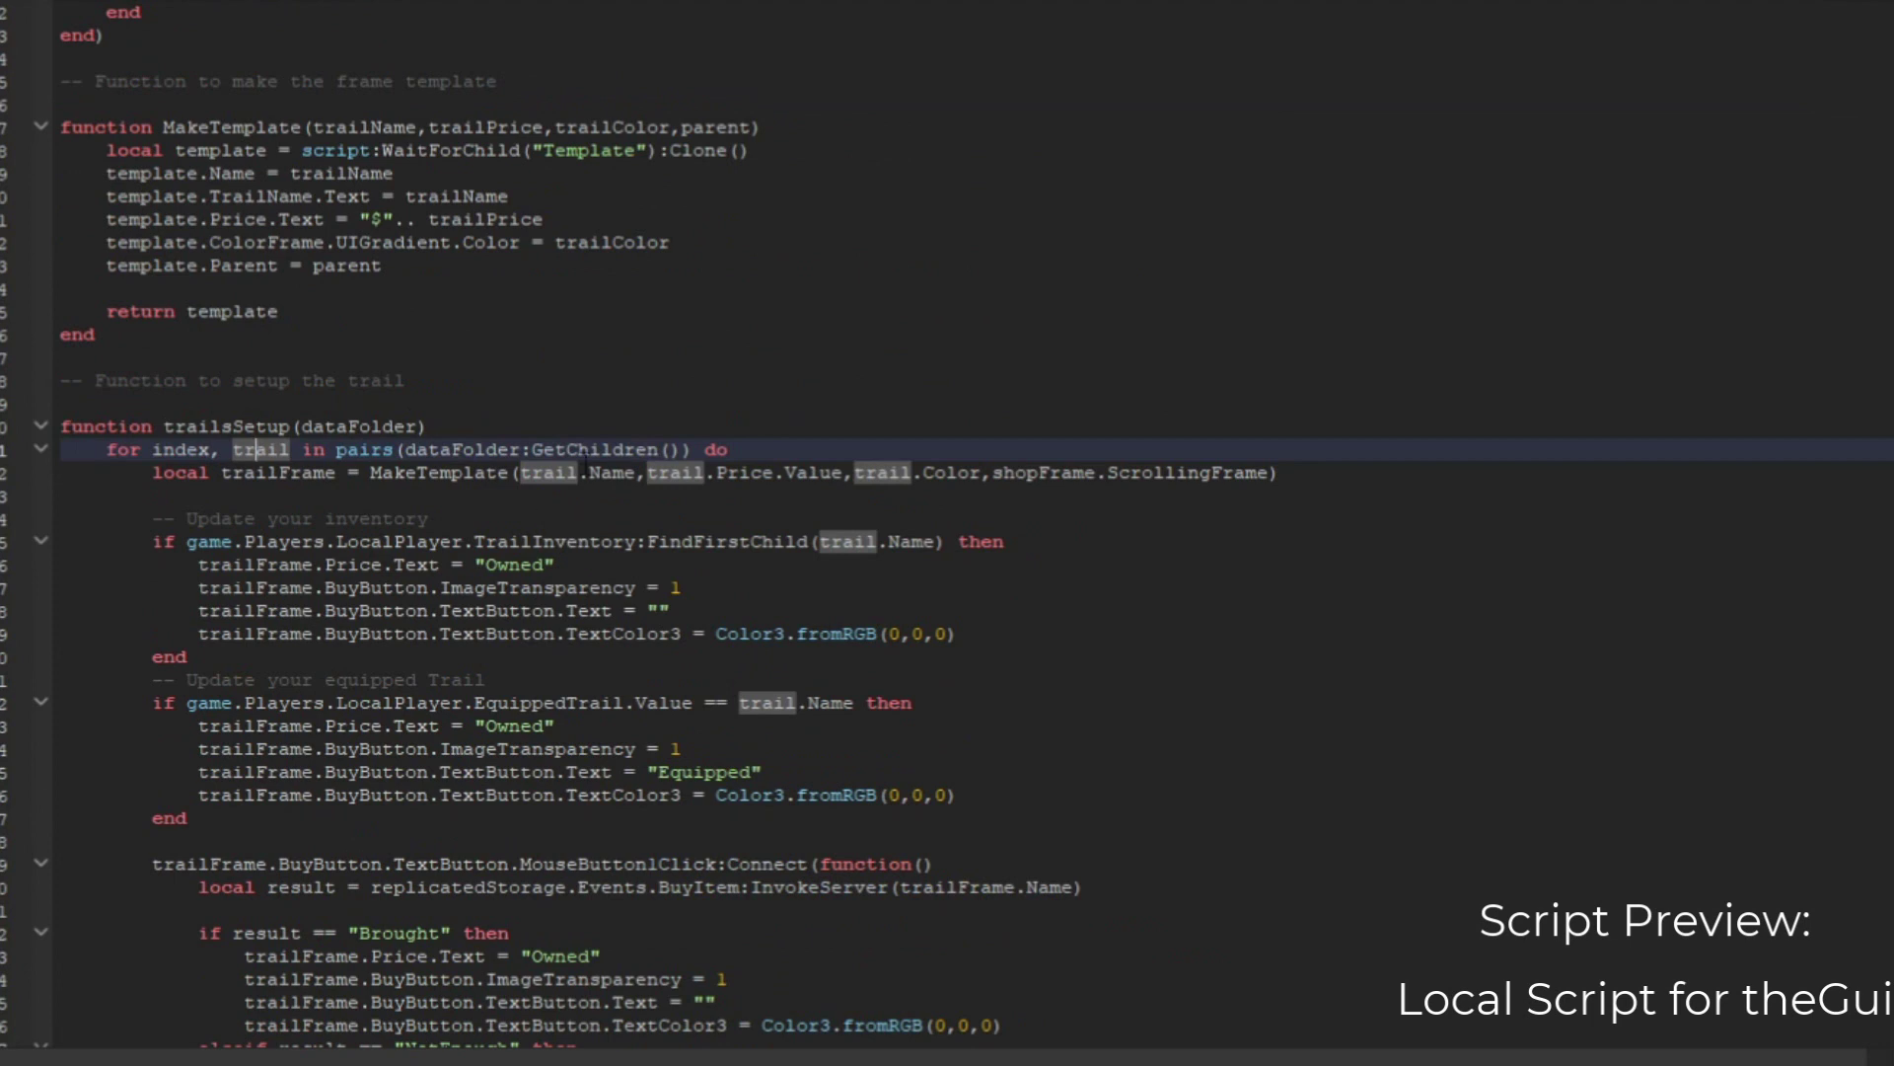
scroll(460, 579, "down", 1)
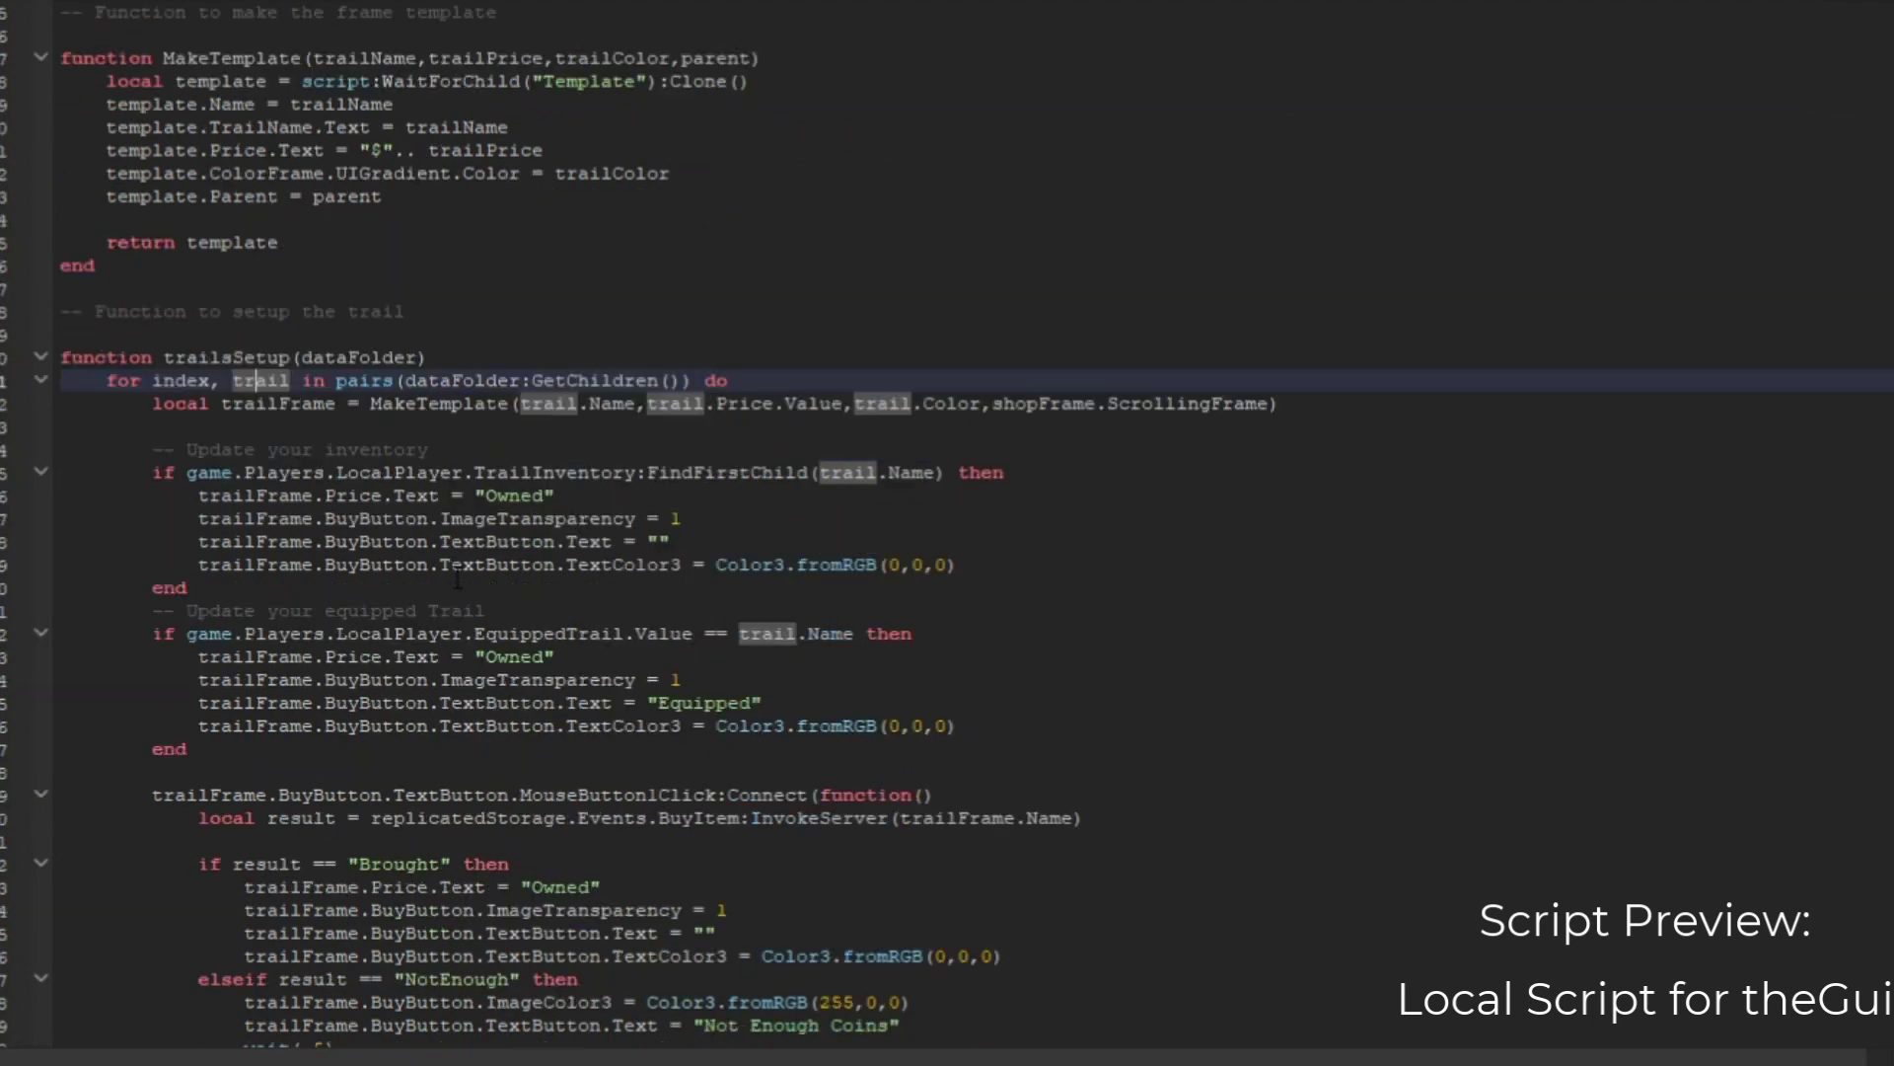
scroll(245, 452, "down", 2)
scroll(177, 259, "down", 2)
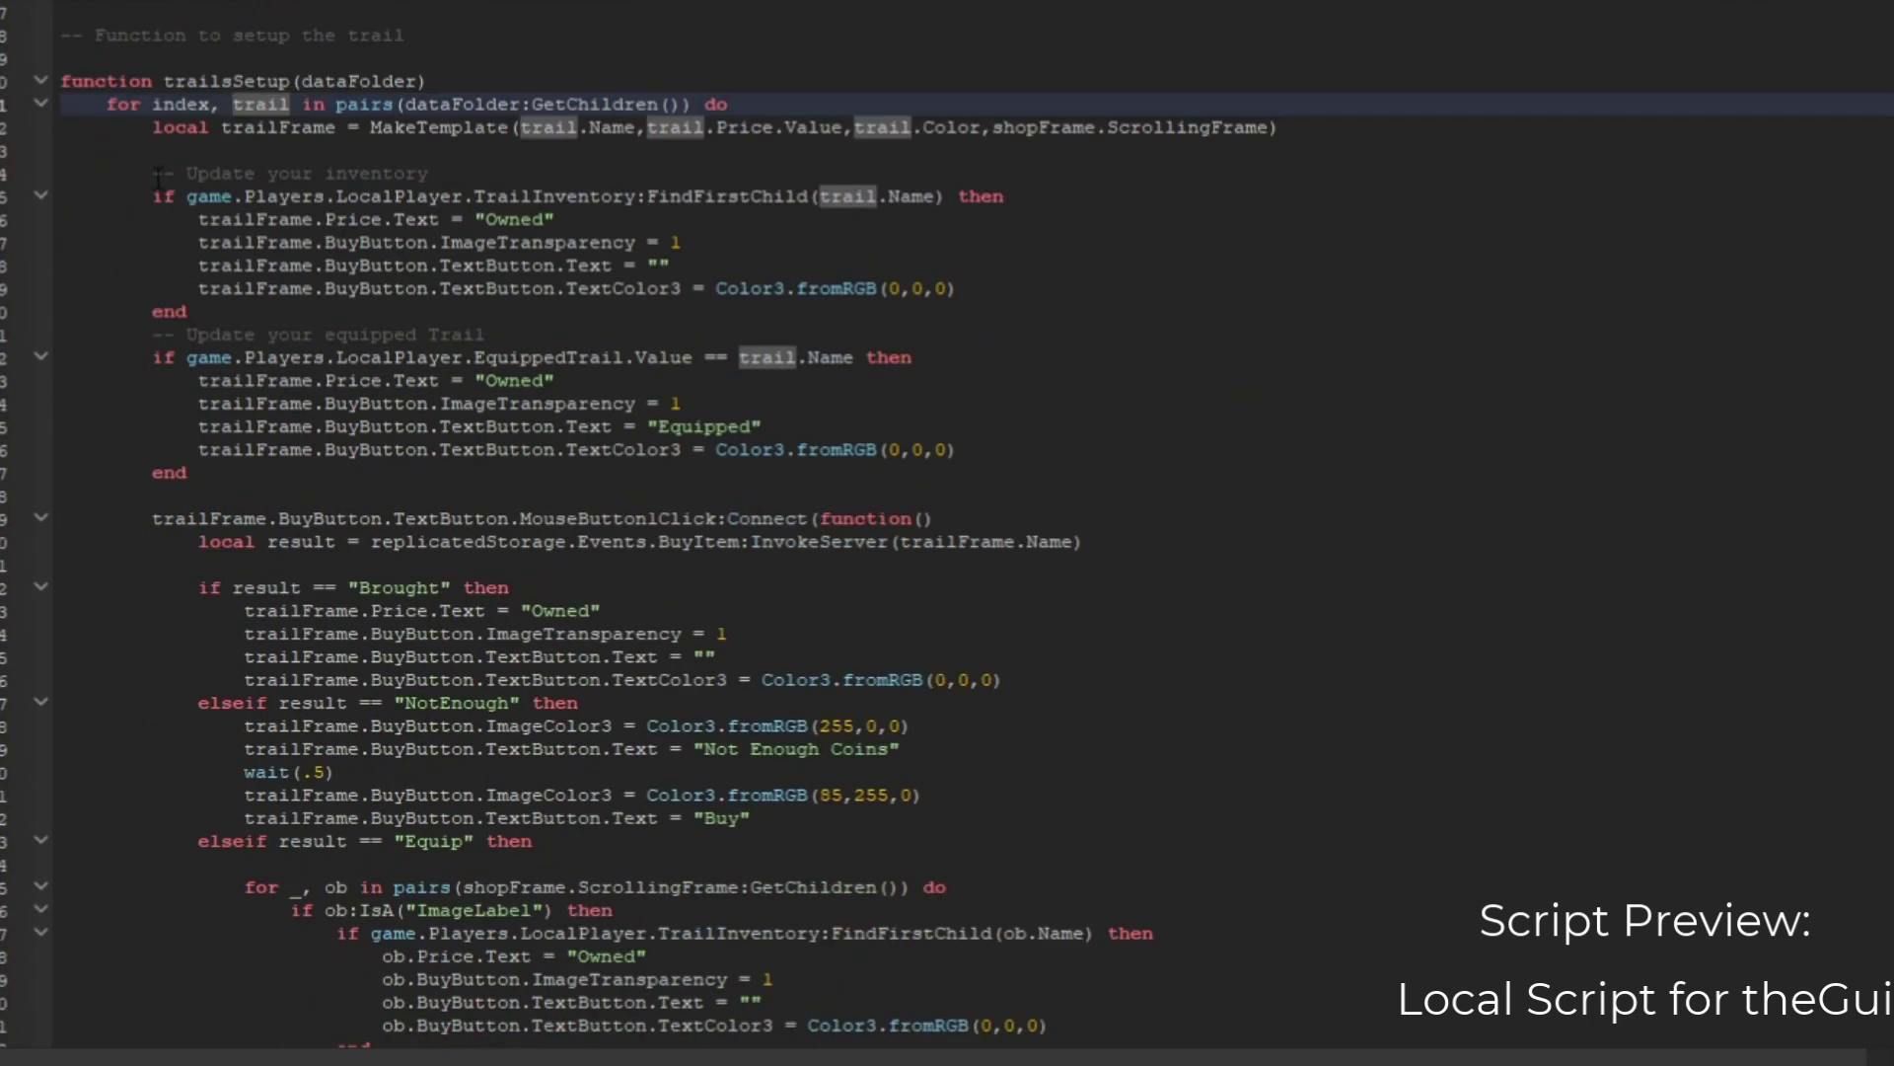
Step: Walk through the inventory checks, owned-trail styling lines and equipped-trail check block
left_click_drag(148, 168, 253, 477)
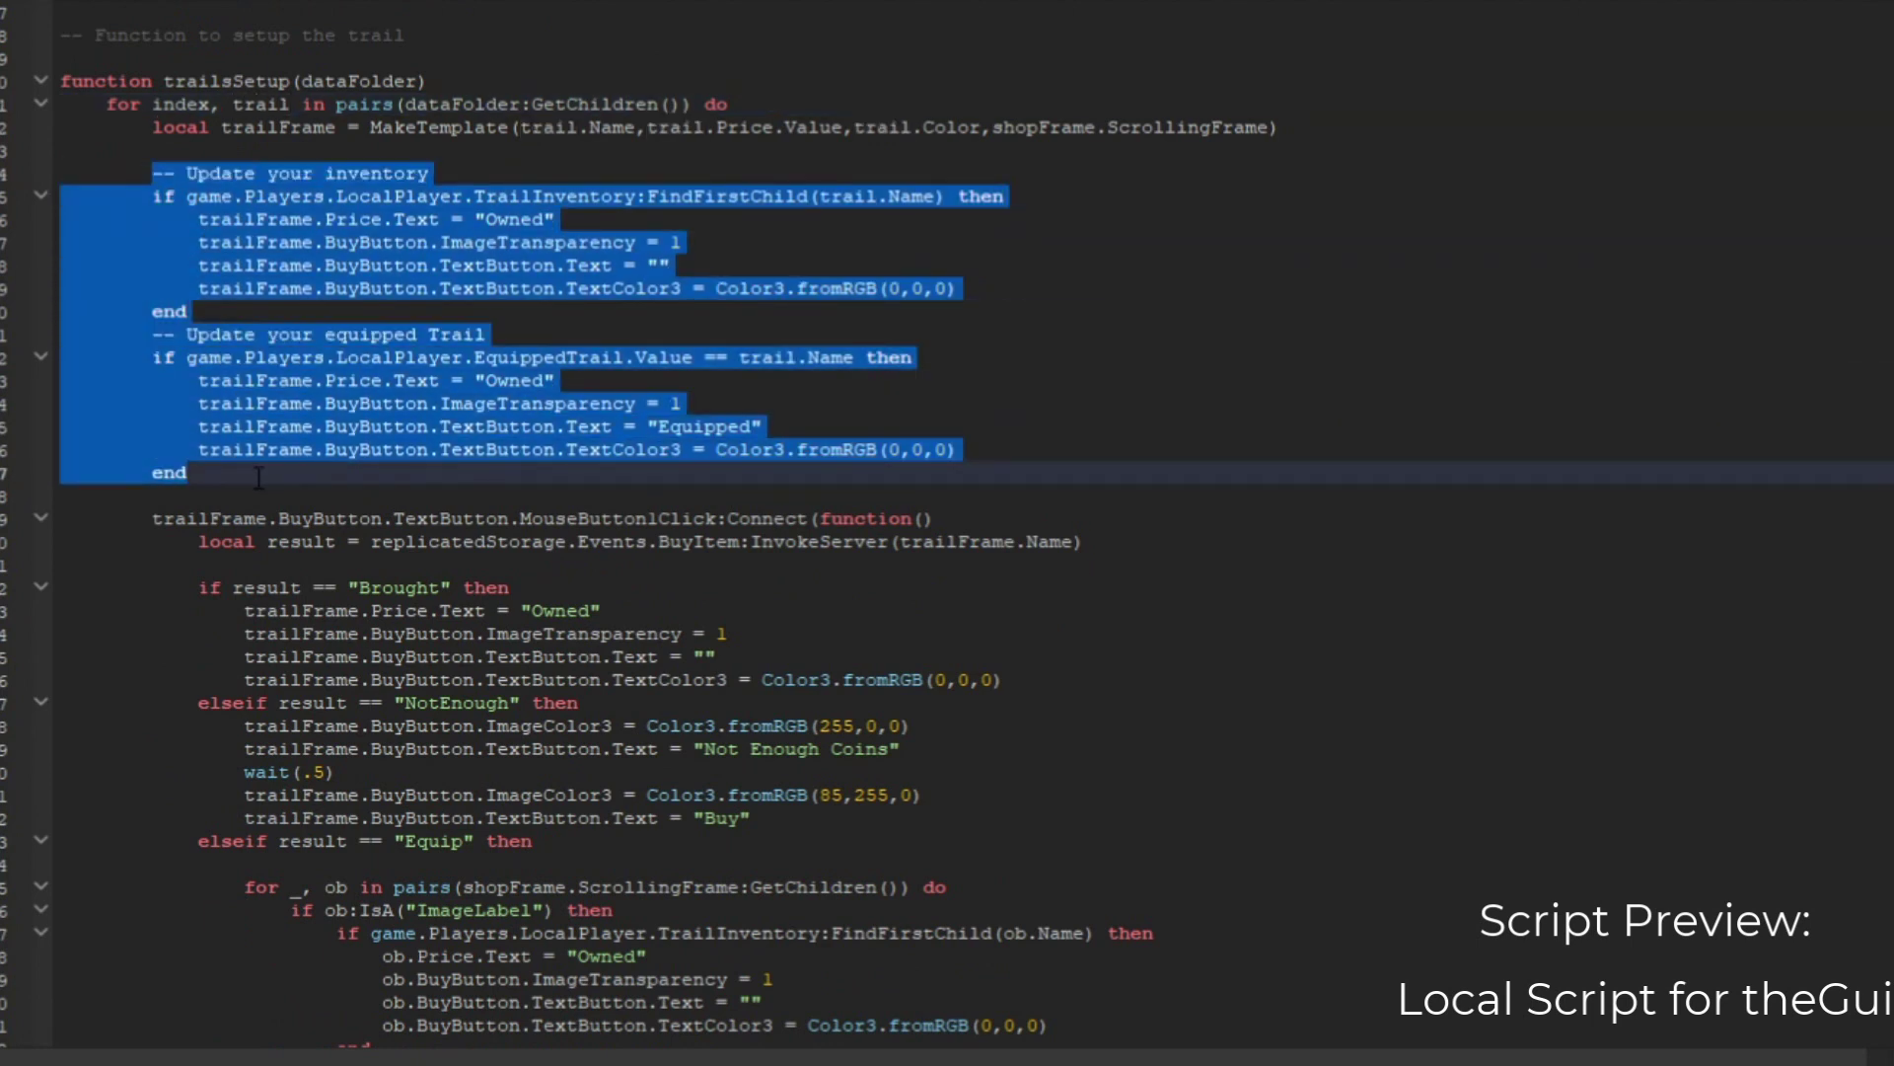
left_click(258, 478)
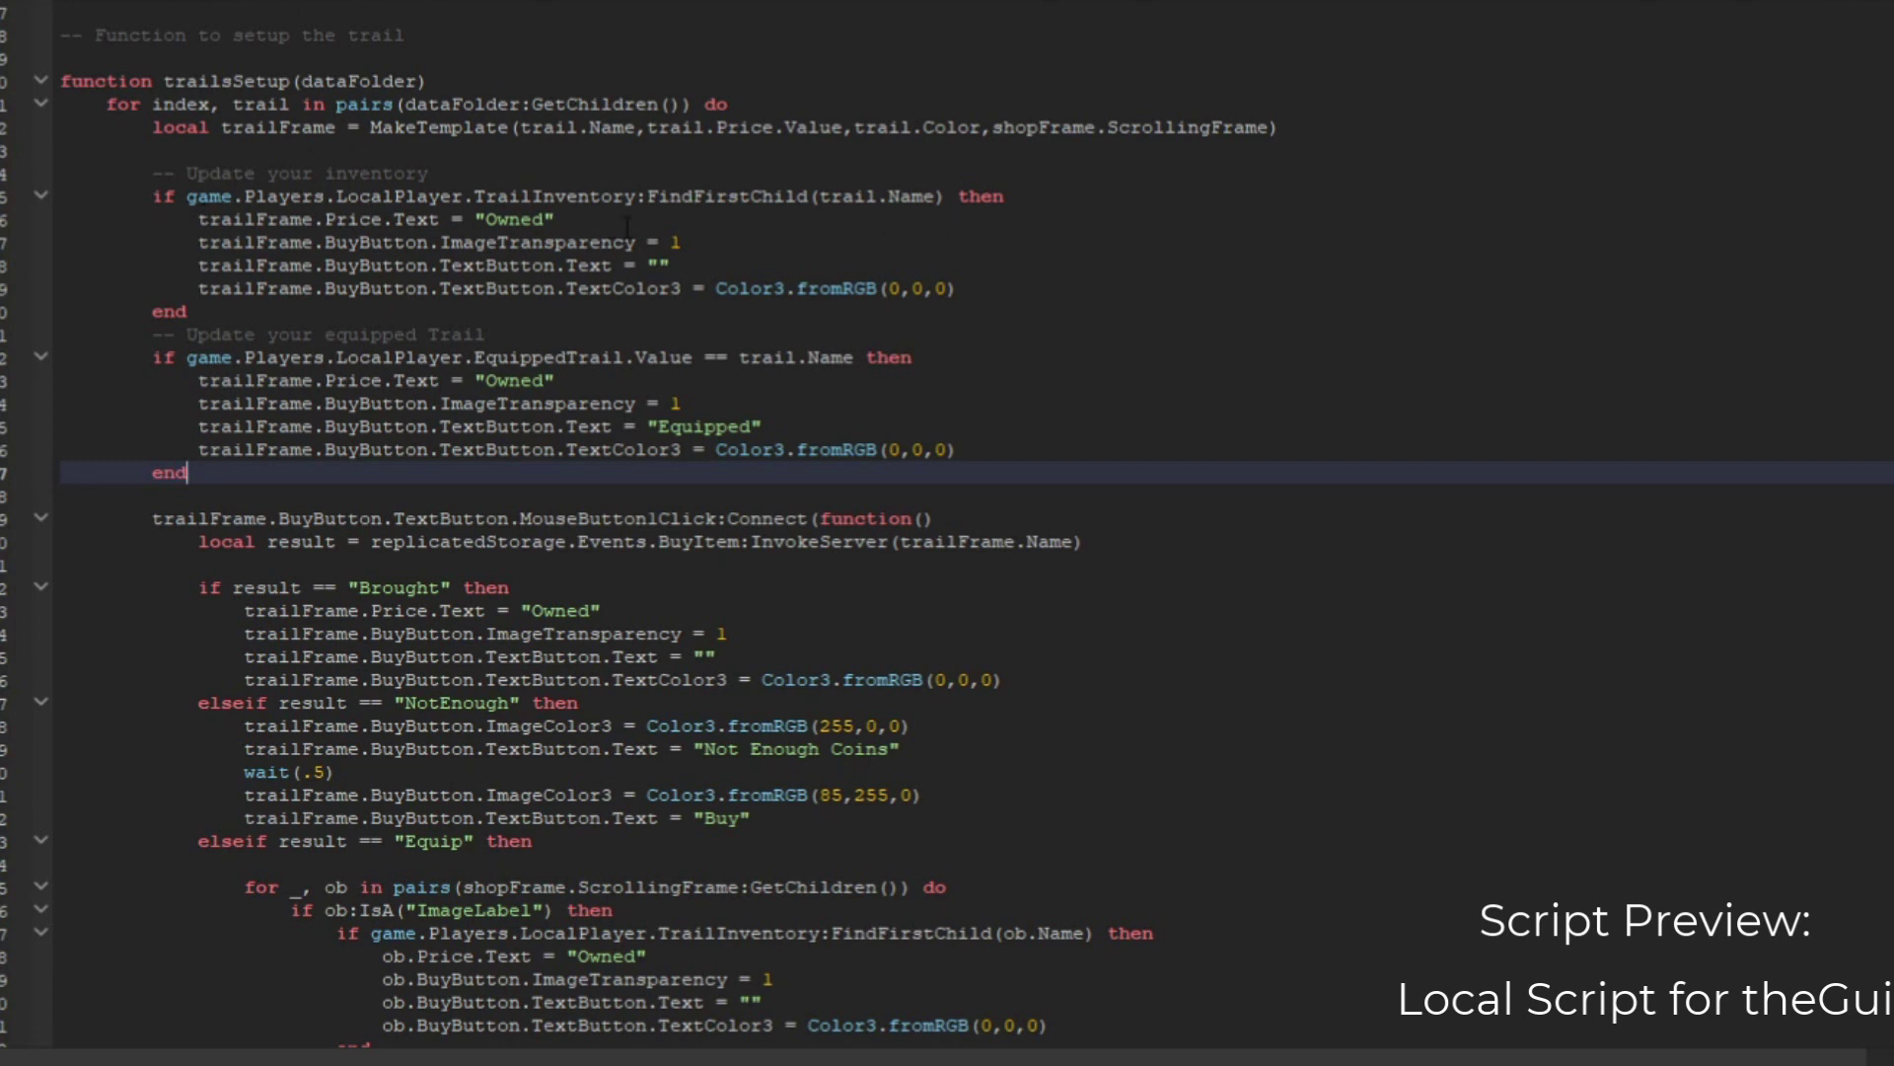
left_click_drag(190, 215, 1004, 286)
left_click(1003, 287)
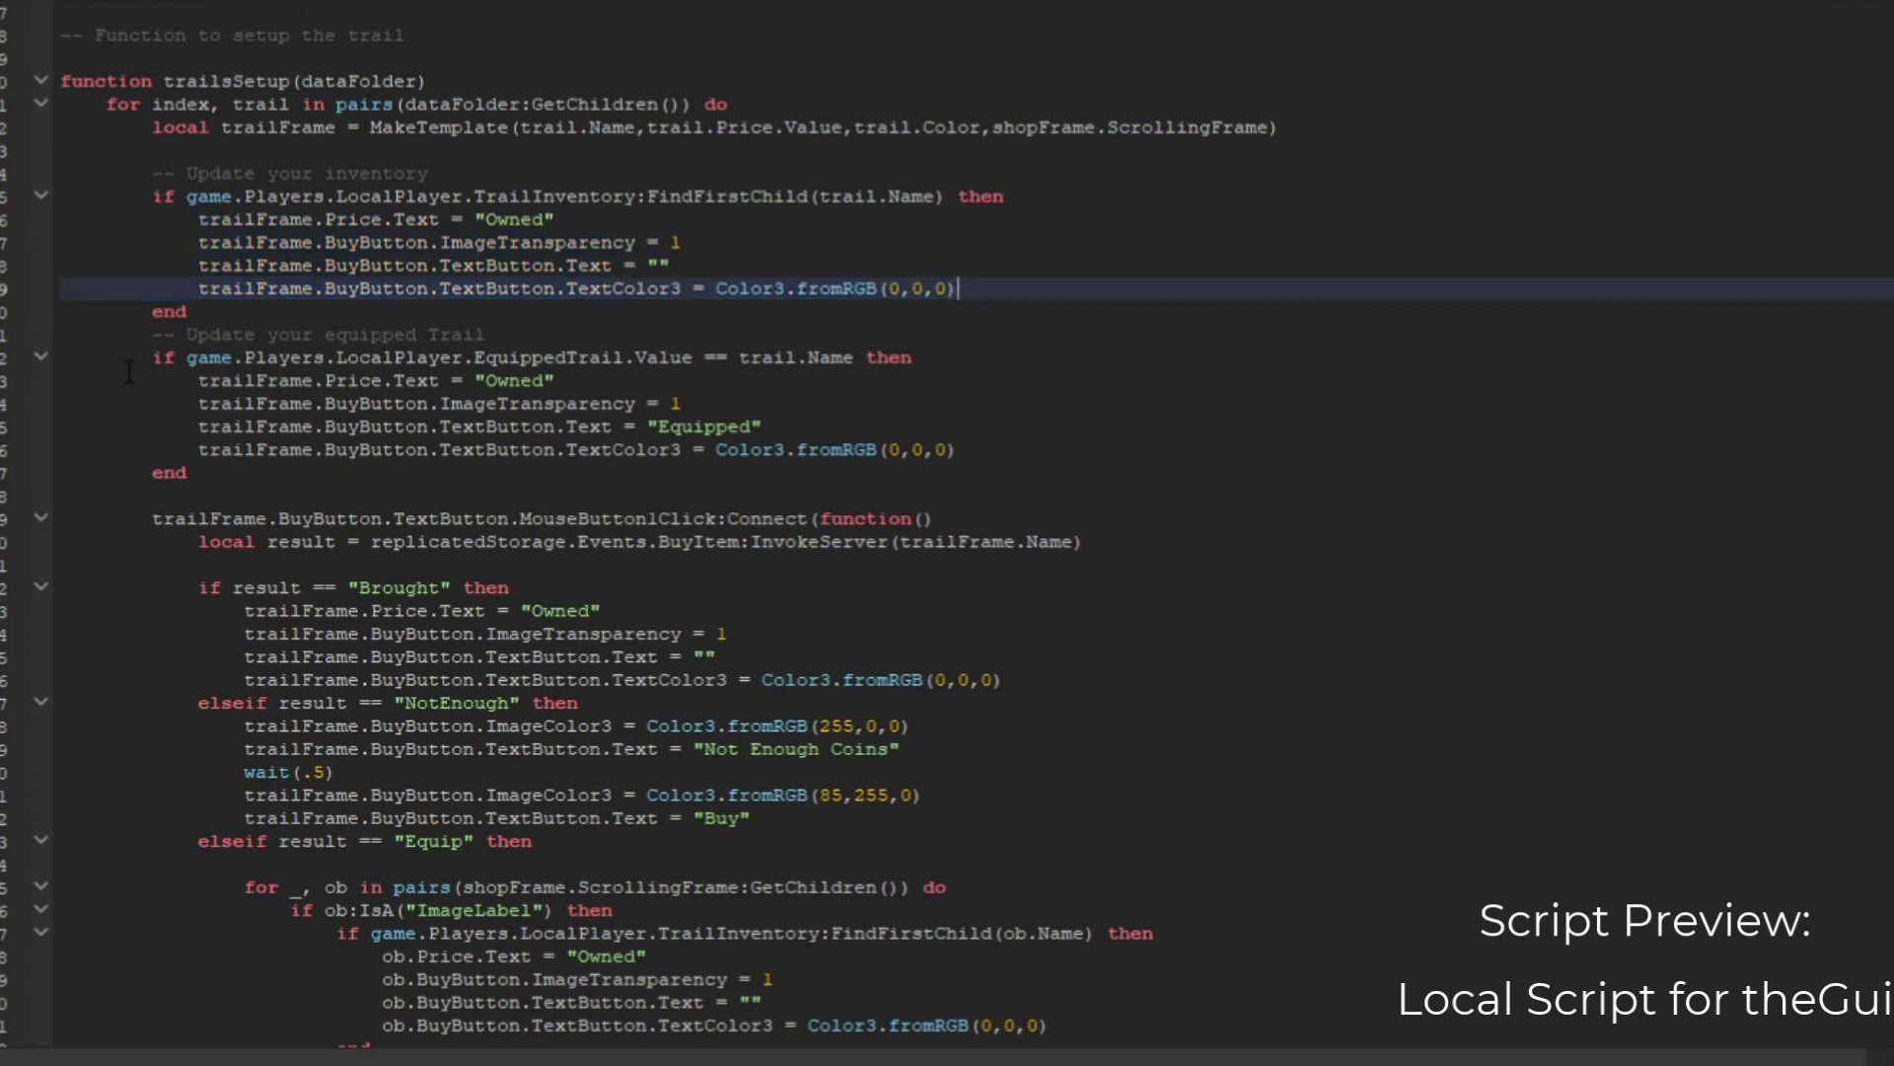
left_click(249, 477)
left_click_drag(152, 357, 217, 477)
left_click(320, 481)
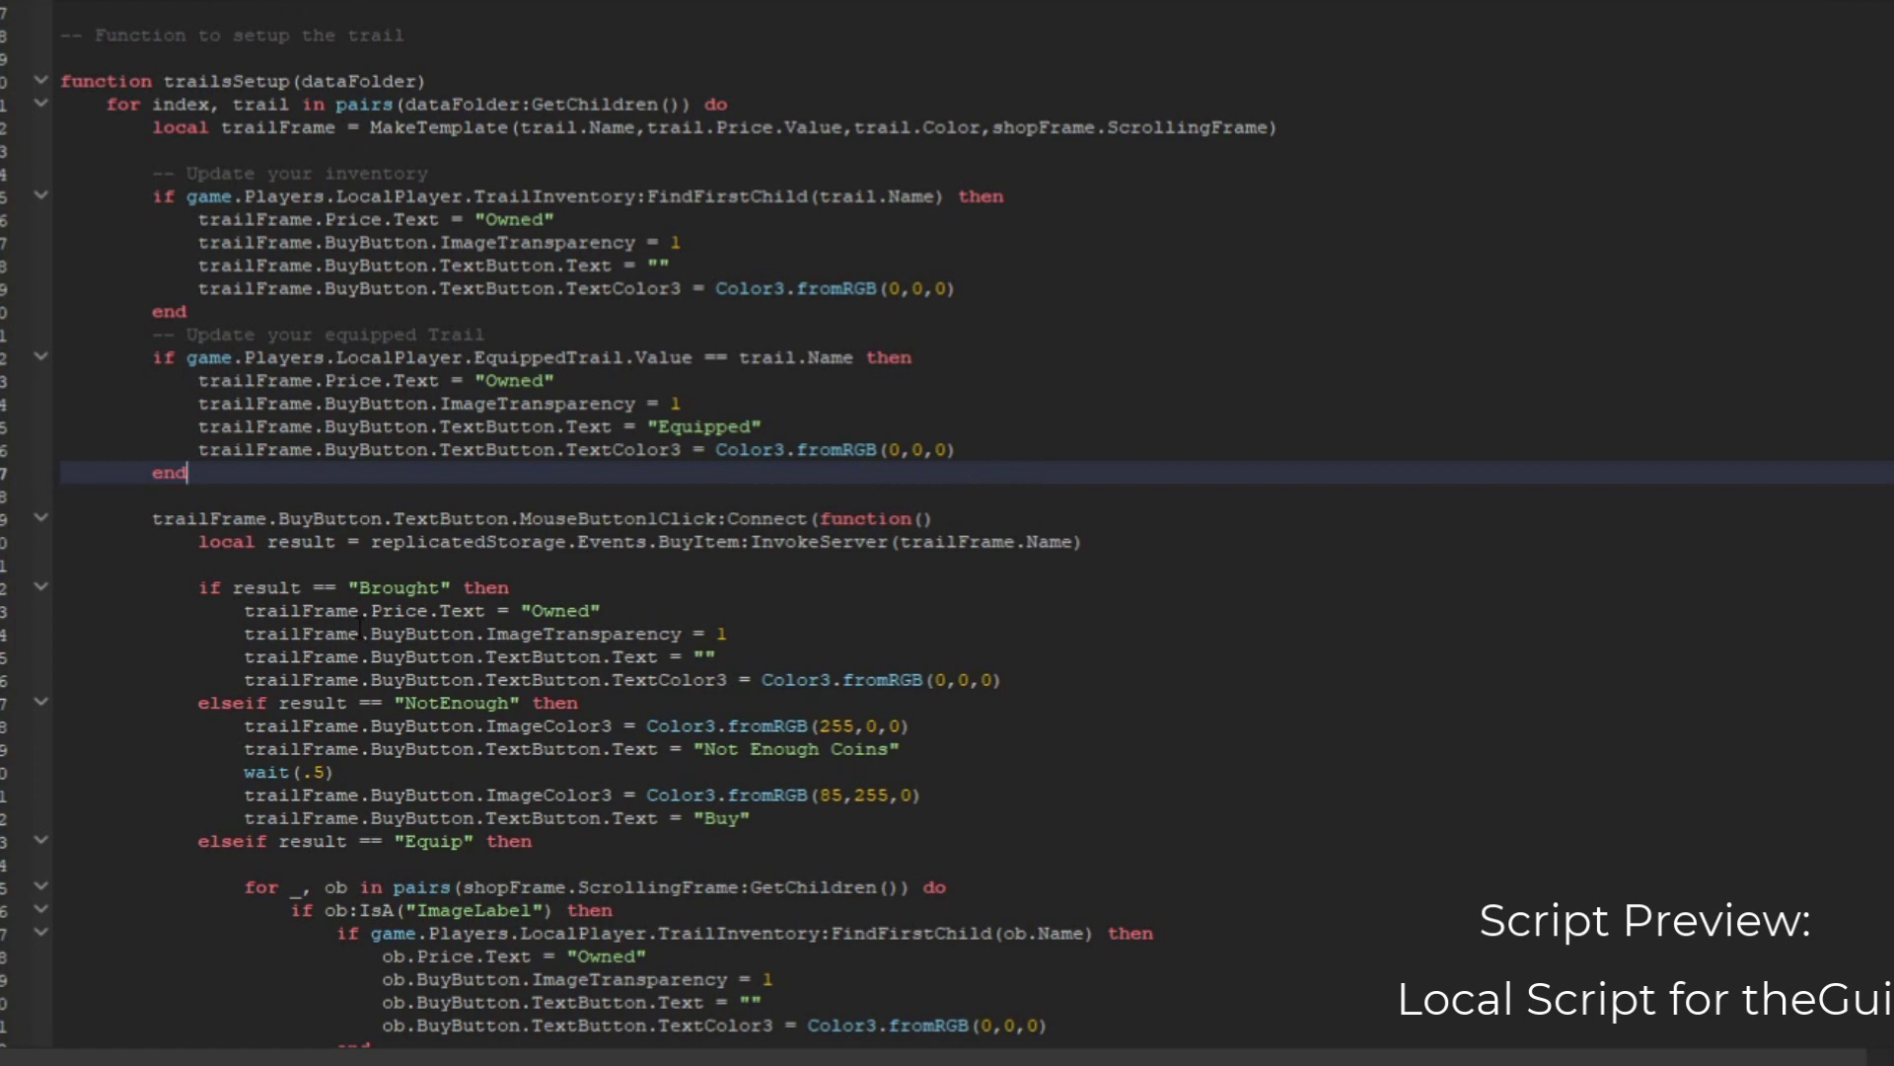
Step: Point out trailFrame.Name sent to the server and the Owned price line in the Brought branch
scroll(254, 403, "down", 2)
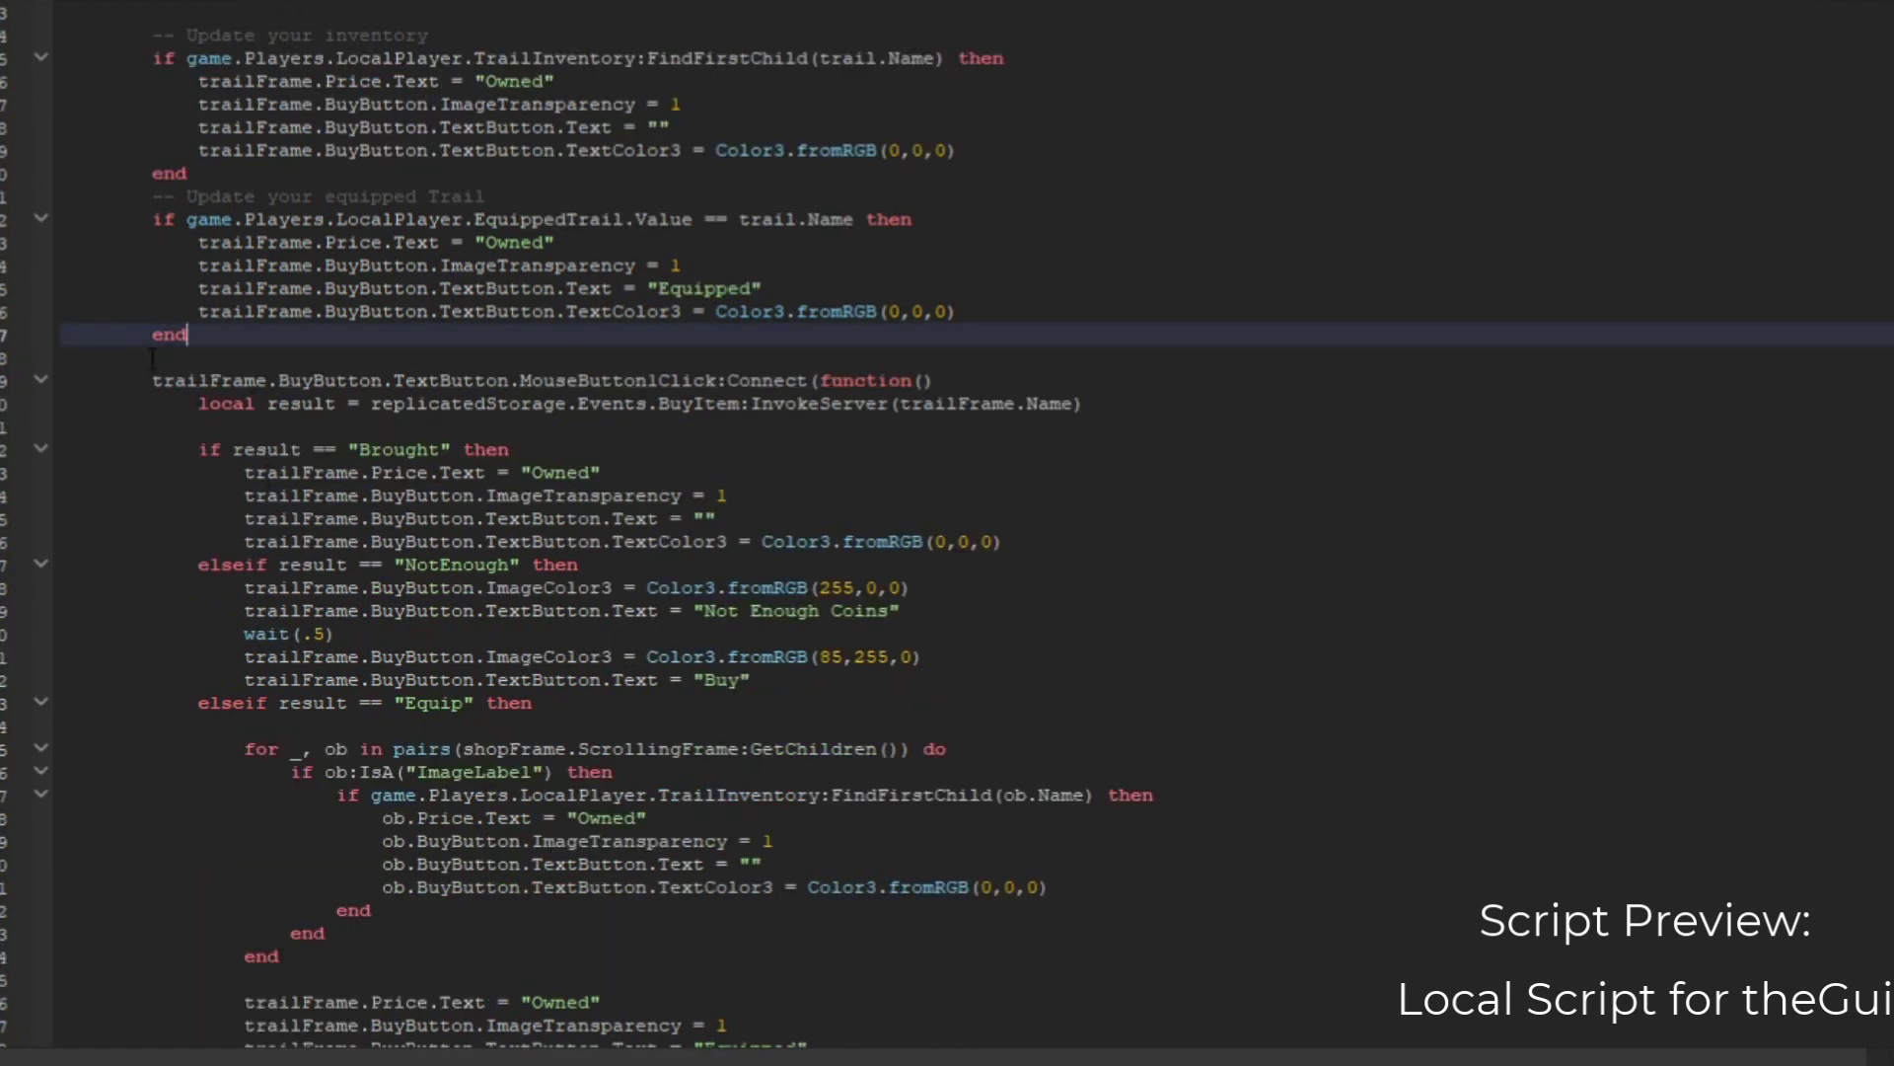
scroll(153, 358, "down", 2)
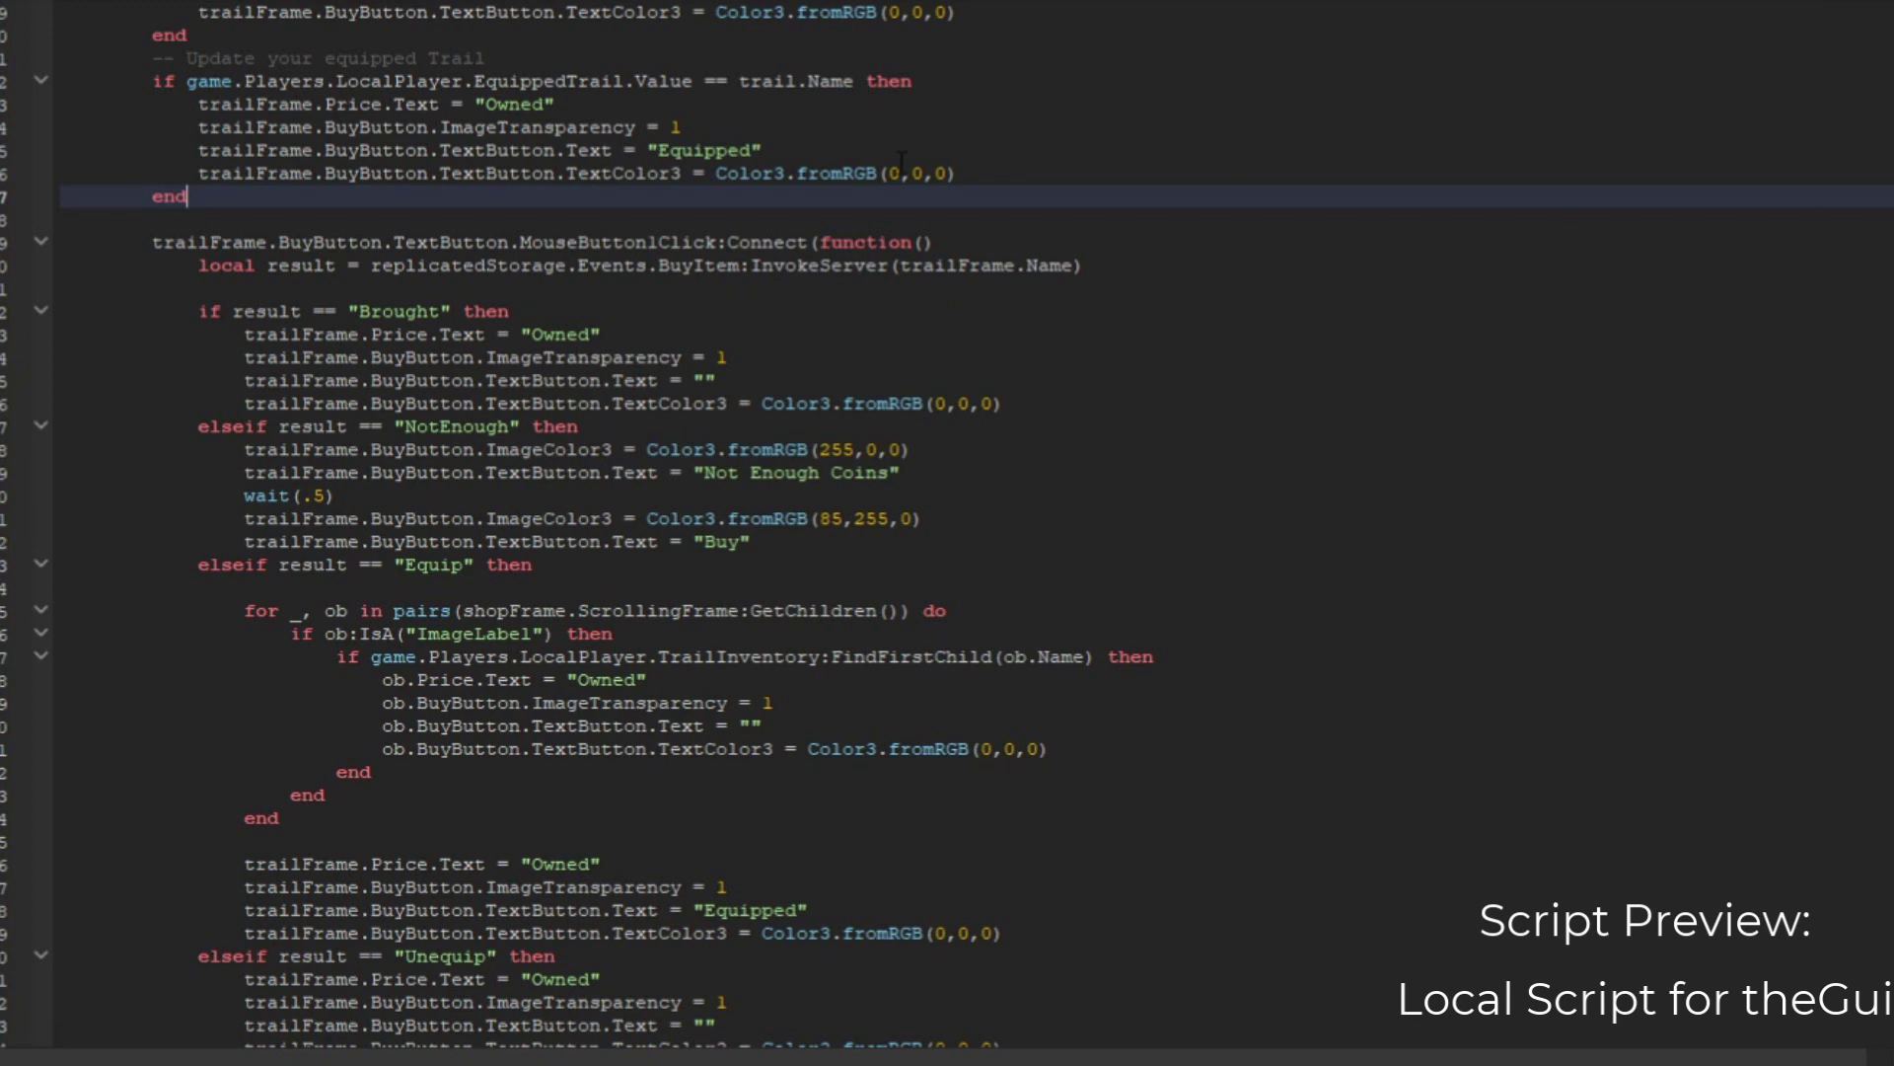
left_click_drag(900, 266, 1076, 266)
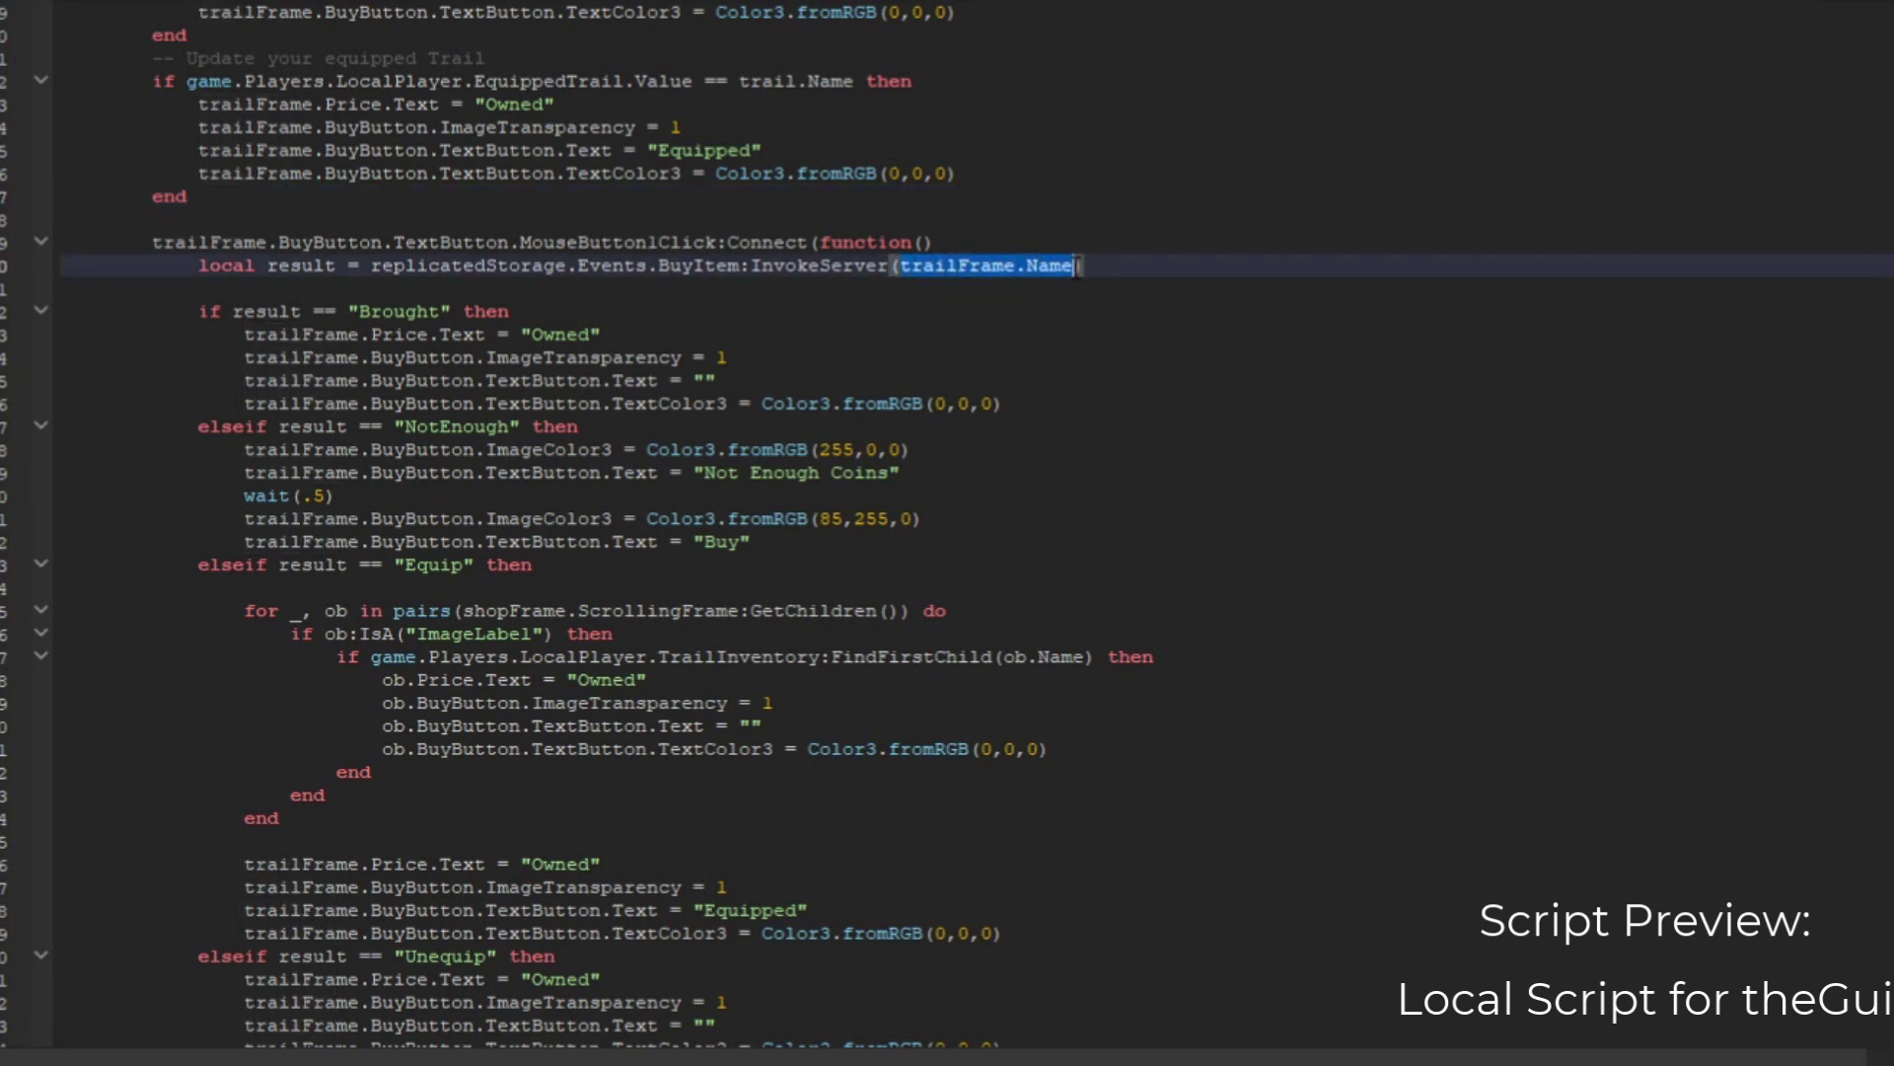
left_click(1013, 329)
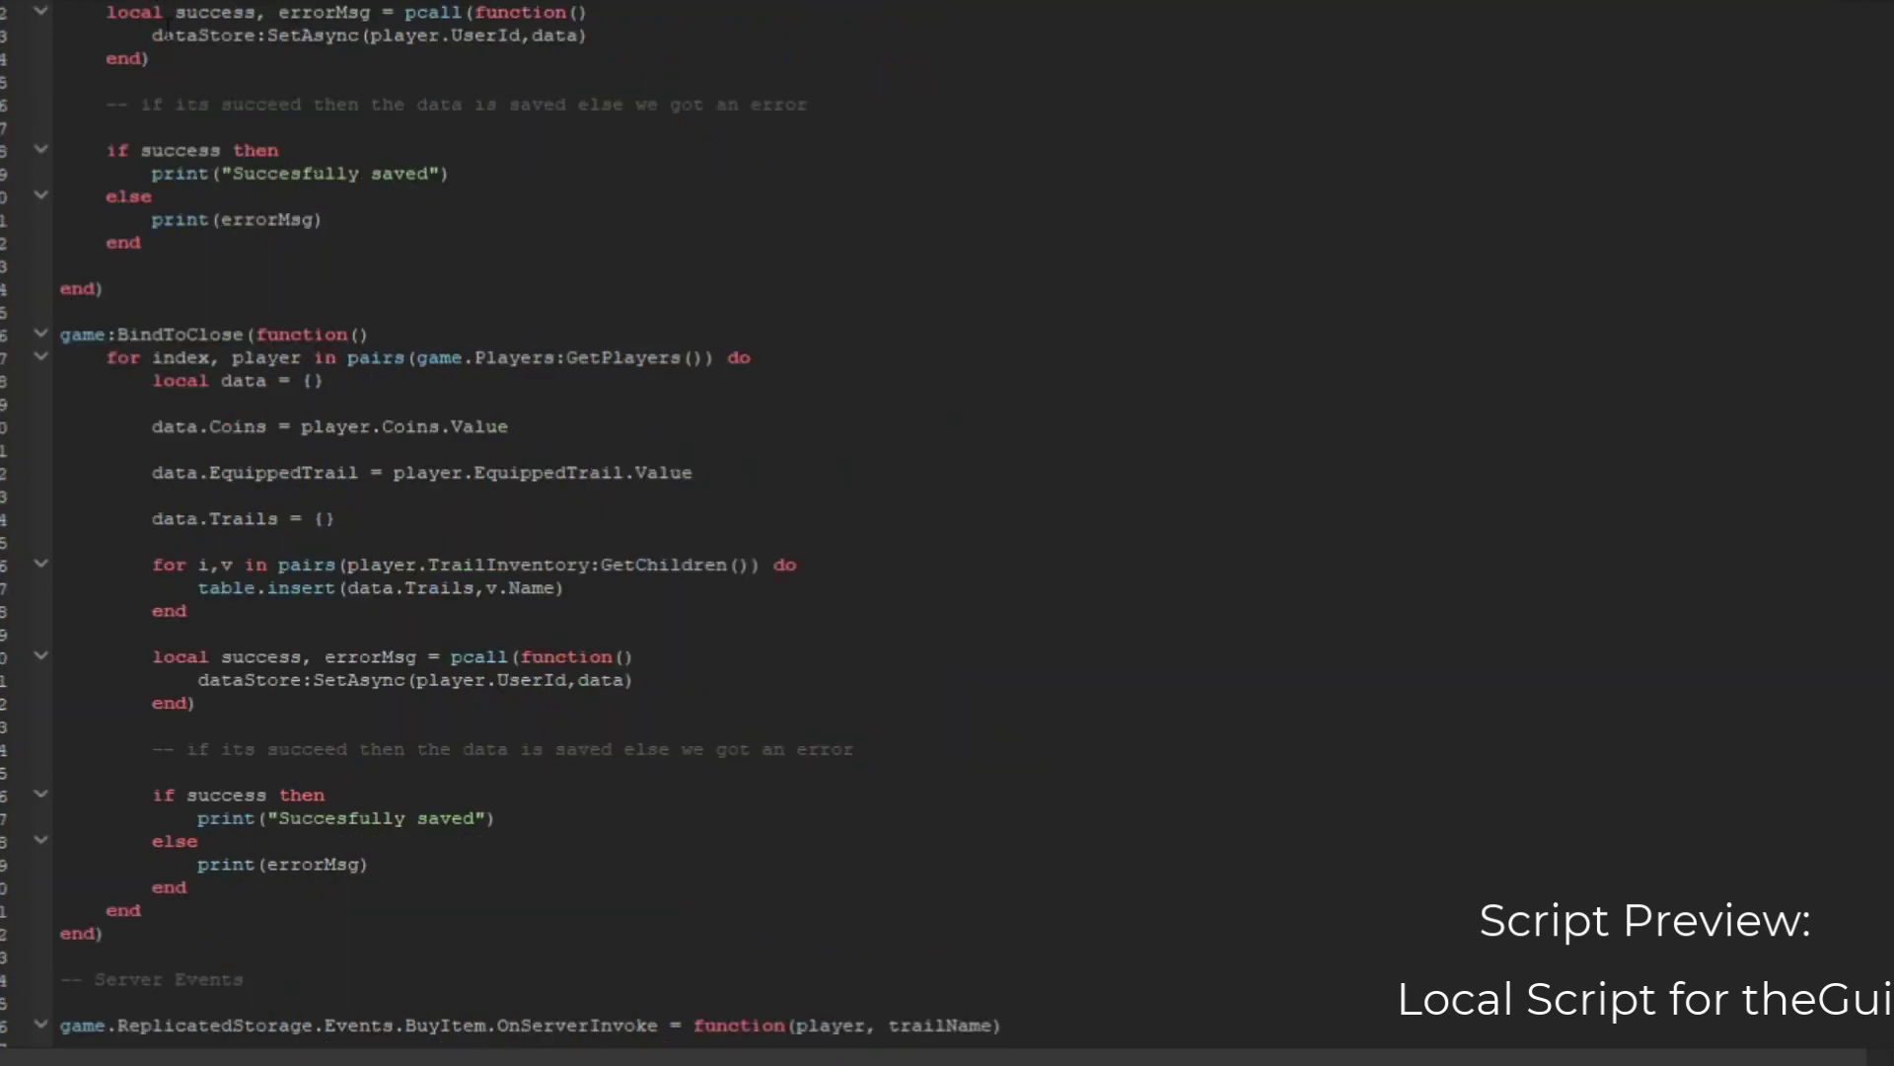
scroll(394, 675, "down", 14)
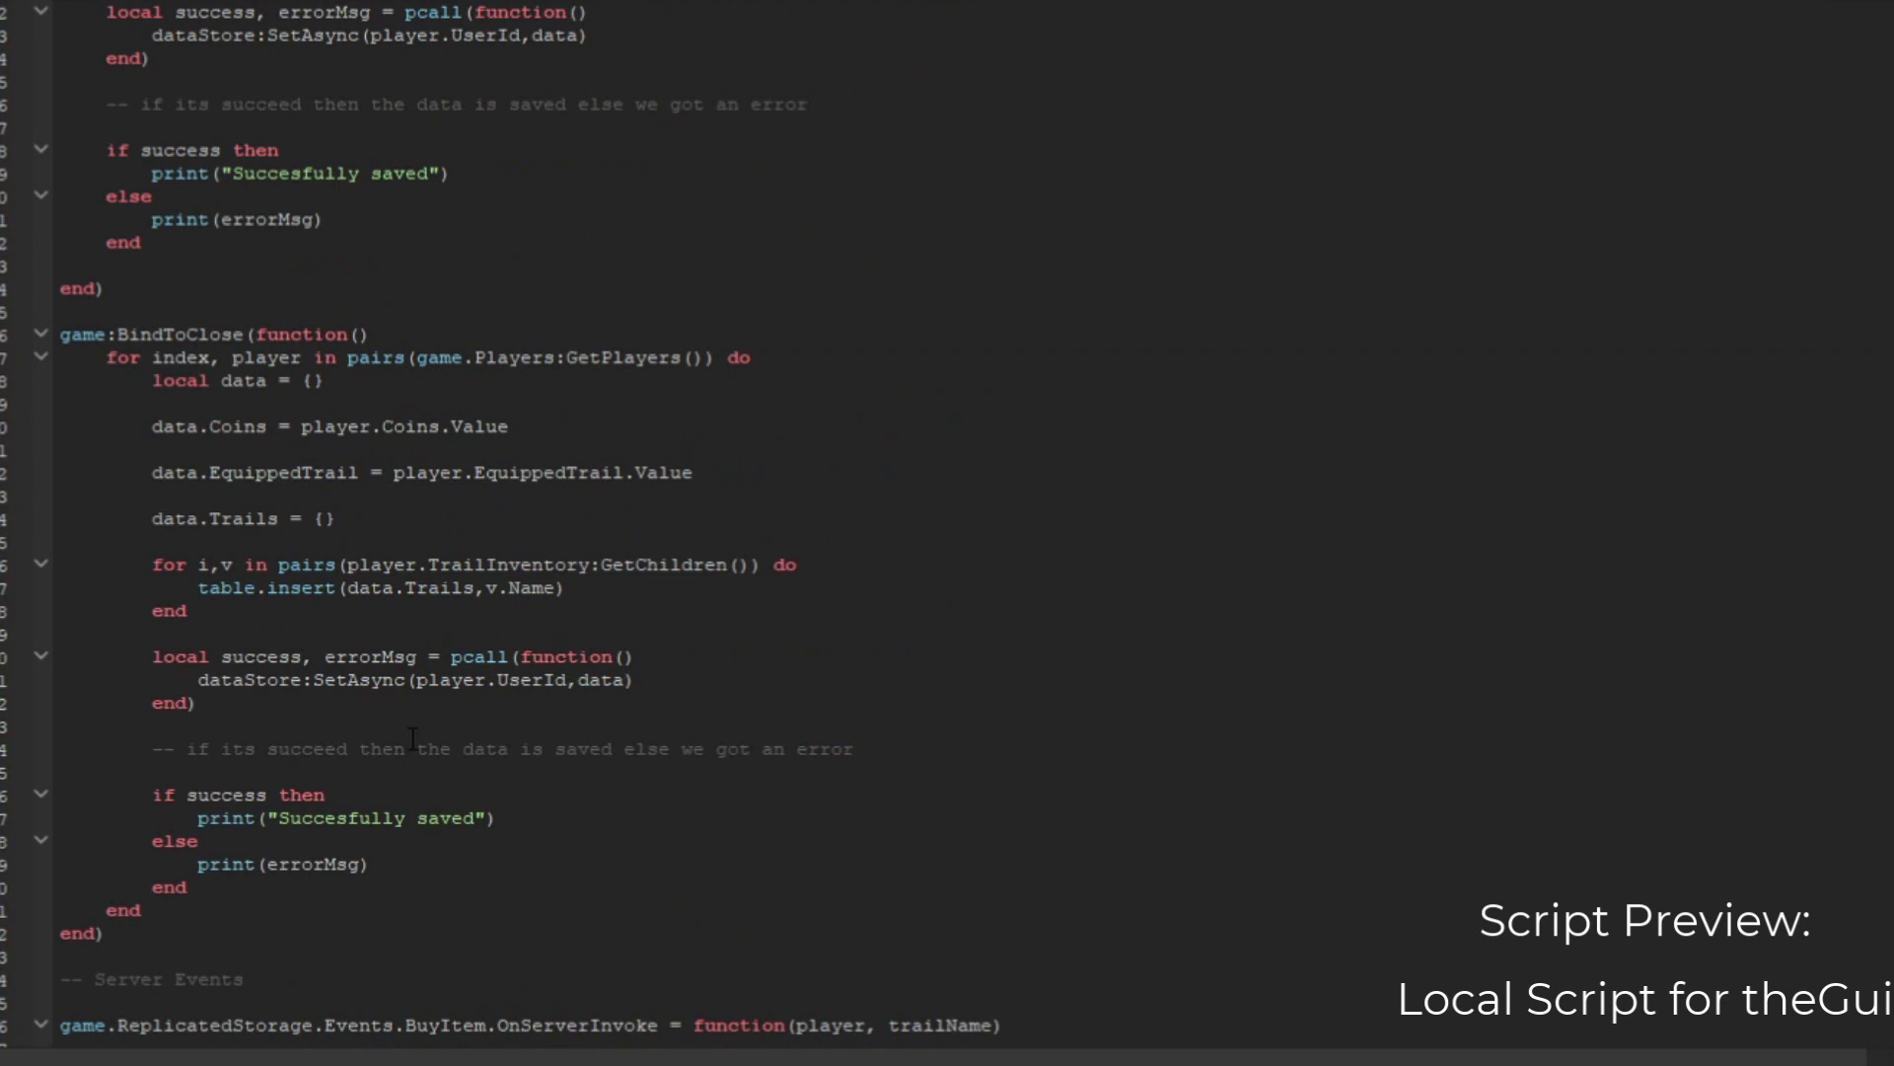